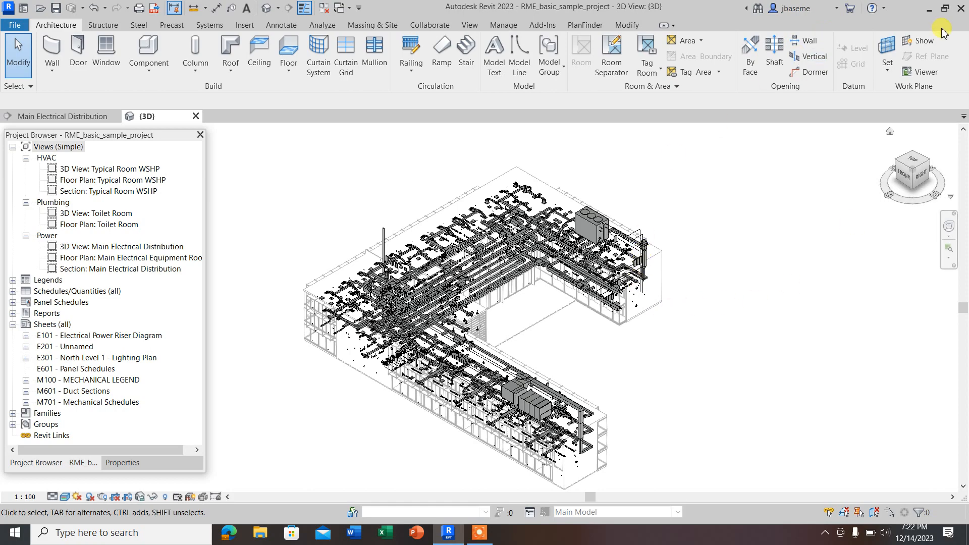
{"action": "left_click", "coordinate": [928, 9]}
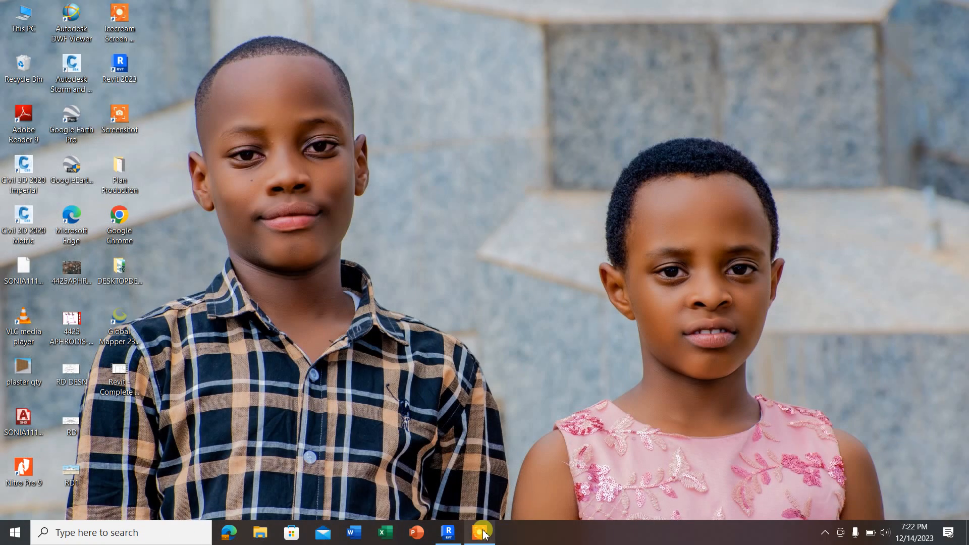
{"action": "left_click", "coordinate": [480, 533]}
{"action": "left_click", "coordinate": [449, 534]}
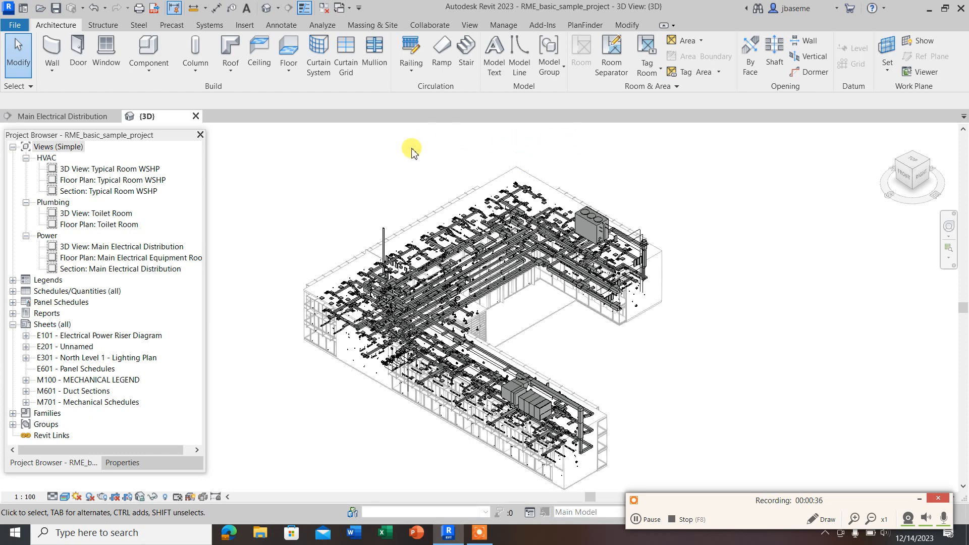
{"action": "scroll", "coordinate": [385, 281], "scroll_direction": "up", "scroll_amount": 5}
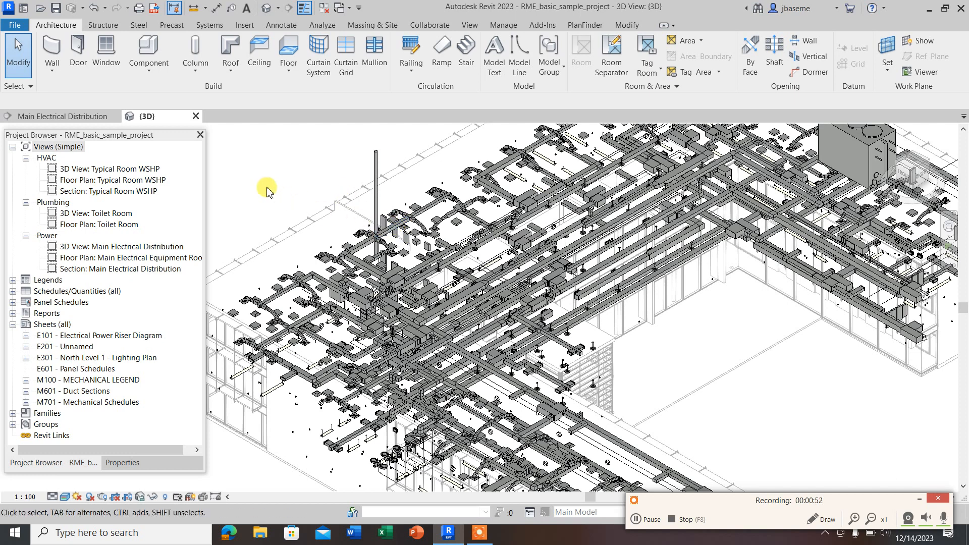
Step: Create a new project from the Metric-Architectural Template
{"action": "left_click", "coordinate": [14, 28]}
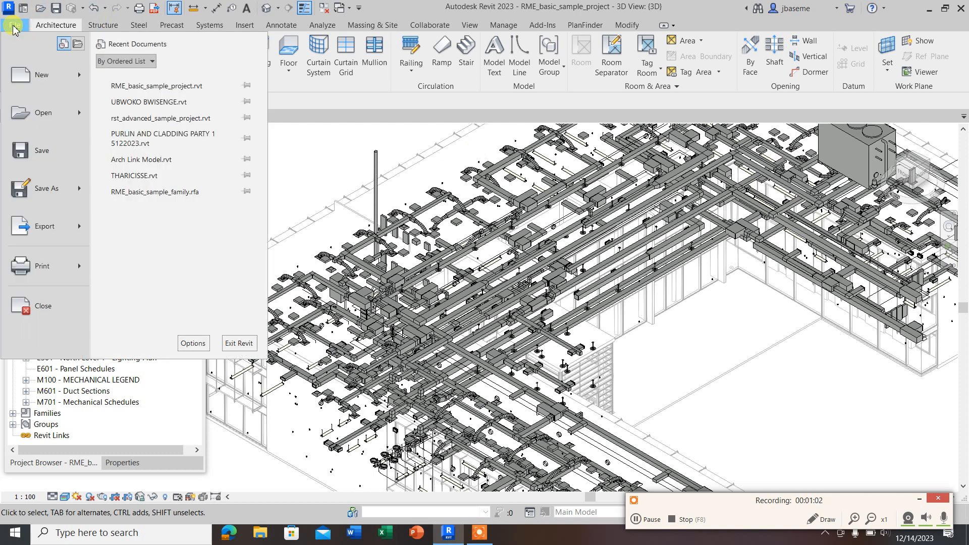
{"action": "left_click", "coordinate": [22, 76]}
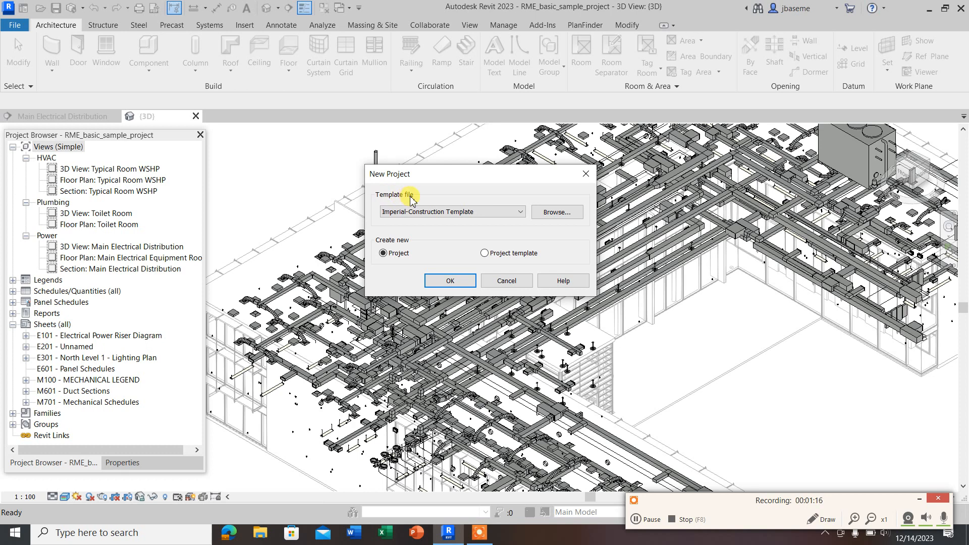
{"action": "left_click", "coordinate": [418, 214]}
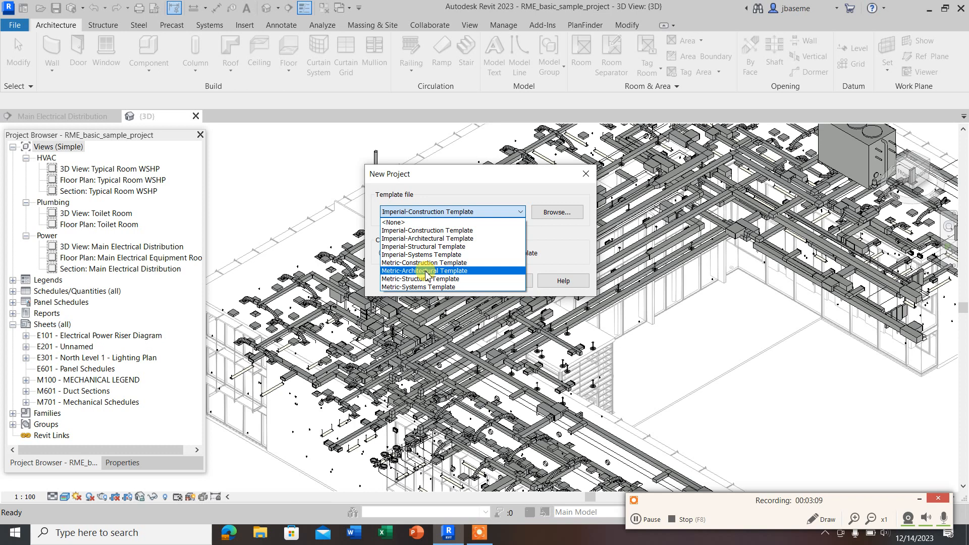
{"action": "left_click", "coordinate": [426, 272]}
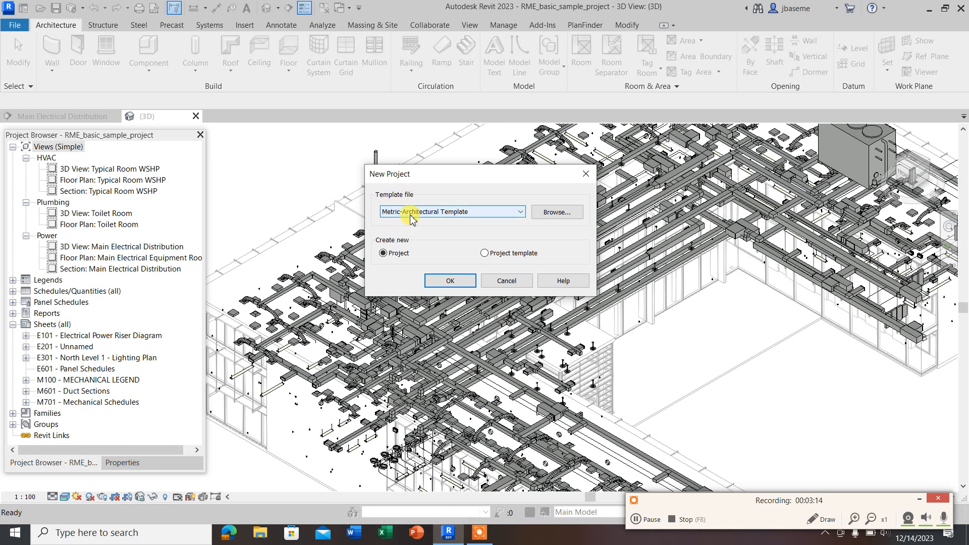
{"action": "left_click", "coordinate": [398, 254]}
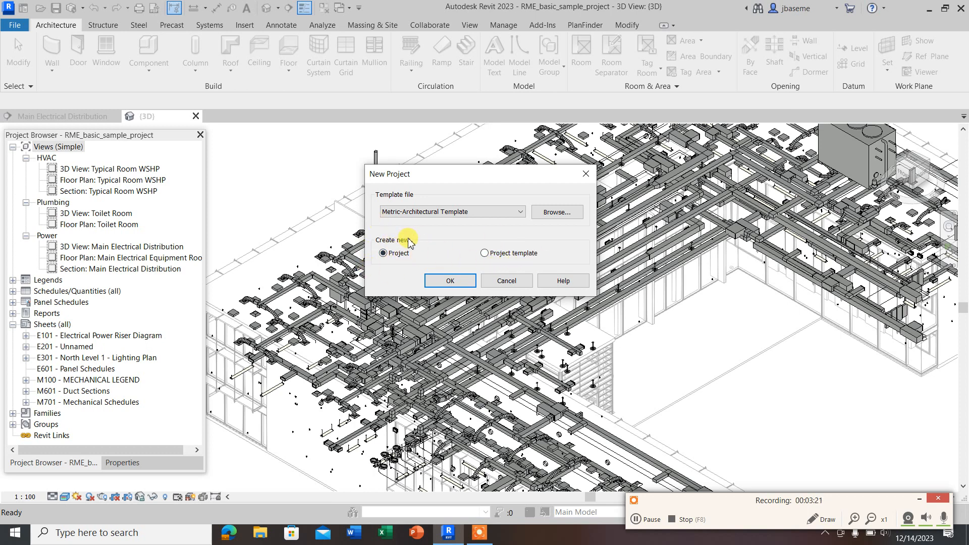
{"action": "left_click", "coordinate": [450, 281]}
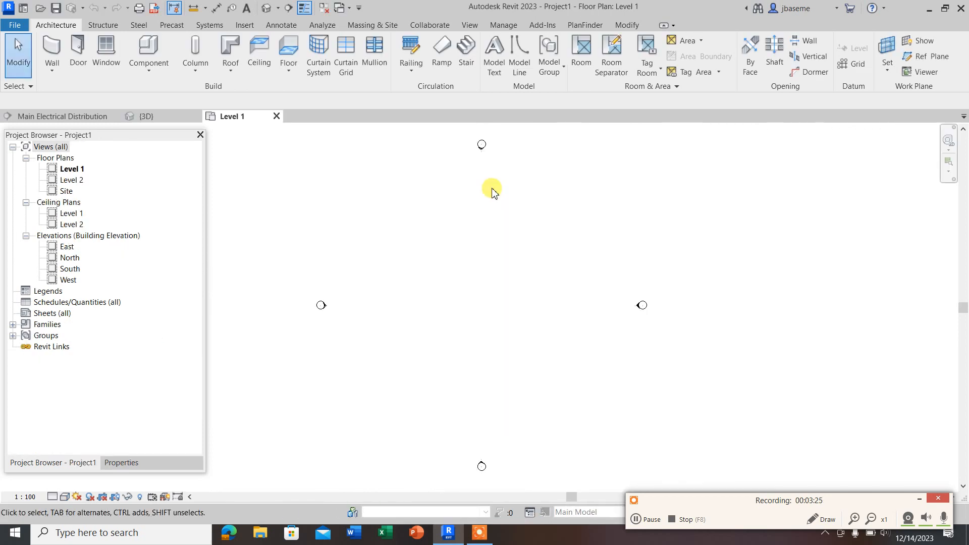
{"action": "left_click", "coordinate": [920, 498]}
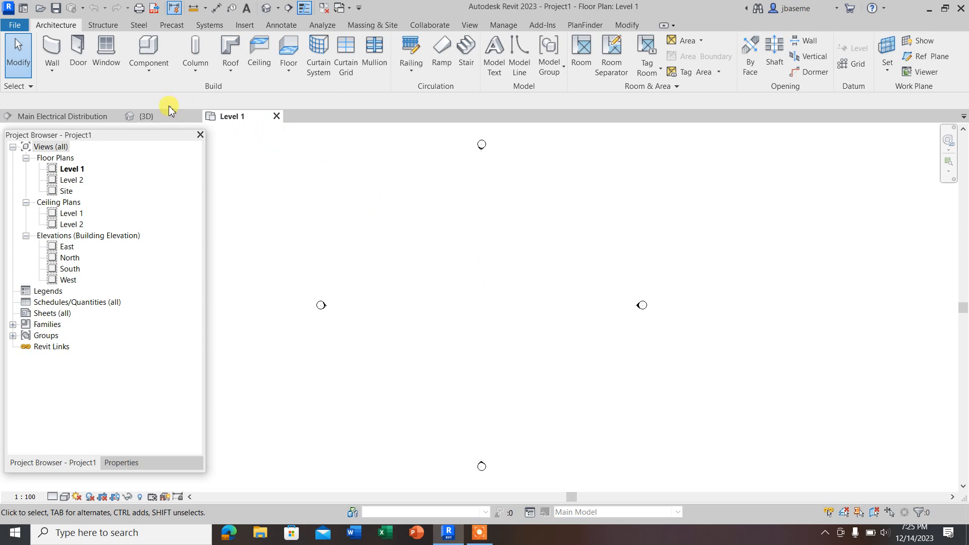
Step: Close the 3D and Main Electrical Distribution views of RME_basic_sample_project without saving changes
{"action": "left_click", "coordinate": [195, 117]}
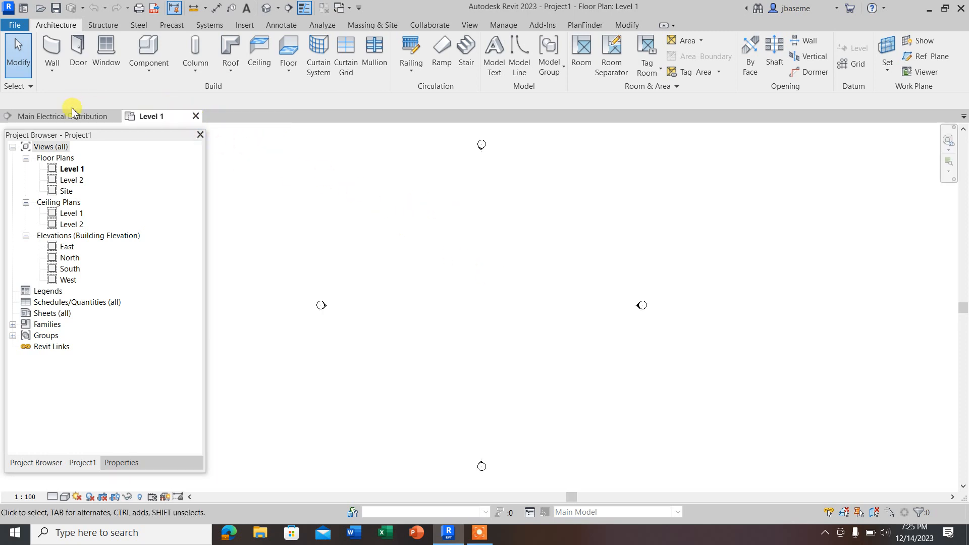
{"action": "left_click", "coordinate": [115, 118]}
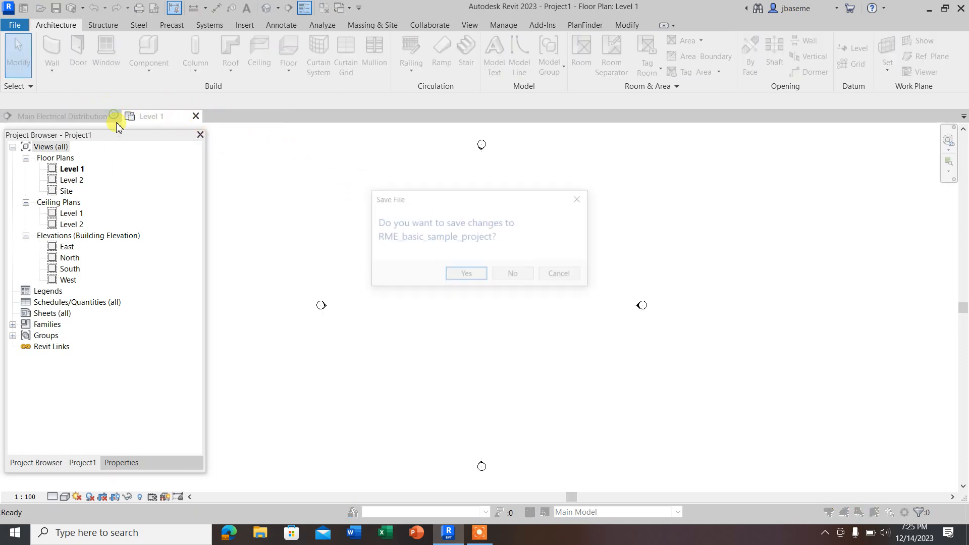
{"action": "left_click", "coordinate": [509, 277]}
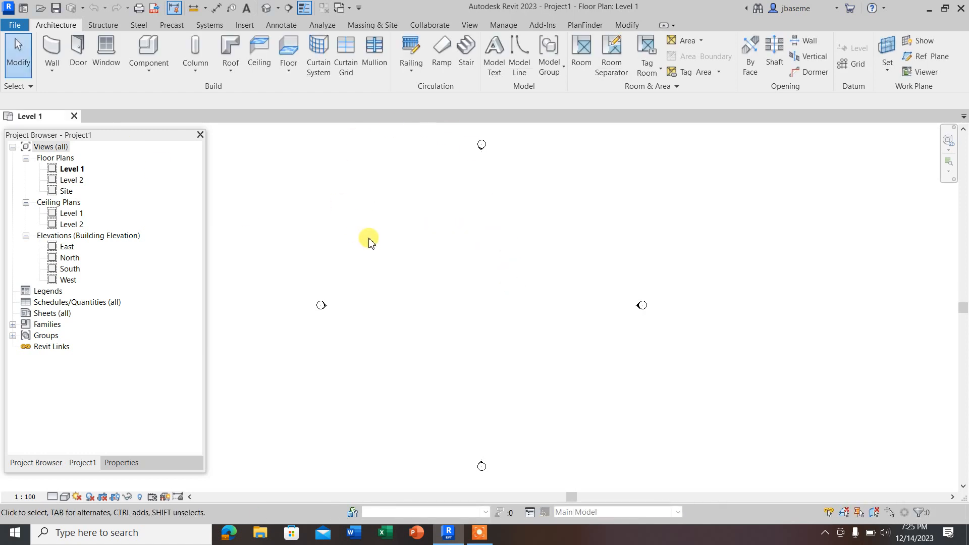
Step: Examine the file commands for creating, opening, saving, exporting and printing projects, including their available file types
{"action": "left_click", "coordinate": [15, 25]}
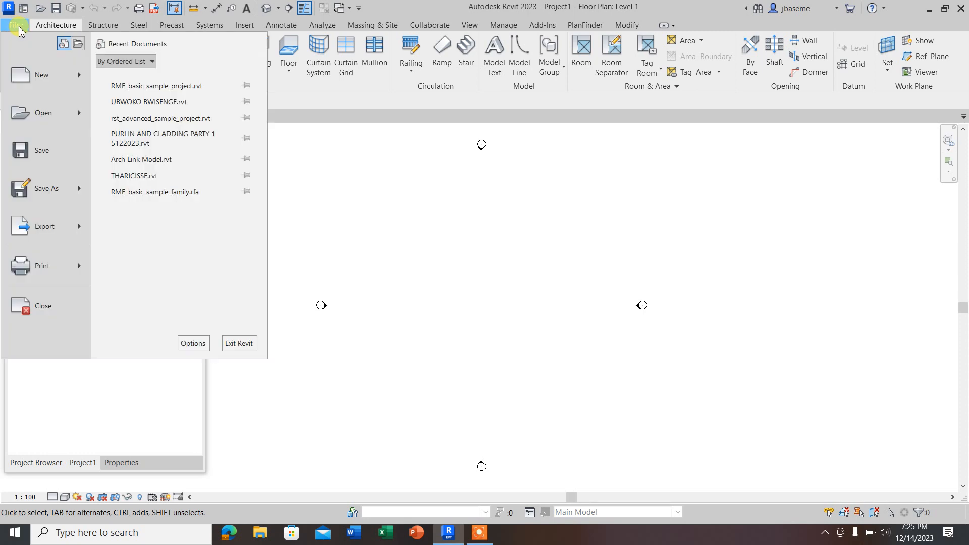
{"action": "mouse_move", "coordinate": [43, 75]}
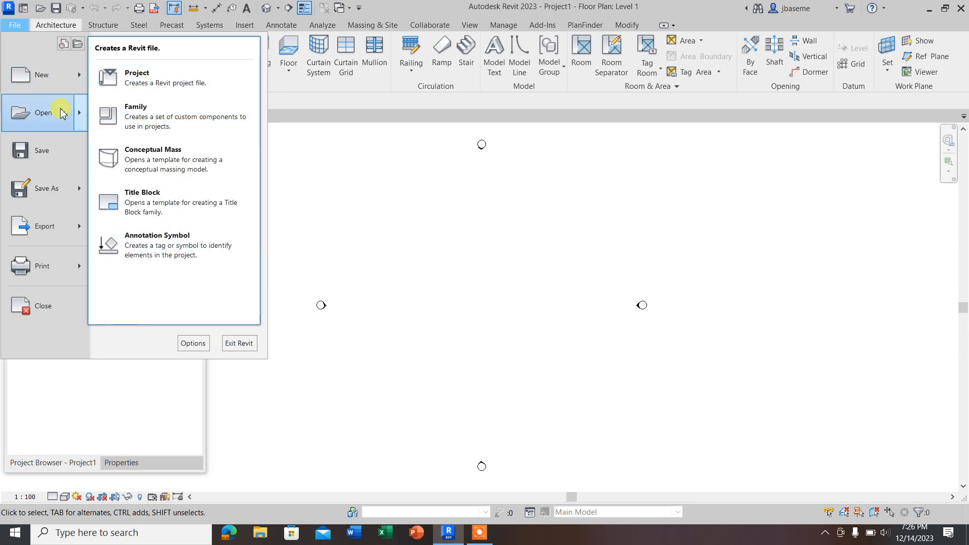
{"action": "mouse_move", "coordinate": [53, 115]}
{"action": "left_click", "coordinate": [20, 27]}
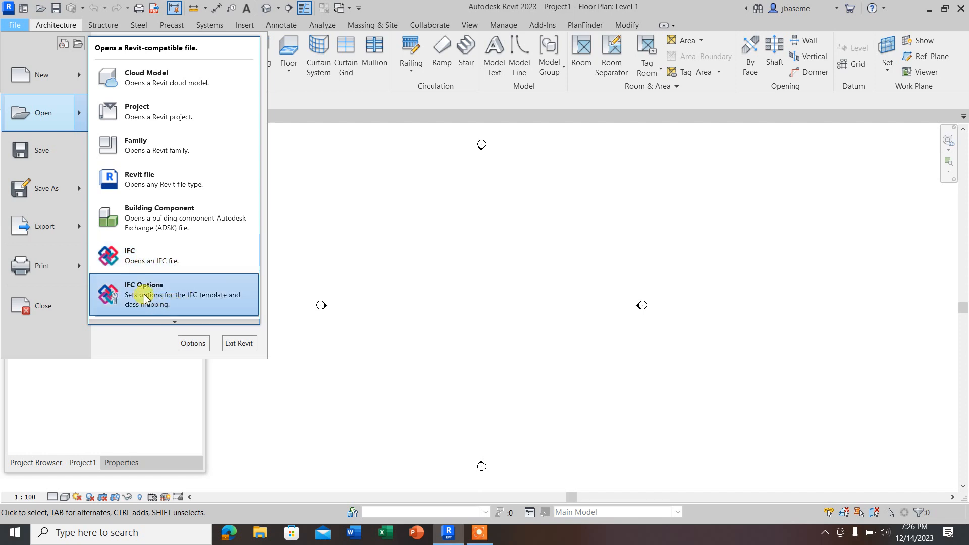
{"action": "mouse_move", "coordinate": [178, 323]}
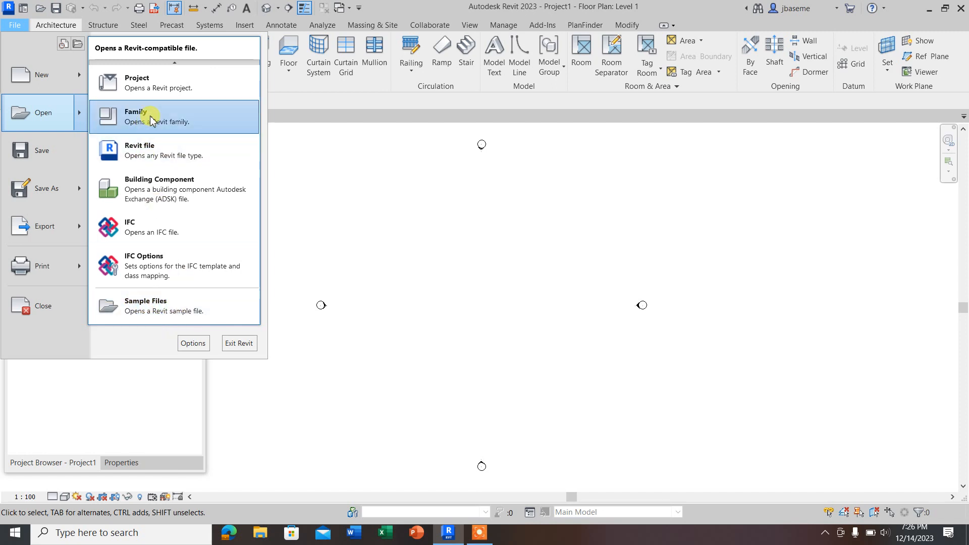
{"action": "mouse_move", "coordinate": [170, 63]}
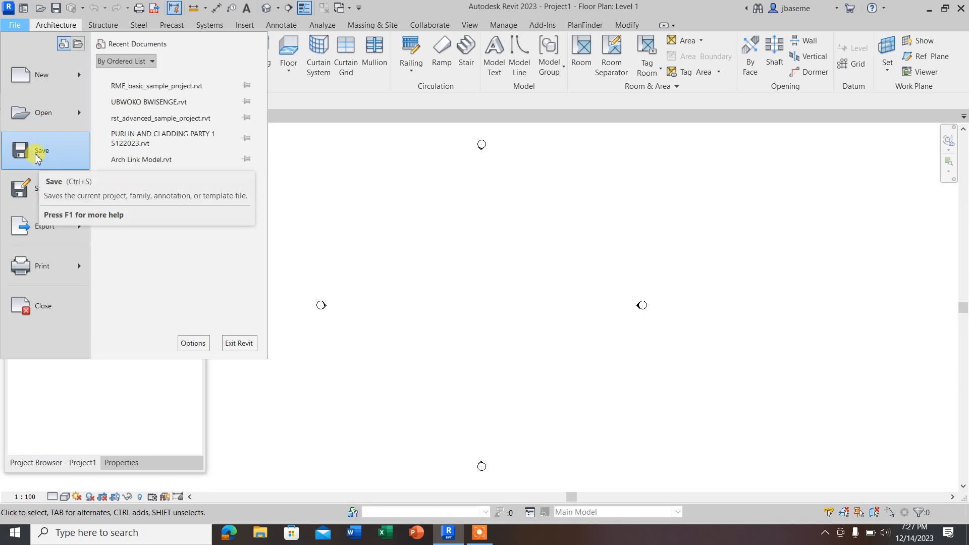
{"action": "mouse_move", "coordinate": [48, 201]}
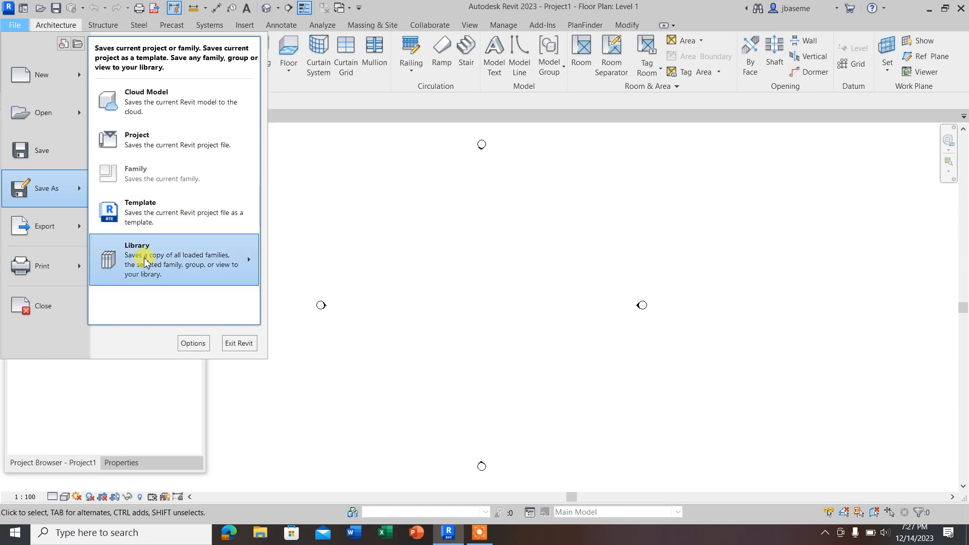
{"action": "mouse_move", "coordinate": [78, 228]}
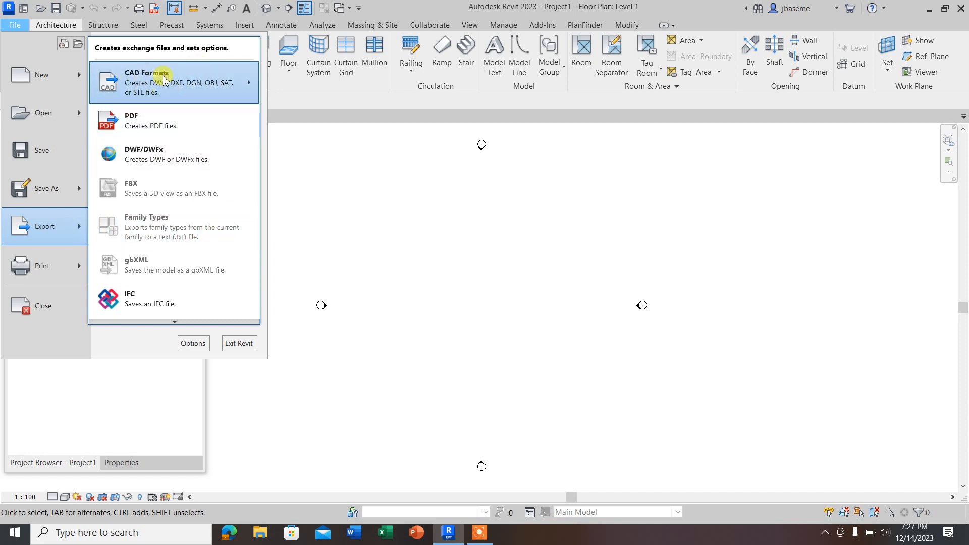
{"action": "mouse_move", "coordinate": [138, 87]}
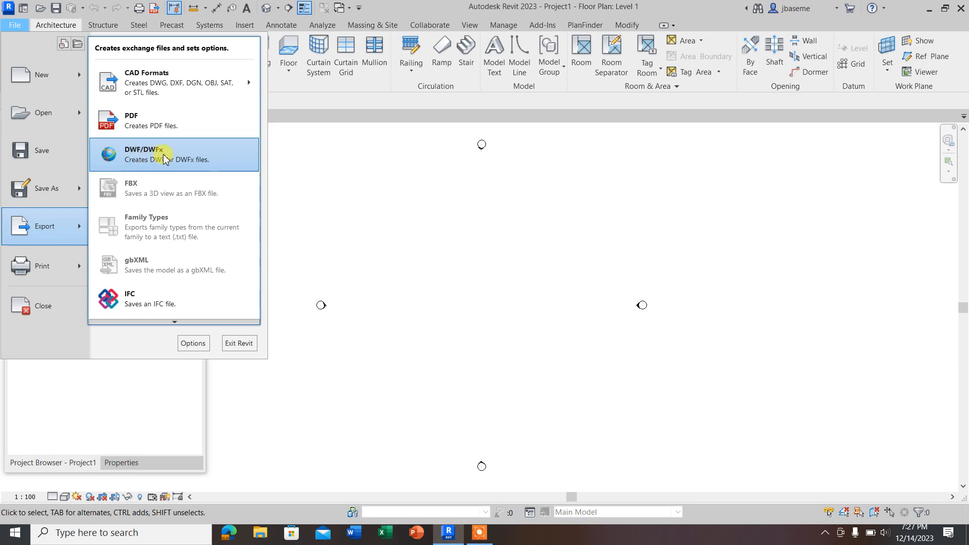
{"action": "mouse_move", "coordinate": [180, 323]}
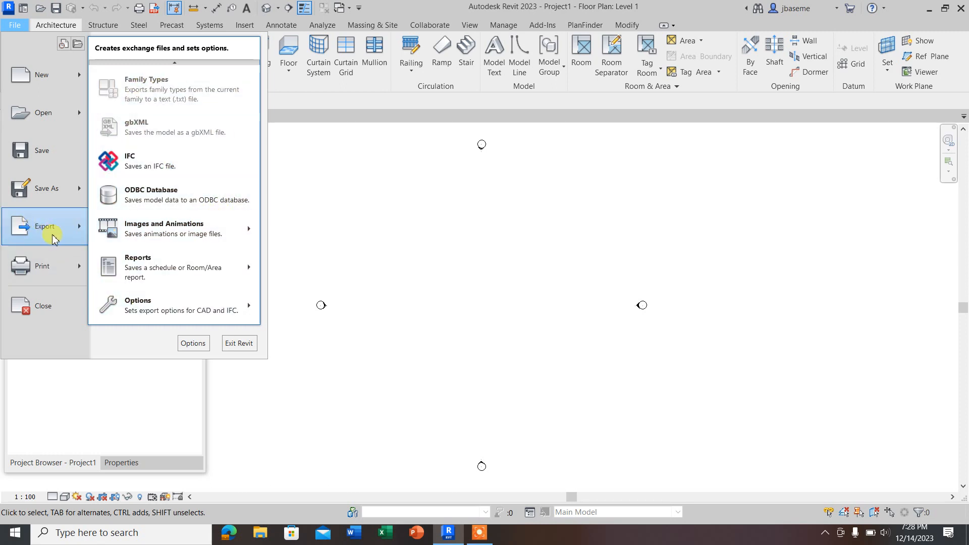
{"action": "mouse_move", "coordinate": [79, 272]}
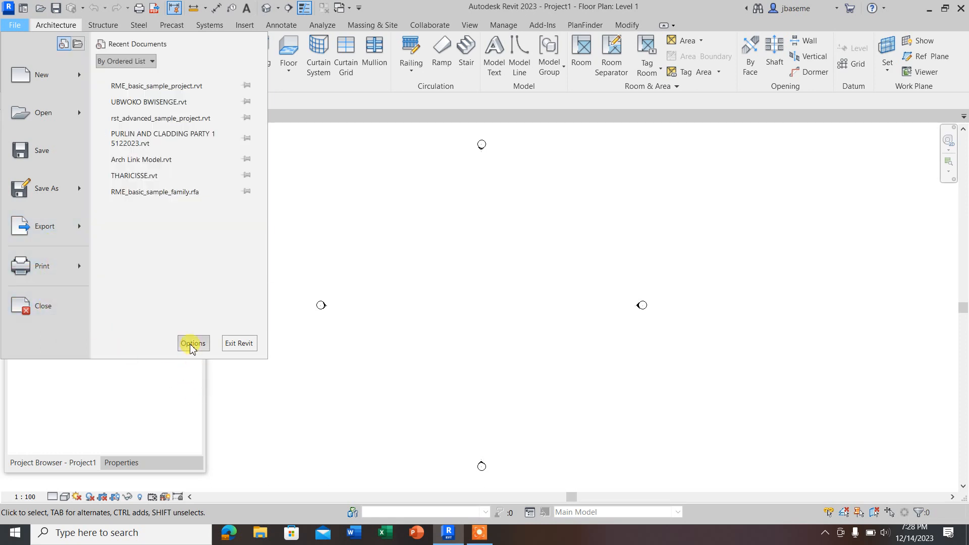
{"action": "left_click", "coordinate": [343, 243]}
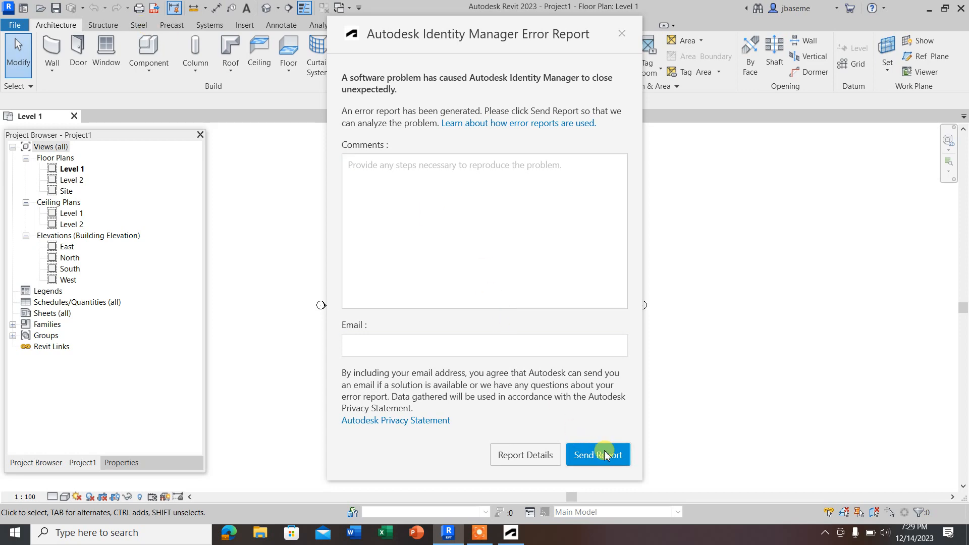
Step: Close the Autodesk Identity Manager error report without submitting it
{"action": "left_click", "coordinate": [622, 32]}
{"action": "left_click", "coordinate": [557, 270]}
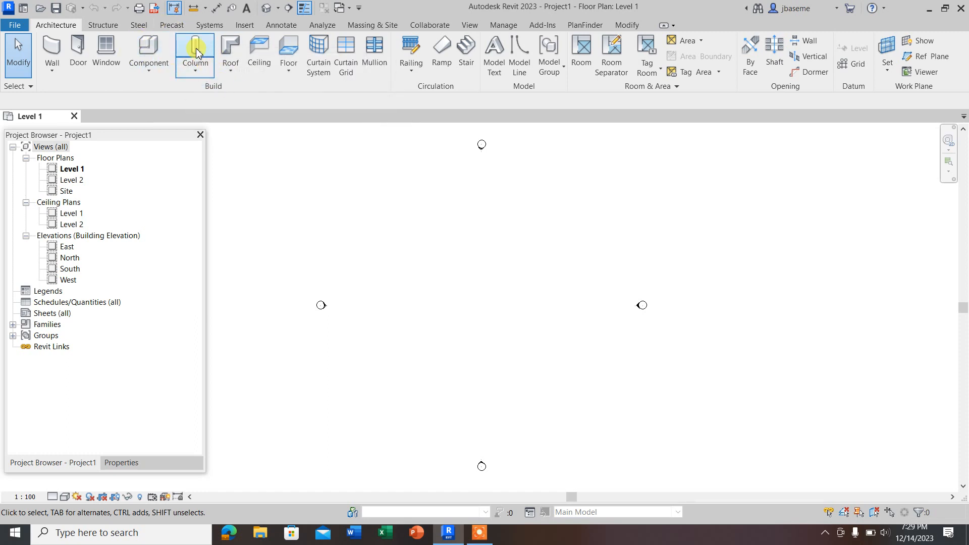
Step: Look over the column types and the available structural modelling tools
{"action": "left_click", "coordinate": [196, 74]}
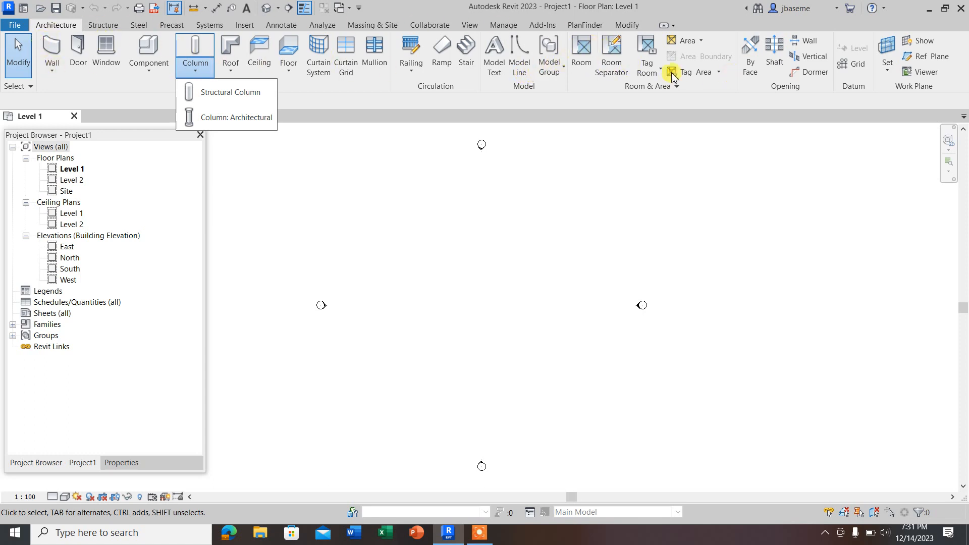
{"action": "left_click", "coordinate": [101, 25]}
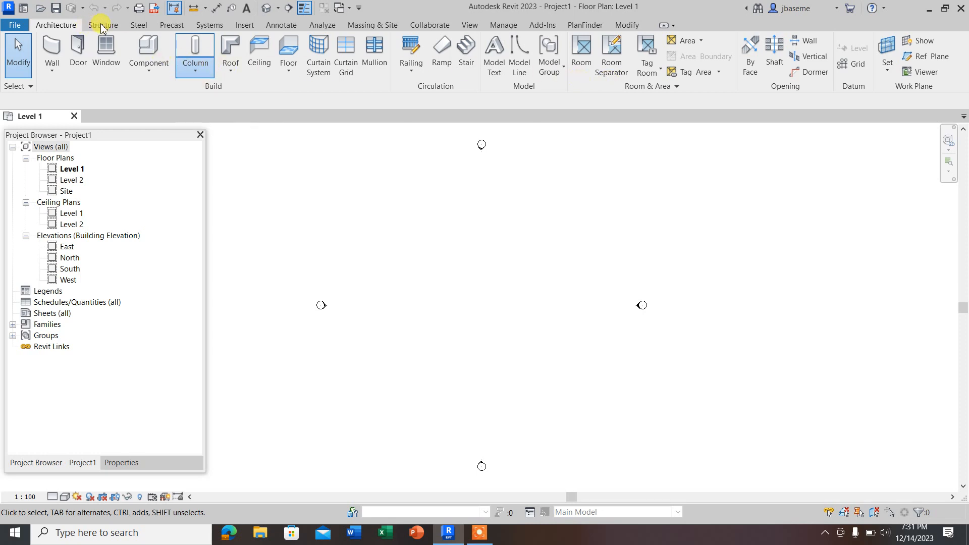
{"action": "left_click", "coordinate": [101, 27]}
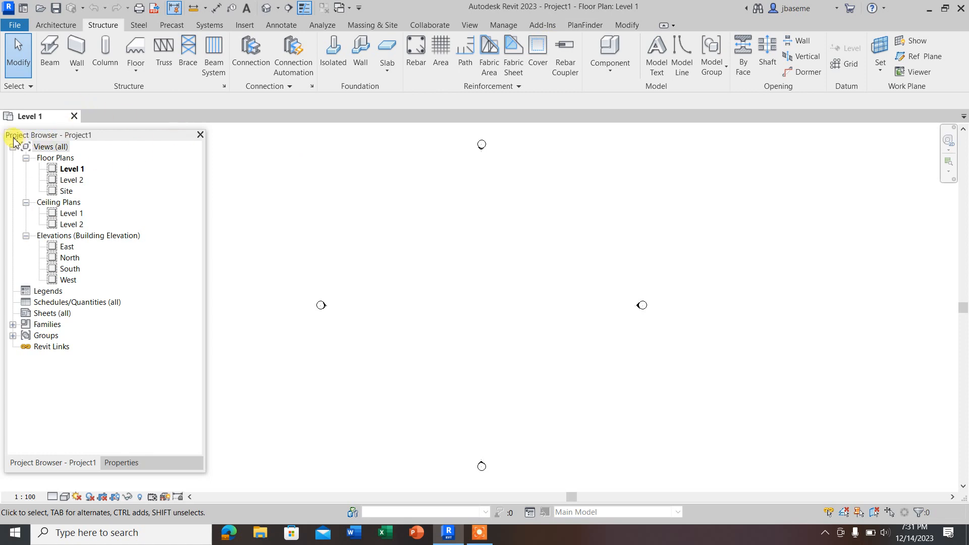
Step: Undock the combined Project Browser and Properties palette farther into the drawing area, view the floor plan's properties, and close it
{"action": "left_click_drag", "start_coordinate": [18, 139], "coordinate": [76, 143]}
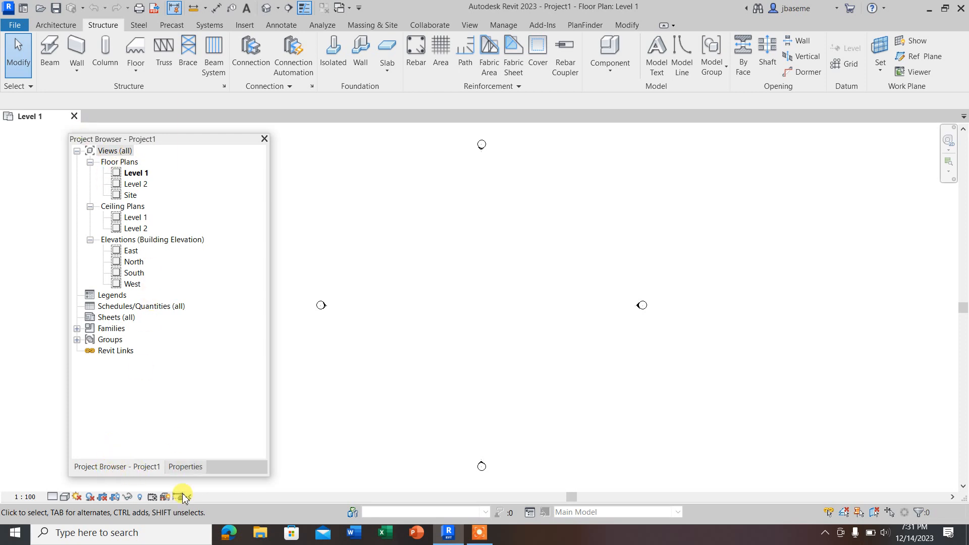
{"action": "left_click", "coordinate": [184, 467]}
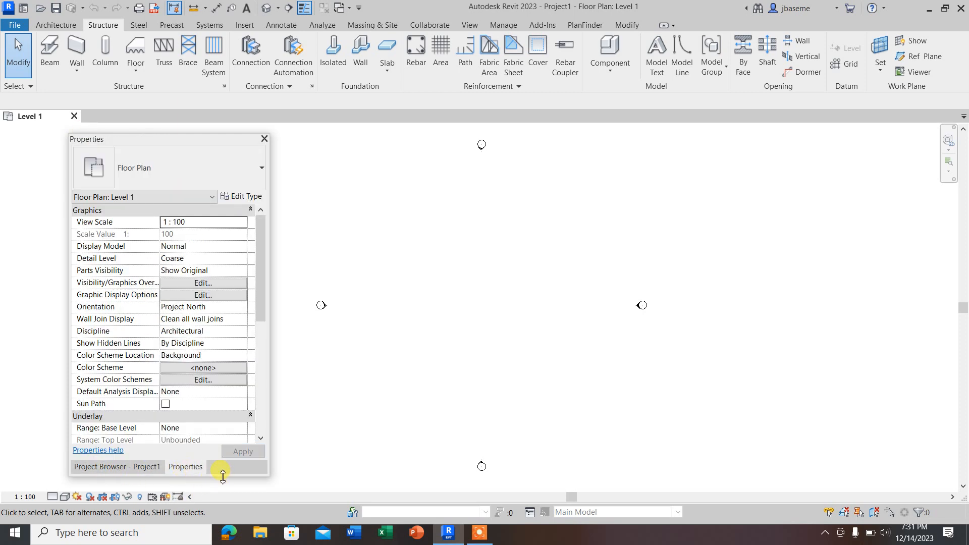
{"action": "left_click", "coordinate": [264, 139]}
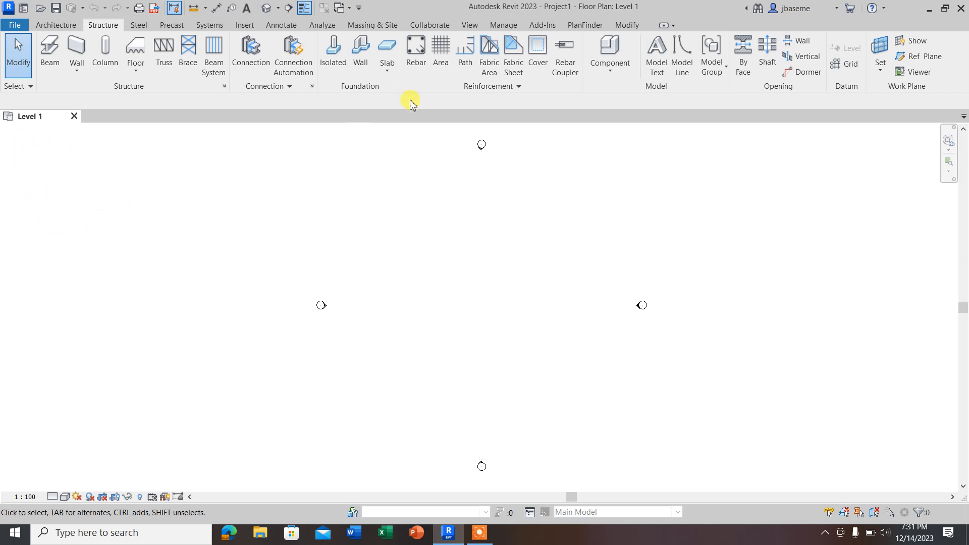
Step: Dismiss the Autodesk Identity Manager error report without sending it to Autodesk
{"action": "left_click", "coordinate": [470, 25]}
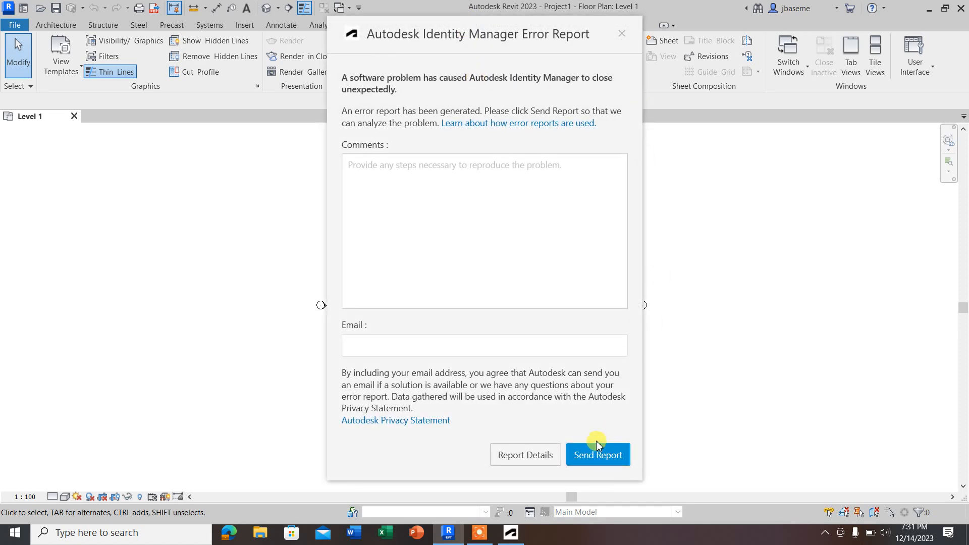
{"action": "left_click", "coordinate": [622, 33]}
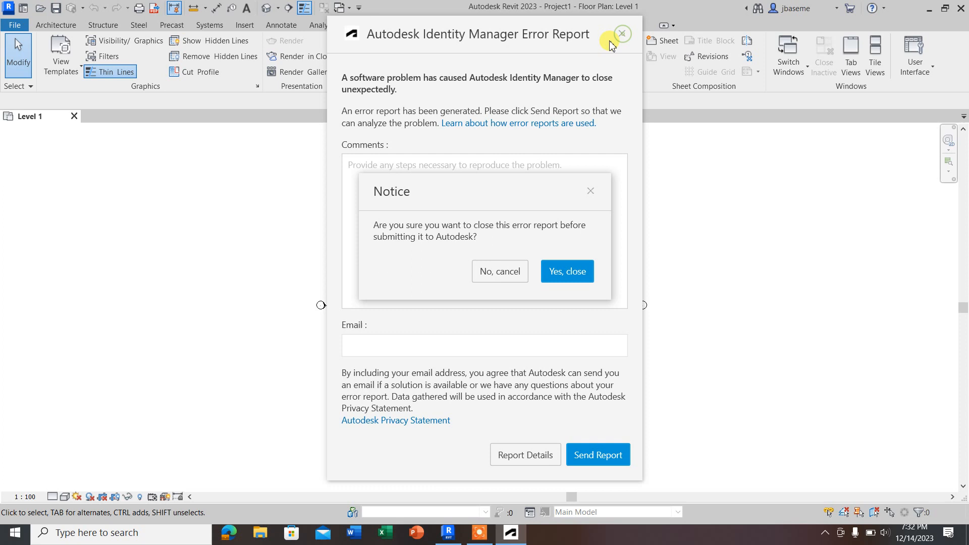
{"action": "left_click", "coordinate": [559, 273]}
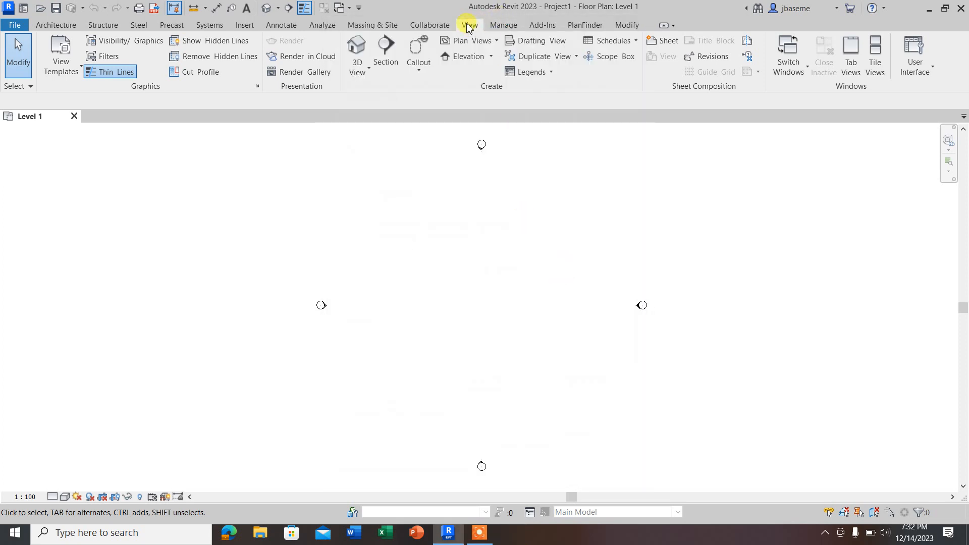
Step: Display the Project Browser and move it to the opposite side of the drawing area
{"action": "left_click", "coordinate": [931, 69]}
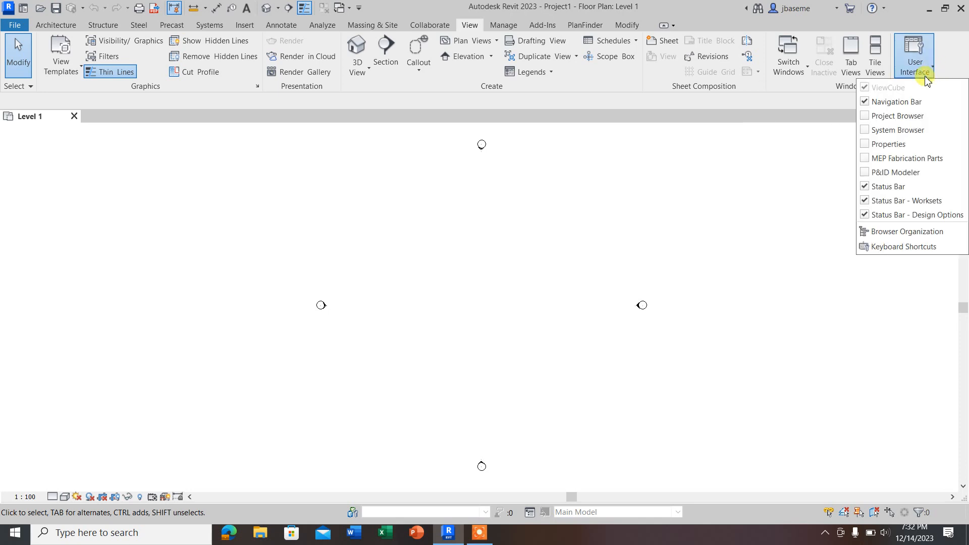
{"action": "left_click", "coordinate": [869, 118]}
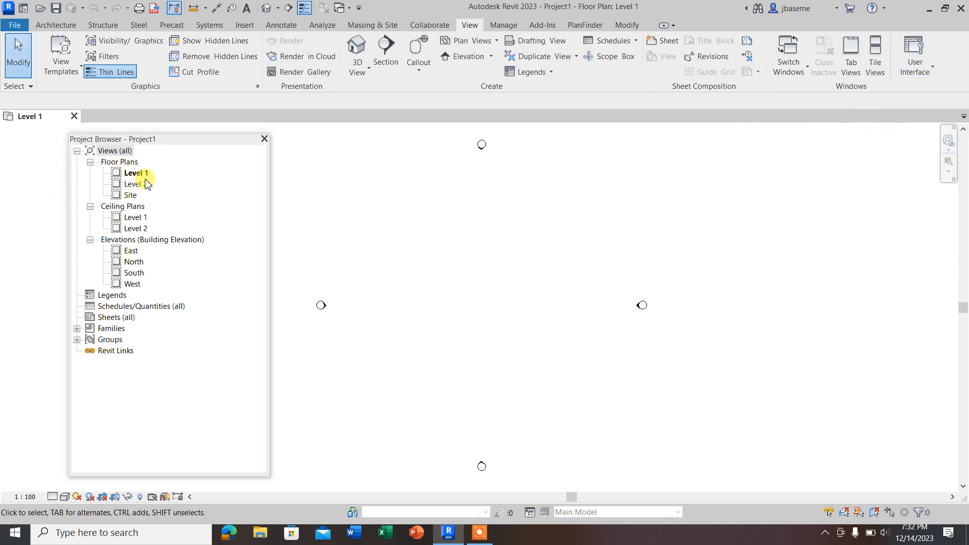
{"action": "left_click_drag", "start_coordinate": [169, 147], "coordinate": [840, 152]}
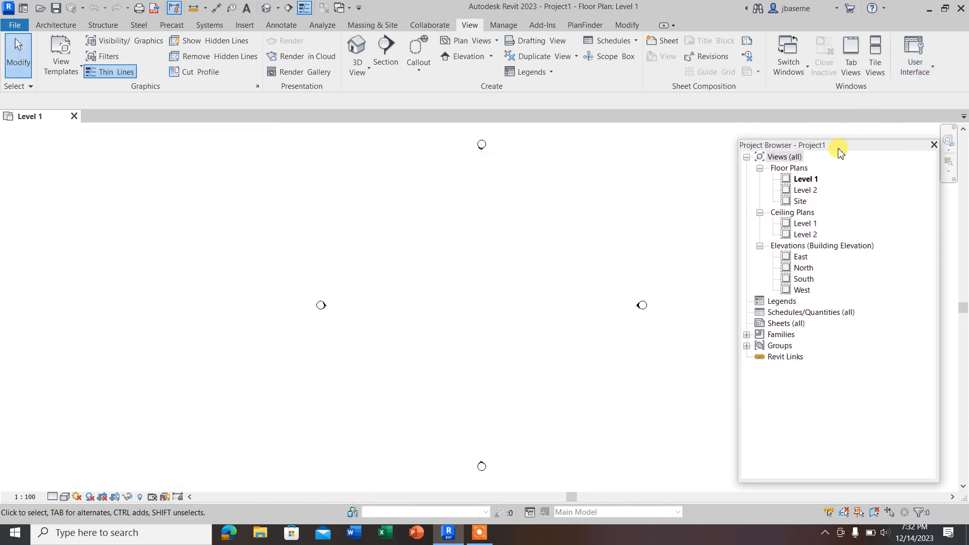
Step: Display the Properties palette grouped with the Project Browser, move the group back across the drawing area, and close it
{"action": "left_click", "coordinate": [931, 67]}
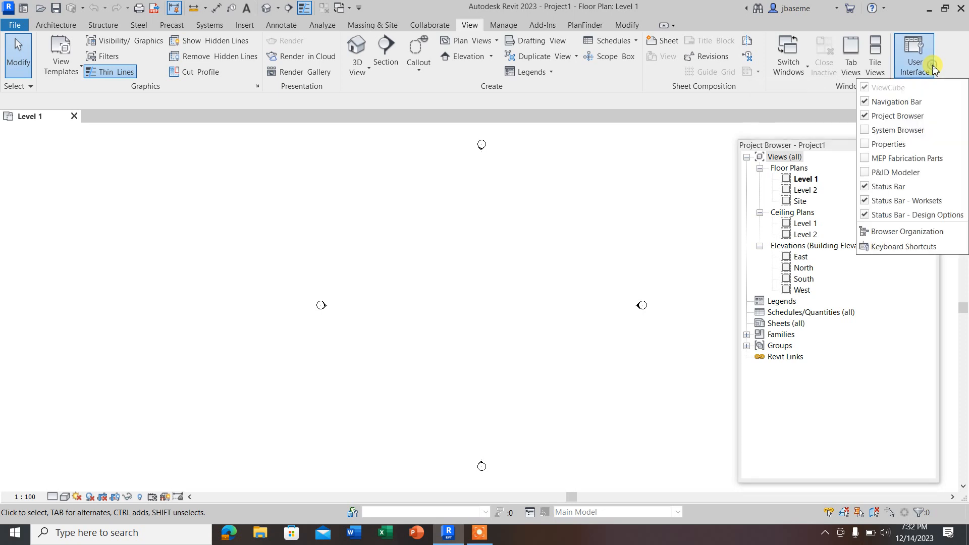
{"action": "left_click", "coordinate": [865, 146]}
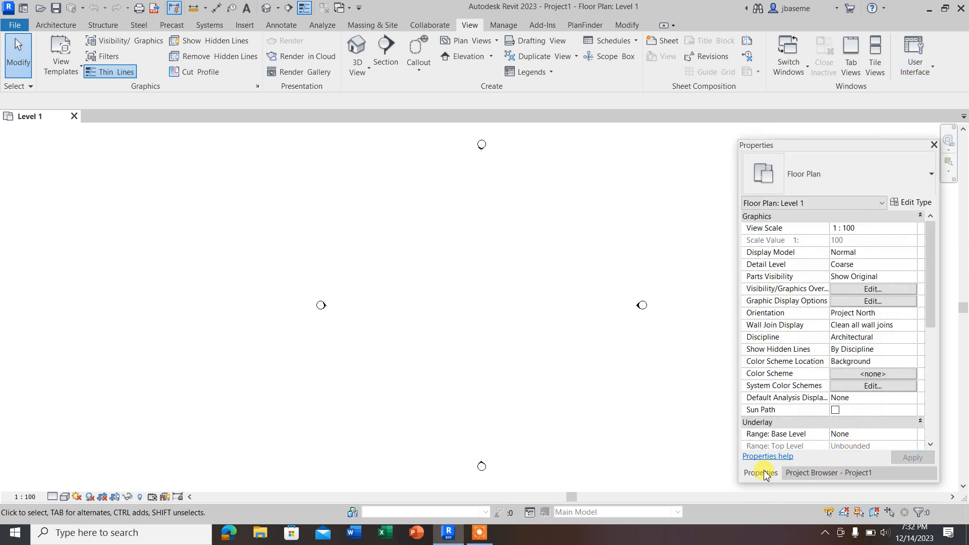
{"action": "left_click", "coordinate": [800, 473]}
{"action": "left_click", "coordinate": [759, 472]}
{"action": "left_click_drag", "start_coordinate": [852, 150], "coordinate": [124, 147]}
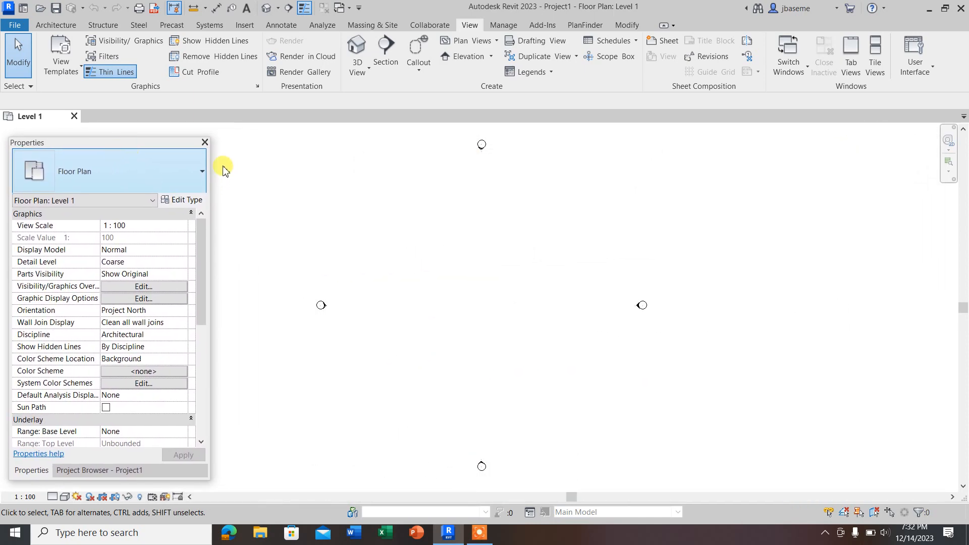
{"action": "left_click", "coordinate": [204, 141]}
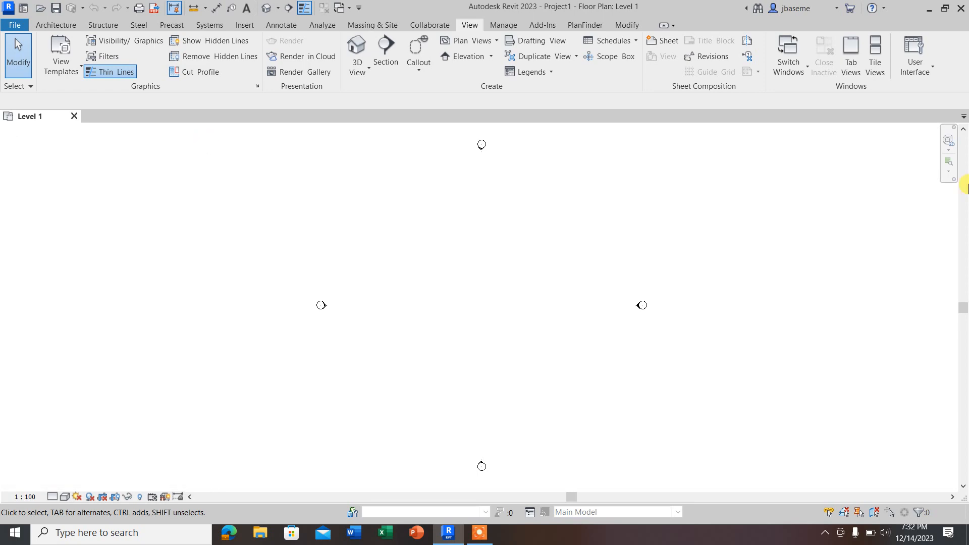
Step: Display the Properties palette again and start placing an architectural wall
{"action": "left_click", "coordinate": [932, 69]}
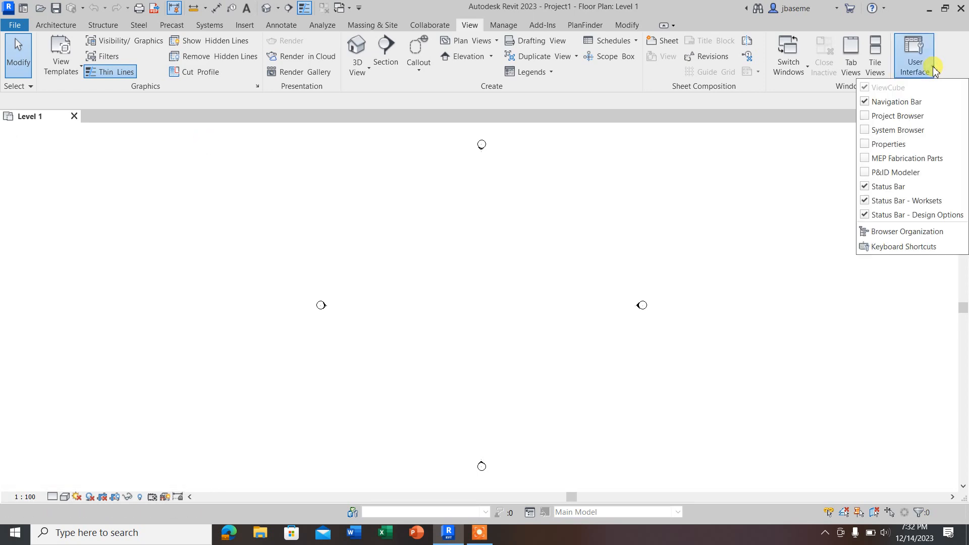
{"action": "left_click", "coordinate": [881, 145]}
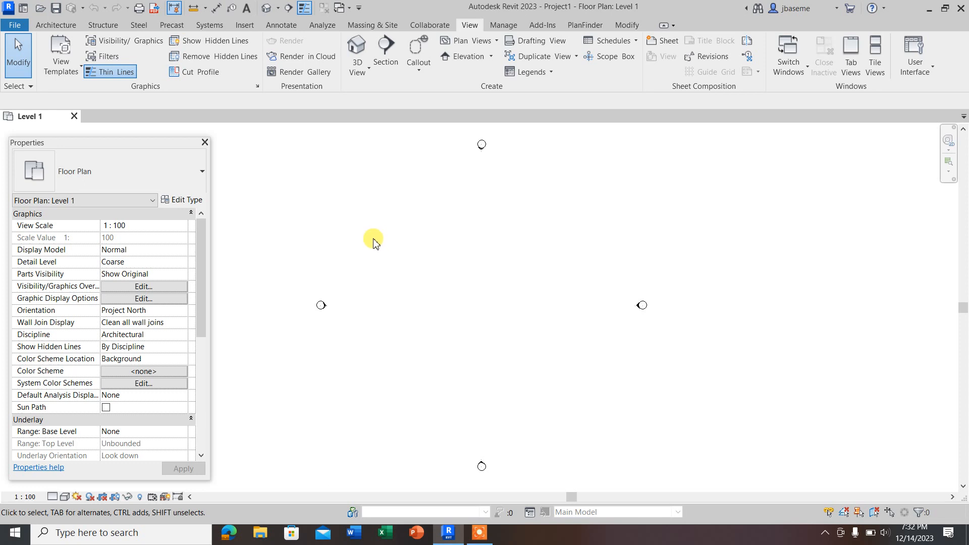
{"action": "left_click", "coordinate": [56, 25]}
{"action": "left_click", "coordinate": [54, 69]}
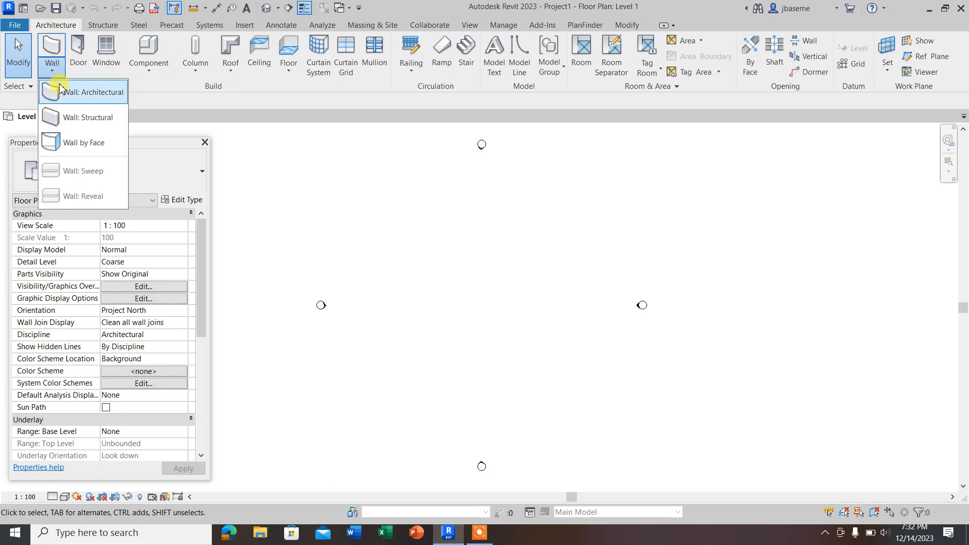
{"action": "left_click", "coordinate": [97, 94]}
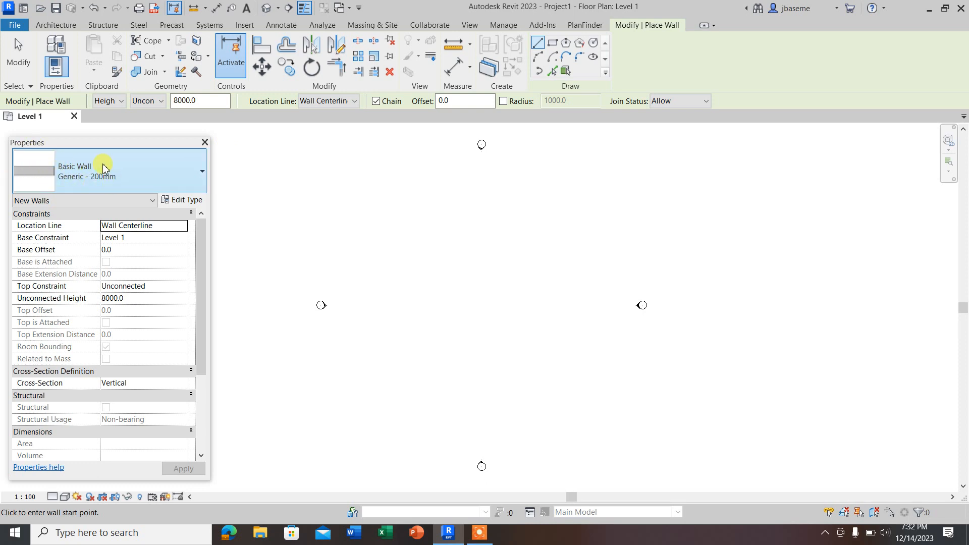
Step: Look over the wall types available for the new wall
{"action": "left_click", "coordinate": [203, 174]}
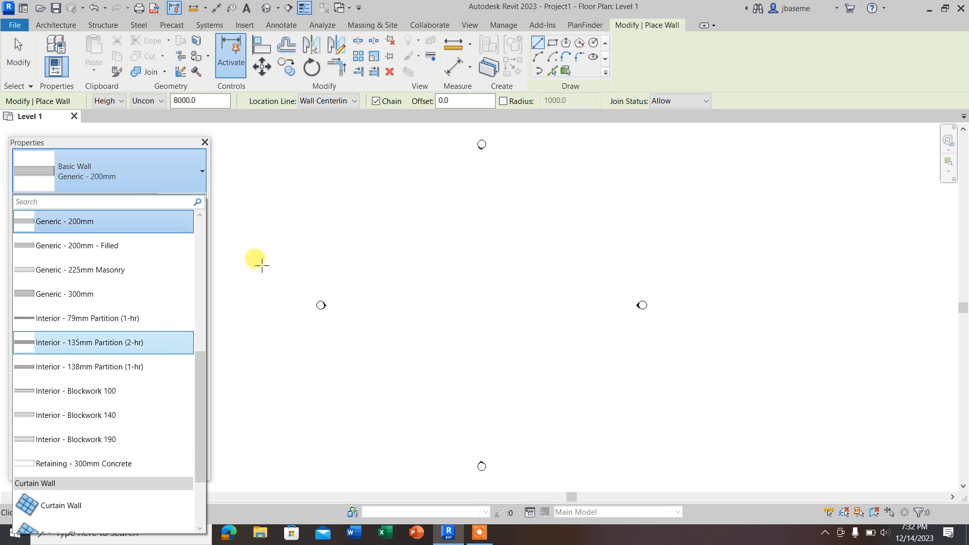
{"action": "left_click", "coordinate": [201, 173]}
{"action": "left_click", "coordinate": [181, 172]}
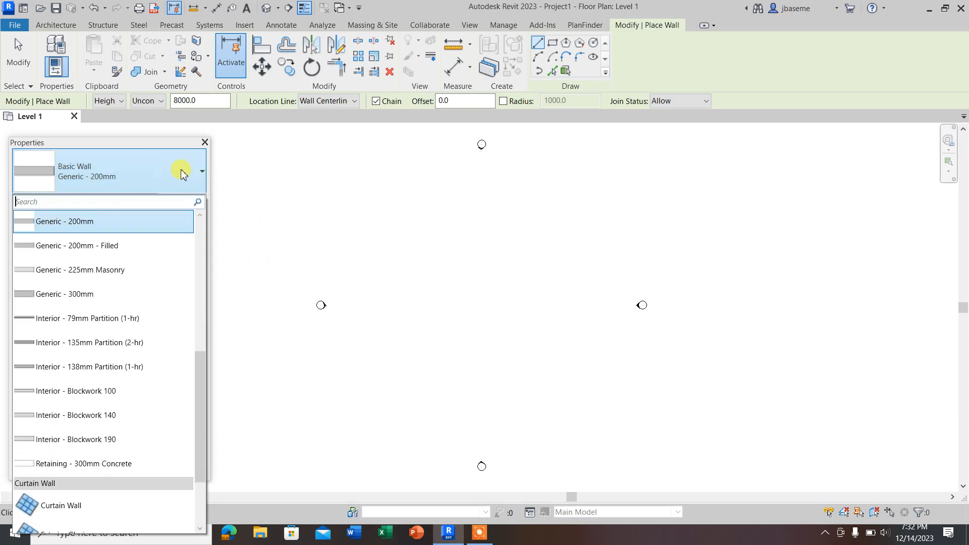
{"action": "left_click", "coordinate": [202, 172]}
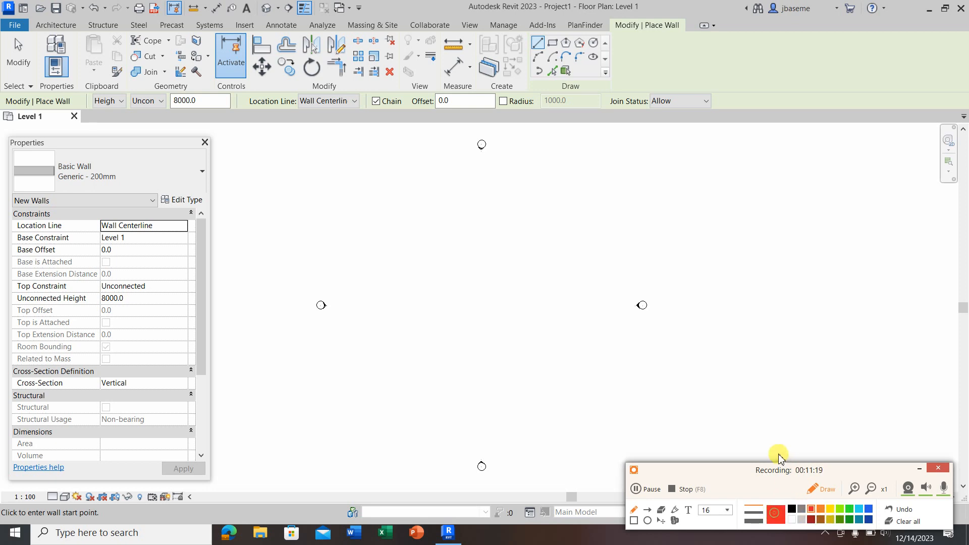
Step: Outline the wall's height and top constraint settings in red with the screen recorder's rectangle tool, both in the options and the properties
{"action": "left_click", "coordinate": [637, 522]}
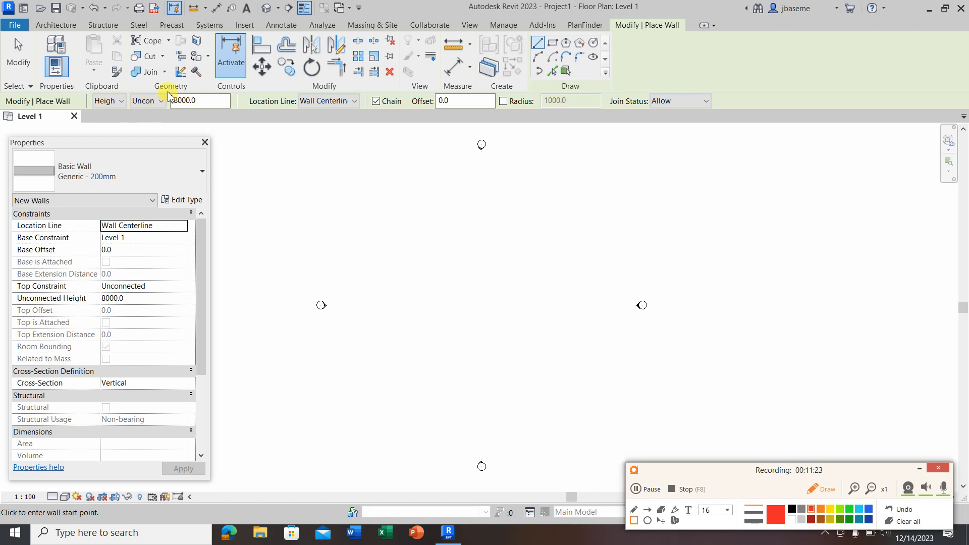
{"action": "left_click_drag", "start_coordinate": [167, 94], "coordinate": [225, 112]}
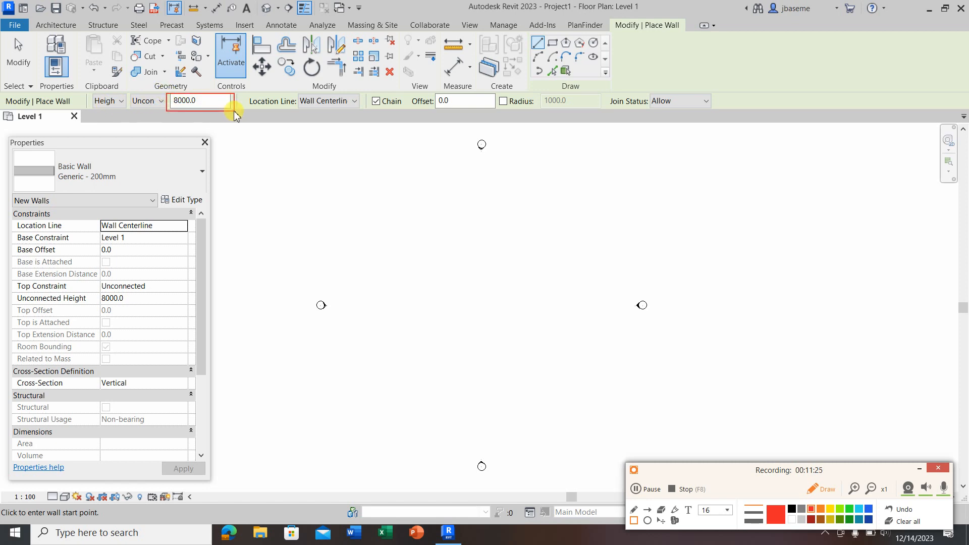
{"action": "left_click_drag", "start_coordinate": [94, 293], "coordinate": [147, 305]}
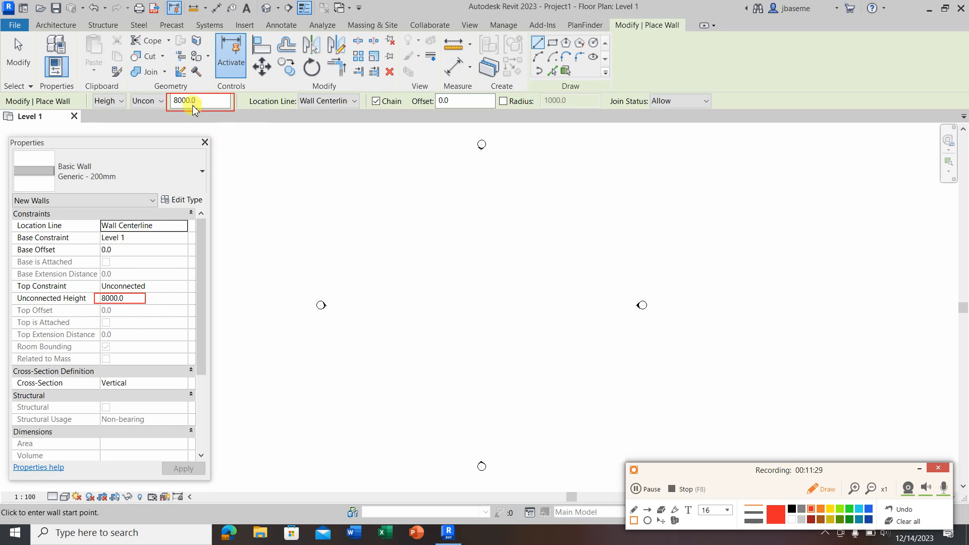
{"action": "left_click_drag", "start_coordinate": [129, 94], "coordinate": [161, 109]}
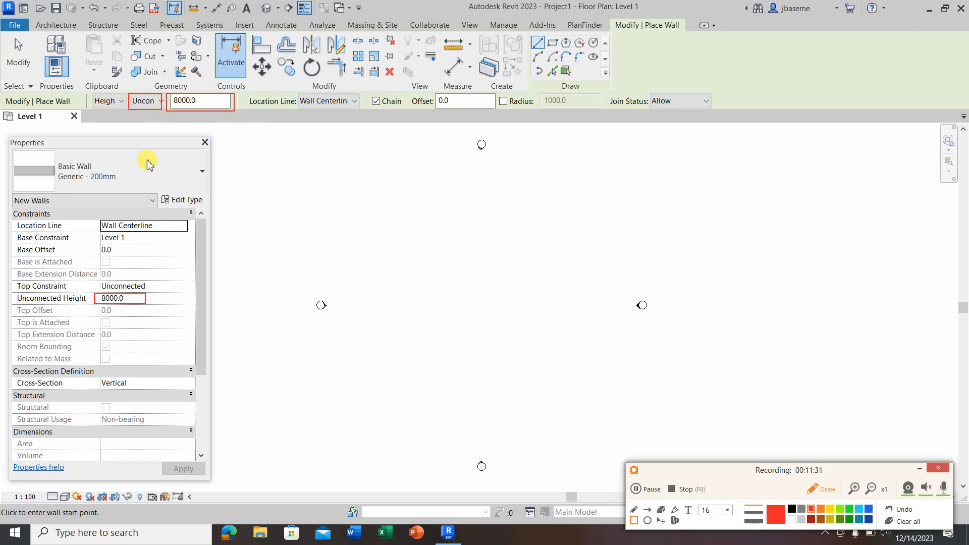
{"action": "left_click_drag", "start_coordinate": [98, 280], "coordinate": [147, 291]}
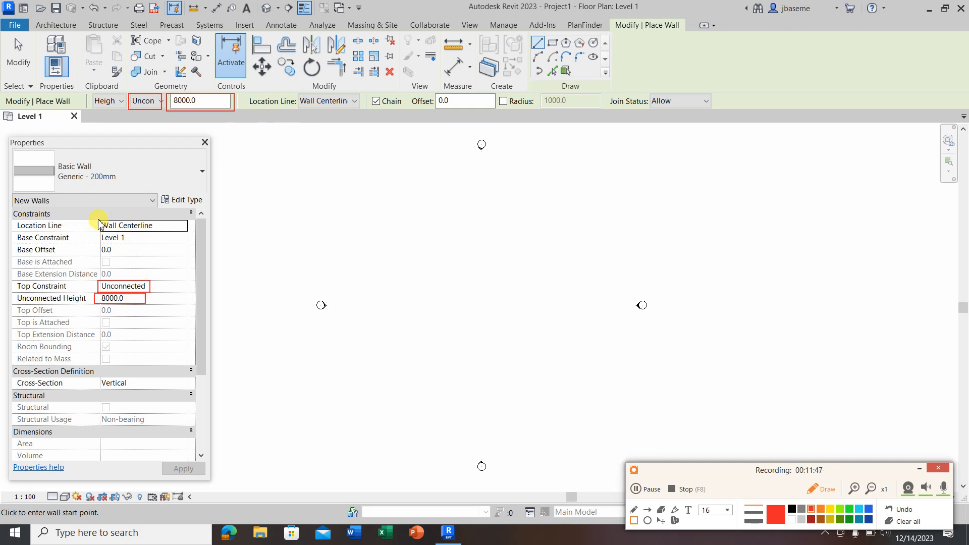
Step: Outline the wall's Location Line, Base Offset and Offset settings in red, and leave the screen recorder's drawing mode
{"action": "left_click_drag", "start_coordinate": [98, 219], "coordinate": [172, 237]}
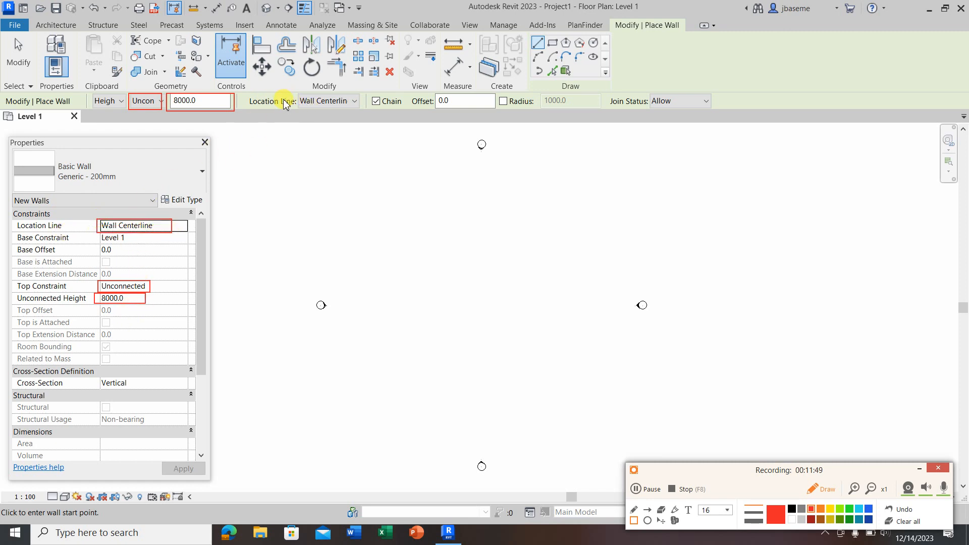
{"action": "left_click_drag", "start_coordinate": [296, 90], "coordinate": [362, 113]}
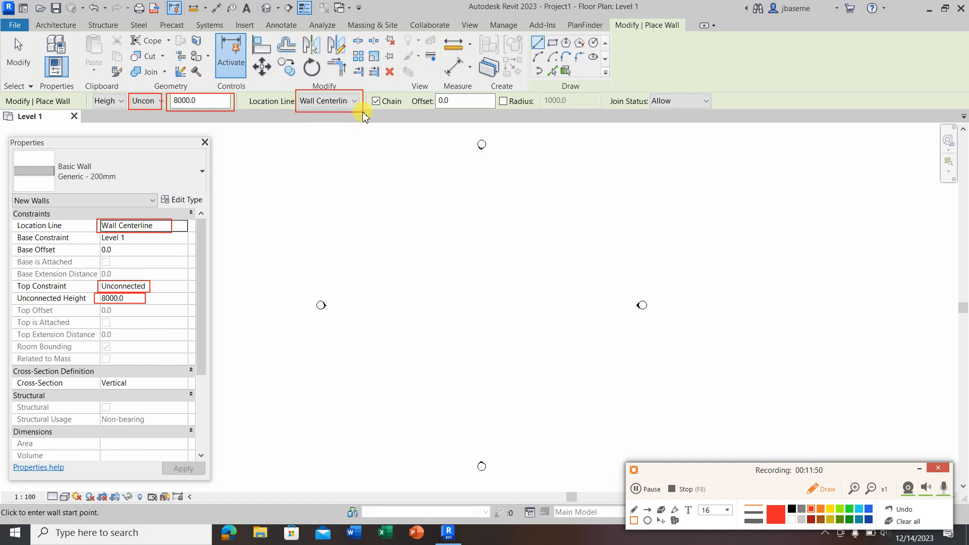
{"action": "left_click_drag", "start_coordinate": [9, 244], "coordinate": [74, 257]}
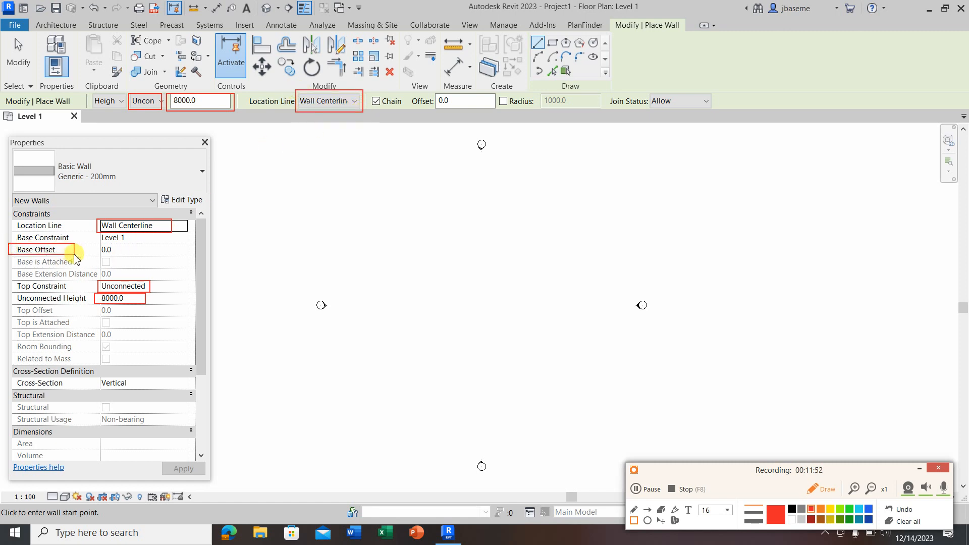
{"action": "left_click_drag", "start_coordinate": [407, 91], "coordinate": [497, 113]}
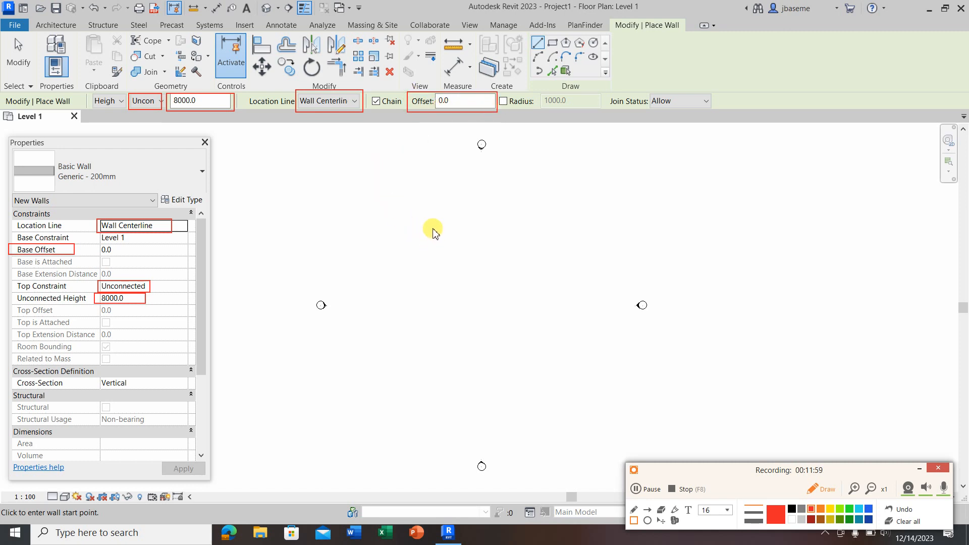
{"action": "left_click", "coordinate": [823, 489]}
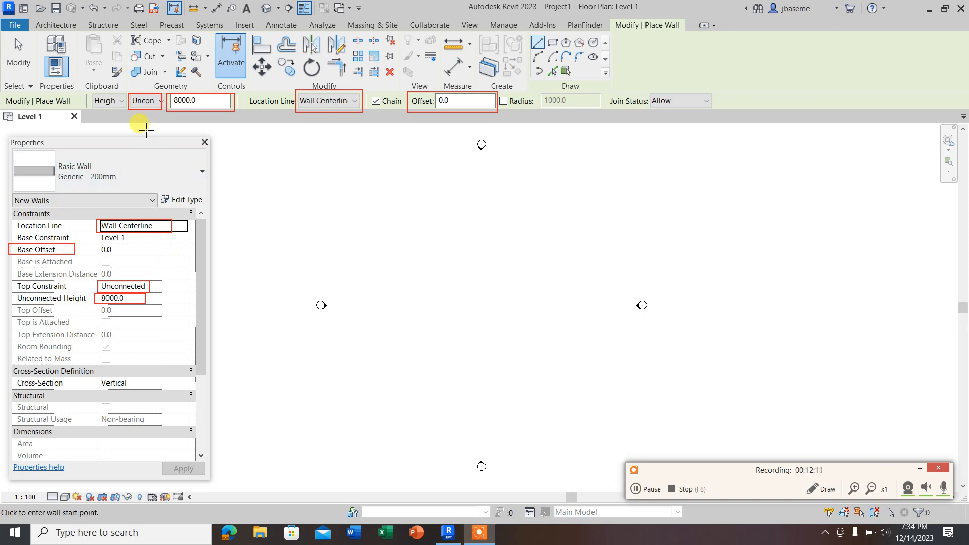
Step: Close the Properties palette and display the Project Browser in its place
{"action": "left_click", "coordinate": [204, 142]}
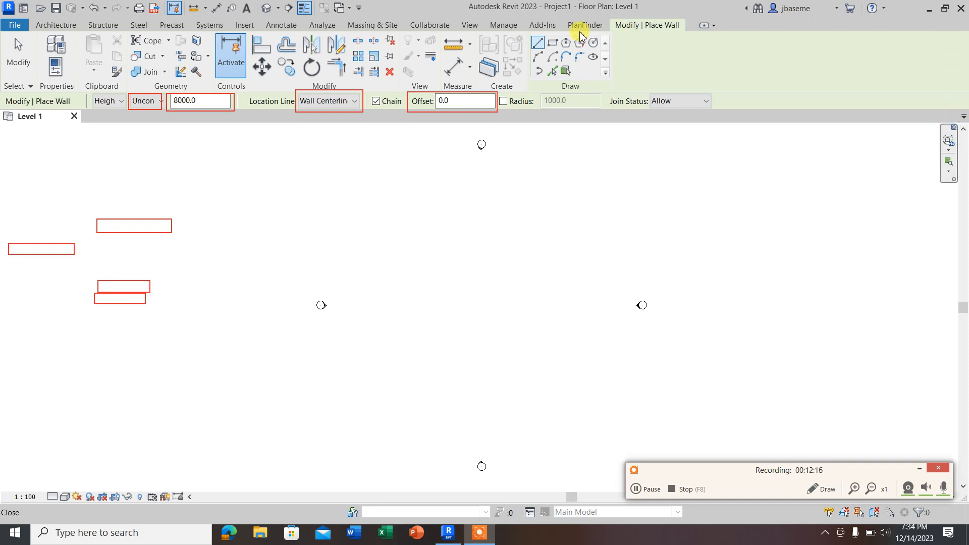
{"action": "left_click", "coordinate": [468, 24]}
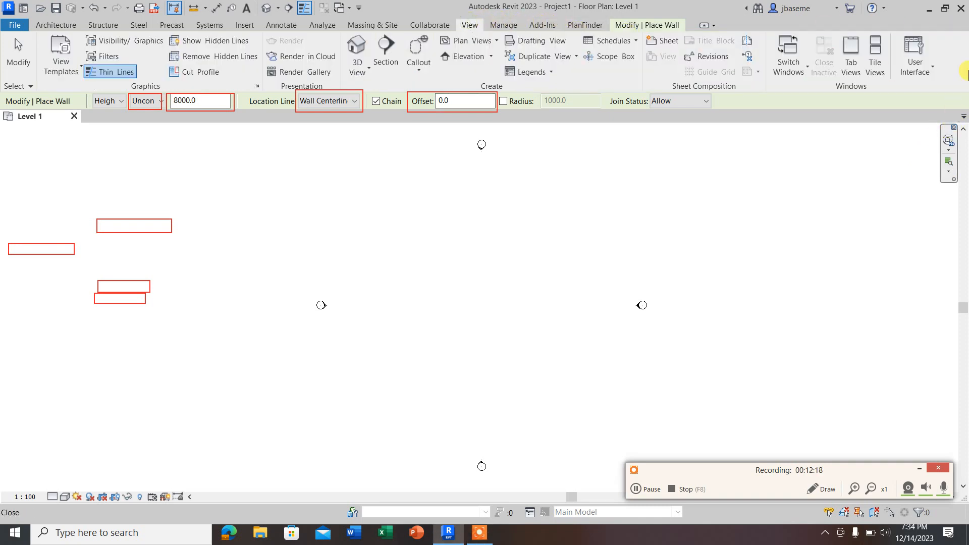
{"action": "left_click", "coordinate": [927, 74]}
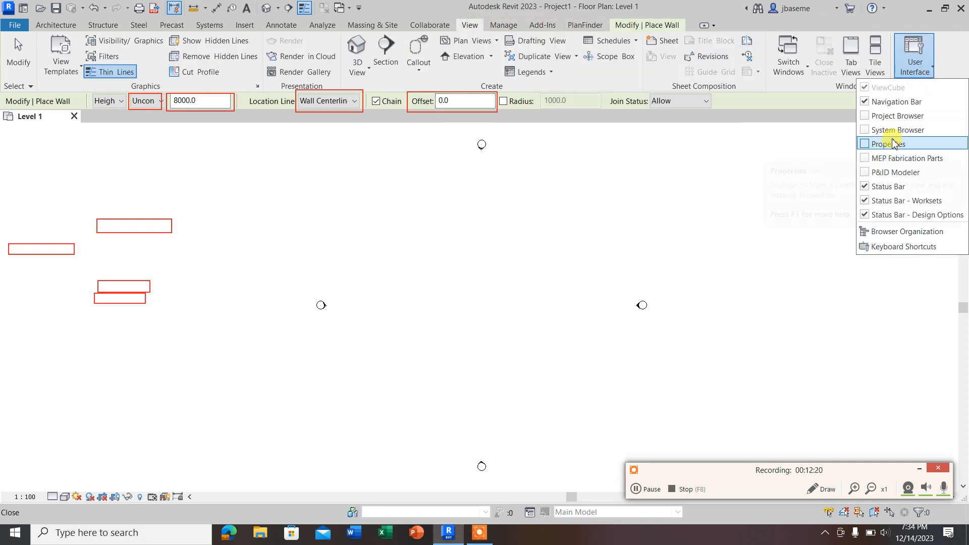
{"action": "left_click", "coordinate": [890, 116]}
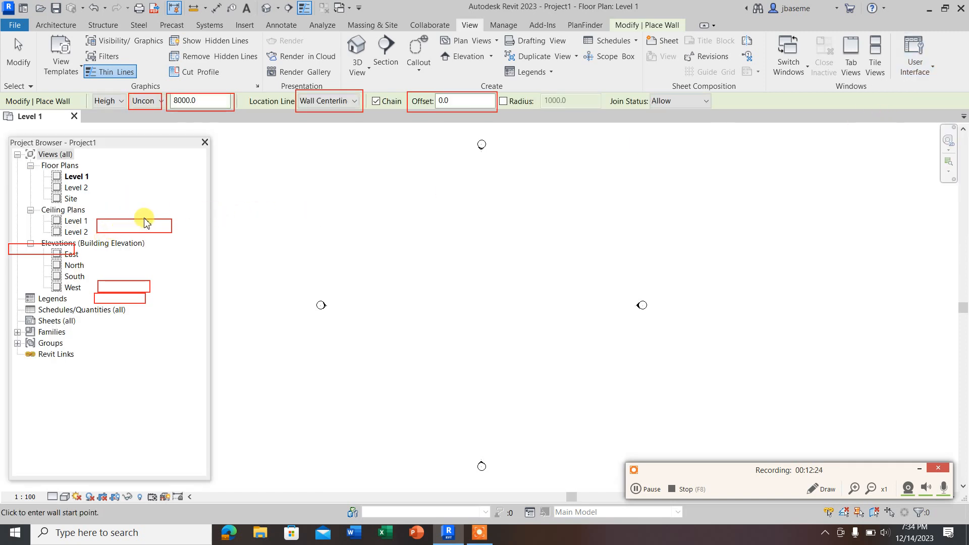
Step: Leave wall placement and reposition the Project Browser within the drawing area, ending beside the west-side elevation marker
{"action": "left_click", "coordinate": [18, 55]}
{"action": "left_click", "coordinate": [122, 218]}
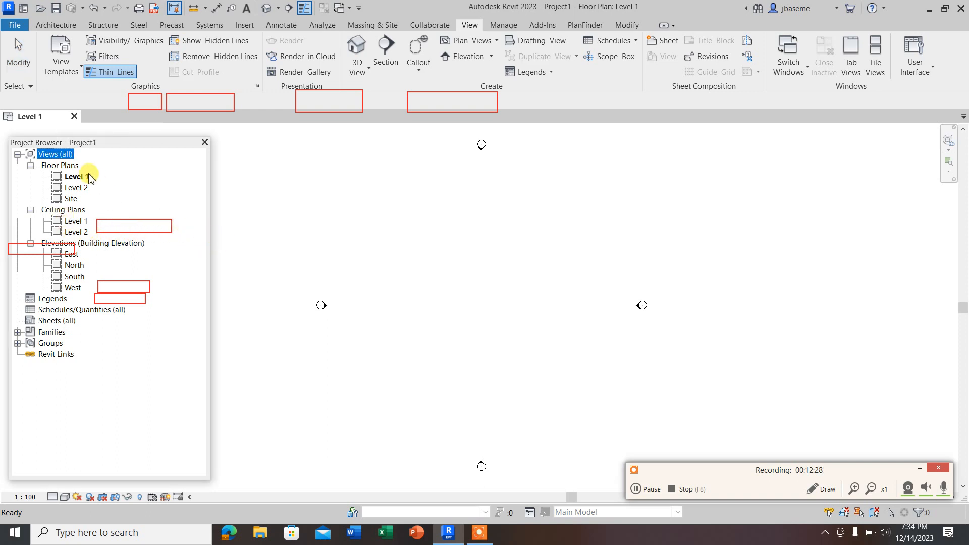
{"action": "left_click_drag", "start_coordinate": [62, 146], "coordinate": [312, 154]}
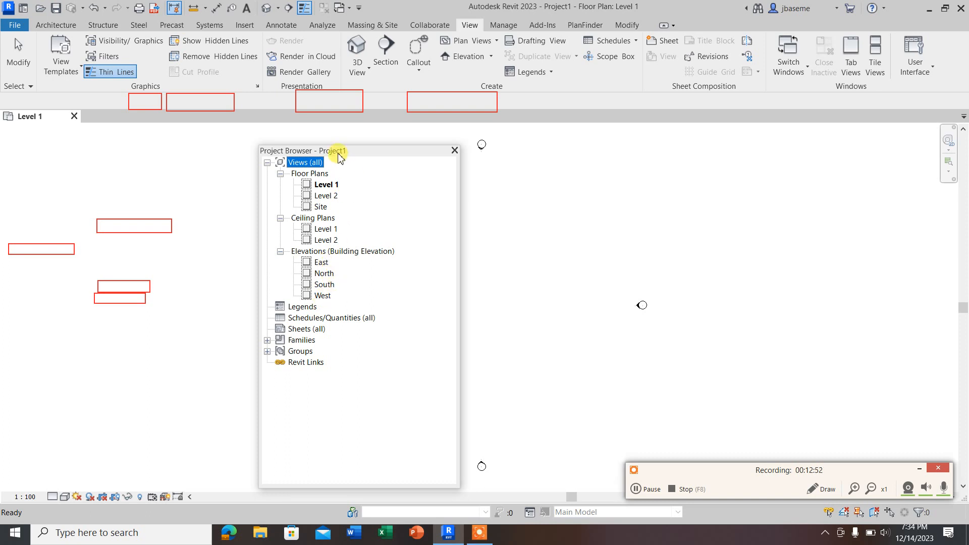
{"action": "left_click_drag", "start_coordinate": [339, 153], "coordinate": [141, 152]}
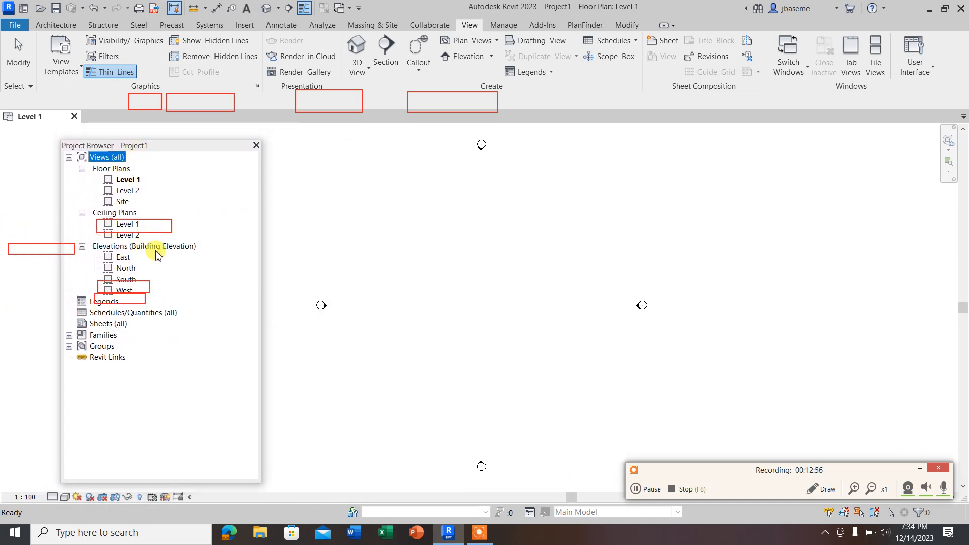
{"action": "left_click", "coordinate": [315, 298]}
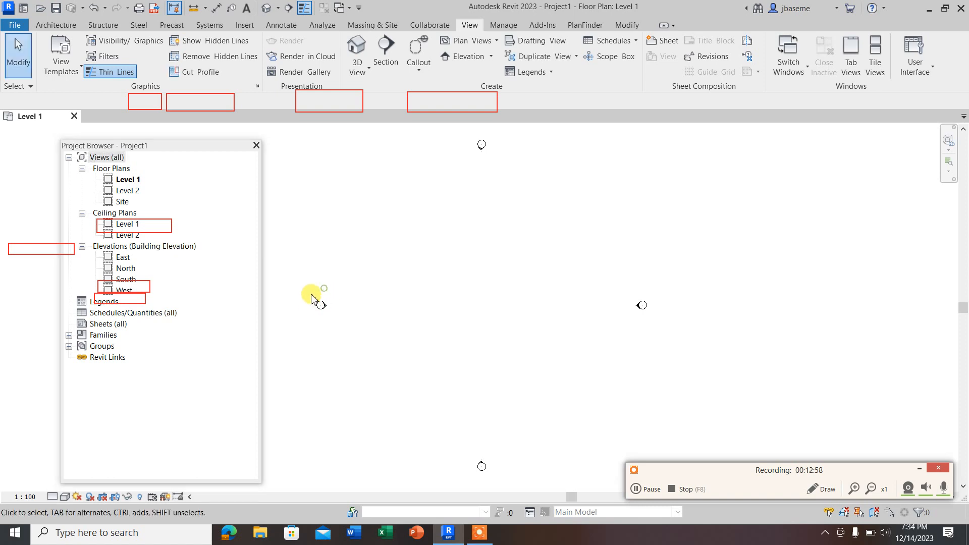
Step: Select the west-side elevation marker and view the elevation markers around the Level 1 floor plan up close
{"action": "left_click_drag", "start_coordinate": [323, 300], "coordinate": [319, 295]}
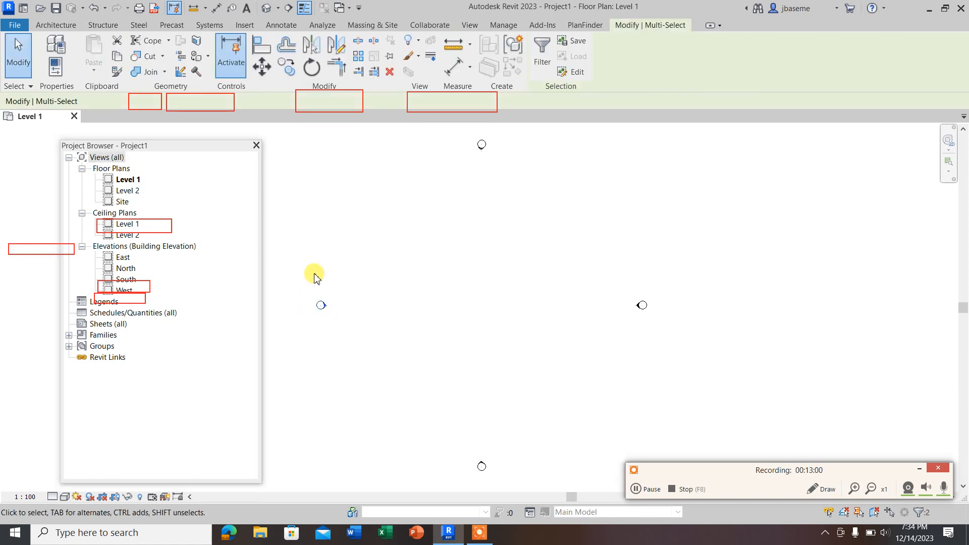
{"action": "scroll", "coordinate": [477, 149], "scroll_direction": "up", "scroll_amount": 5}
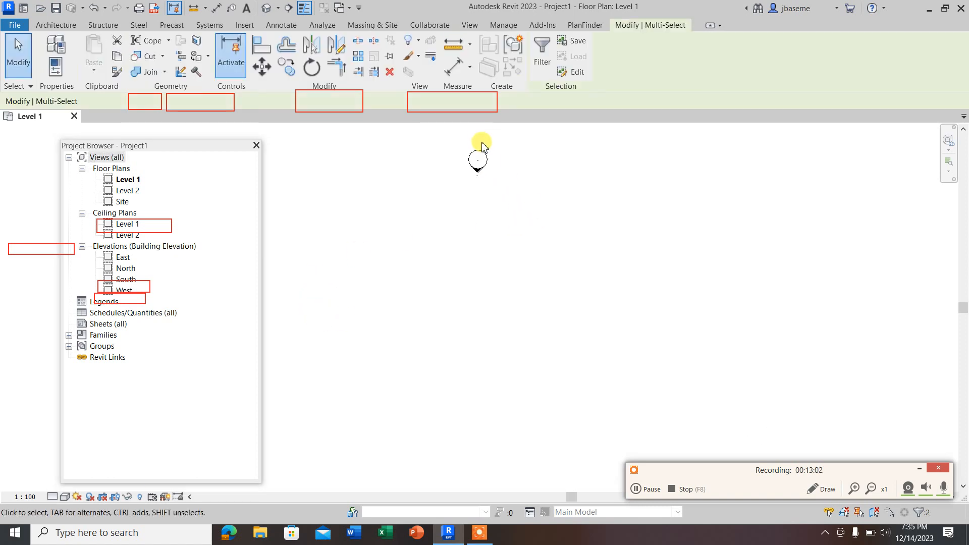
{"action": "scroll", "coordinate": [477, 171], "scroll_direction": "down", "scroll_amount": 5}
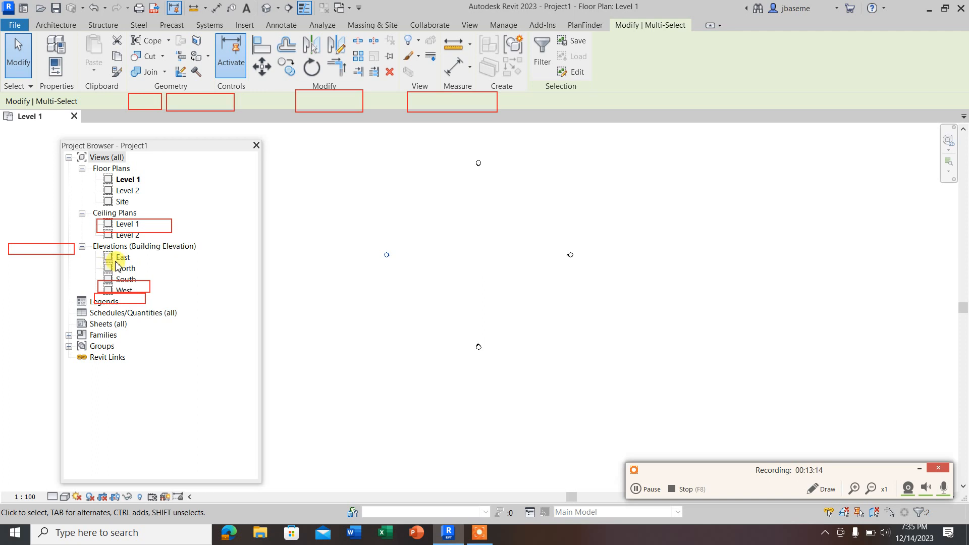
Step: Collapse the Elevations, Ceiling Plans and Floor Plans branches in the Project Browser
{"action": "left_click", "coordinate": [82, 247]}
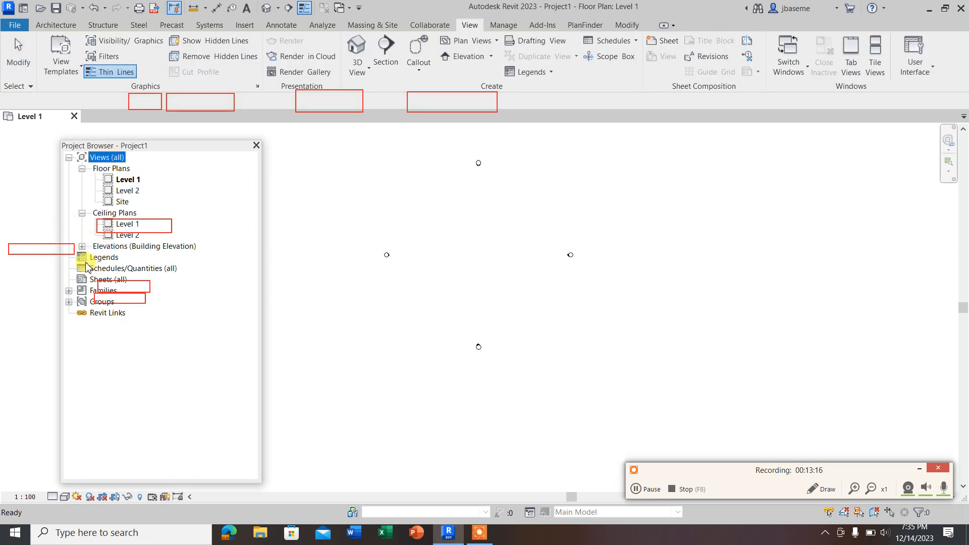
{"action": "left_click", "coordinate": [82, 213]}
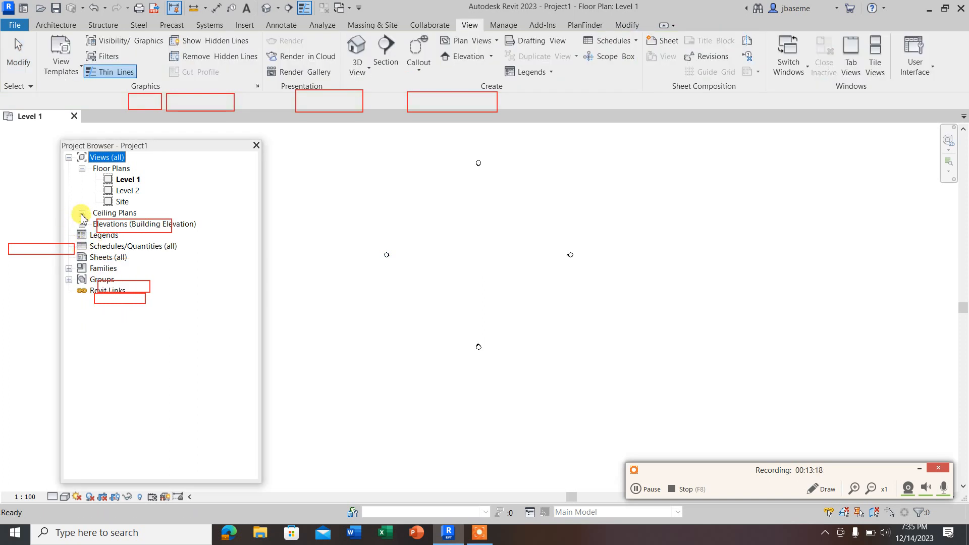
{"action": "left_click", "coordinate": [82, 169]}
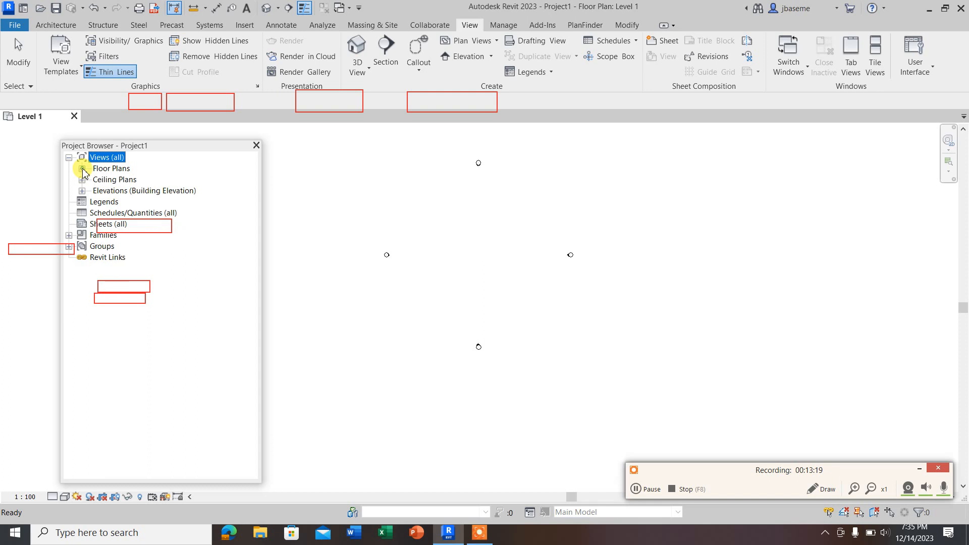
Step: Highlight the Legends, Schedules/Quantities and Sheets categories of the Project Browser one after another
{"action": "left_click", "coordinate": [105, 204]}
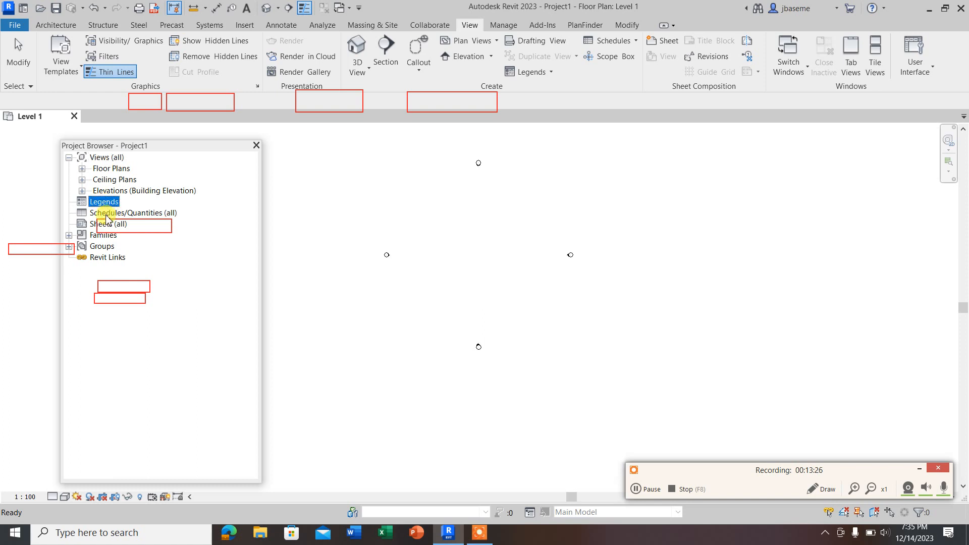
{"action": "left_click", "coordinate": [117, 214]}
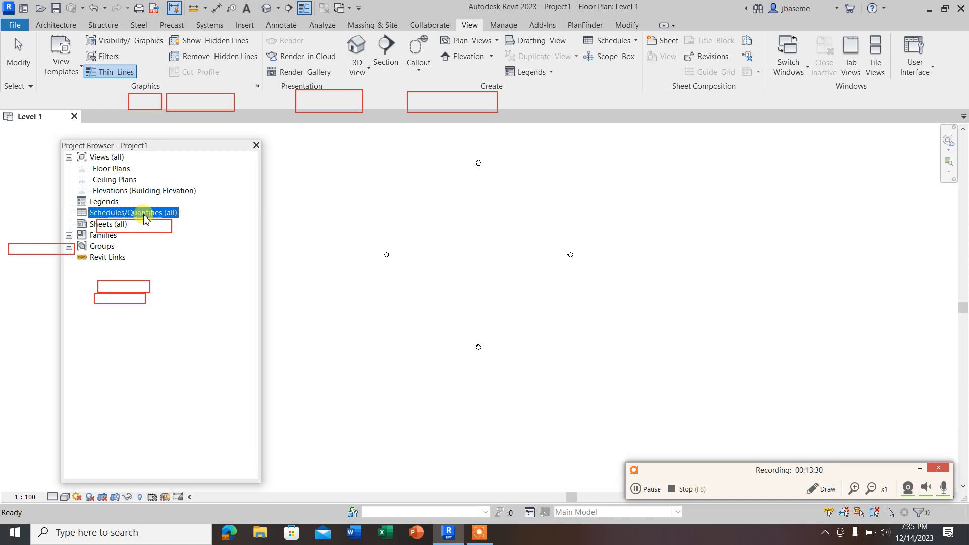
{"action": "left_click", "coordinate": [83, 223]}
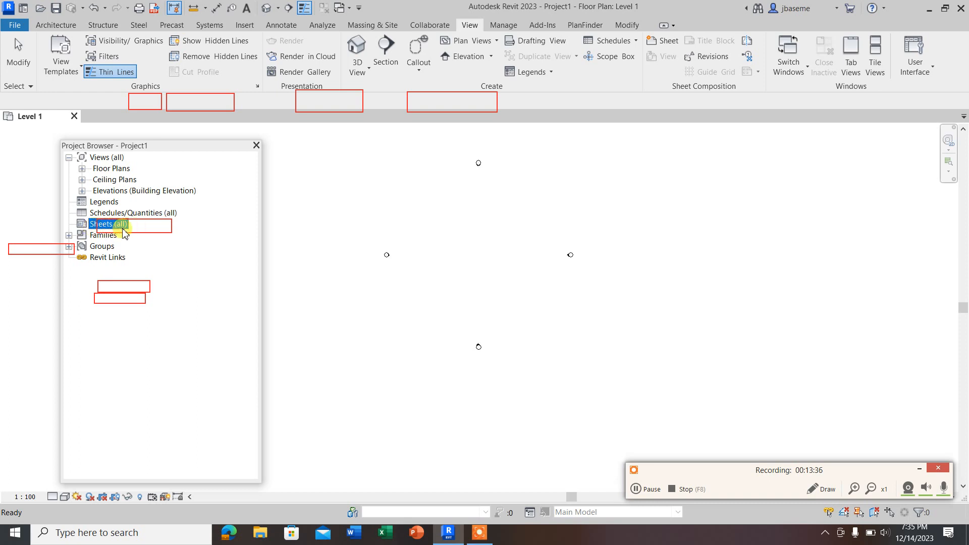
Step: Expand the Families branch to view its categories, collapse it again and expand the Groups branch
{"action": "left_click", "coordinate": [68, 235]}
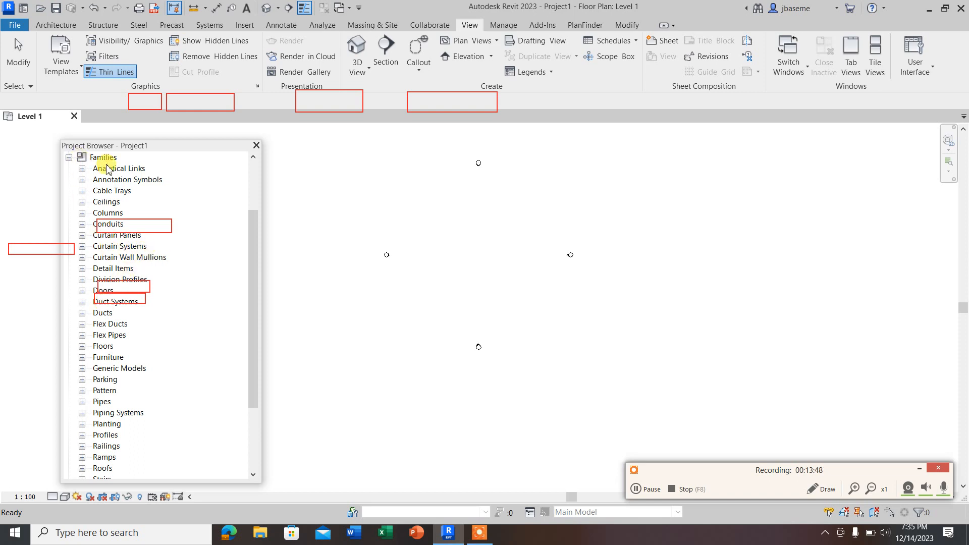
{"action": "scroll", "coordinate": [99, 174], "scroll_direction": "up", "scroll_amount": 1}
{"action": "left_click", "coordinate": [99, 176]}
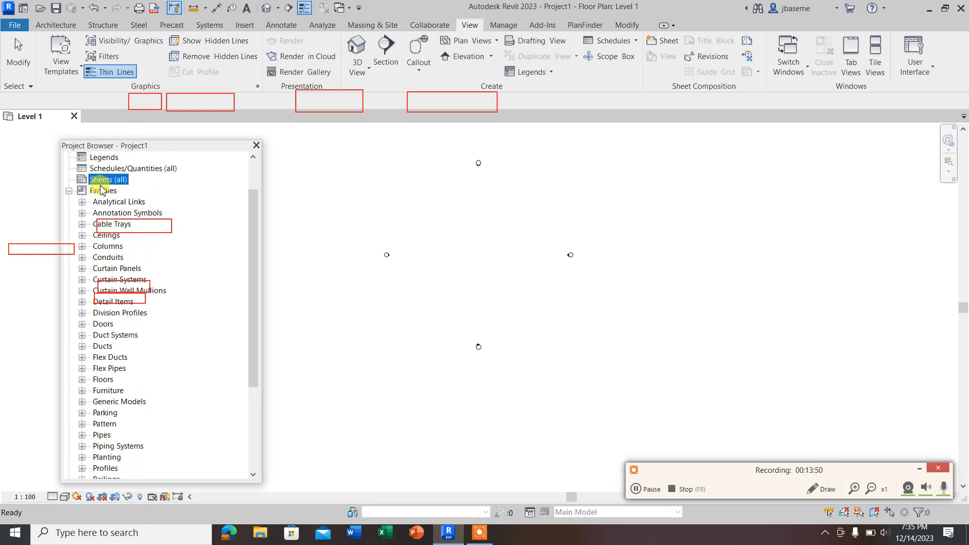
{"action": "left_click", "coordinate": [69, 191]}
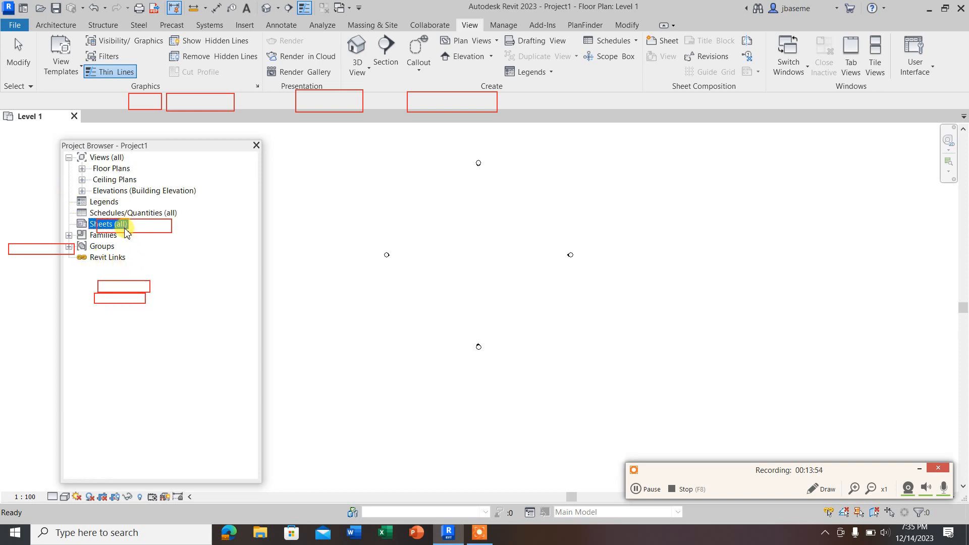
{"action": "left_click", "coordinate": [69, 247]}
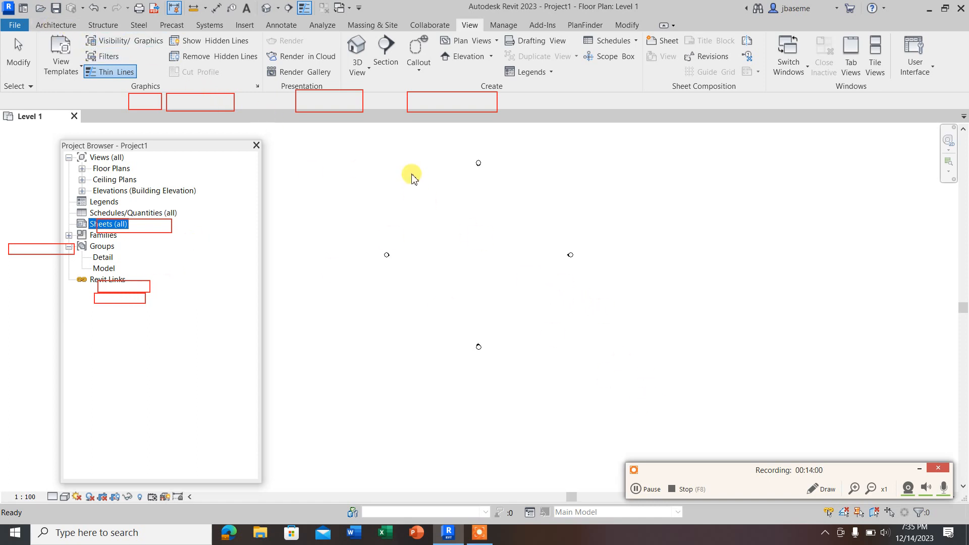
{"action": "scroll", "coordinate": [411, 175], "scroll_direction": "up", "scroll_amount": 2}
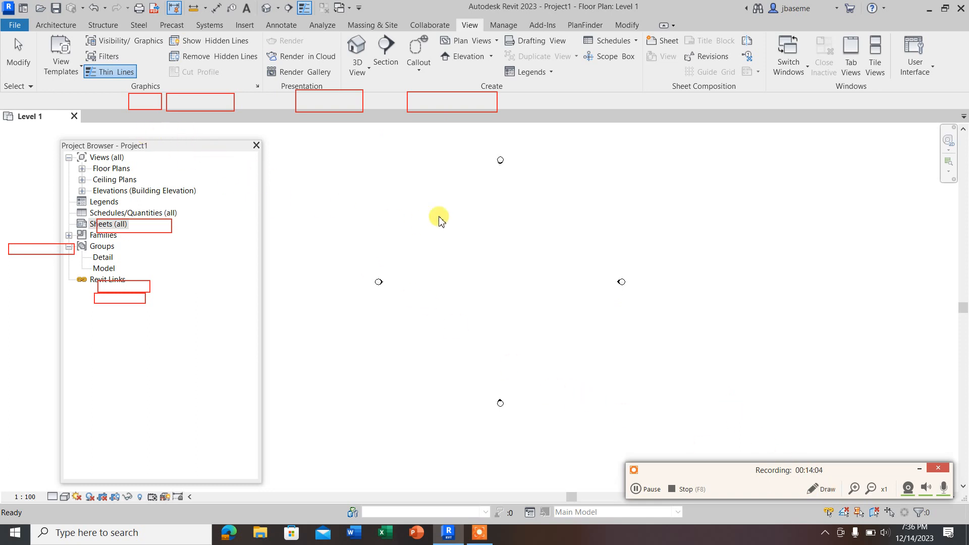
Step: Close the Project Browser and restore it through the user interface display options
{"action": "left_click", "coordinate": [257, 146]}
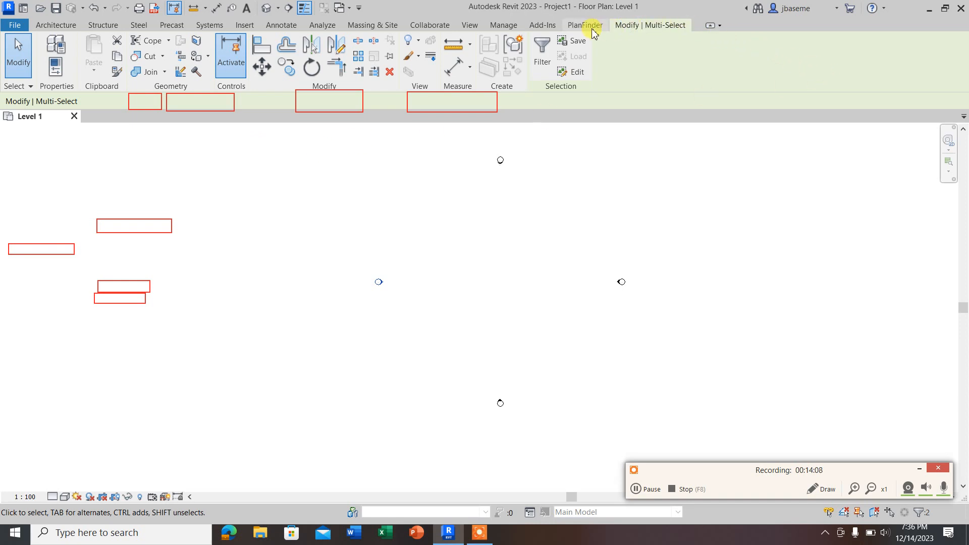
{"action": "left_click", "coordinate": [470, 25]}
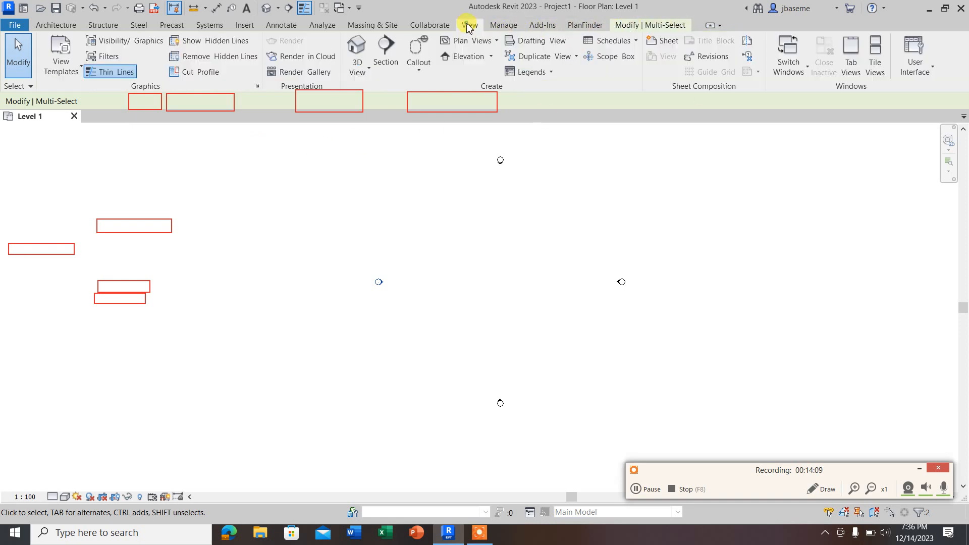
{"action": "left_click", "coordinate": [934, 70]}
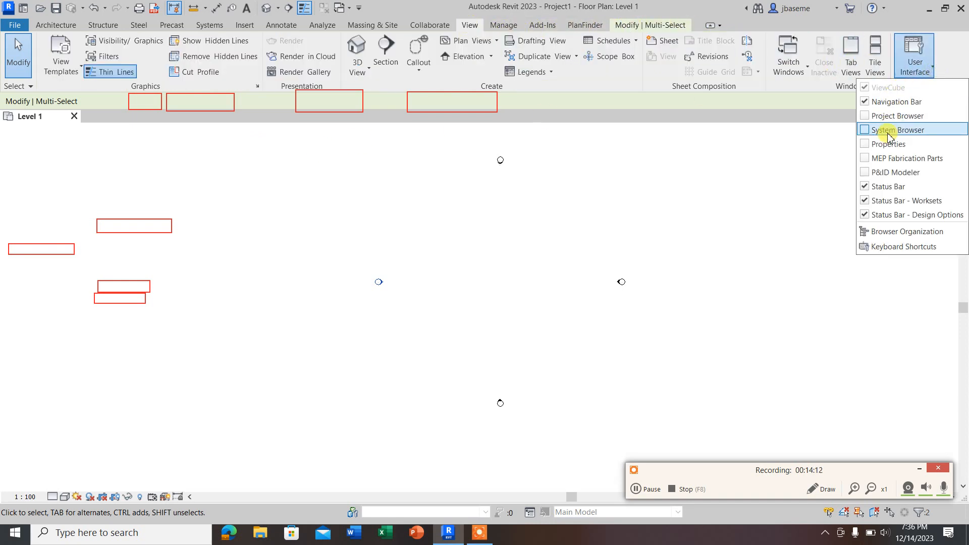
{"action": "left_click", "coordinate": [879, 117]}
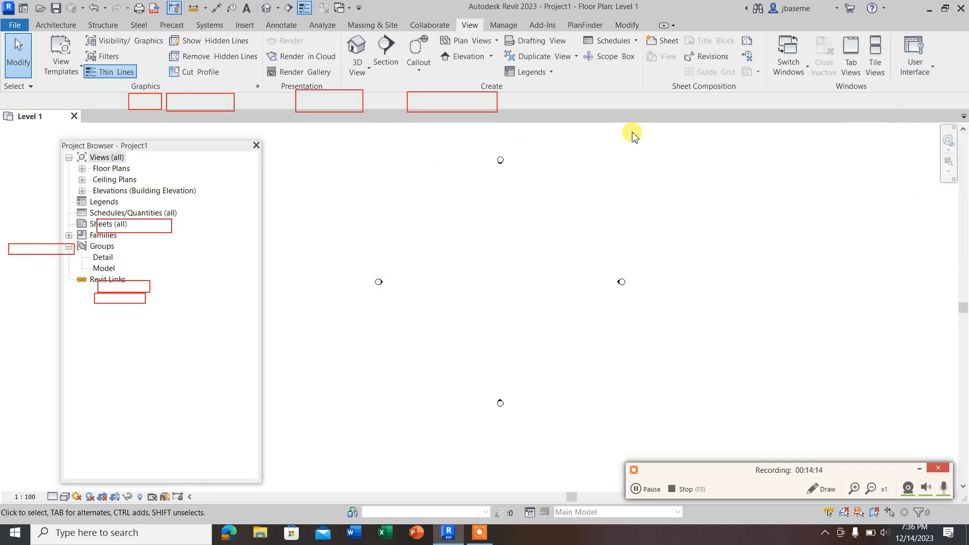
Step: Display the Properties palette grouped with the Project Browser, move both to the drawing area's west edge, and minimise the screen recorder
{"action": "left_click", "coordinate": [919, 63]}
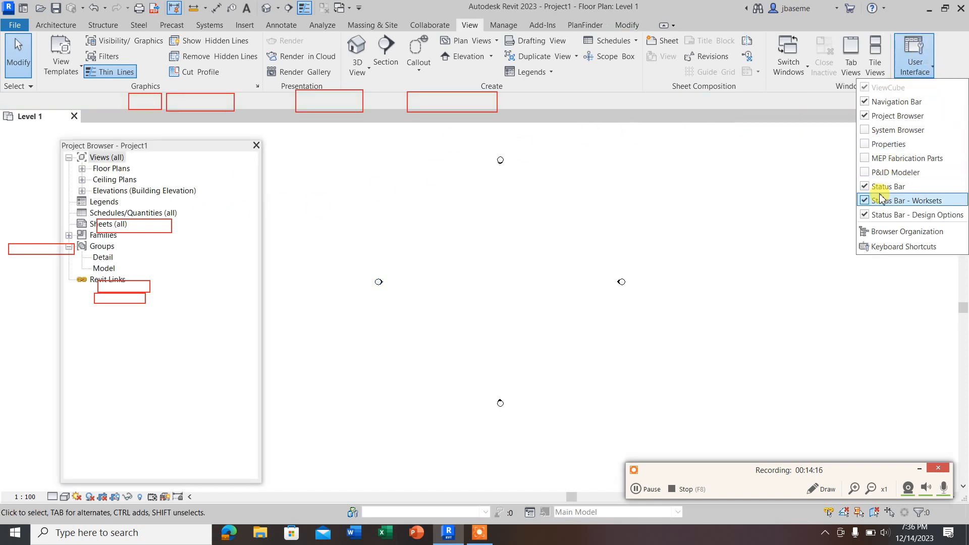
{"action": "left_click", "coordinate": [887, 146]}
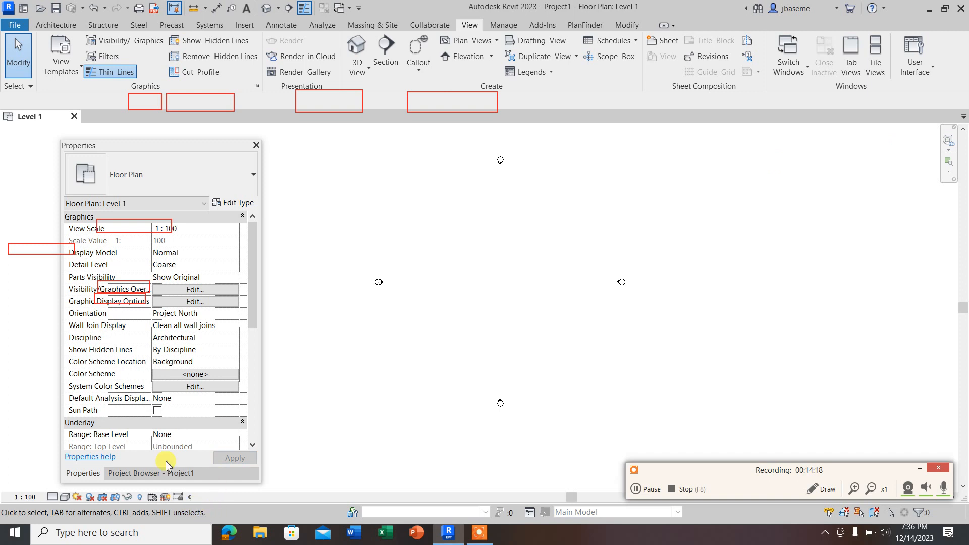
{"action": "left_click_drag", "start_coordinate": [145, 146], "coordinate": [87, 135]}
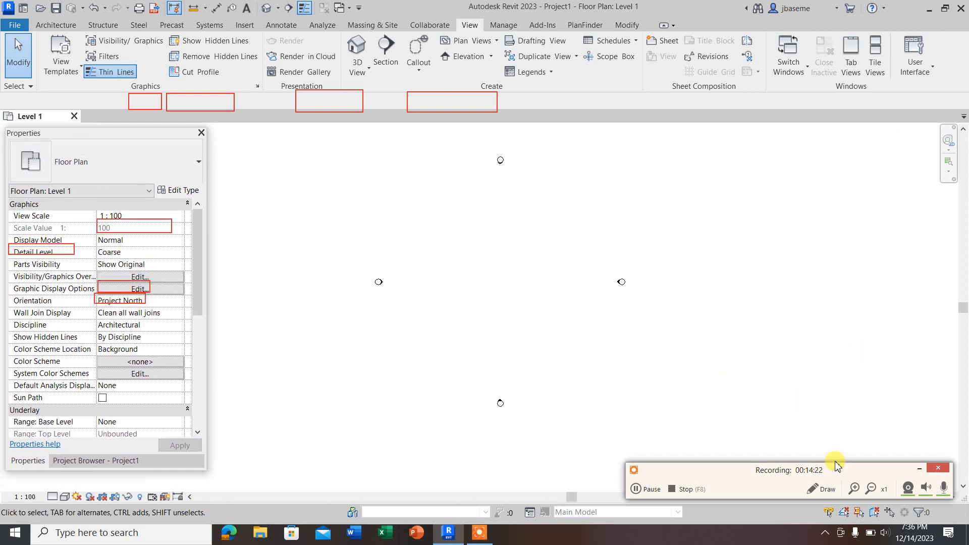
{"action": "left_click", "coordinate": [916, 469]}
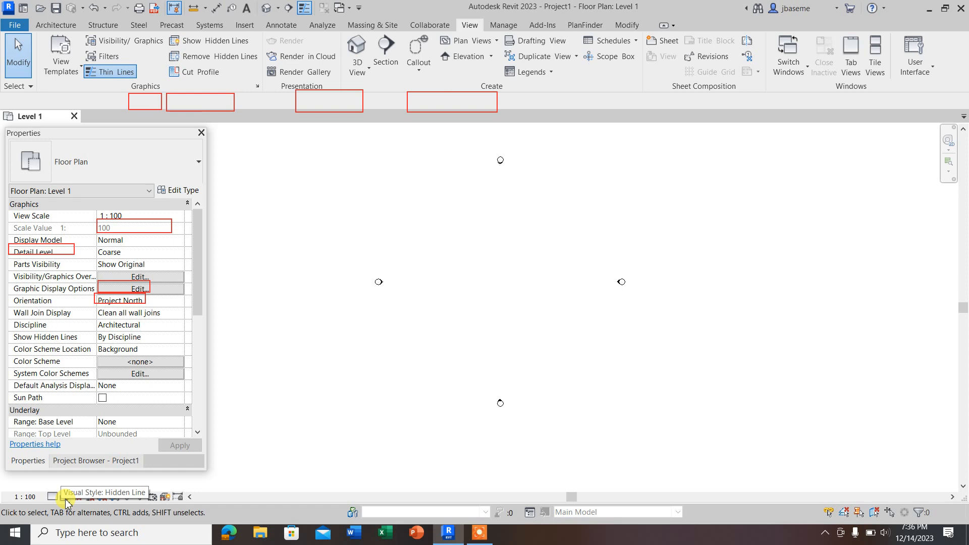
Step: Draw a horizontal Generic - 200mm architectural wall about 14000 mm long between the west and east elevation markers
{"action": "scroll", "coordinate": [474, 265], "scroll_direction": "up", "scroll_amount": 2}
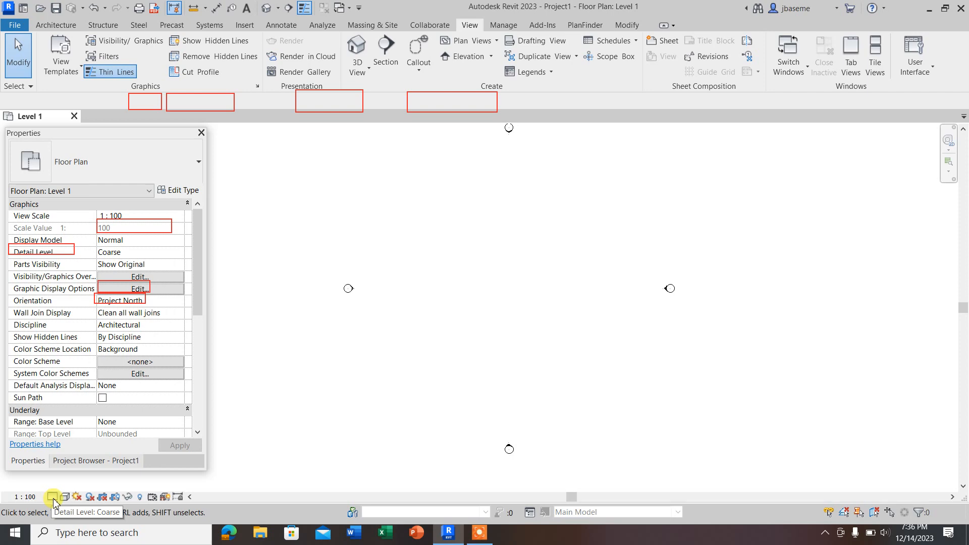
{"action": "left_click", "coordinate": [61, 26]}
{"action": "left_click", "coordinate": [52, 75]}
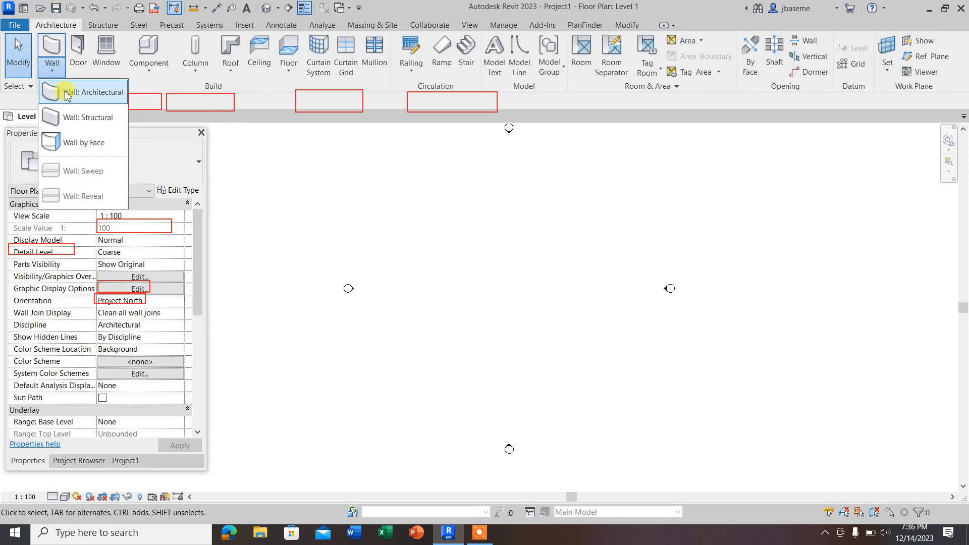
{"action": "left_click", "coordinate": [70, 92]}
{"action": "left_click", "coordinate": [463, 285]}
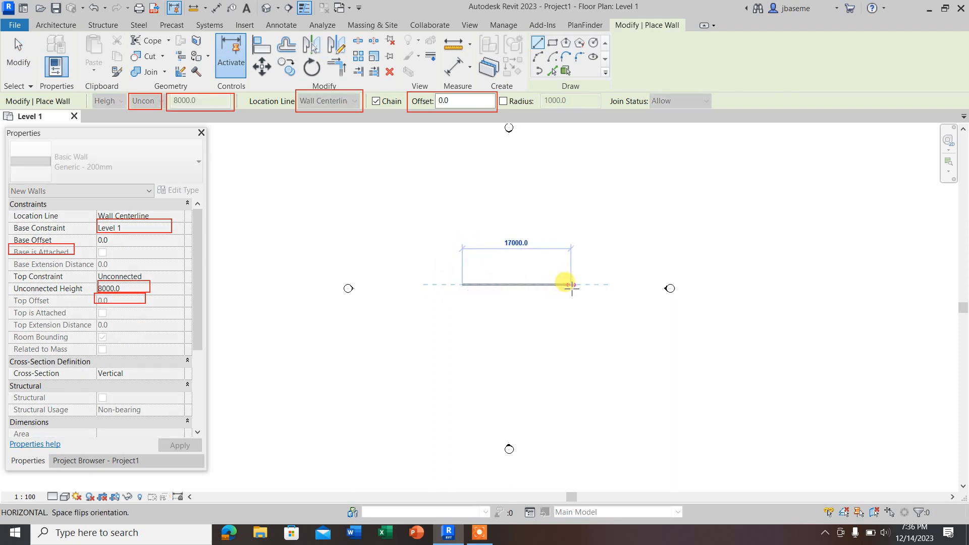
{"action": "left_click", "coordinate": [552, 285]}
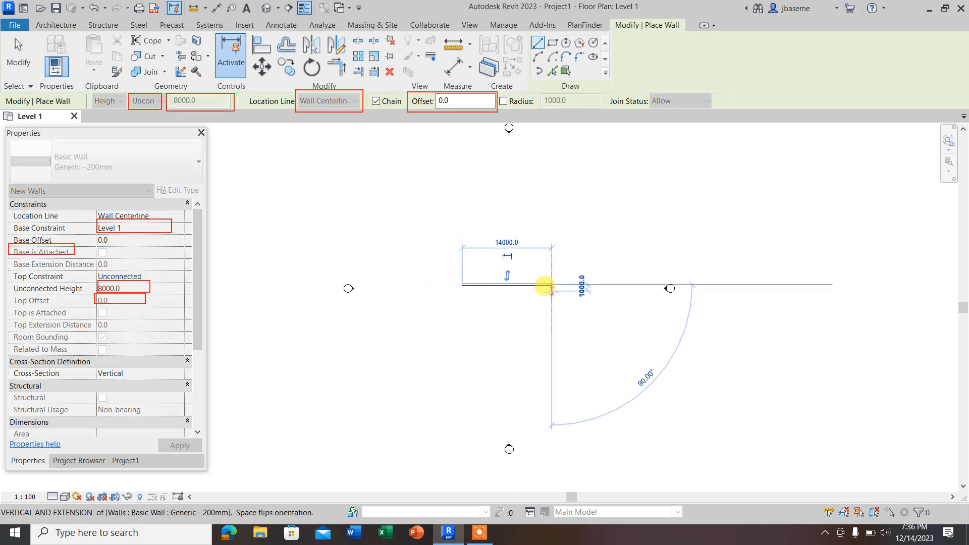
Step: Hide the Properties palette and end wall placement
{"action": "key", "text": "ctrl+1"}
{"action": "key", "text": "Escape"}
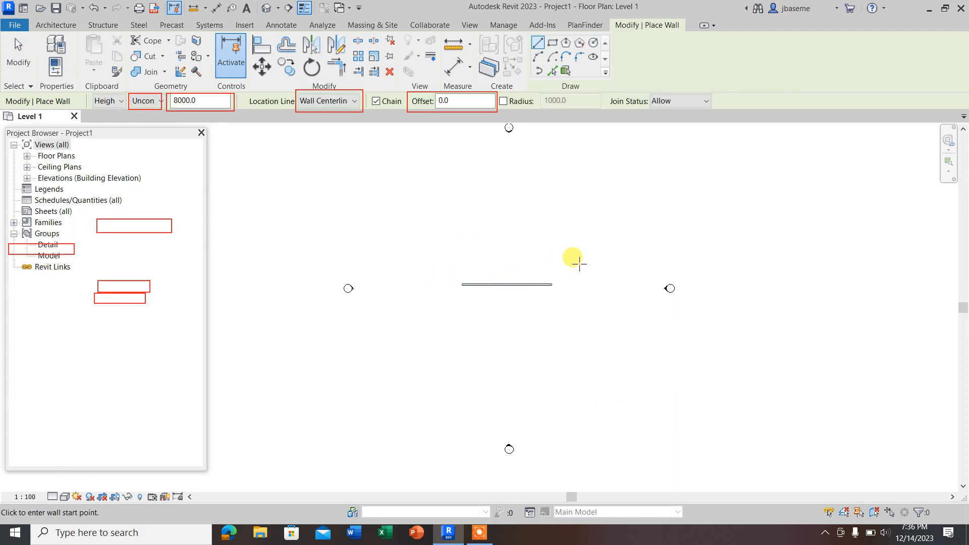
{"action": "key", "text": "Escape"}
Step: Set the Level 1 floor plan's detail level to Fine
{"action": "scroll", "coordinate": [507, 288], "scroll_direction": "up", "scroll_amount": 3}
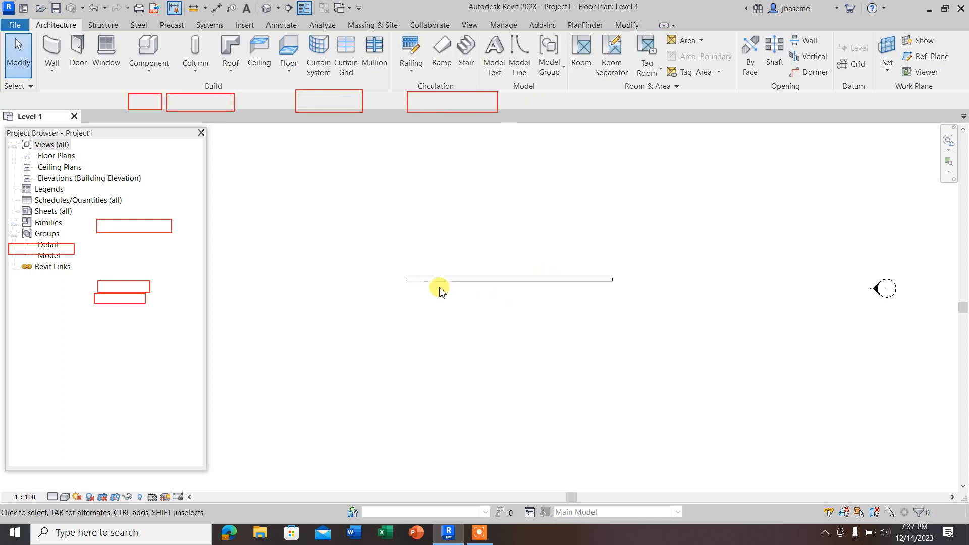
{"action": "scroll", "coordinate": [391, 283], "scroll_direction": "down", "scroll_amount": 2}
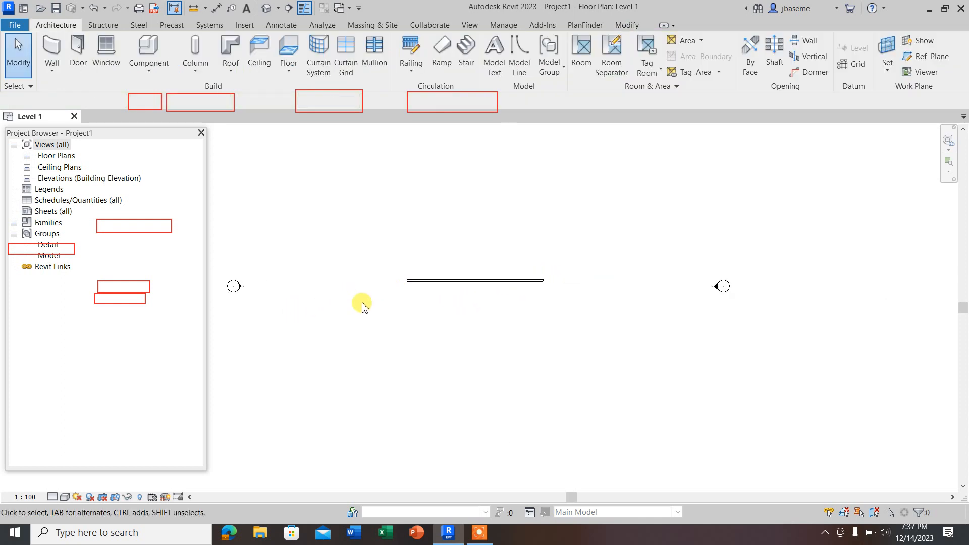
{"action": "left_click", "coordinate": [52, 497]}
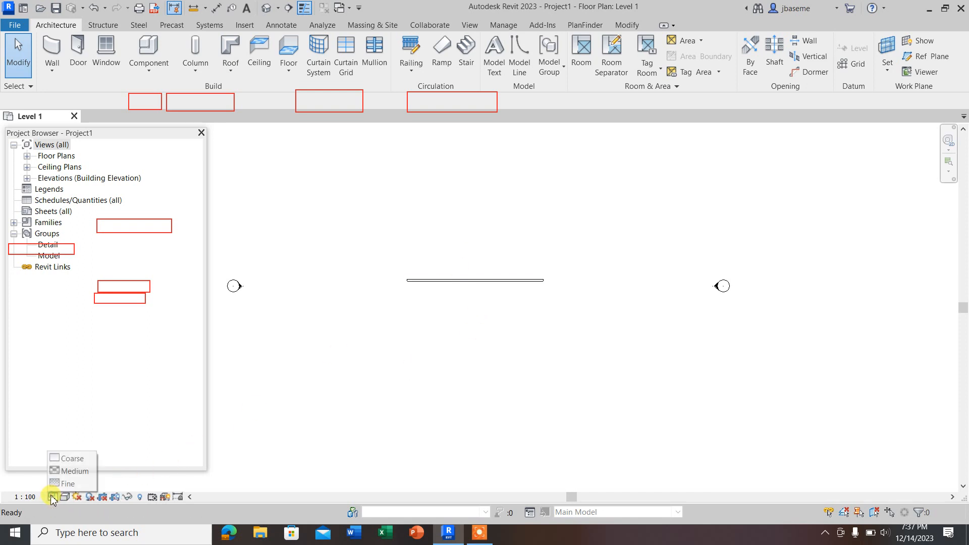
{"action": "left_click", "coordinate": [67, 484]}
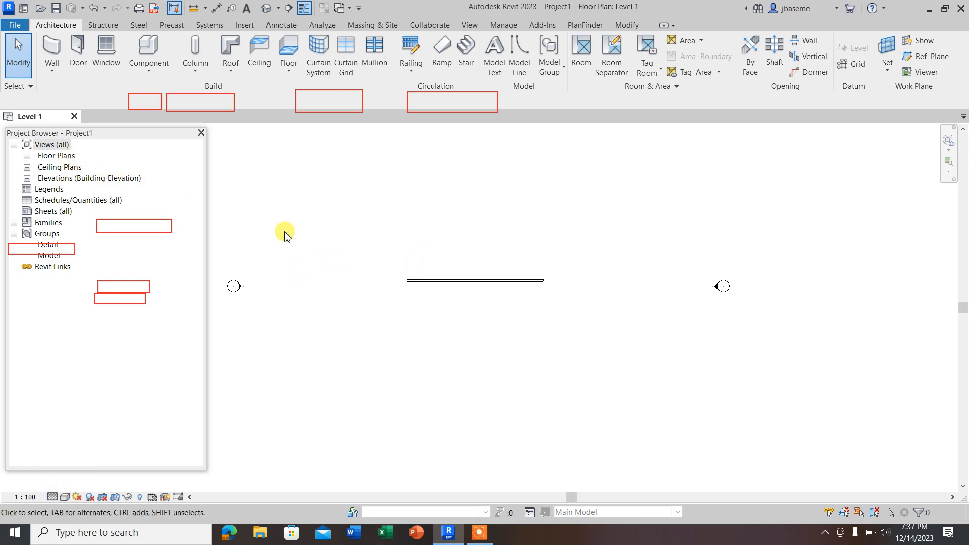
Step: Inspect the wall in the default 3D view by selecting and deselecting it, and return to the Level 1 floor plan
{"action": "scroll", "coordinate": [383, 262], "scroll_direction": "up", "scroll_amount": 2}
{"action": "left_click", "coordinate": [267, 9]}
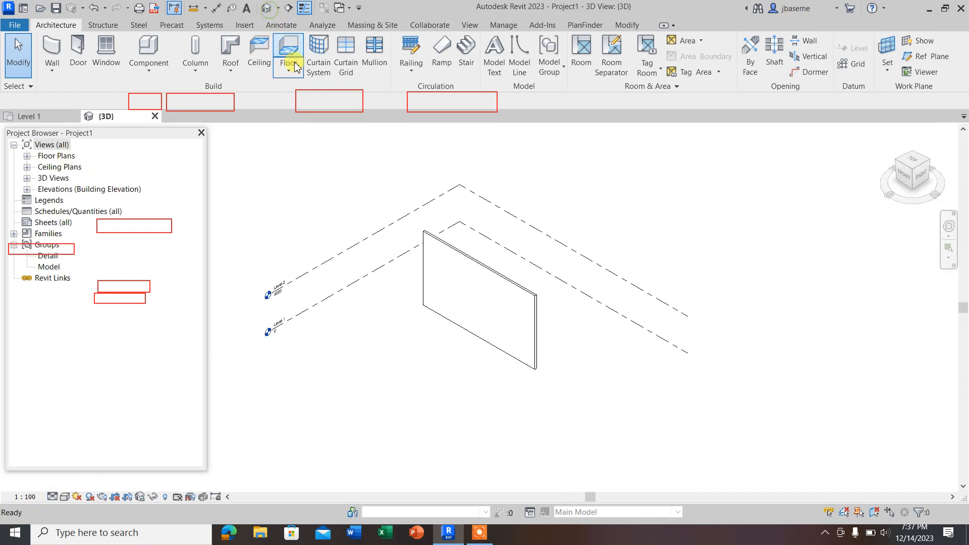
{"action": "left_click", "coordinate": [507, 327]}
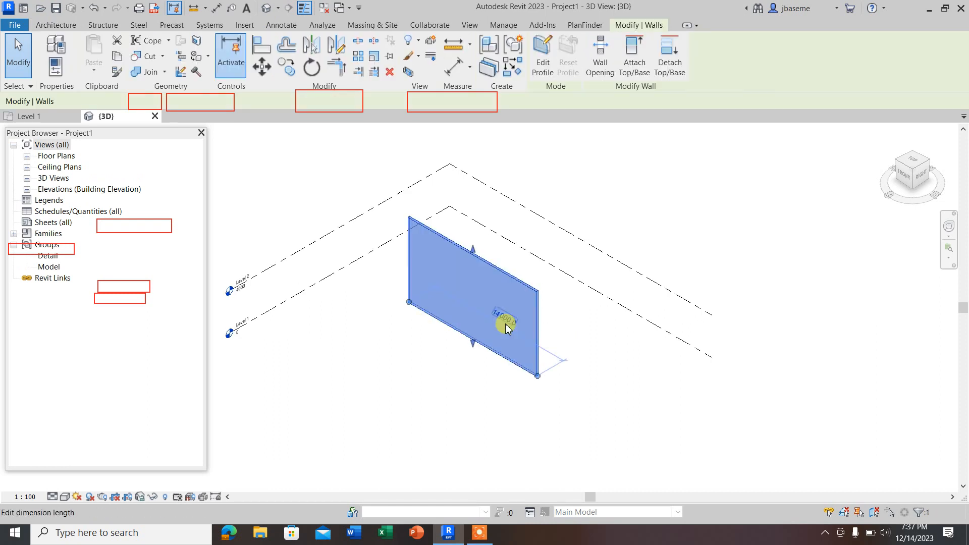
{"action": "left_click", "coordinate": [392, 385]}
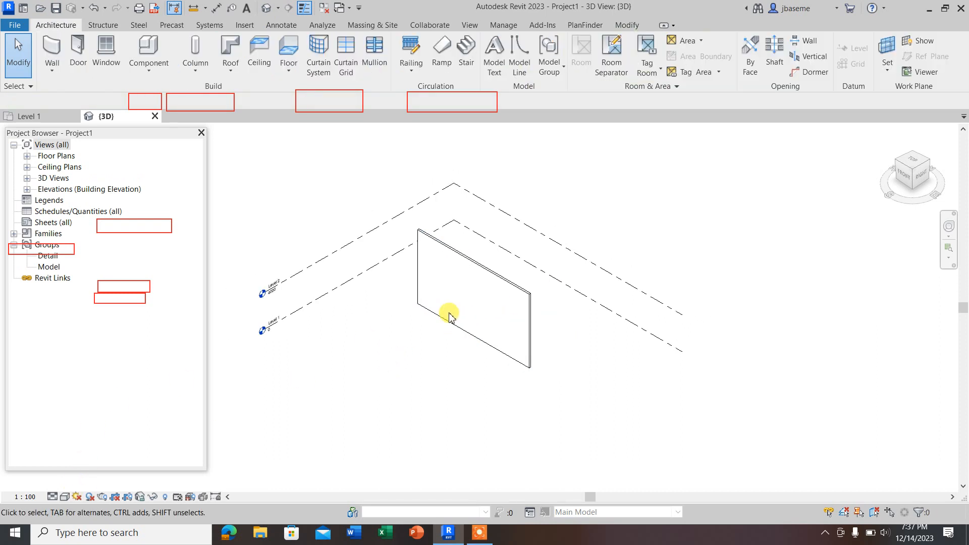
{"action": "left_click", "coordinate": [40, 116]}
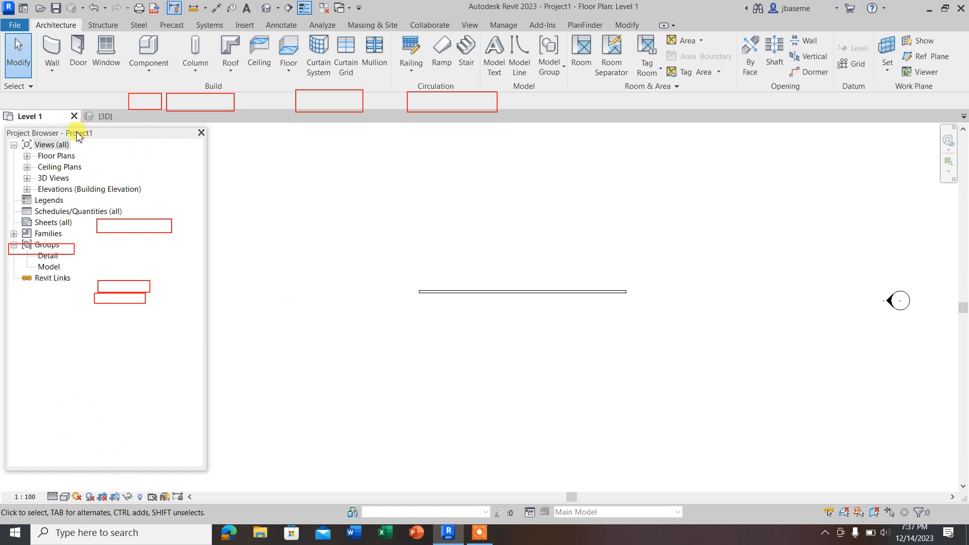
Step: Show the Properties palette again alongside the Project Browser and switch between the two, ending on Properties
{"action": "mouse_move", "coordinate": [60, 134]}
{"action": "left_mouse_down"}
{"action": "mouse_move", "coordinate": [126, 134]}
{"action": "mouse_move", "coordinate": [70, 135]}
{"action": "left_mouse_up"}
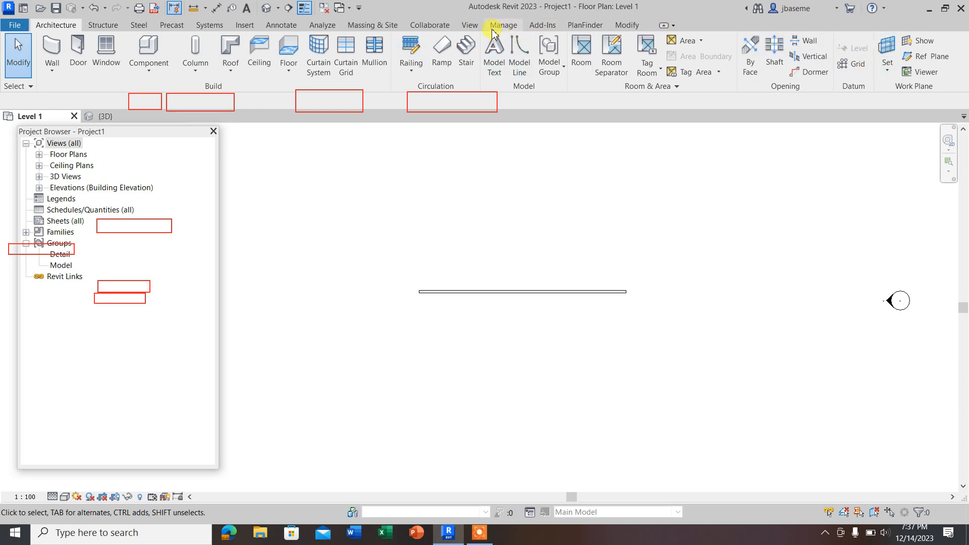
{"action": "left_click", "coordinate": [470, 25]}
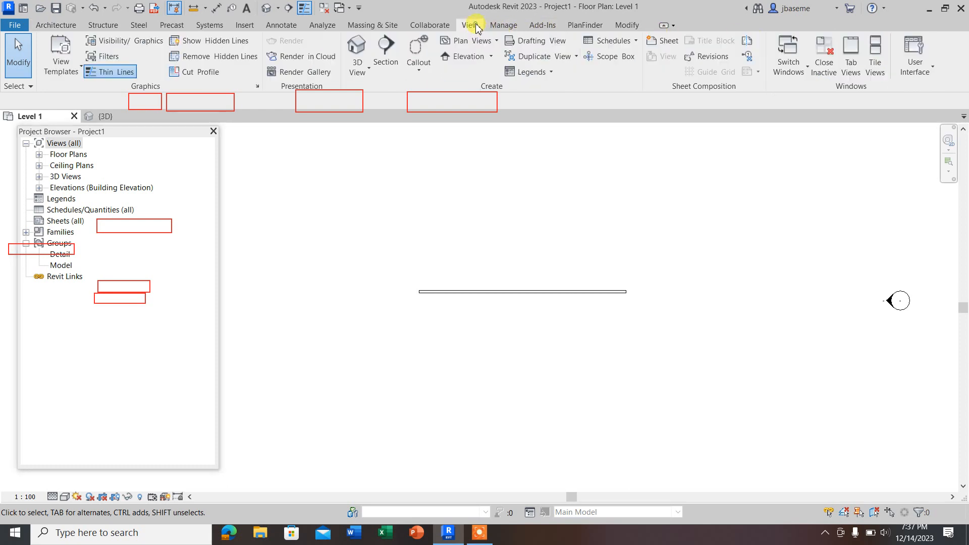
{"action": "left_click", "coordinate": [931, 69]}
{"action": "left_click", "coordinate": [879, 145]}
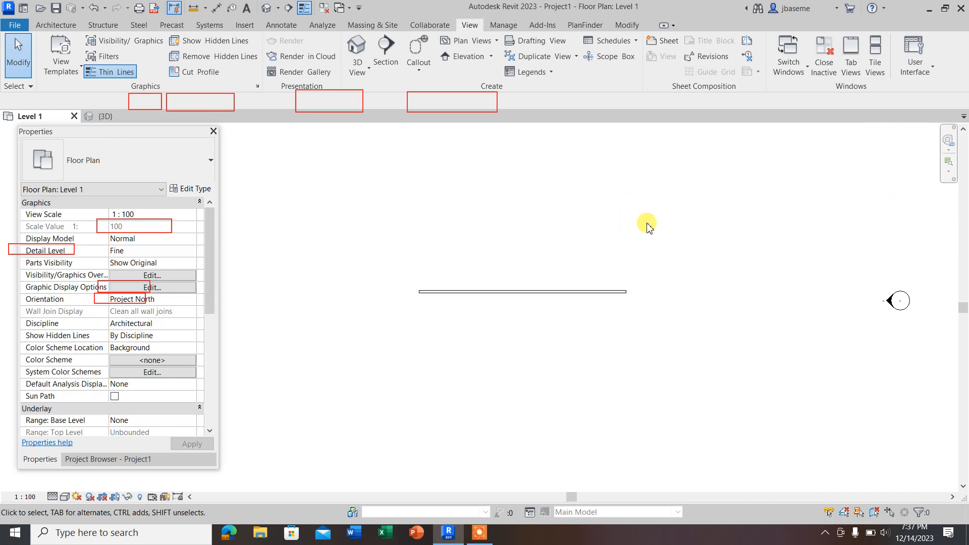
{"action": "left_click", "coordinate": [927, 76]}
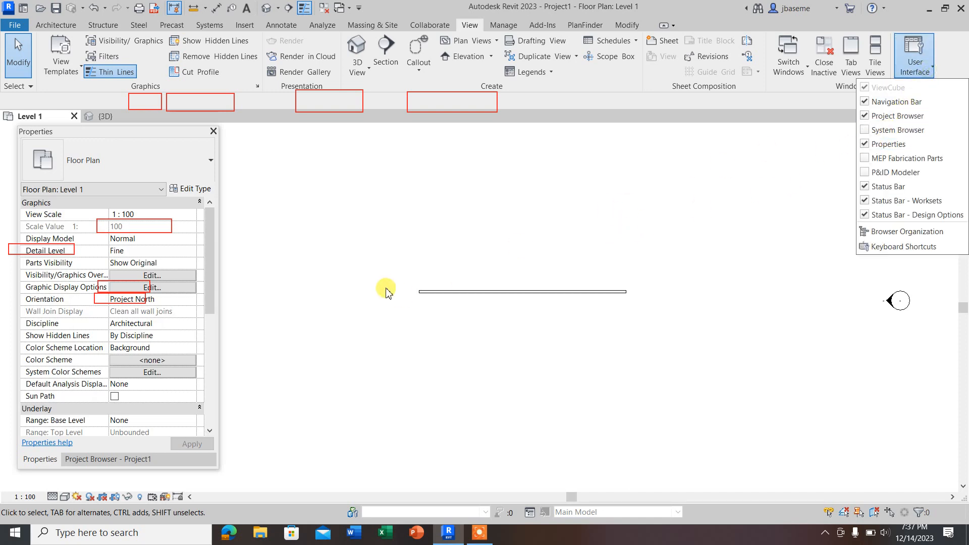
{"action": "left_click", "coordinate": [73, 459]}
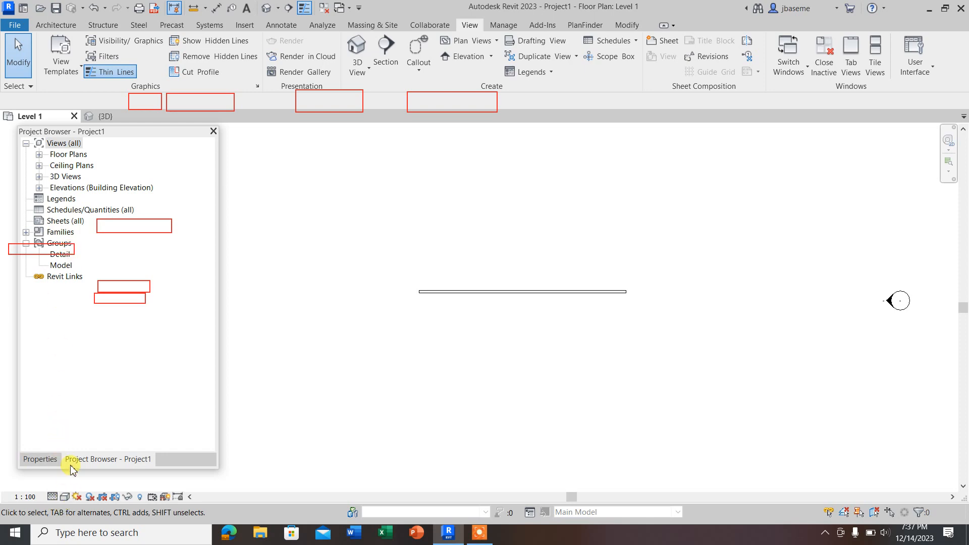
{"action": "left_click", "coordinate": [42, 459]}
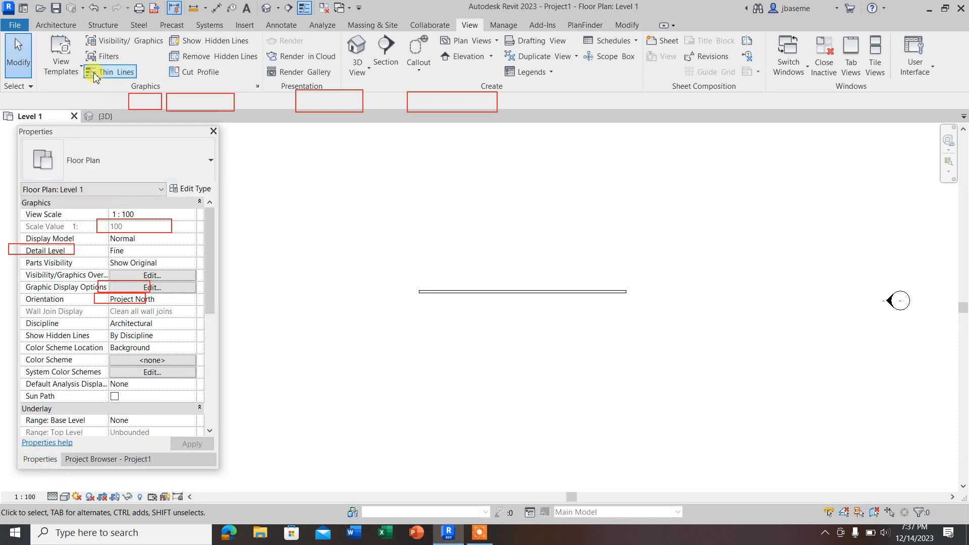
Step: Delete the horizontal Generic - 200mm wall from the Level 1 floor plan
{"action": "left_click_drag", "start_coordinate": [452, 324], "coordinate": [394, 247]}
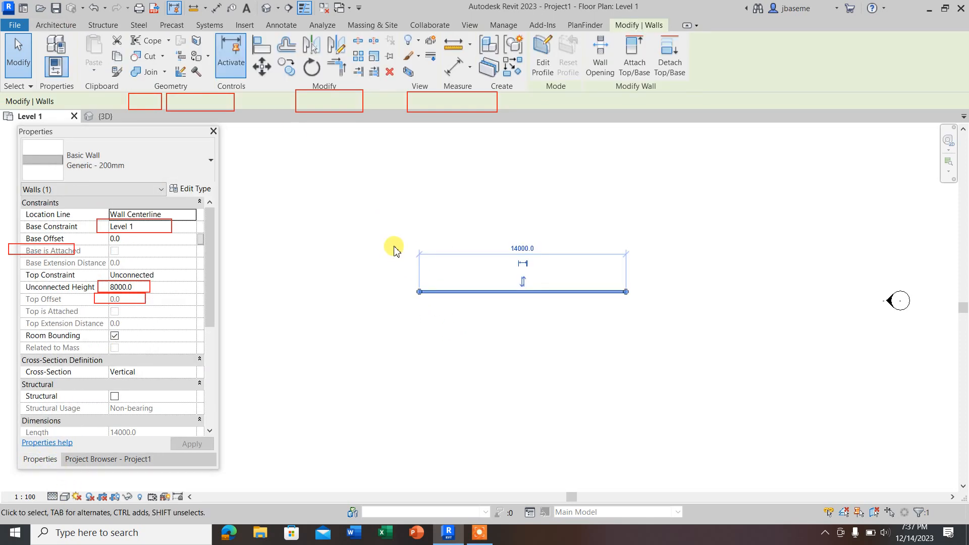
{"action": "left_click", "coordinate": [395, 246]}
Step: Start an architectural wall using the stacked wall type Exterior - Brick Over Block w Metal Stud
{"action": "left_click", "coordinate": [56, 25]}
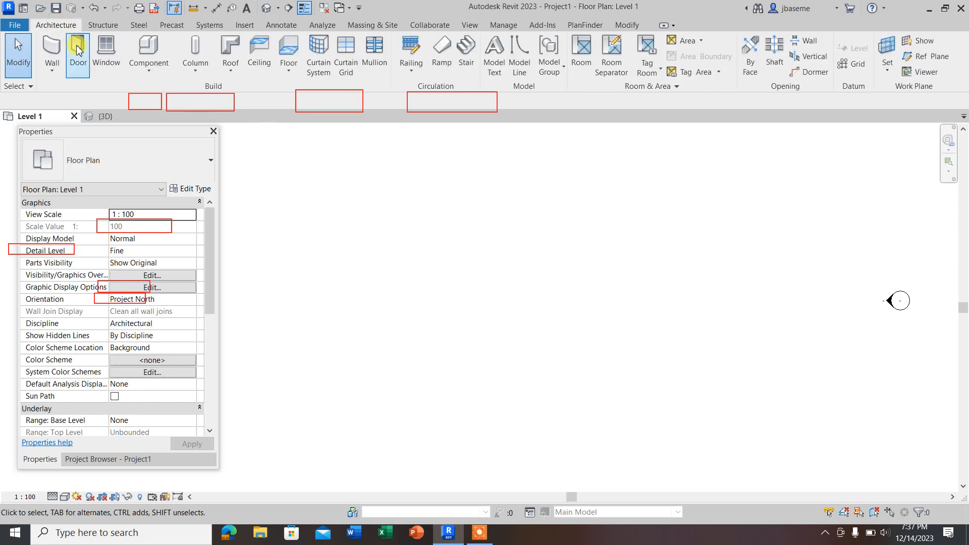
{"action": "left_click", "coordinate": [52, 68]}
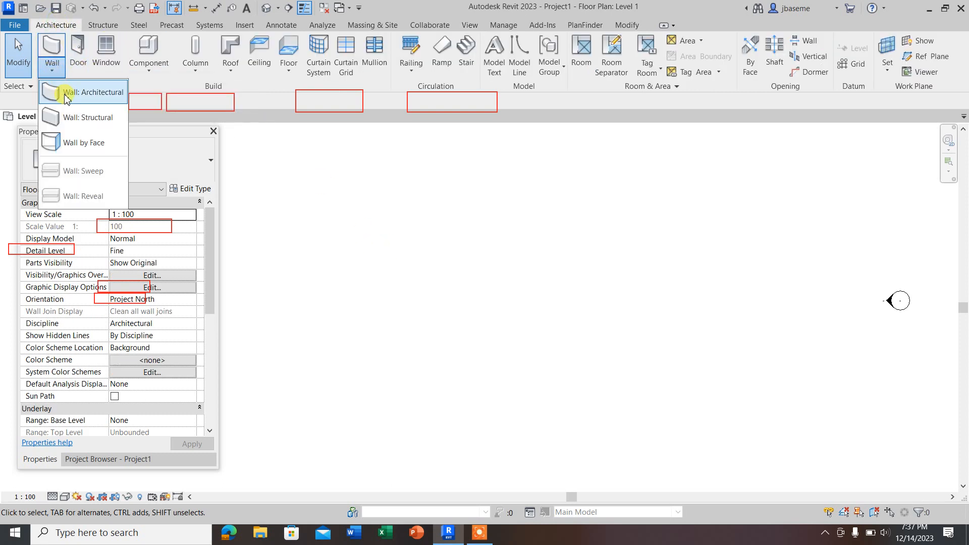
{"action": "left_click", "coordinate": [84, 93]}
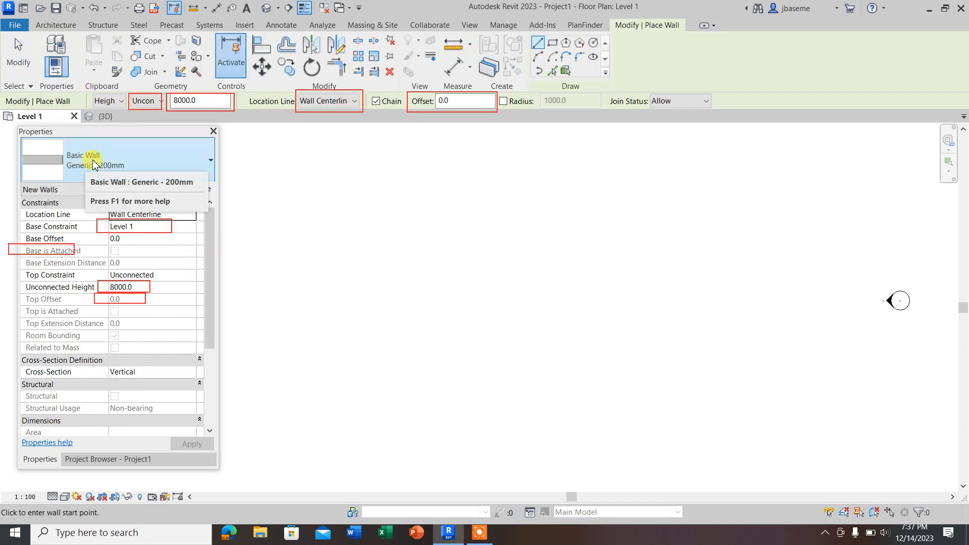
{"action": "left_click", "coordinate": [148, 164]}
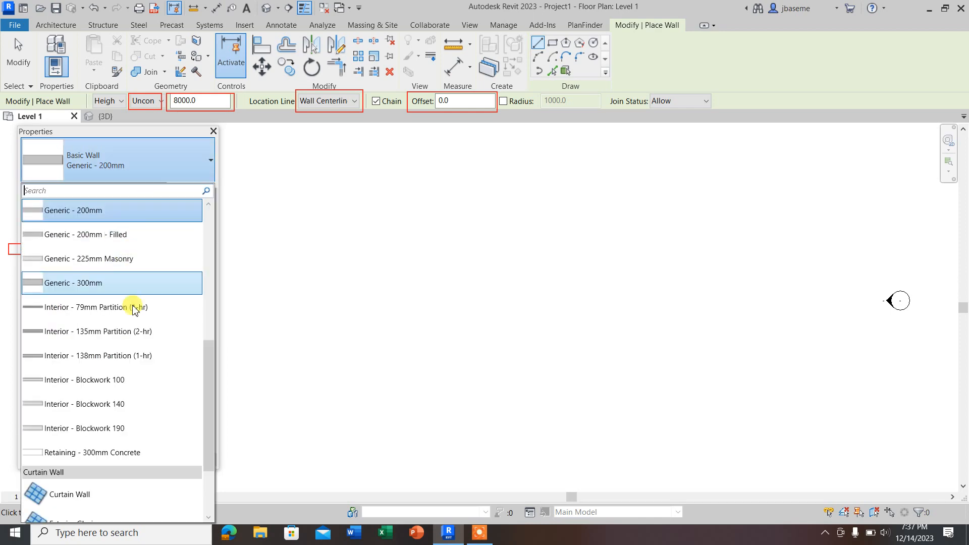
{"action": "scroll", "coordinate": [133, 343], "scroll_direction": "down", "scroll_amount": 2}
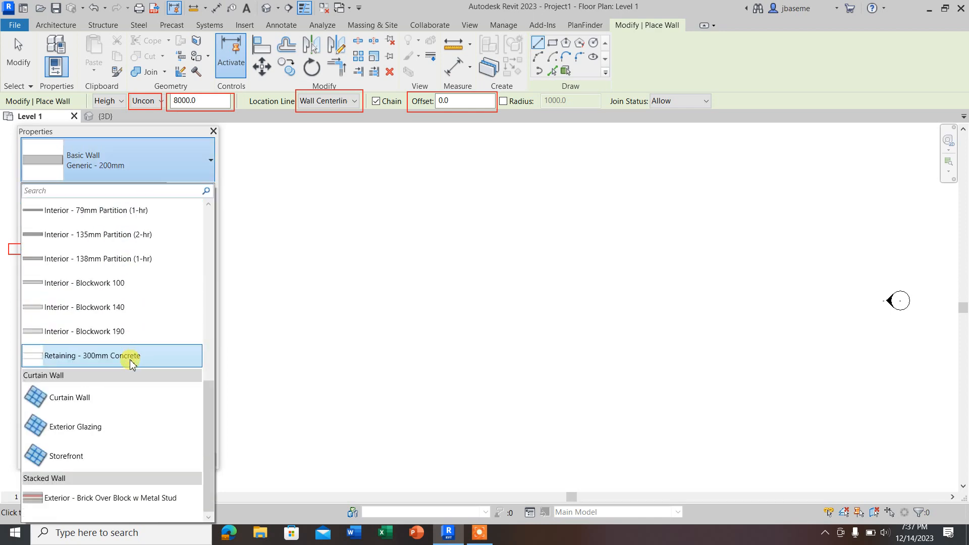
{"action": "left_click", "coordinate": [83, 499]}
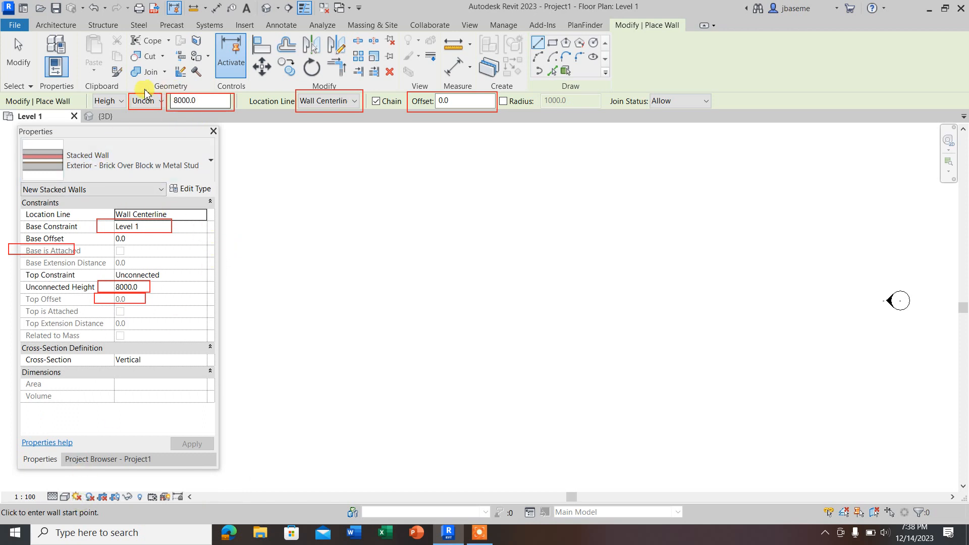
Step: Define the new wall by Height and set its top constraint to Level 2
{"action": "left_click", "coordinate": [121, 103]}
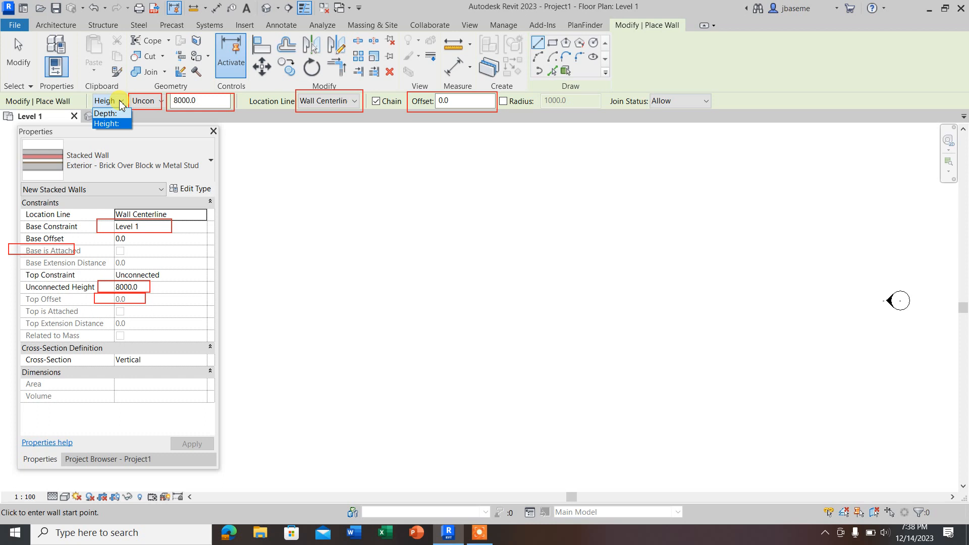
{"action": "left_click", "coordinate": [107, 124]}
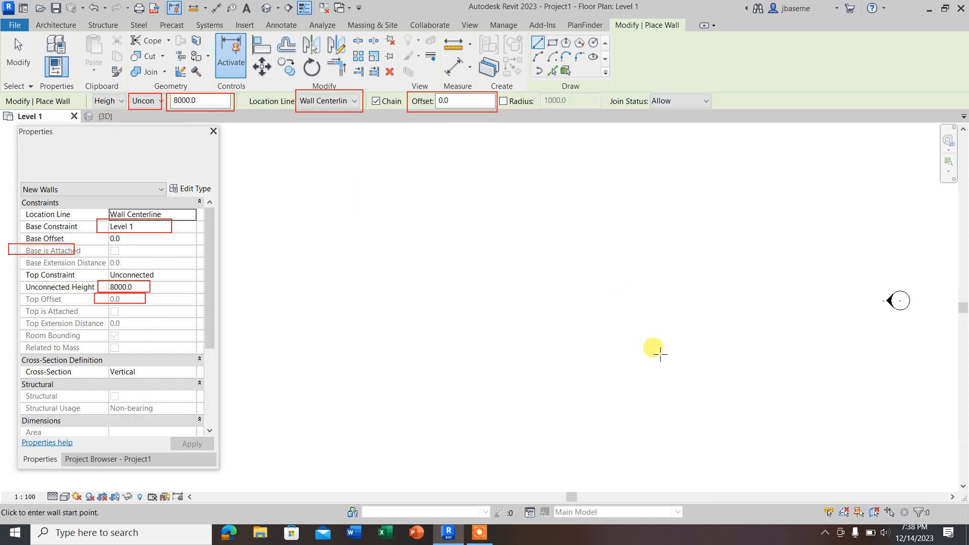
{"action": "left_click", "coordinate": [163, 101]}
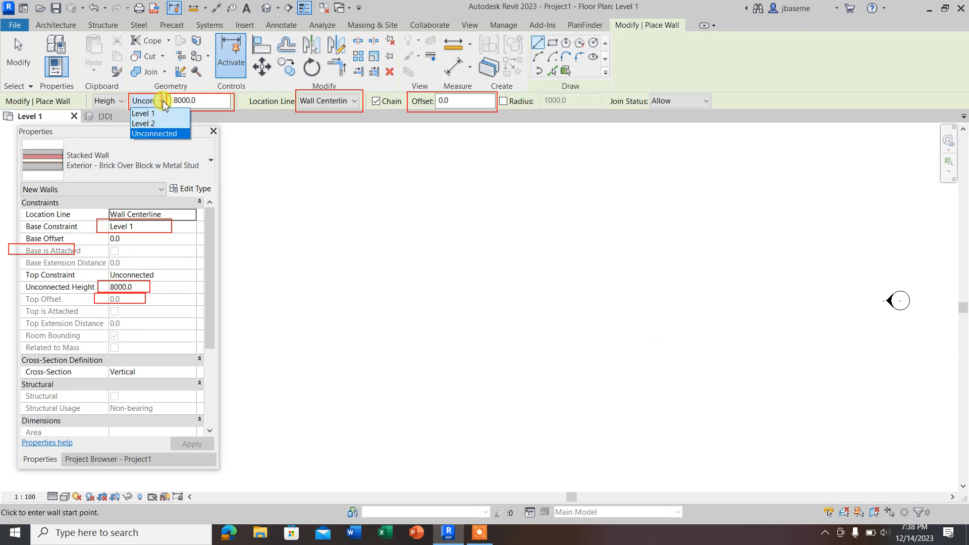
{"action": "left_click", "coordinate": [147, 124]}
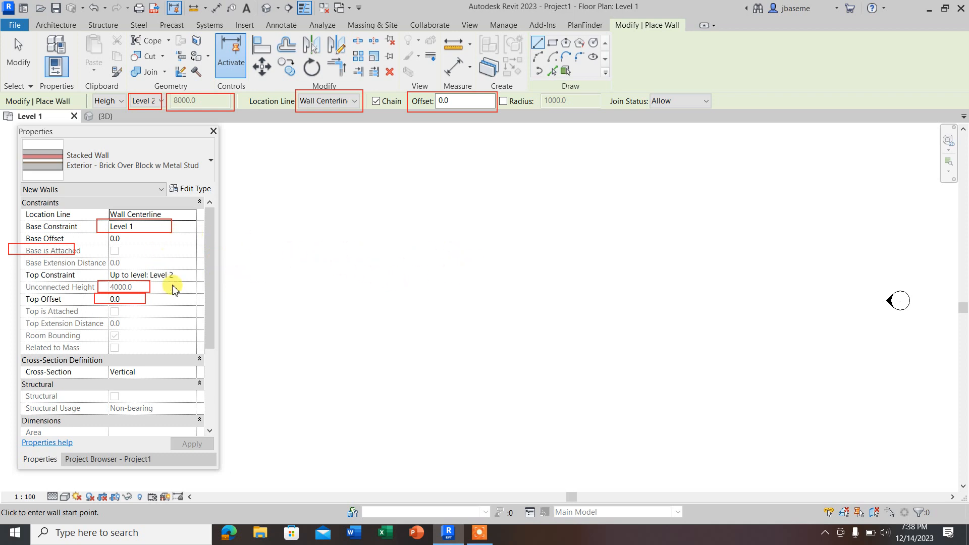
Step: Expand the floor plans in the Project Browser to check the available levels and select Level 1
{"action": "left_click", "coordinate": [101, 459]}
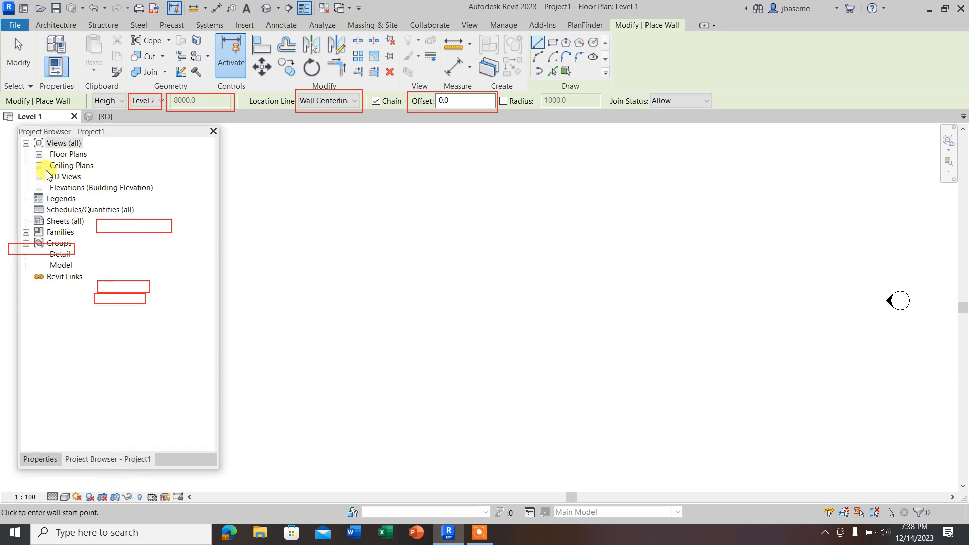
{"action": "left_click", "coordinate": [39, 155]}
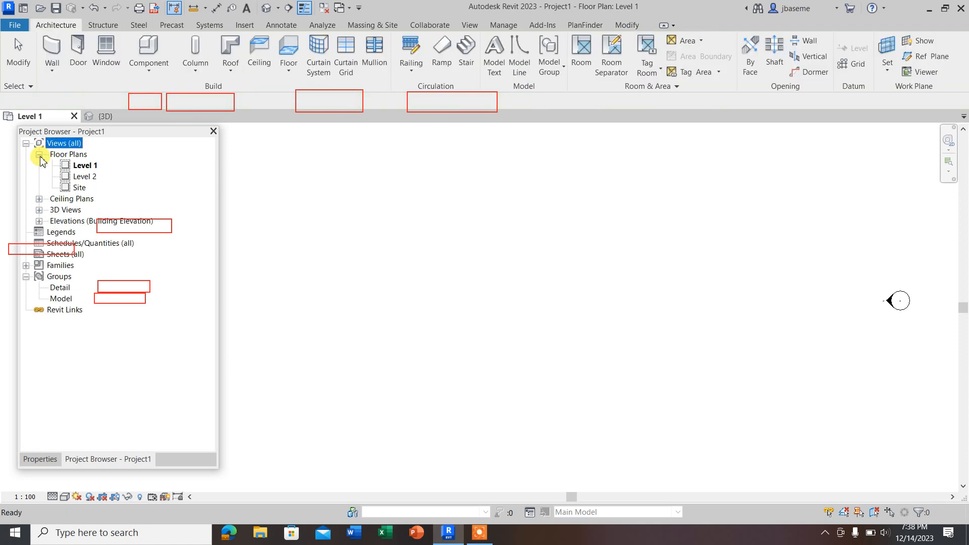
{"action": "left_click", "coordinate": [87, 167]}
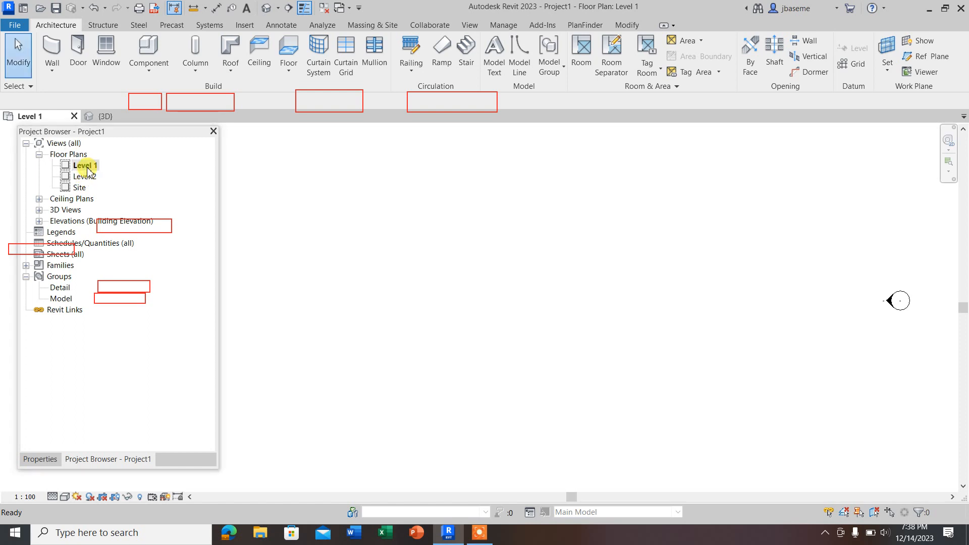
Step: Draw a horizontal Exterior - Brick Over Block w Metal Stud wall about 8000 mm long on Level 1 and end wall placement
{"action": "left_click", "coordinate": [56, 70]}
{"action": "left_click", "coordinate": [70, 91]}
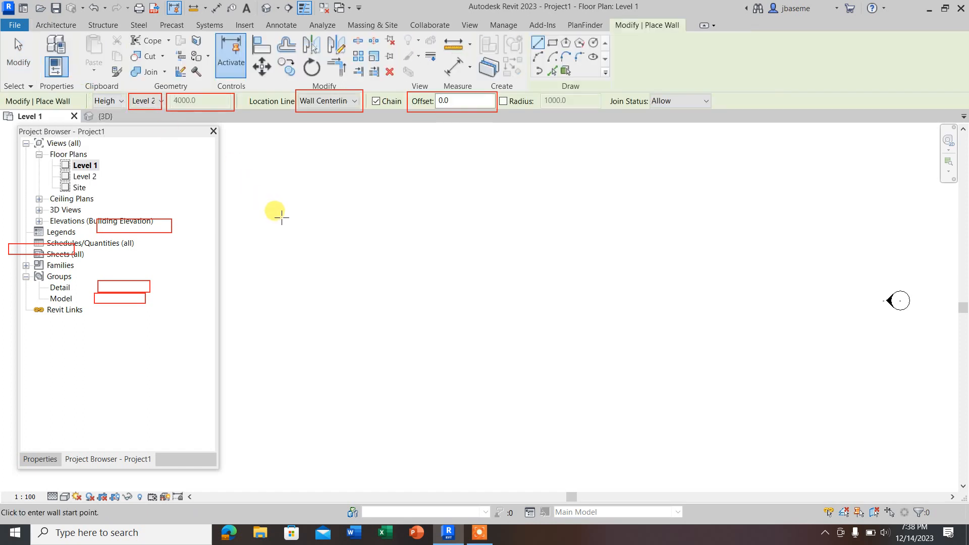
{"action": "left_click", "coordinate": [40, 459]}
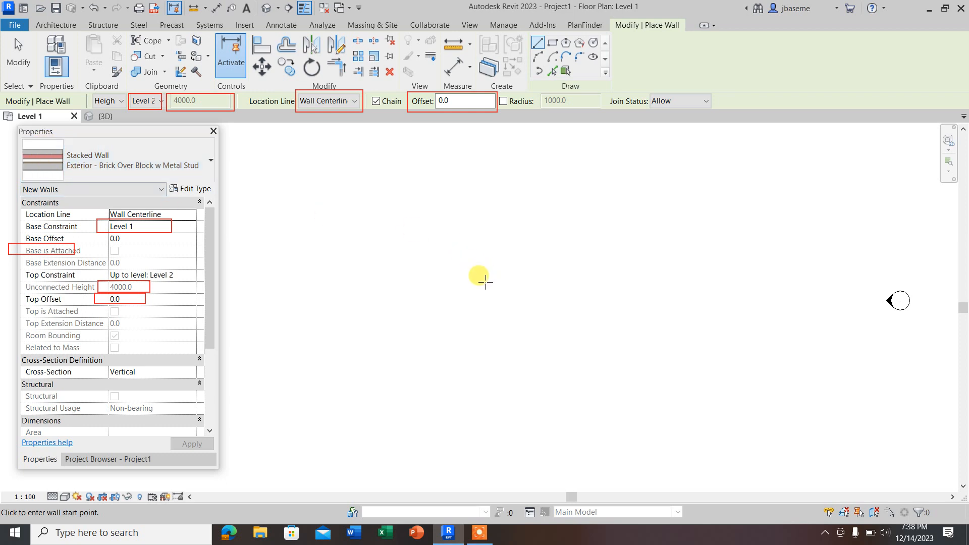
{"action": "left_click", "coordinate": [424, 304]}
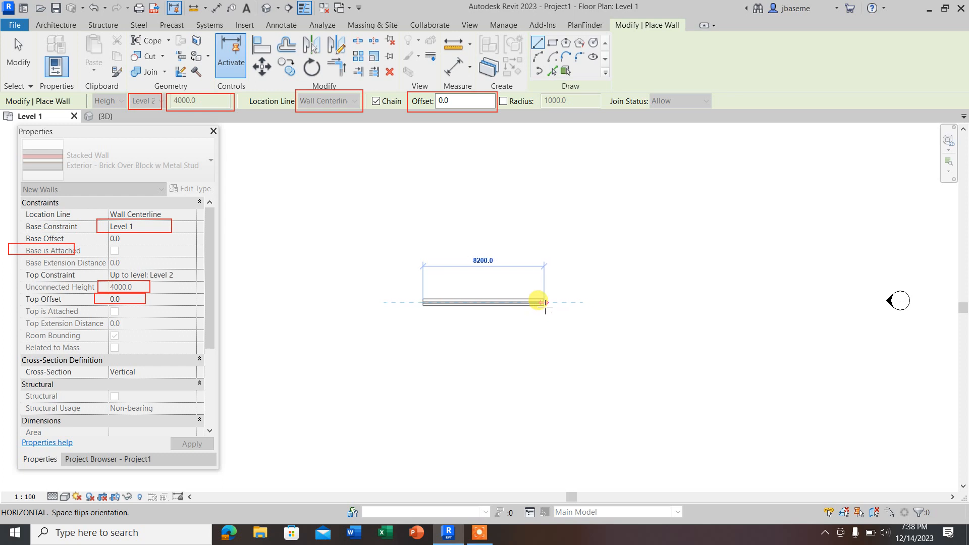
{"action": "left_click", "coordinate": [542, 303]}
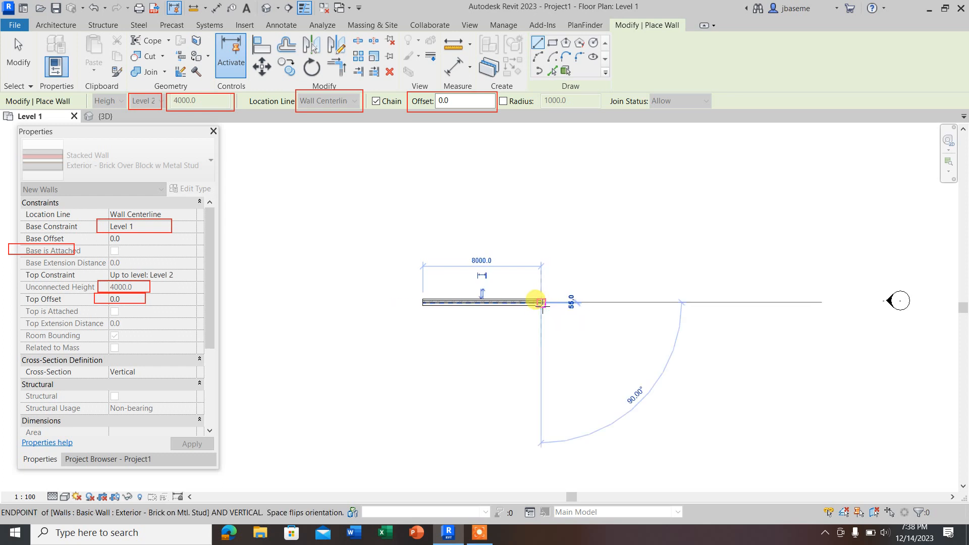
{"action": "key", "text": "Escape"}
{"action": "scroll", "coordinate": [458, 310], "scroll_direction": "up", "scroll_amount": 1}
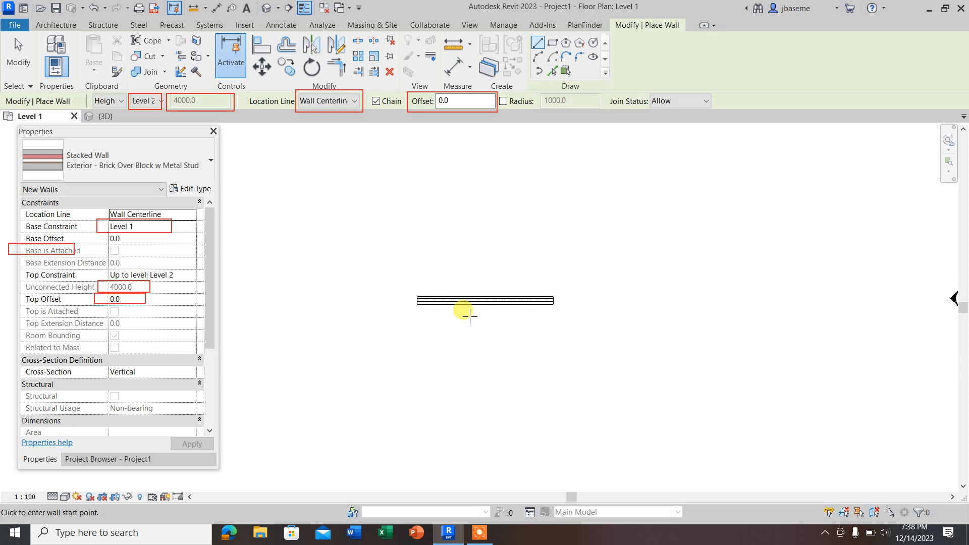
{"action": "key", "text": "Escape"}
Step: Reapply the Fine detail level to the Level 1 floor plan and inspect the stacked wall's layers
{"action": "scroll", "coordinate": [455, 308], "scroll_direction": "up", "scroll_amount": 2}
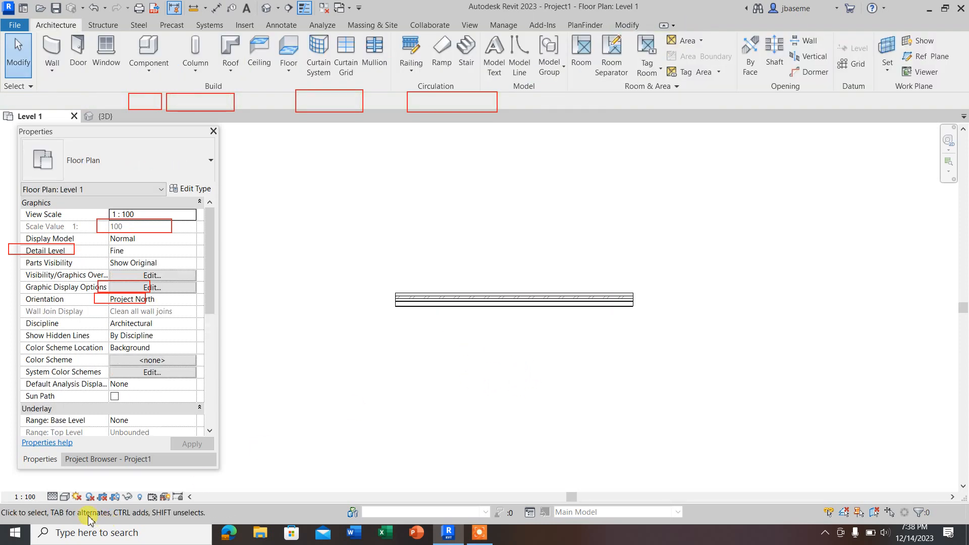
{"action": "left_click", "coordinate": [54, 499]}
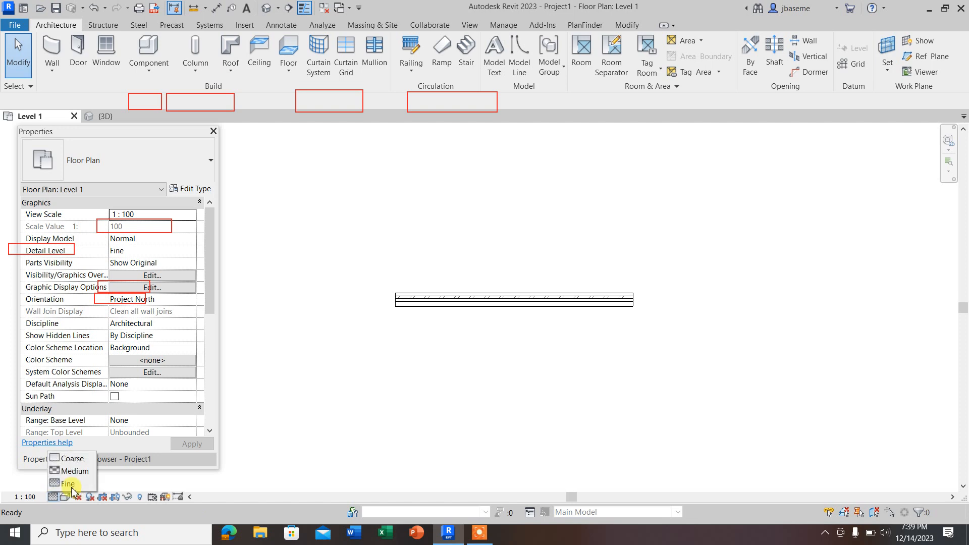
{"action": "left_click", "coordinate": [394, 348]}
{"action": "scroll", "coordinate": [391, 294], "scroll_direction": "up", "scroll_amount": 2}
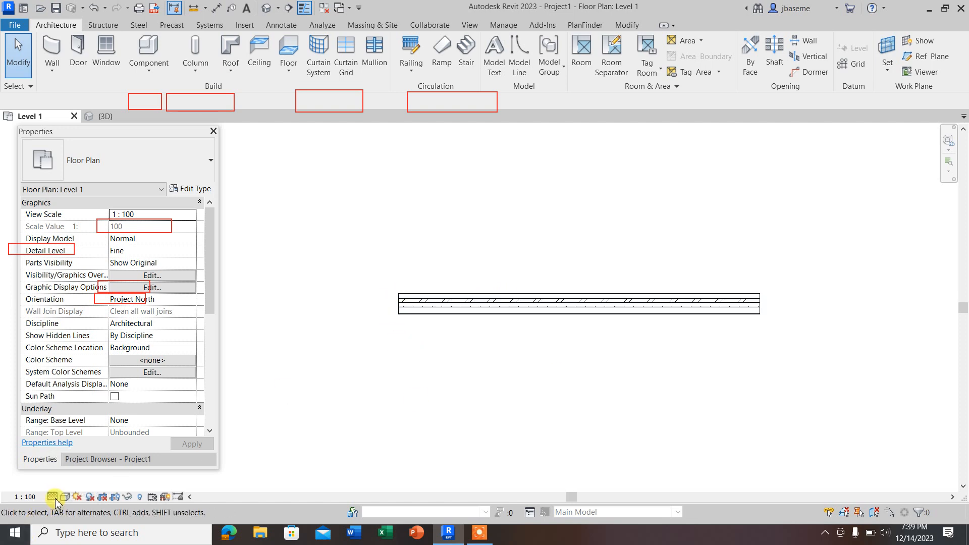
{"action": "scroll", "coordinate": [454, 313], "scroll_direction": "up", "scroll_amount": 3}
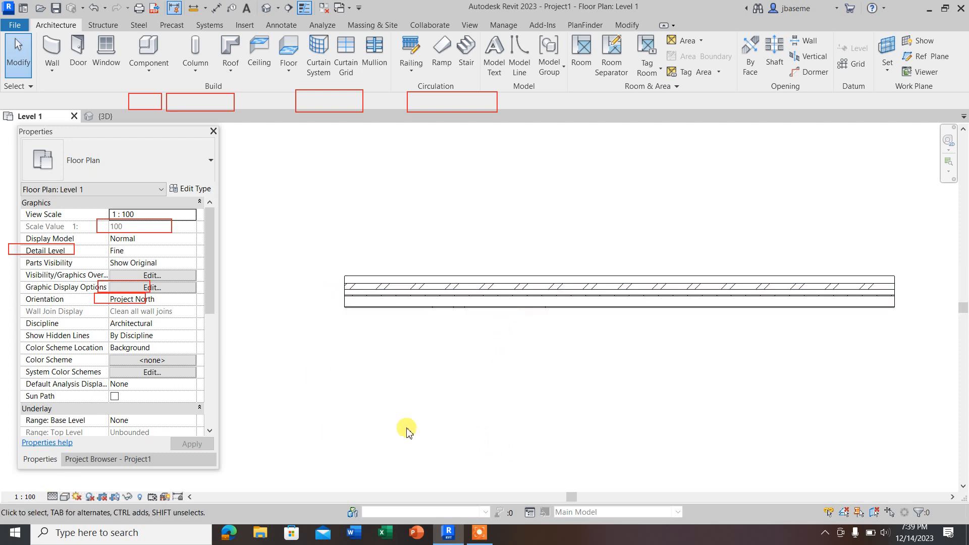
{"action": "left_click", "coordinate": [52, 499]}
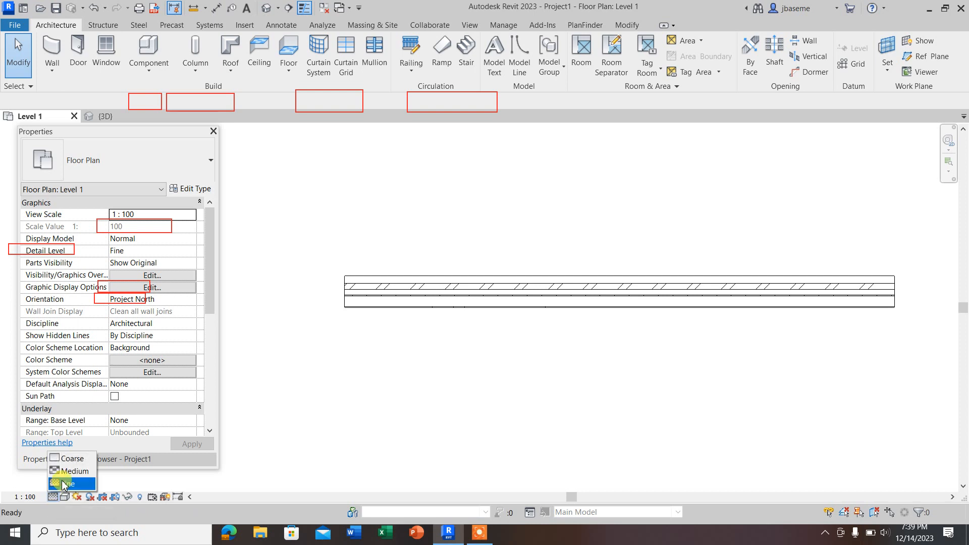
{"action": "left_click", "coordinate": [62, 483]}
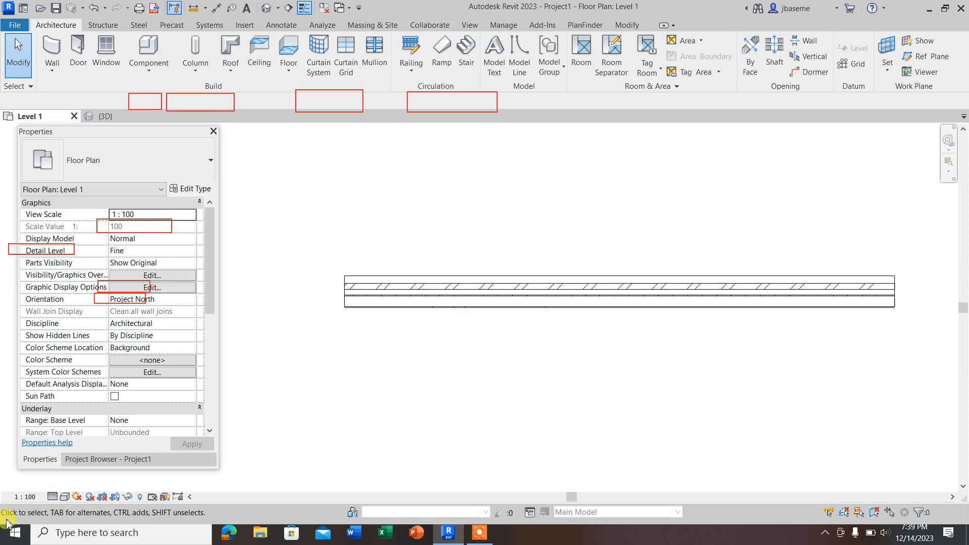
Step: Compare the stacked wall at the Medium and Coarse detail levels, and return the floor plan to Fine
{"action": "left_click", "coordinate": [53, 499]}
{"action": "left_click", "coordinate": [63, 470]}
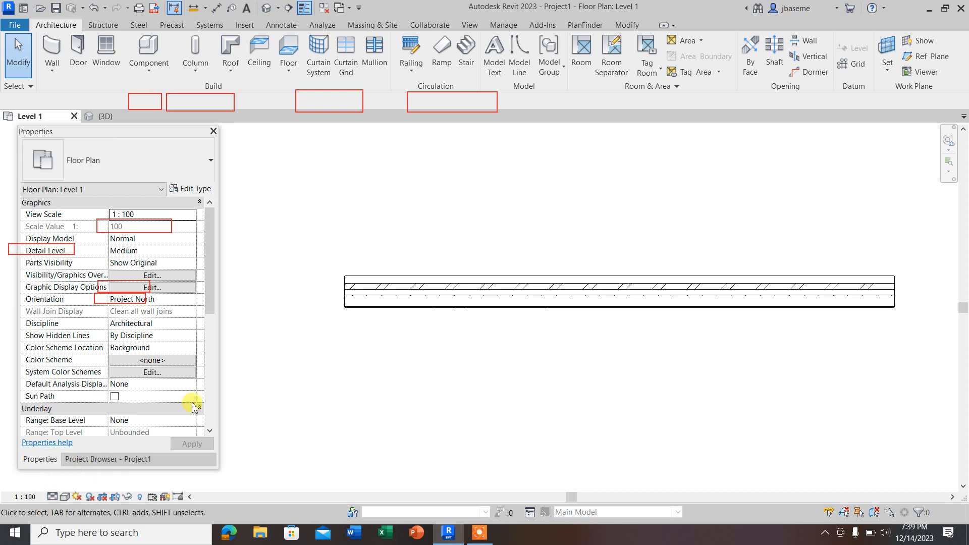
{"action": "left_click", "coordinate": [52, 497]}
{"action": "left_click", "coordinate": [72, 458]}
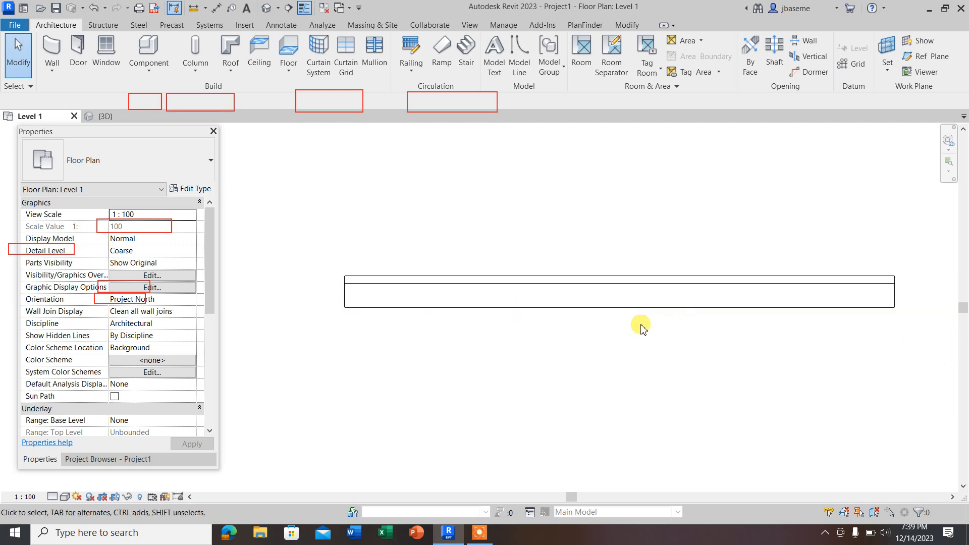
{"action": "left_click", "coordinate": [51, 497]}
{"action": "left_click", "coordinate": [54, 486]}
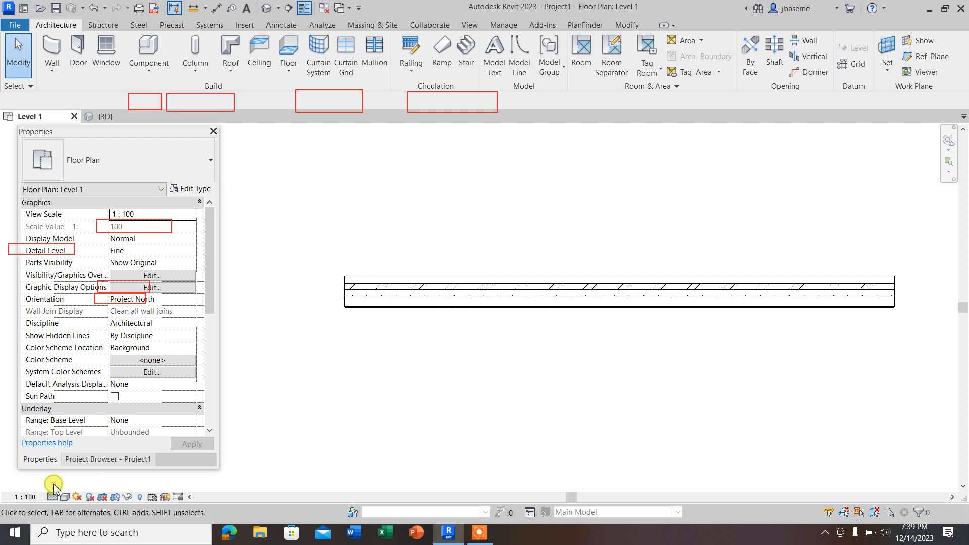
{"action": "scroll", "coordinate": [443, 286], "scroll_direction": "up", "scroll_amount": 3}
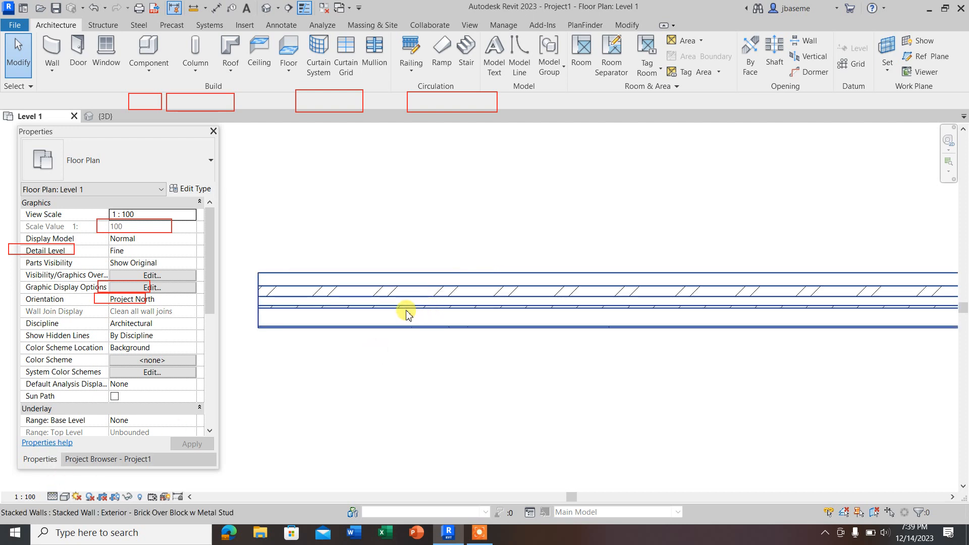
Step: Compare the stacked wall on the Level 1 floor plan in the Wireframe and Hidden Line visual styles
{"action": "scroll", "coordinate": [285, 302], "scroll_direction": "down", "scroll_amount": 2}
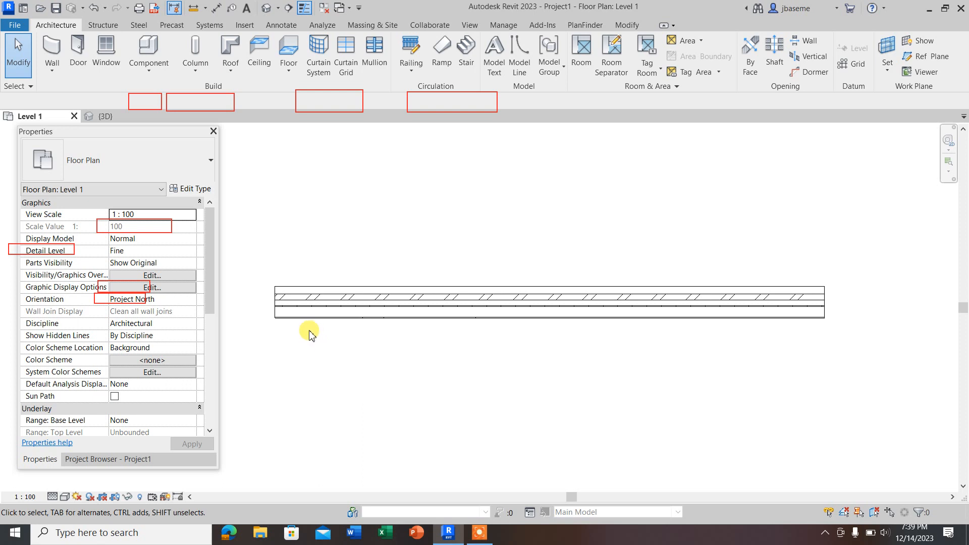
{"action": "left_click", "coordinate": [65, 498]}
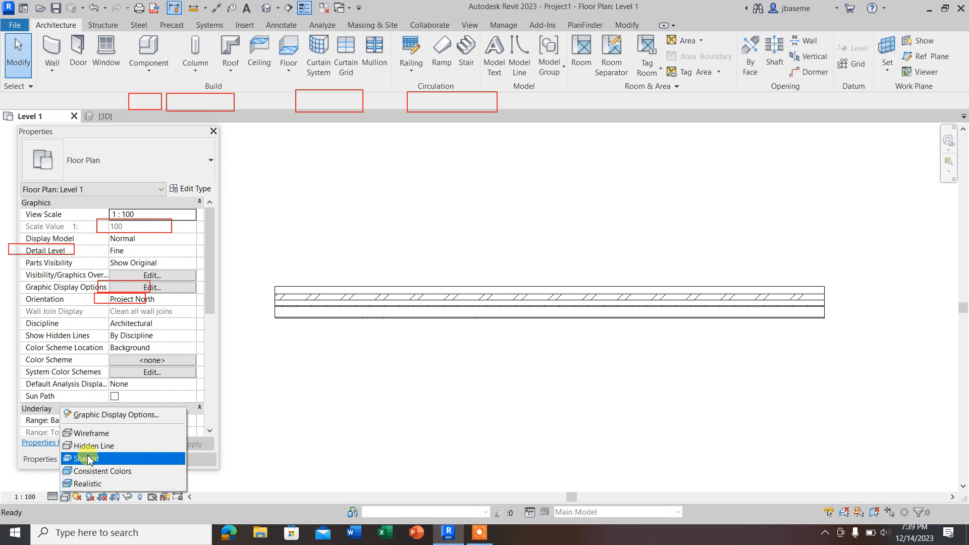
{"action": "left_click", "coordinate": [93, 434]}
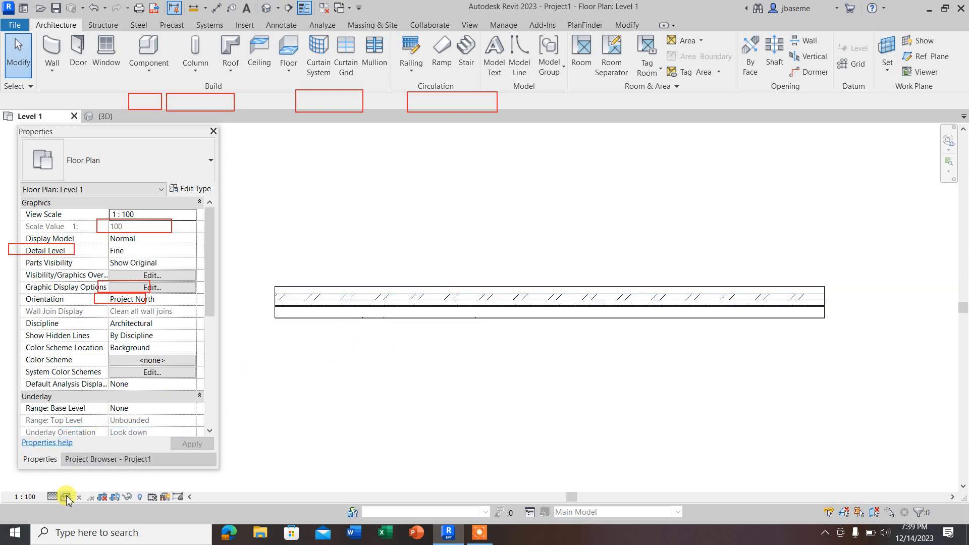
{"action": "left_click", "coordinate": [65, 498]}
{"action": "left_click", "coordinate": [94, 446]}
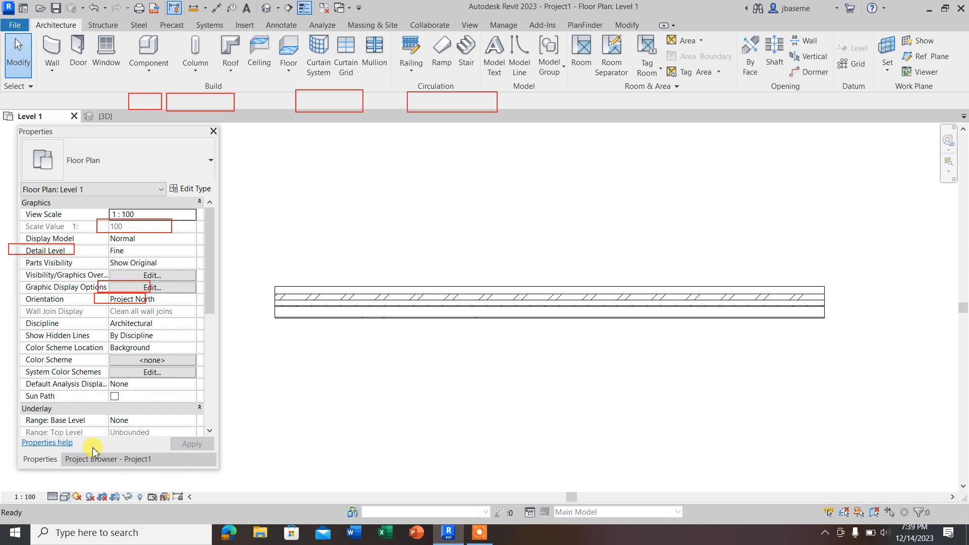
Step: Compare the stacked wall's layers in the Shaded and Consistent Colors visual styles
{"action": "left_click", "coordinate": [65, 498]}
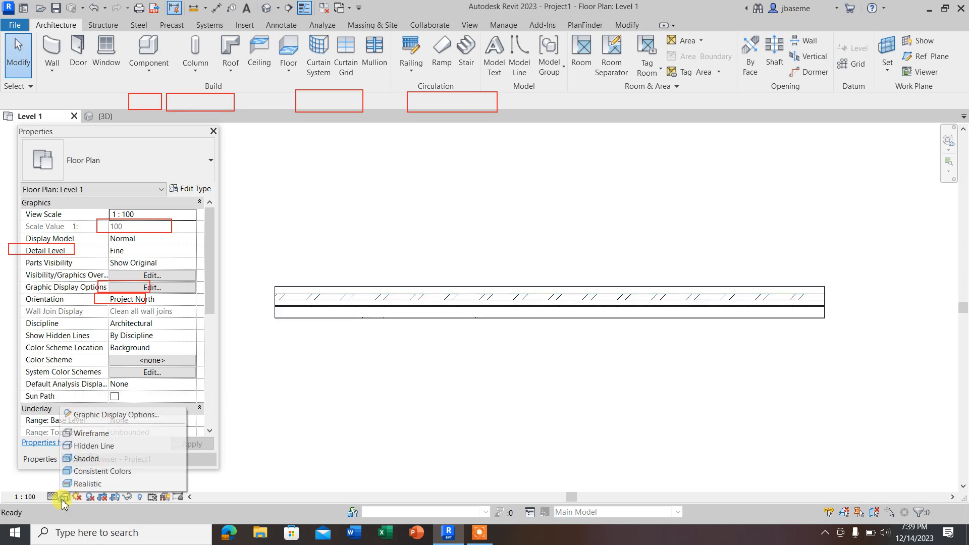
{"action": "left_click", "coordinate": [93, 459]}
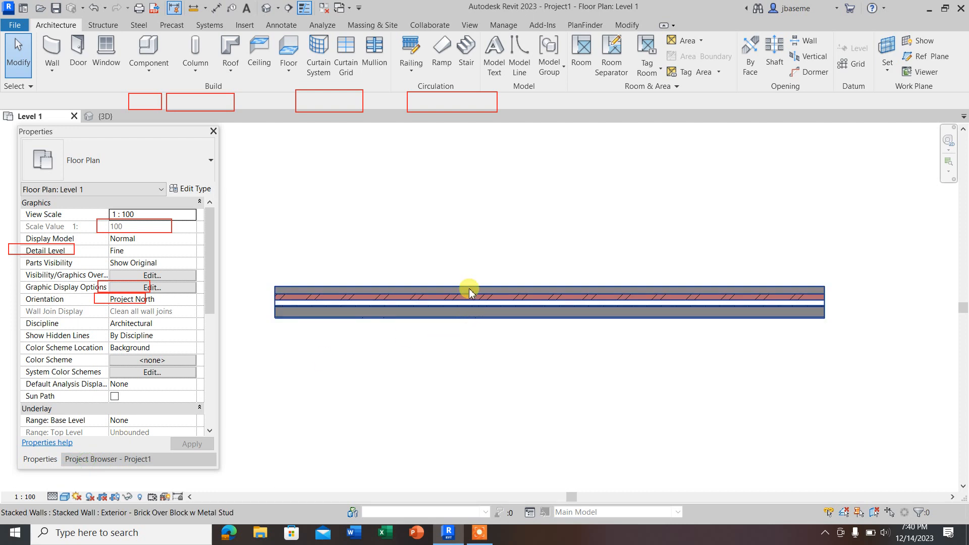
{"action": "scroll", "coordinate": [281, 297], "scroll_direction": "up", "scroll_amount": 2}
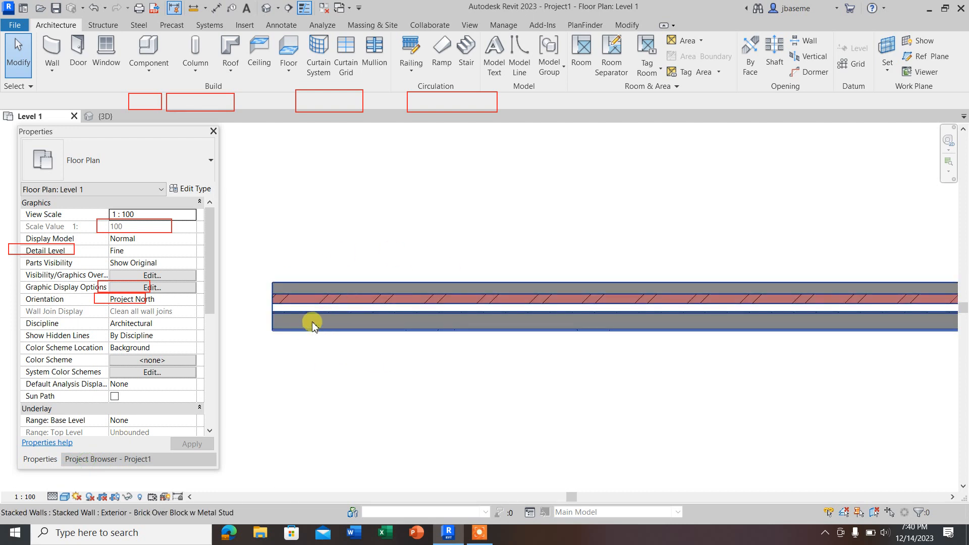
{"action": "left_click", "coordinate": [63, 497]}
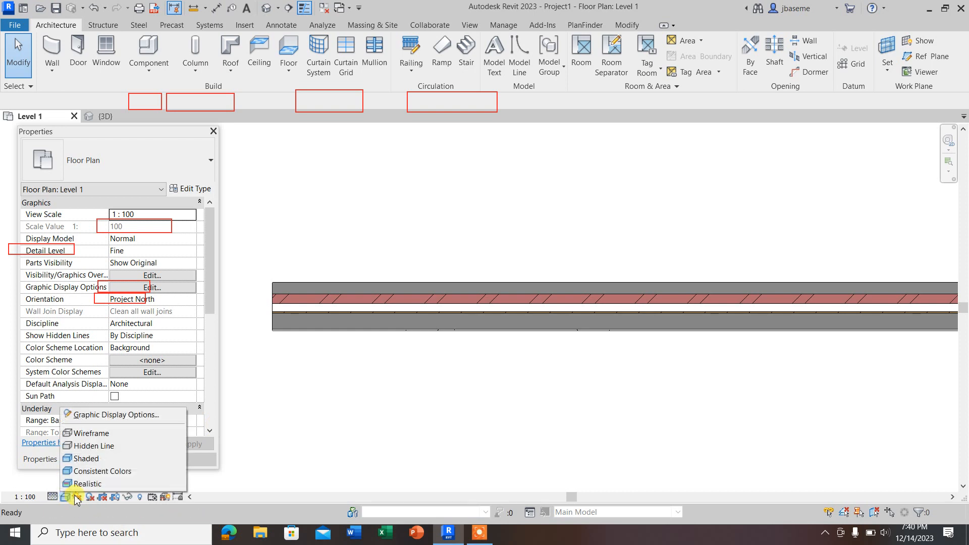
{"action": "left_click", "coordinate": [89, 475]}
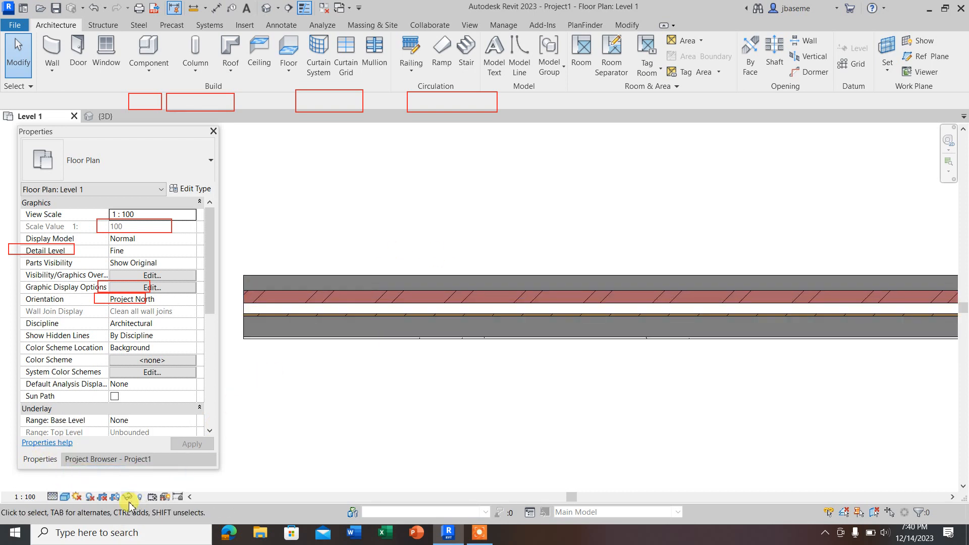
Step: Apply the Realistic visual style to the floor plan and inspect the stacked wall's material textures
{"action": "left_click", "coordinate": [64, 496]}
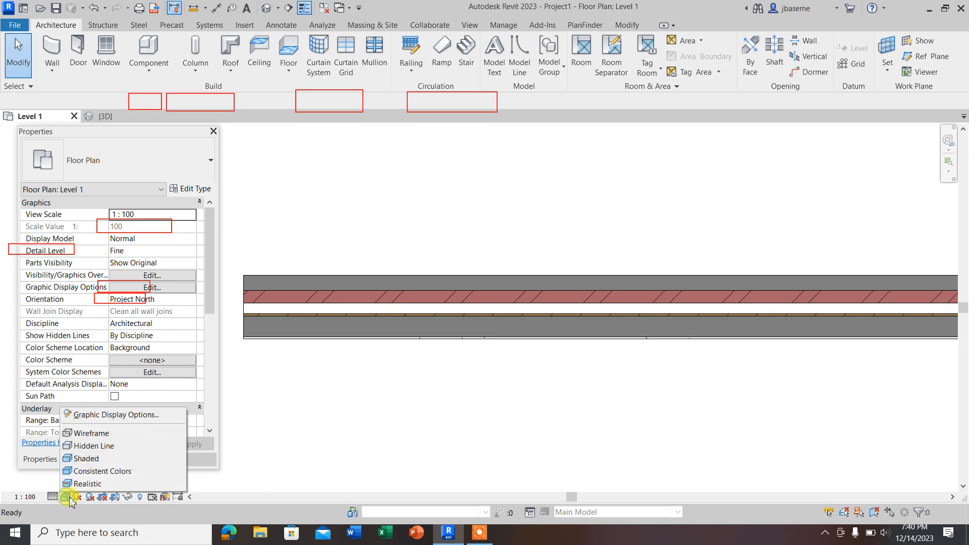
{"action": "left_click", "coordinate": [86, 475]}
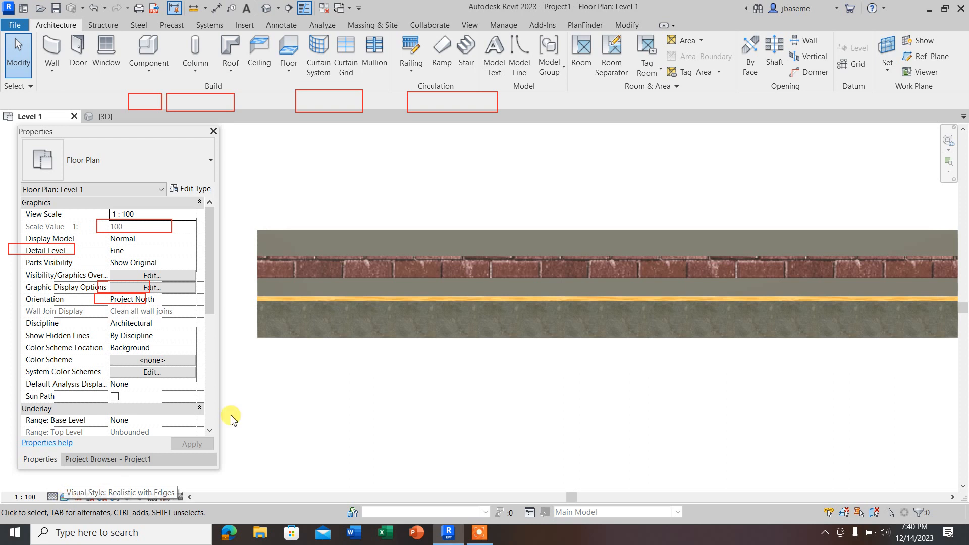
{"action": "scroll", "coordinate": [444, 302], "scroll_direction": "down", "scroll_amount": 3}
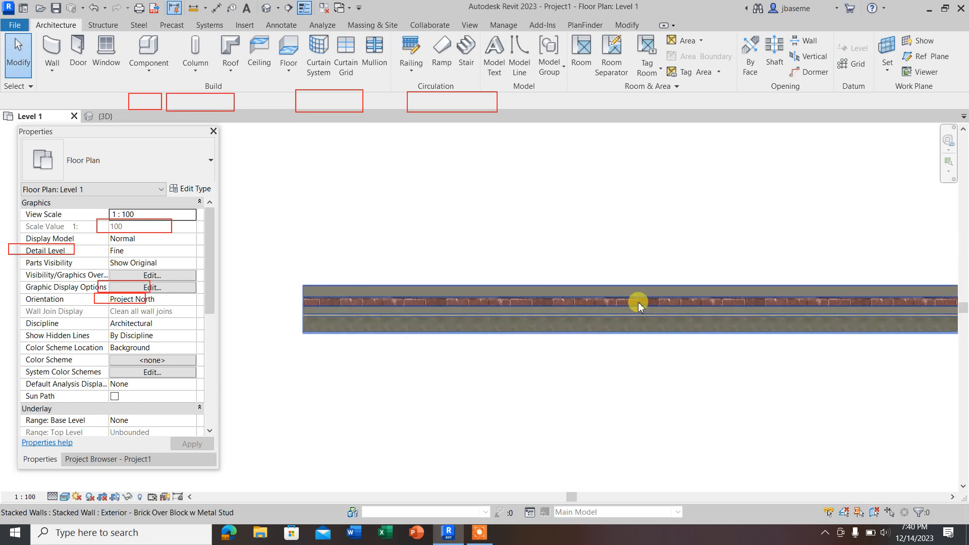
{"action": "scroll", "coordinate": [454, 305], "scroll_direction": "down", "scroll_amount": 2}
Step: Switch the floor plan to Consistent Colors for comparison, return it to Realistic, and examine the stacked wall's brick and block layers
{"action": "left_click", "coordinate": [65, 497]}
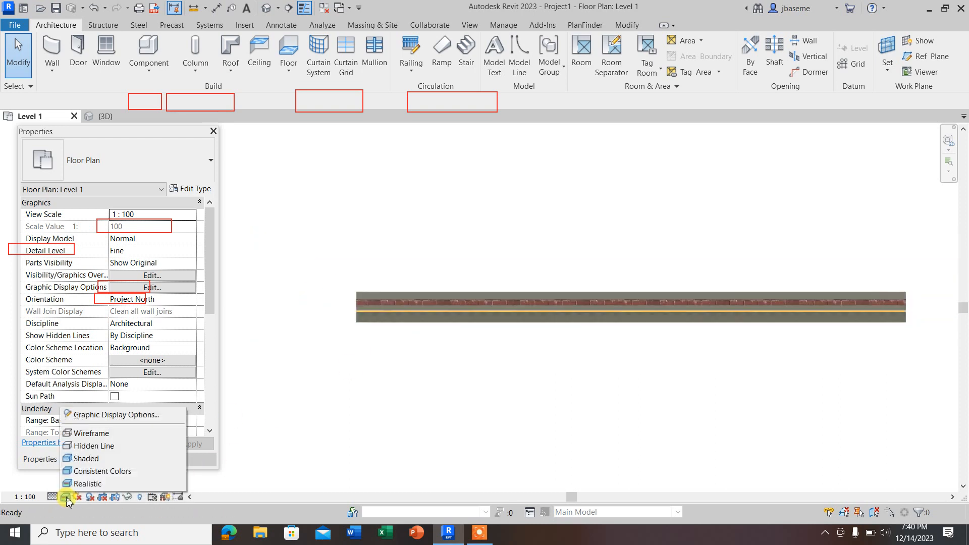
{"action": "left_click", "coordinate": [81, 470]}
{"action": "scroll", "coordinate": [437, 318], "scroll_direction": "up", "scroll_amount": 3}
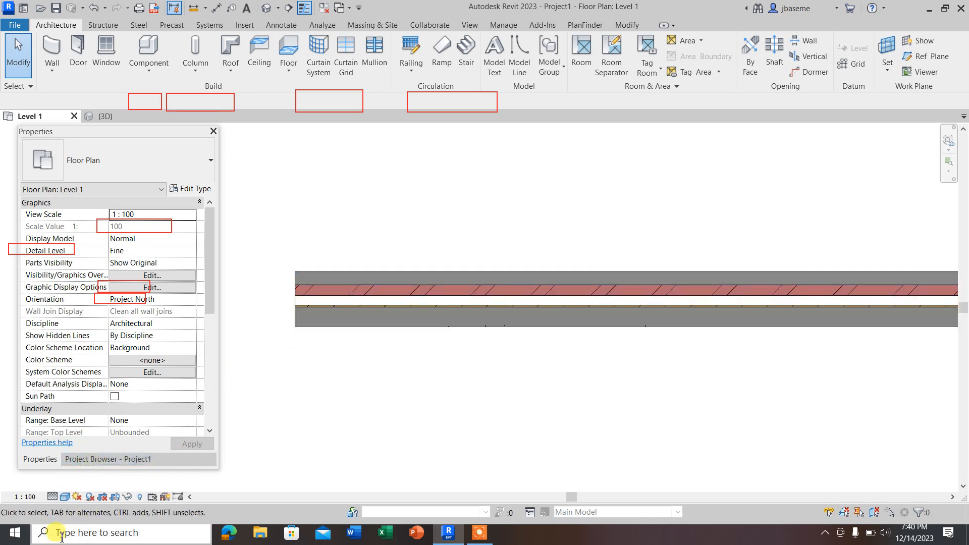
{"action": "left_click", "coordinate": [66, 497]}
{"action": "left_click", "coordinate": [88, 484]}
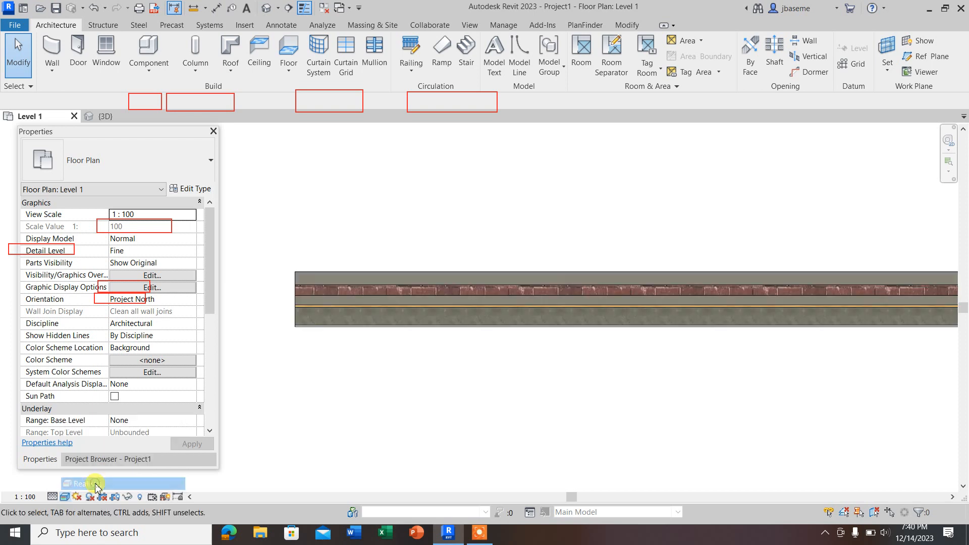
{"action": "scroll", "coordinate": [323, 305], "scroll_direction": "up", "scroll_amount": 2}
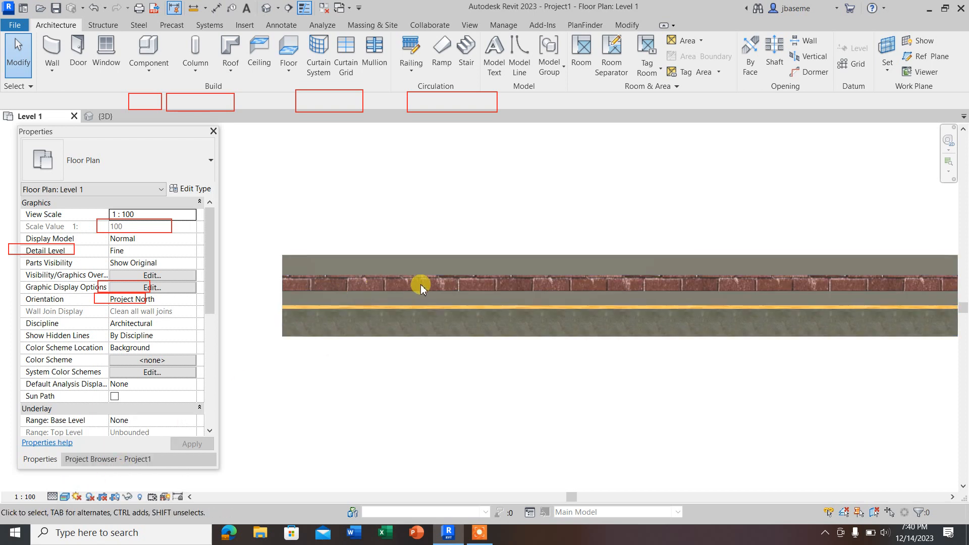
{"action": "scroll", "coordinate": [424, 283], "scroll_direction": "up", "scroll_amount": 2}
{"action": "scroll", "coordinate": [496, 308], "scroll_direction": "down", "scroll_amount": 2}
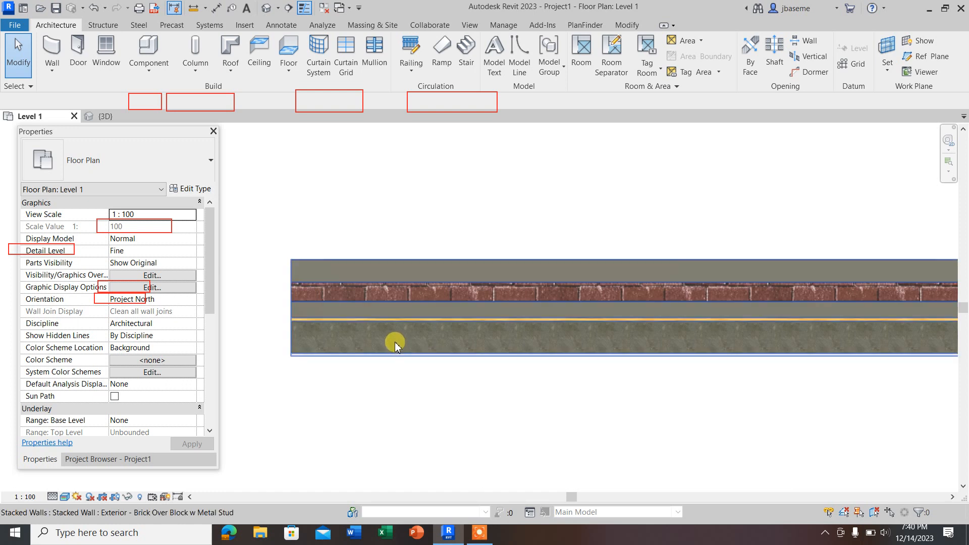
{"action": "scroll", "coordinate": [395, 346], "scroll_direction": "down", "scroll_amount": 5}
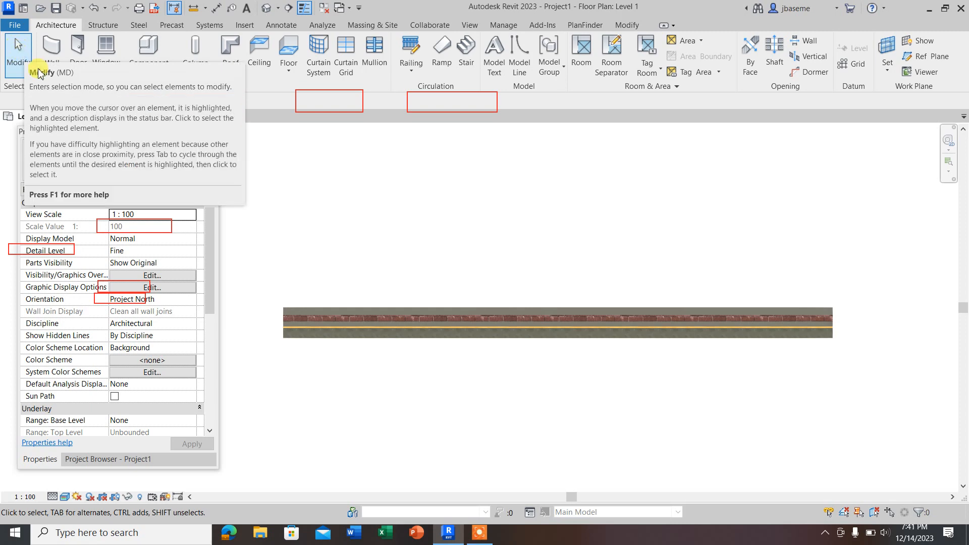
Step: Draw a vertical stacked architectural wall about 2150 mm long upward from the horizontal wall, 3300 mm from its left end
{"action": "left_click", "coordinate": [399, 313]}
{"action": "left_click", "coordinate": [398, 265]}
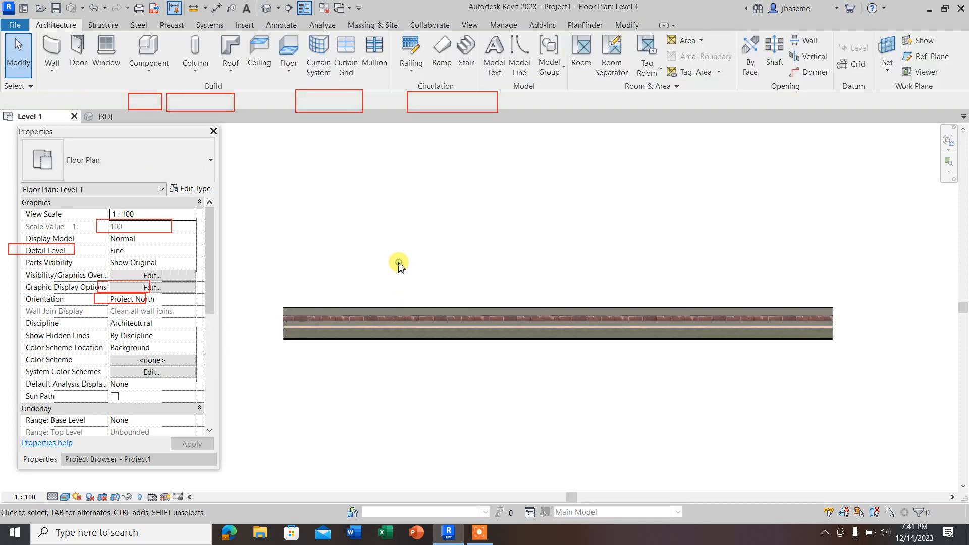
{"action": "left_click", "coordinate": [52, 66]}
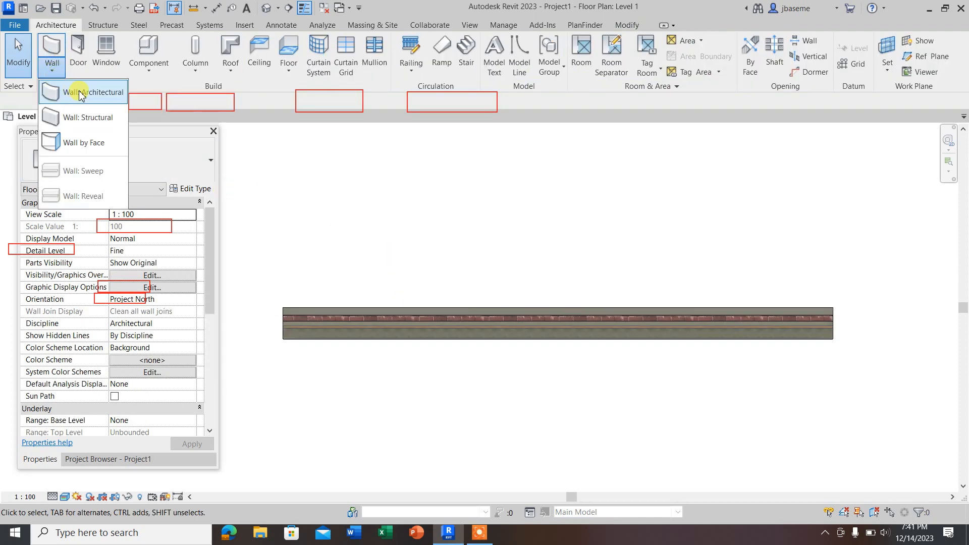
{"action": "left_click", "coordinate": [80, 95]}
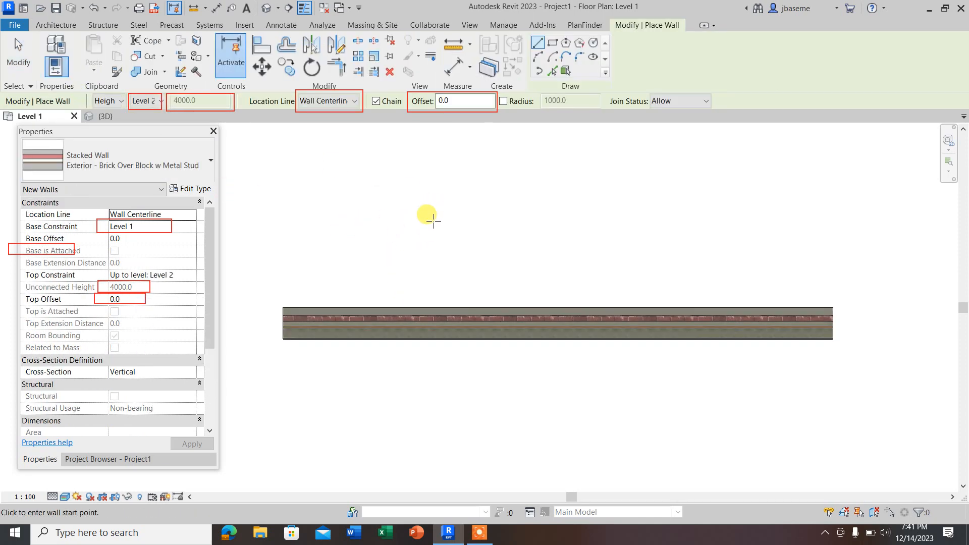
{"action": "left_click", "coordinate": [512, 326]}
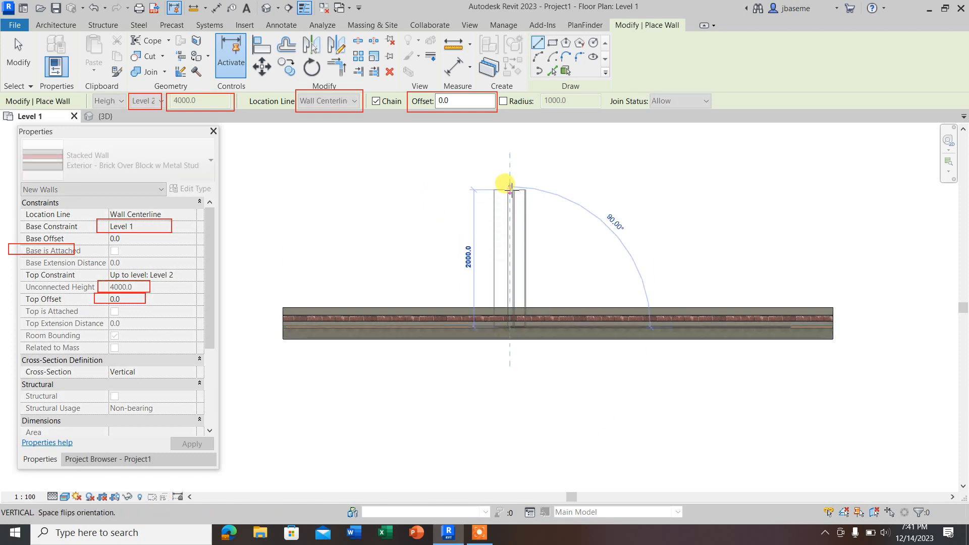
{"action": "left_click", "coordinate": [596, 218]}
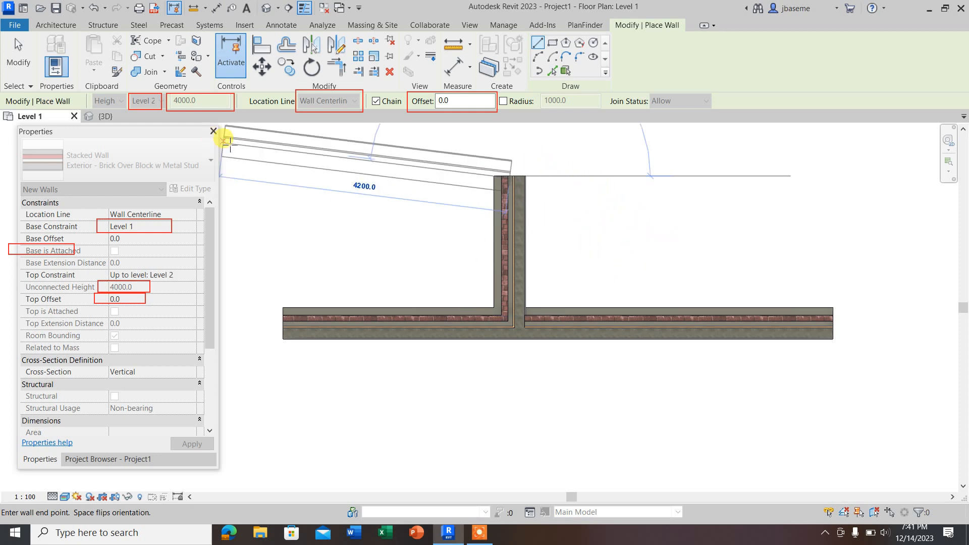
{"action": "key", "text": "Escape"}
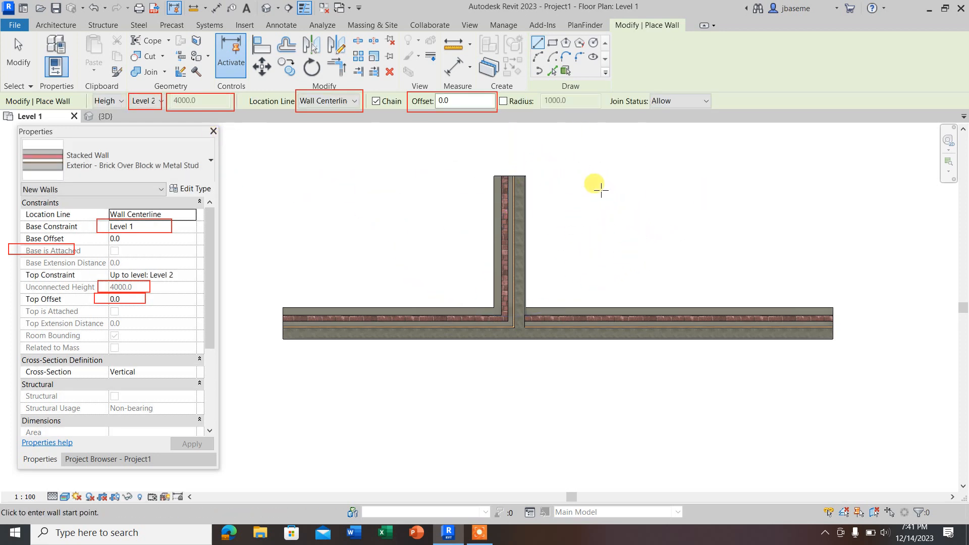
Step: Draw a 2200 mm horizontal stacked wall rightward from the vertical wall's upper end and finish wall placement
{"action": "left_click", "coordinate": [509, 176]}
{"action": "left_click", "coordinate": [662, 176]}
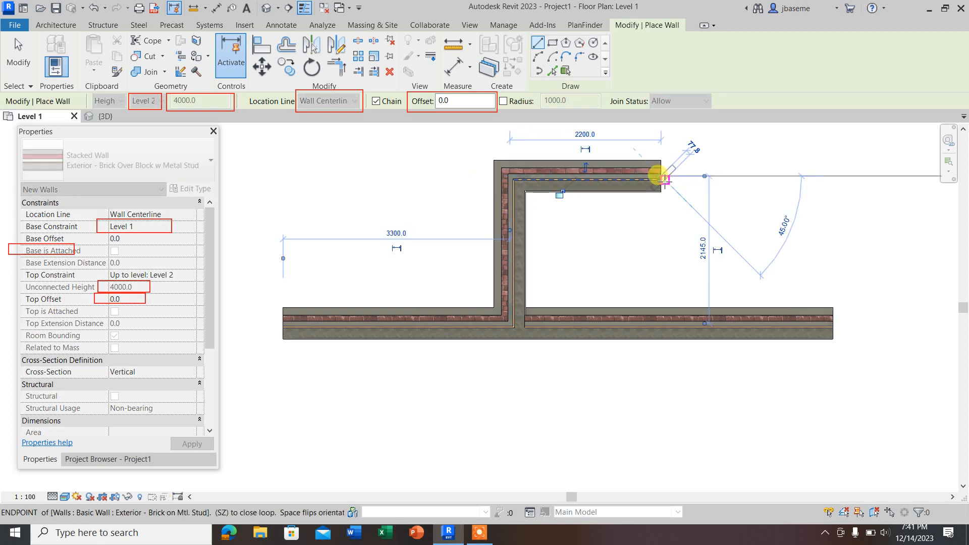
{"action": "key", "text": "Escape"}
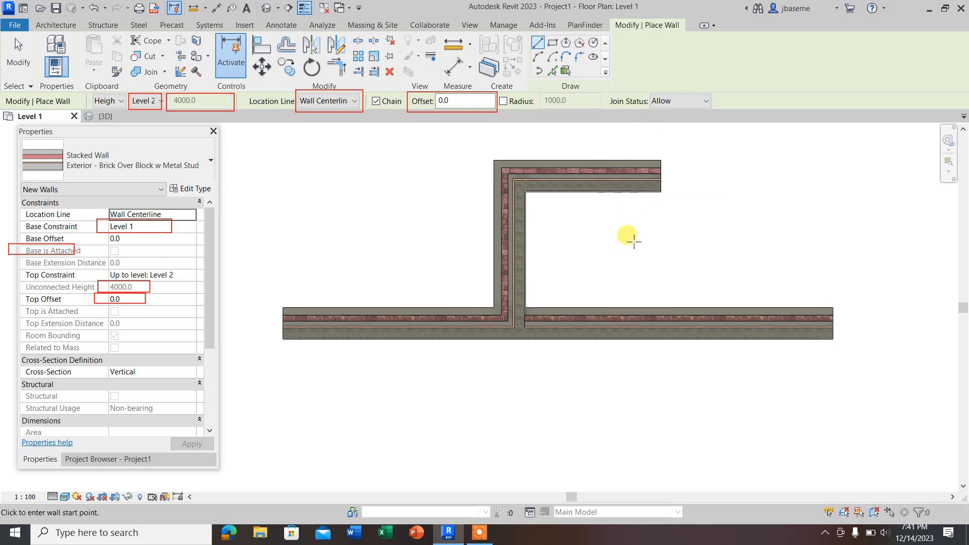
{"action": "left_click", "coordinate": [19, 54]}
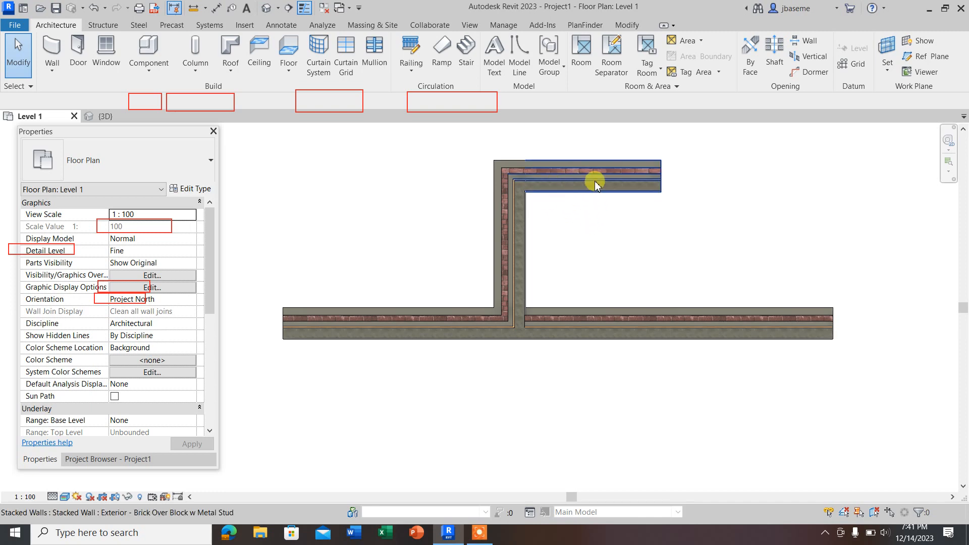
{"action": "left_click", "coordinate": [580, 189]}
{"action": "left_click", "coordinate": [562, 216]}
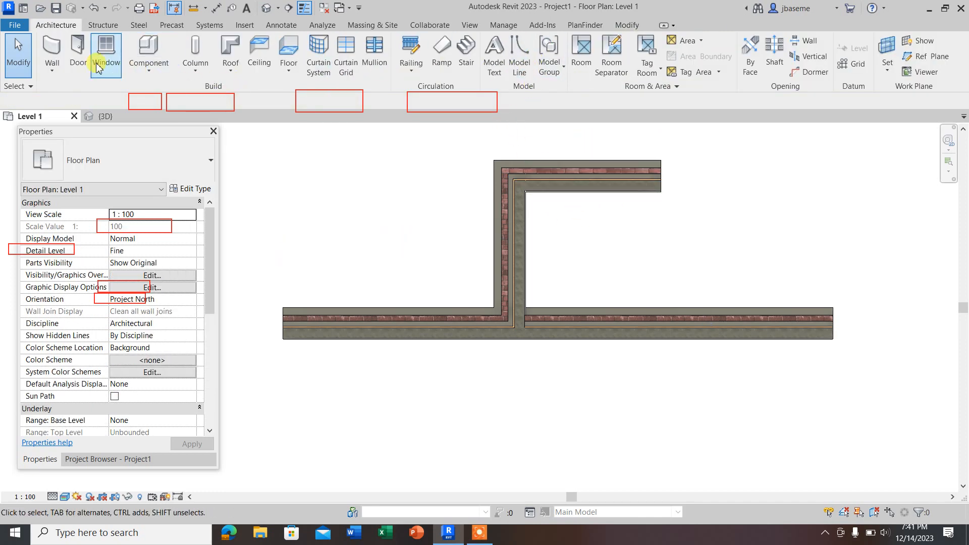
Step: Place an M_Single-Flush 0915 x 2134mm door in the long horizontal wall just right of the wall junction, with its hinge side flipped to the left
{"action": "left_click", "coordinate": [78, 59]}
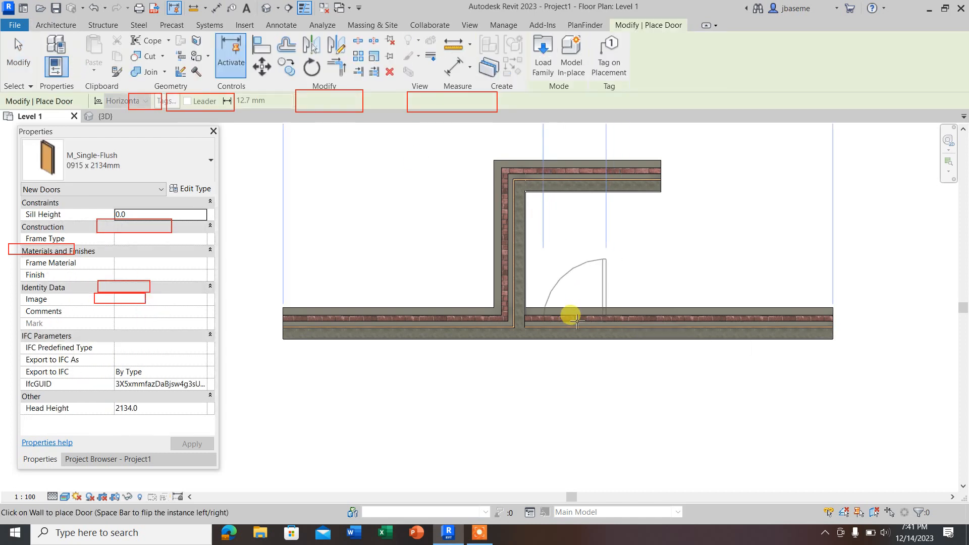
{"action": "key", "text": "space"}
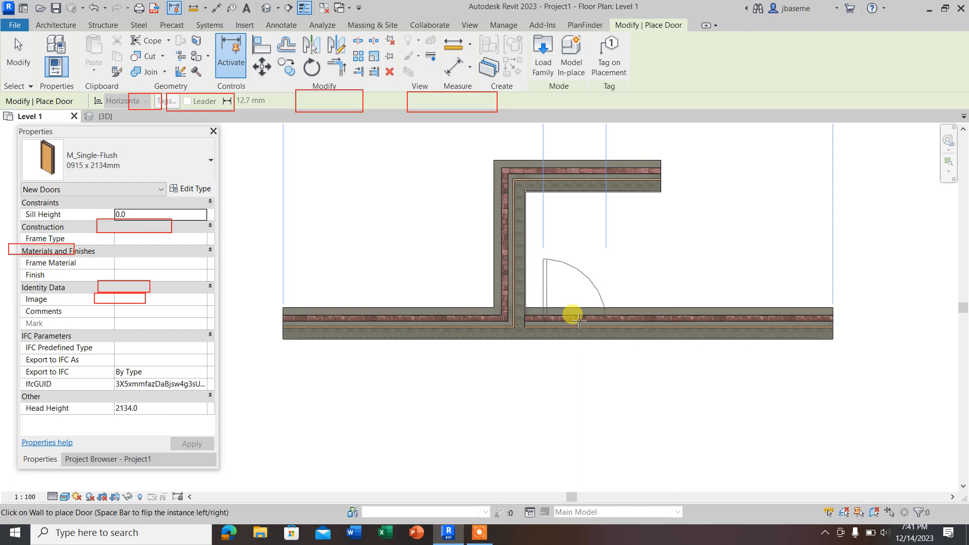
{"action": "left_click", "coordinate": [578, 321]}
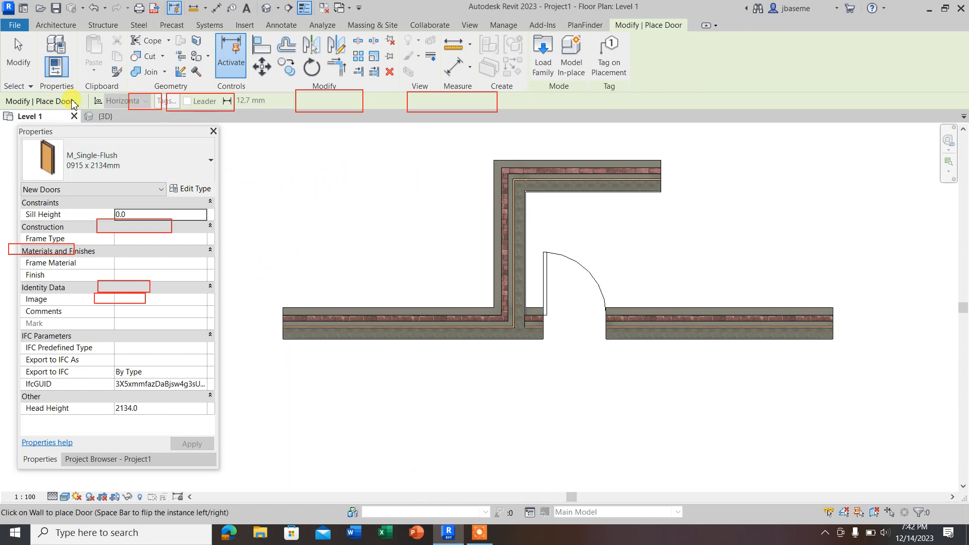
Step: Look through the Default 3D View, Camera and Walkthrough options and start the Section tool
{"action": "left_click", "coordinate": [57, 25]}
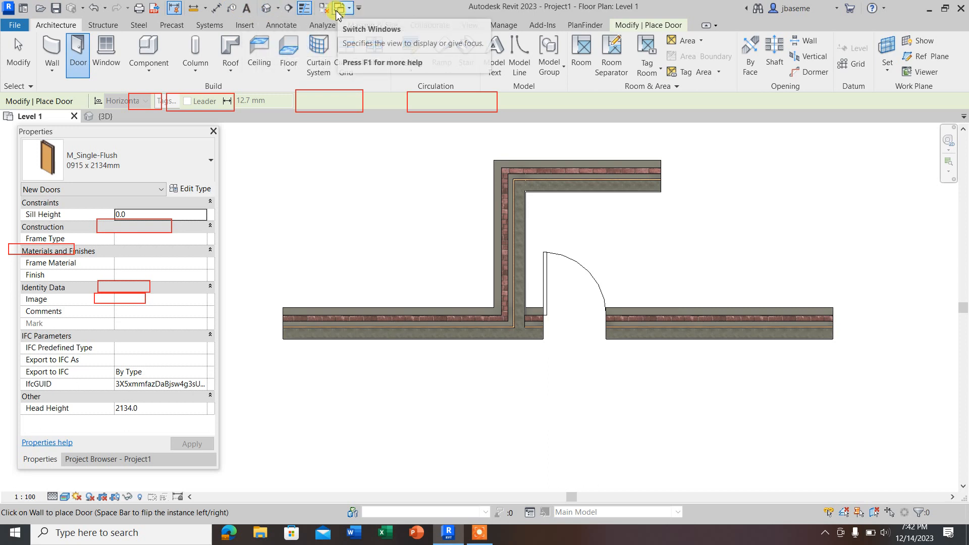
{"action": "left_click", "coordinate": [278, 8]}
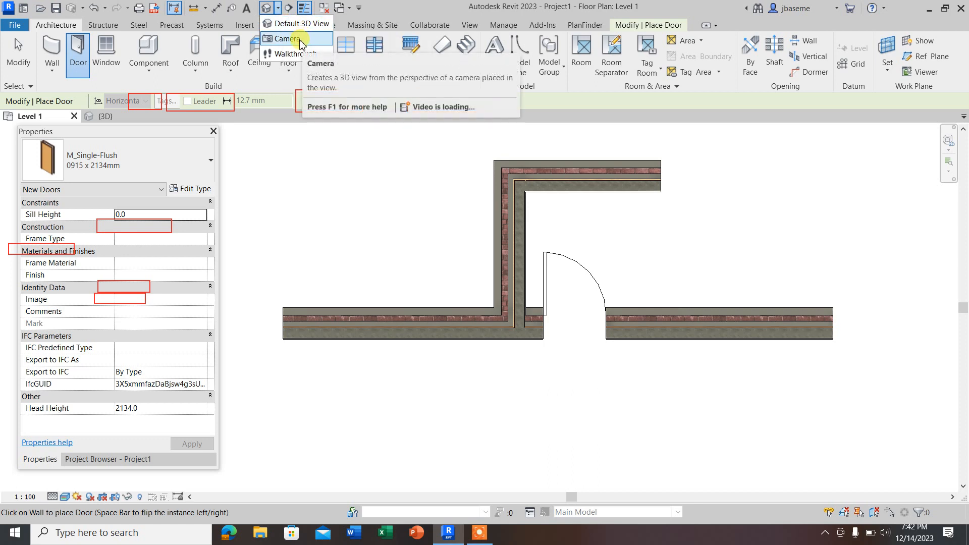
{"action": "left_click", "coordinate": [290, 8]}
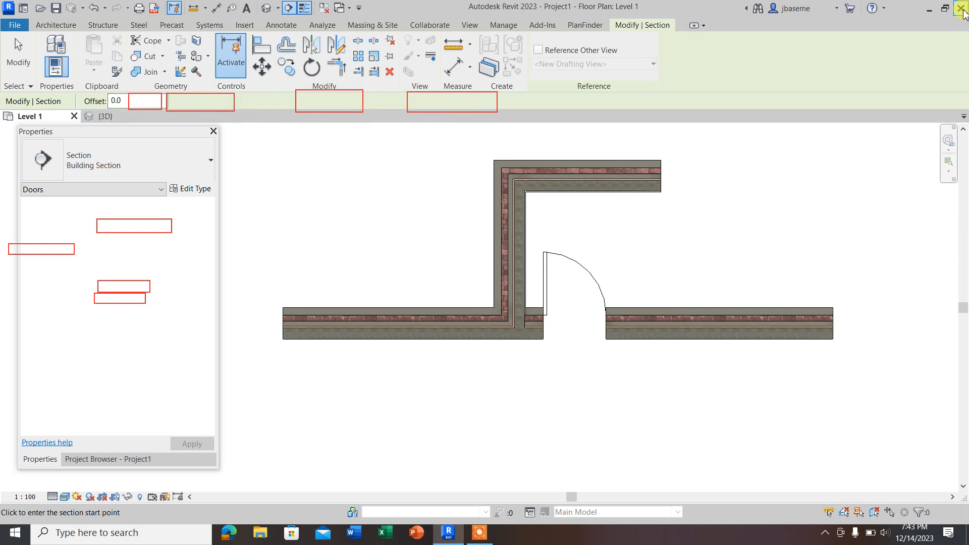
Step: Leave the Section tool without drawing a section and exit Revit
{"action": "left_click", "coordinate": [960, 9]}
{"action": "left_click", "coordinate": [507, 268]}
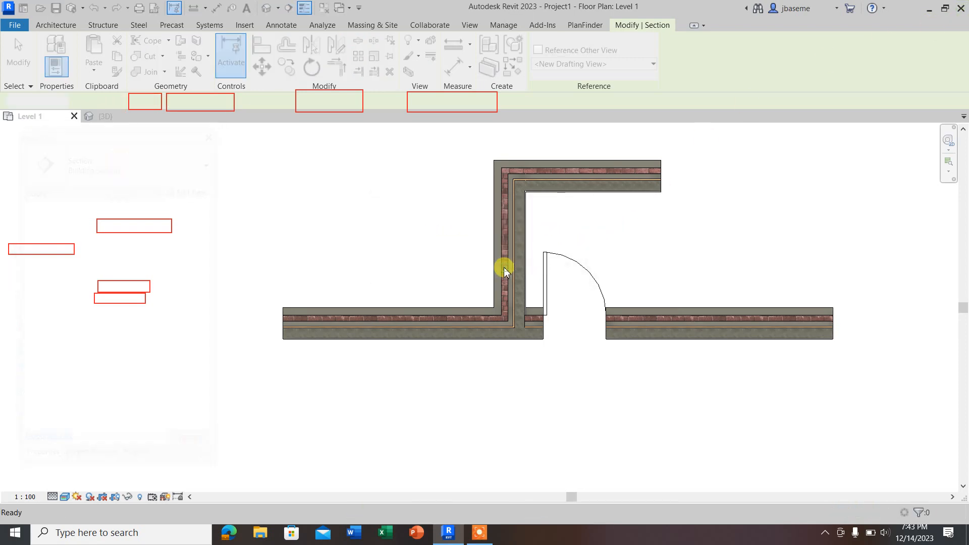
Step: Start Revit 2023 again from the desktop
{"action": "left_click_drag", "start_coordinate": [190, 76], "coordinate": [285, 176]}
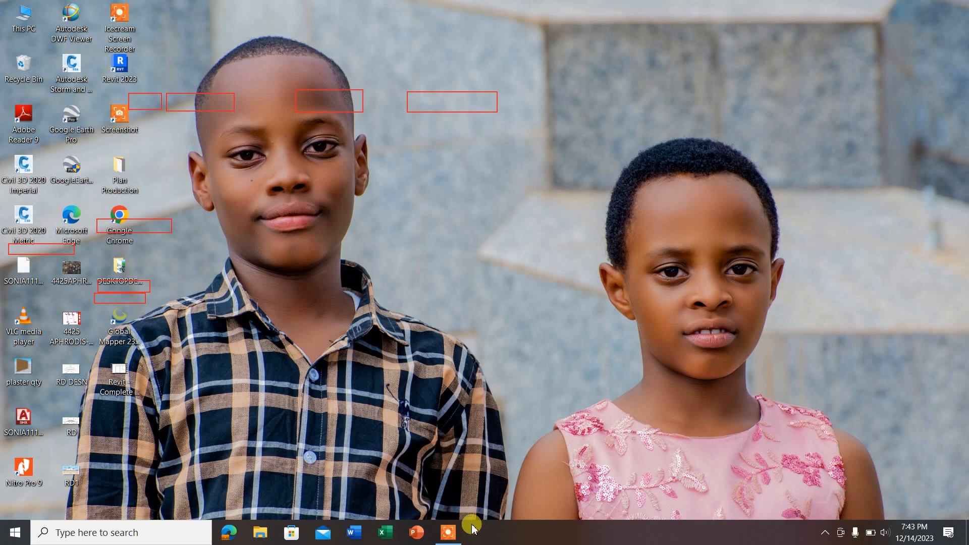
{"action": "double_click", "coordinate": [124, 67]}
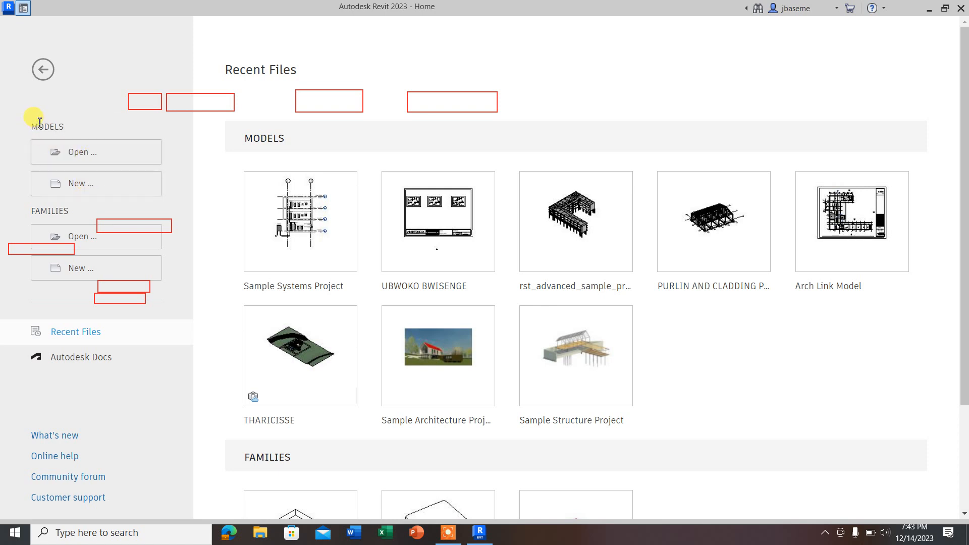
Step: Examine the Models and Families sections on the home screen, including the recent model files and sample families
{"action": "left_click_drag", "start_coordinate": [28, 126], "coordinate": [69, 132]}
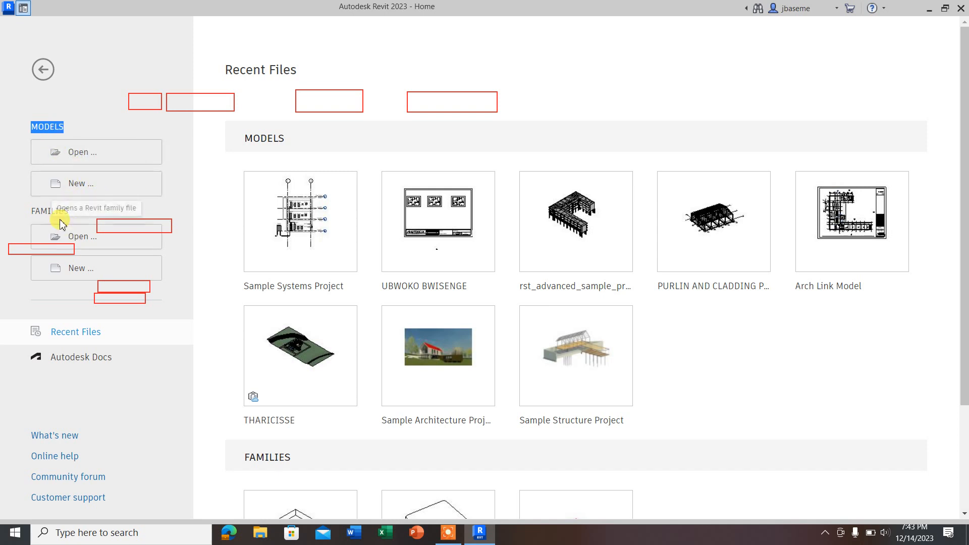
{"action": "left_click_drag", "start_coordinate": [23, 211], "coordinate": [75, 221]}
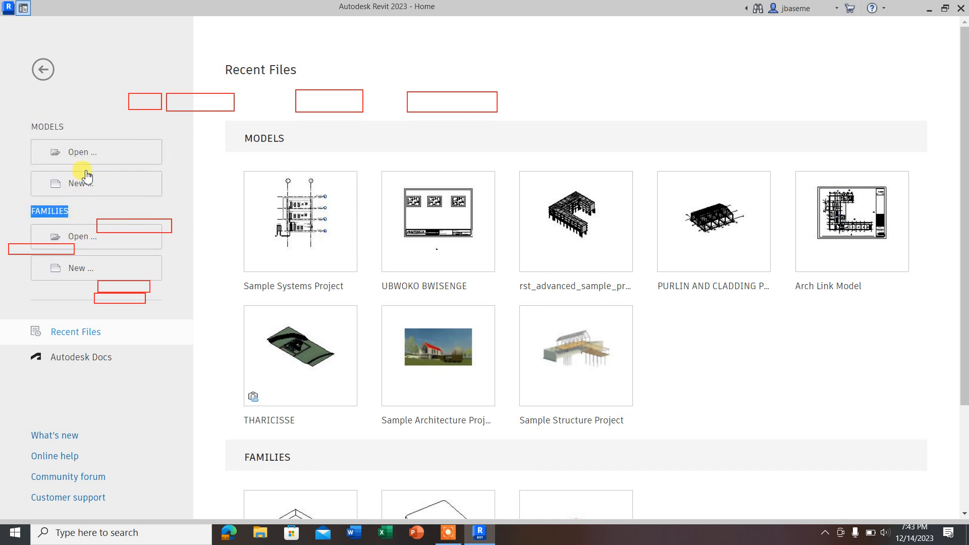
{"action": "left_click_drag", "start_coordinate": [26, 130], "coordinate": [80, 134]}
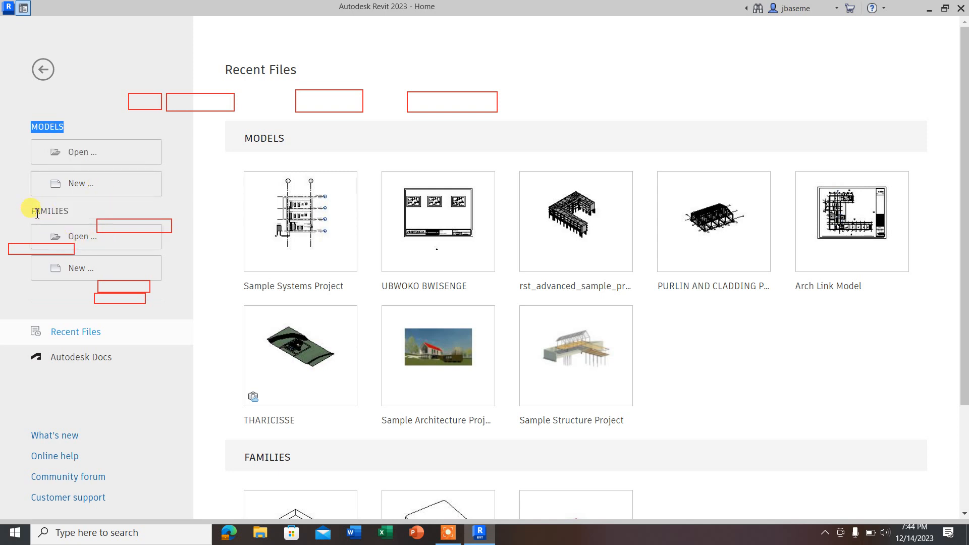
{"action": "left_click_drag", "start_coordinate": [28, 212], "coordinate": [68, 212]}
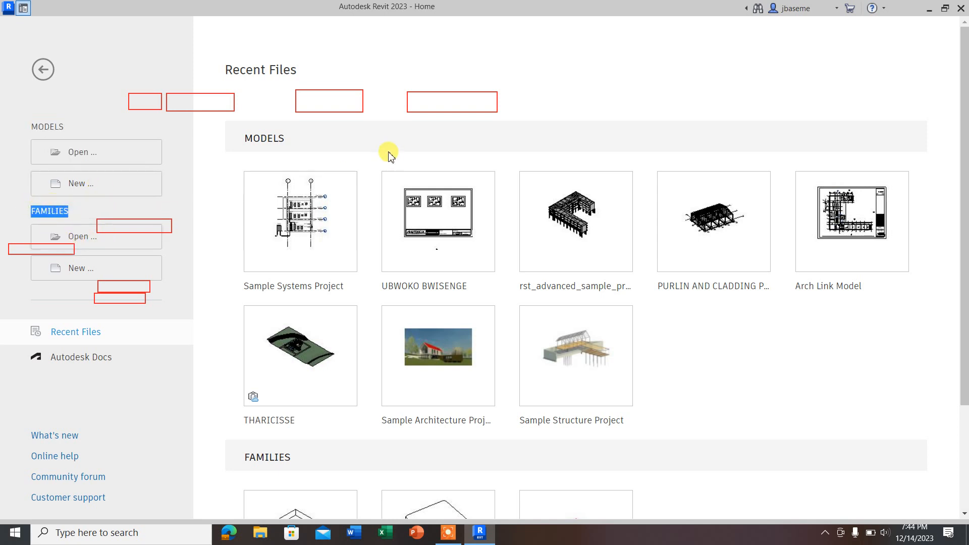
{"action": "left_click_drag", "start_coordinate": [241, 140], "coordinate": [297, 142]}
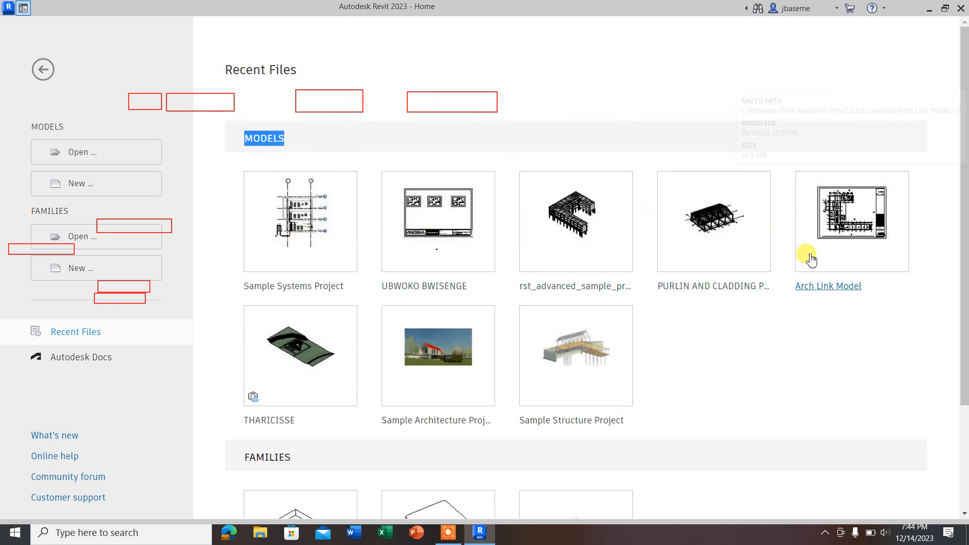
{"action": "scroll", "coordinate": [338, 327], "scroll_direction": "down", "scroll_amount": 3}
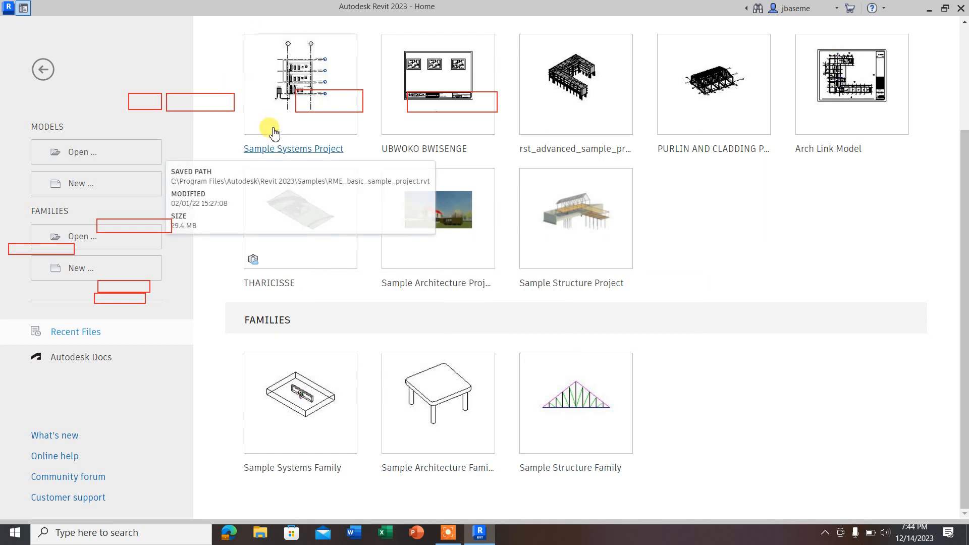
{"action": "scroll", "coordinate": [277, 157], "scroll_direction": "up", "scroll_amount": 3}
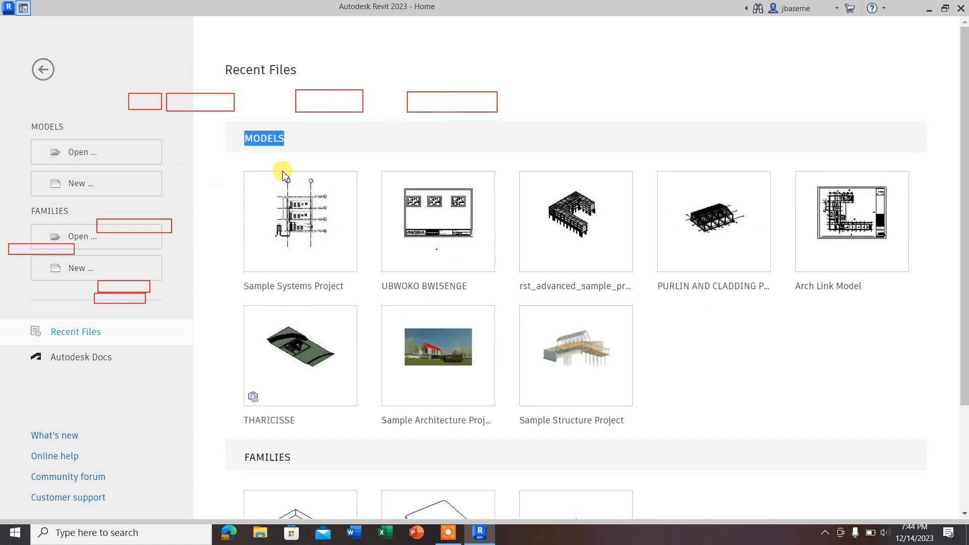
{"action": "scroll", "coordinate": [252, 212], "scroll_direction": "down", "scroll_amount": 2}
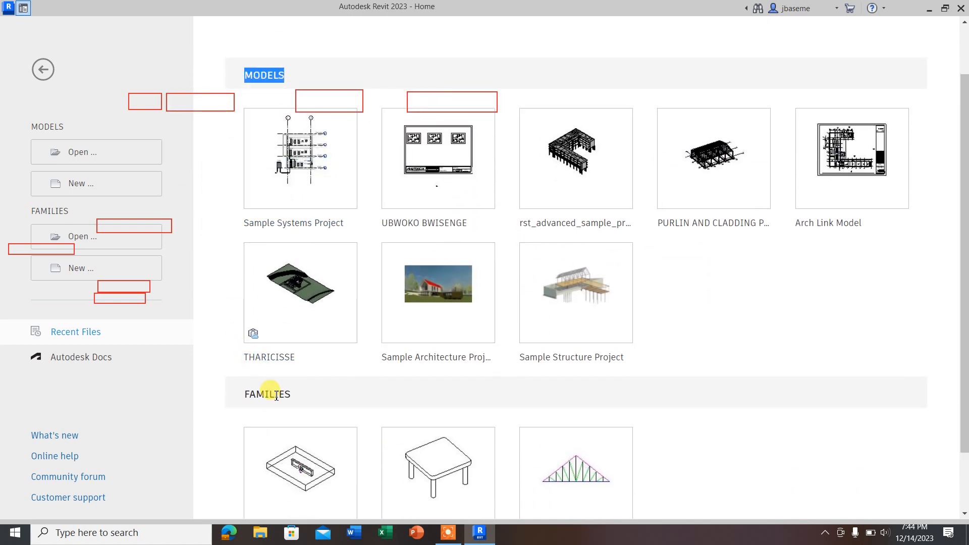
{"action": "scroll", "coordinate": [267, 130], "scroll_direction": "up", "scroll_amount": 2}
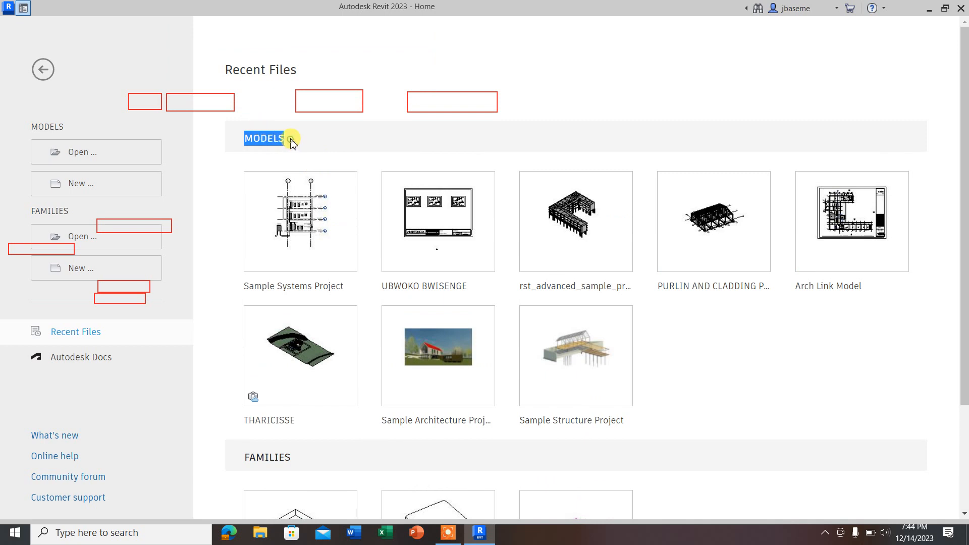
{"action": "left_click", "coordinate": [291, 141]}
{"action": "scroll", "coordinate": [323, 287], "scroll_direction": "down", "scroll_amount": 4}
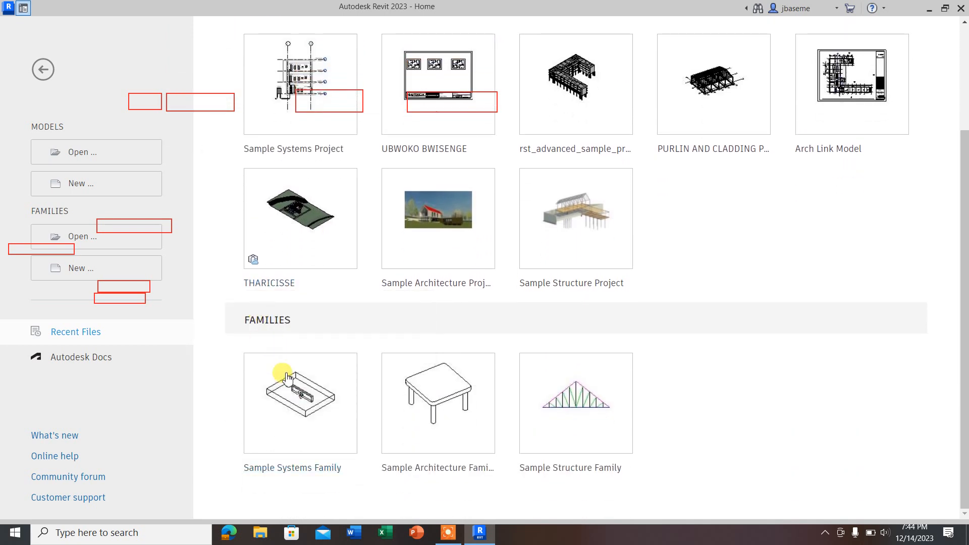
{"action": "scroll", "coordinate": [298, 118], "scroll_direction": "up", "scroll_amount": 4}
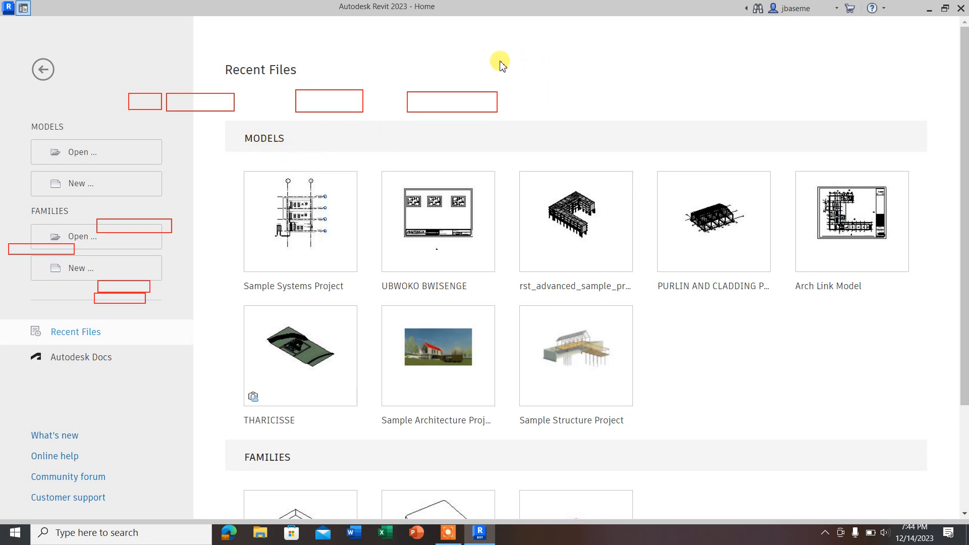
Step: Create a new project from the Metric-Architectural Template
{"action": "left_click", "coordinate": [81, 187]}
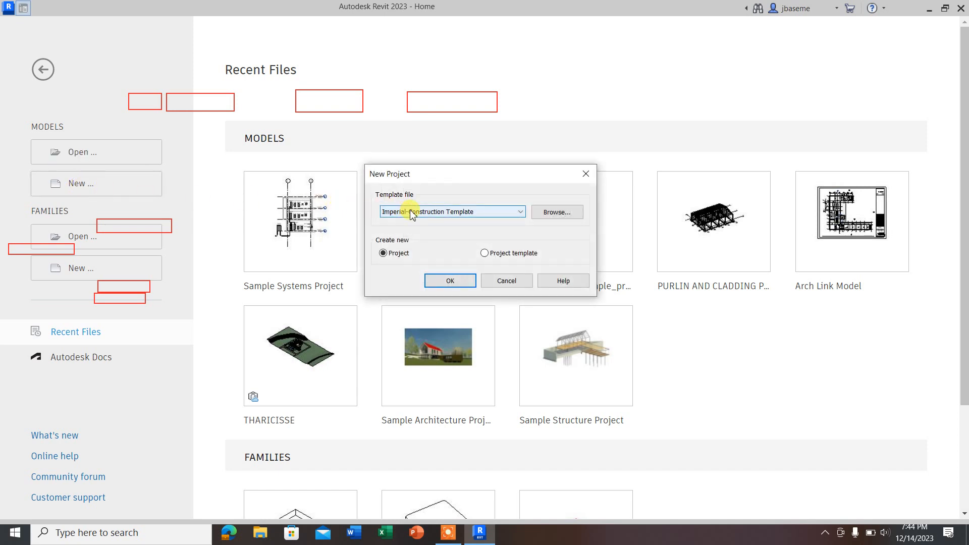
{"action": "left_click", "coordinate": [522, 213]}
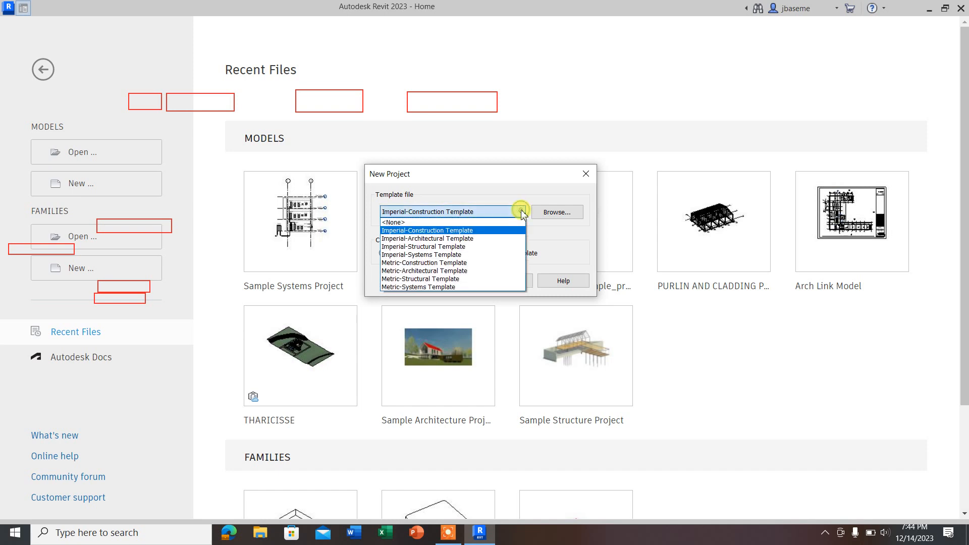
{"action": "left_click", "coordinate": [423, 271]}
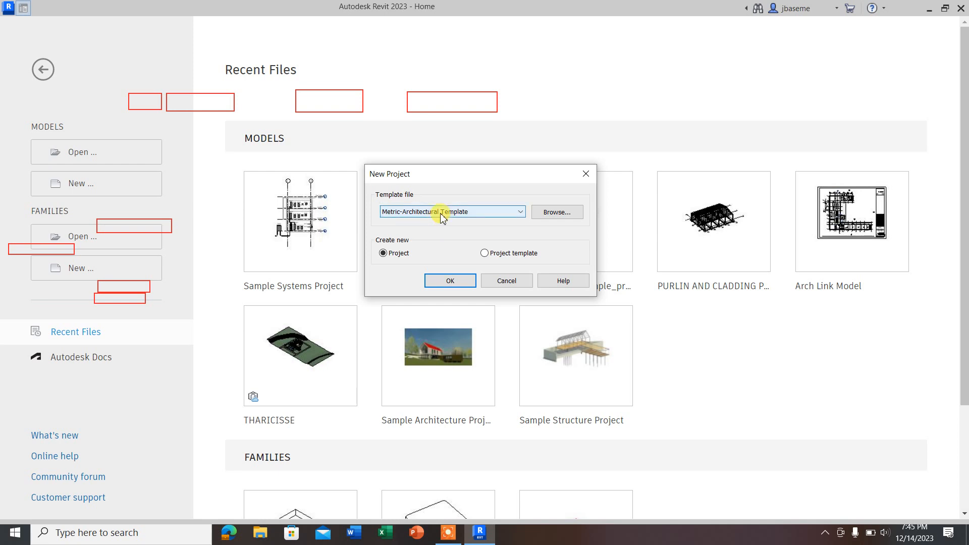
{"action": "left_click", "coordinate": [445, 283]}
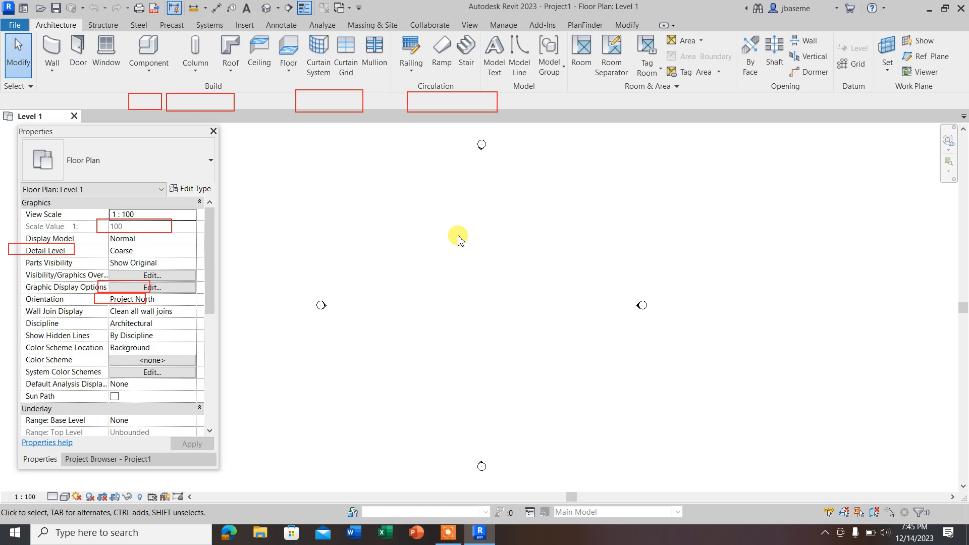
Step: Open the Project Units settings and view the Angle format options, closing the format without edits
{"action": "key", "text": "u"}
{"action": "key", "text": "u"}
{"action": "key", "text": "n"}
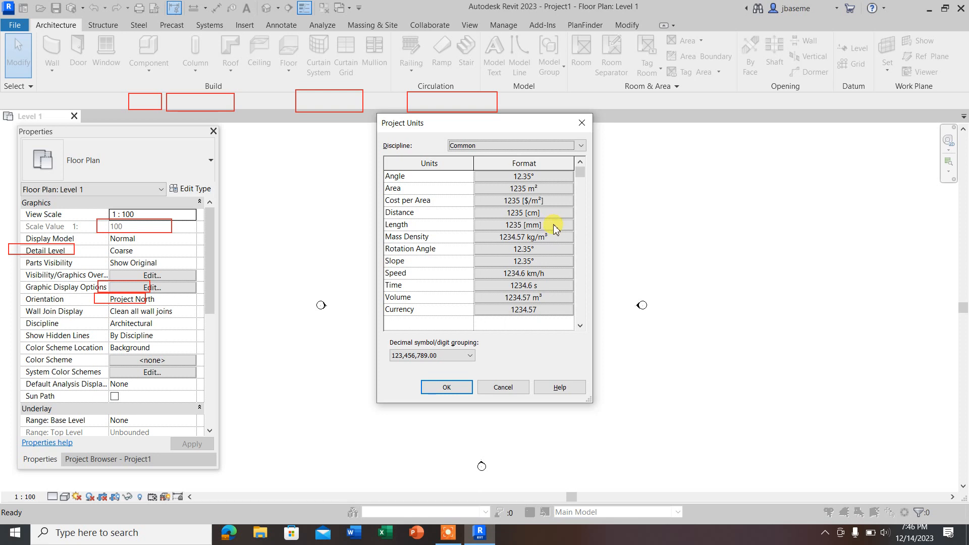
{"action": "left_click", "coordinate": [540, 177]}
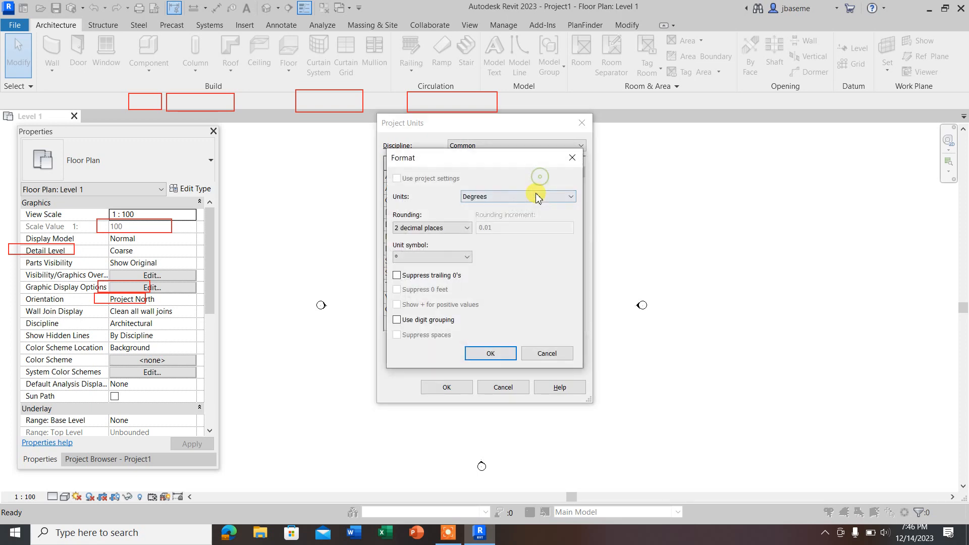
{"action": "left_click", "coordinate": [572, 157]}
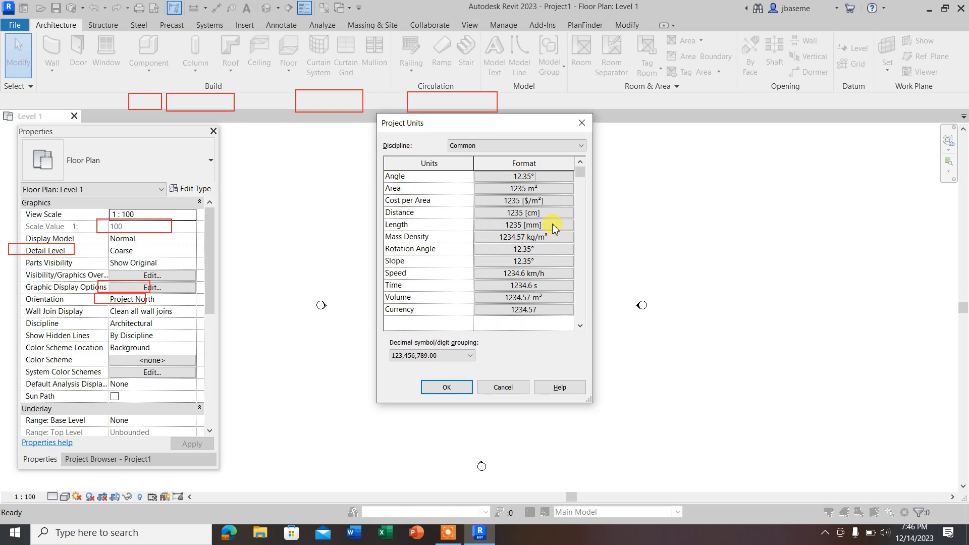
Step: Set the project's Length format to Meters, rounded to 3 decimal places
{"action": "left_click", "coordinate": [532, 226]}
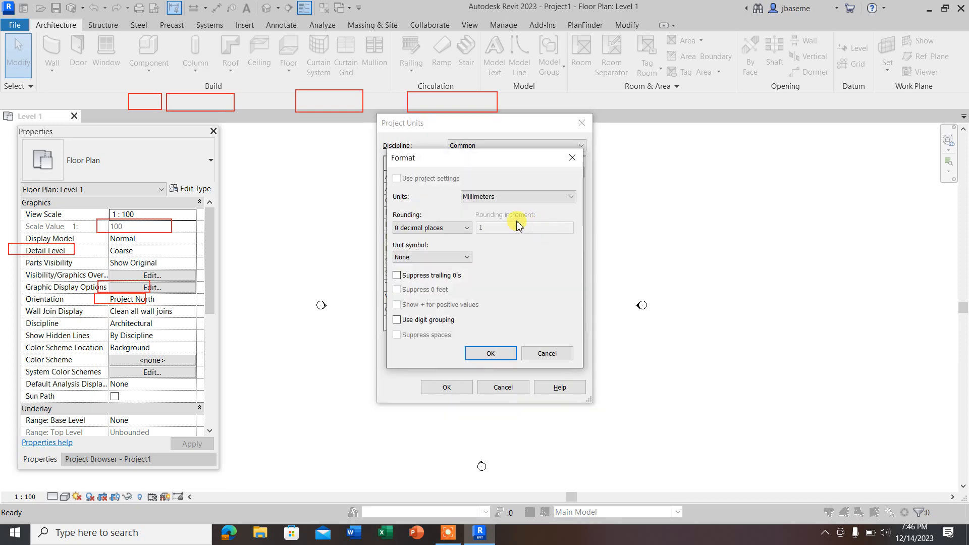
{"action": "left_click", "coordinate": [492, 197]}
{"action": "left_click", "coordinate": [472, 239]}
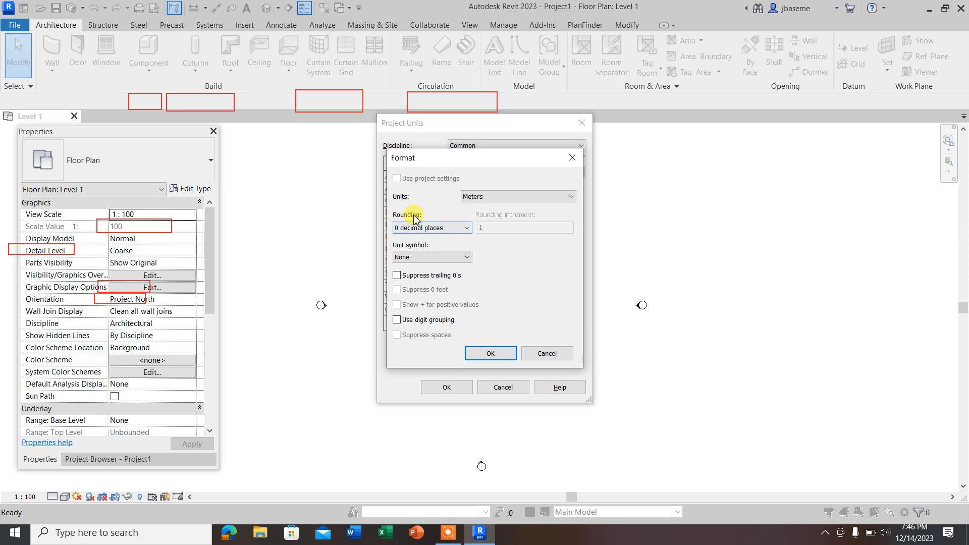
{"action": "left_click", "coordinate": [423, 228]}
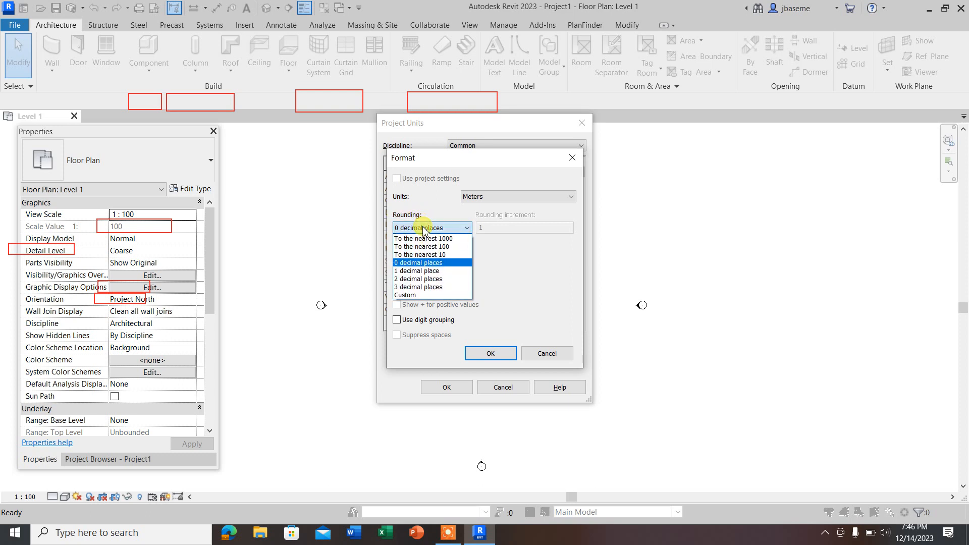
{"action": "left_click", "coordinate": [416, 286]}
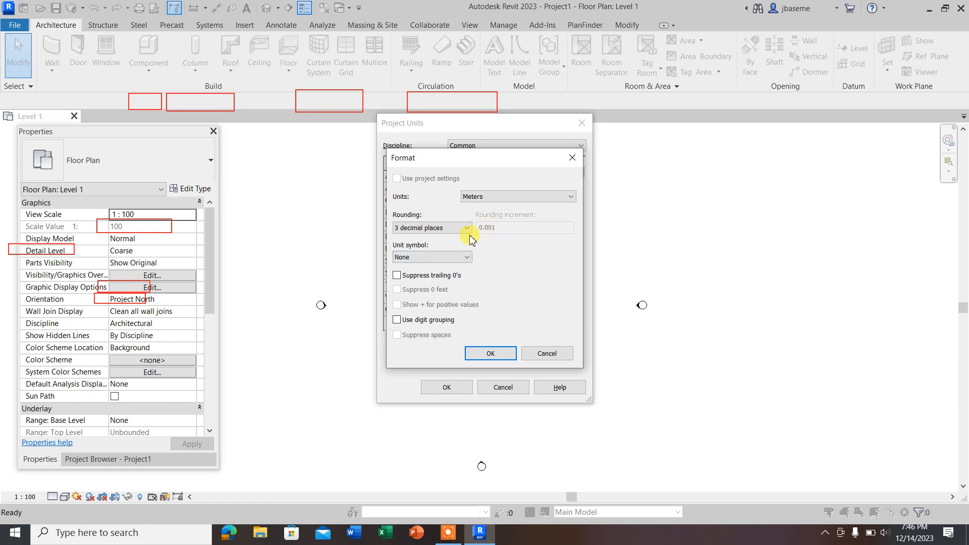
Step: Give the Length format the unit symbol m, try Suppress trailing 0's but leave it off, and accept the format
{"action": "left_click", "coordinate": [432, 257]}
{"action": "left_click", "coordinate": [403, 273]}
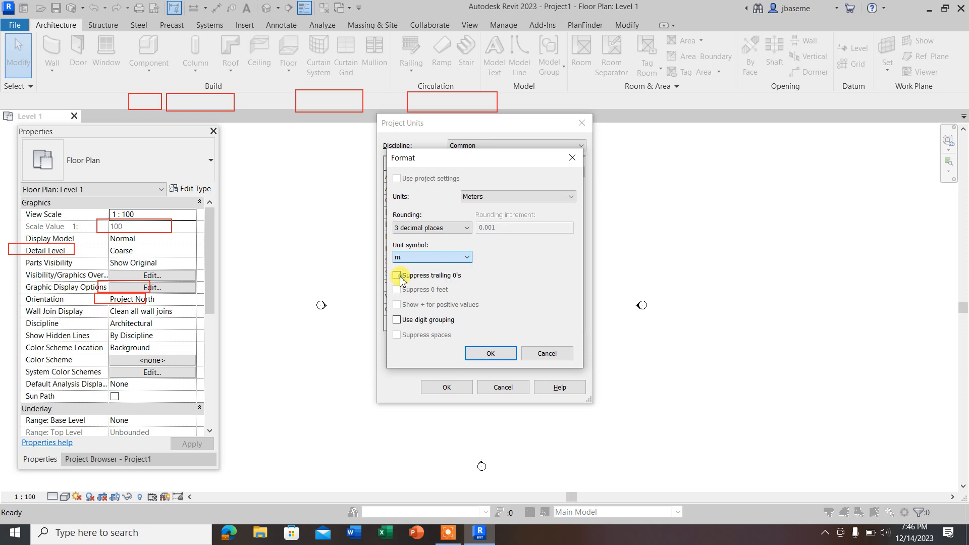
{"action": "left_click", "coordinate": [397, 276]}
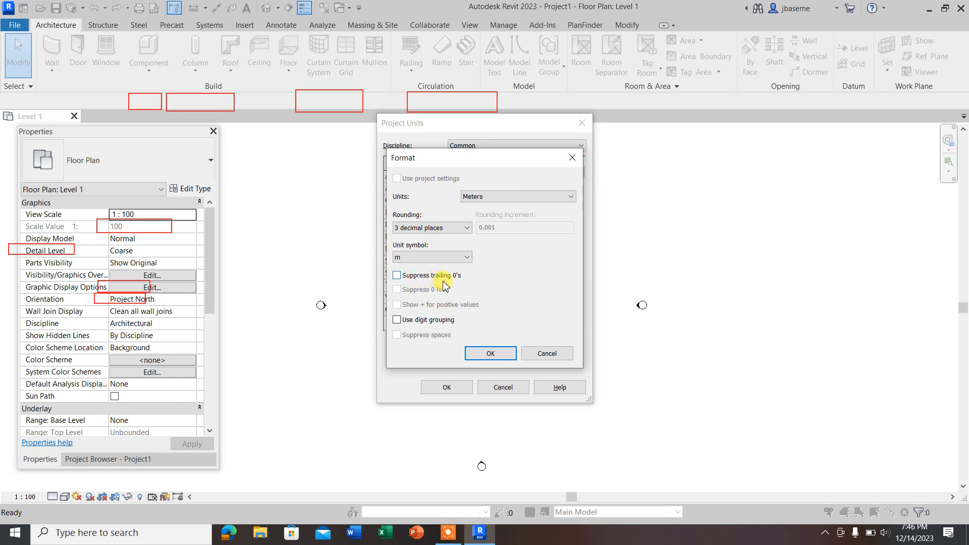
{"action": "left_click", "coordinate": [397, 275]}
{"action": "left_click", "coordinate": [396, 276]}
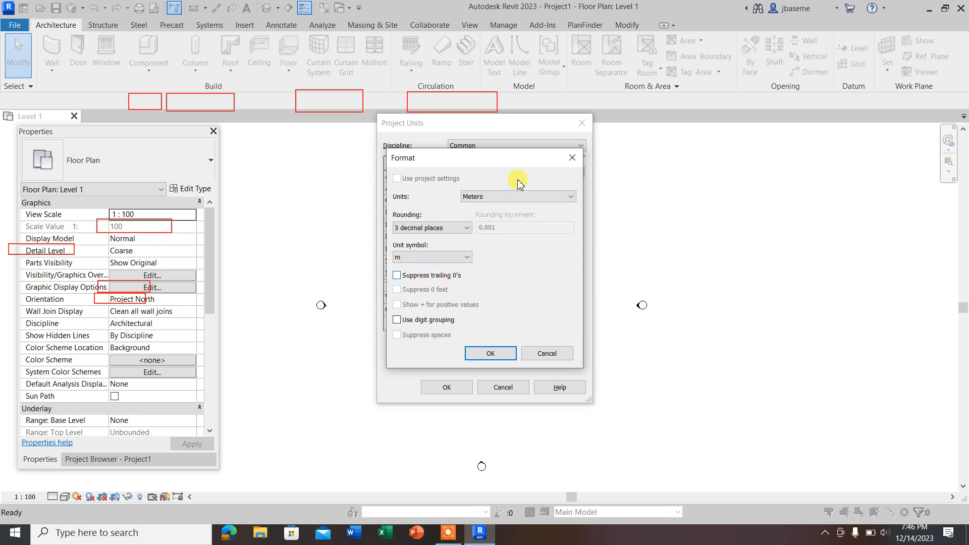
{"action": "left_click", "coordinate": [499, 353]}
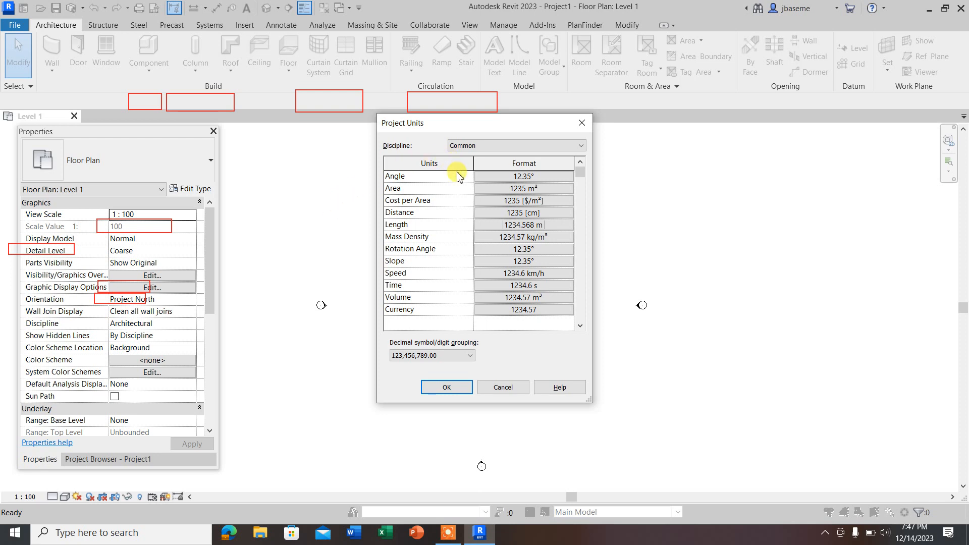
Step: Look through the disciplines available for the project units
{"action": "left_click", "coordinate": [483, 147]}
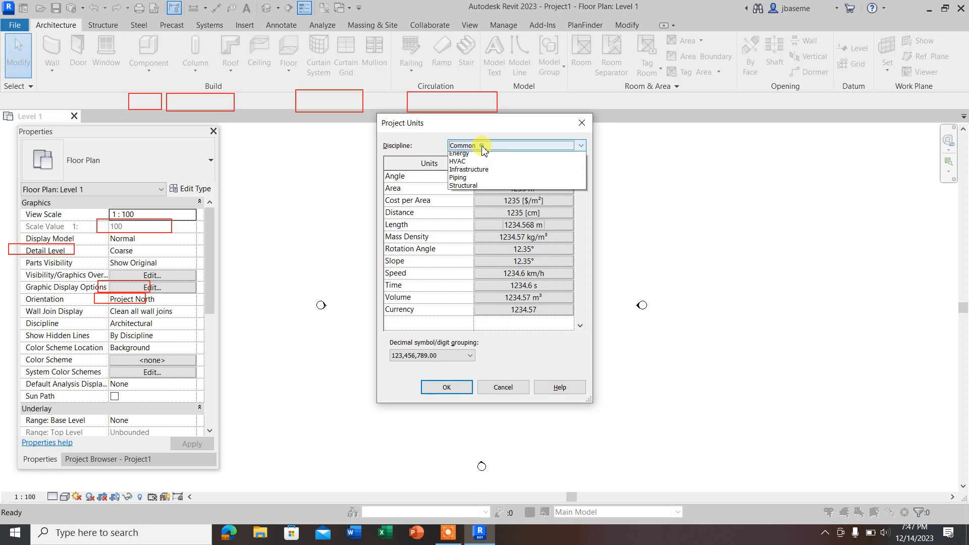
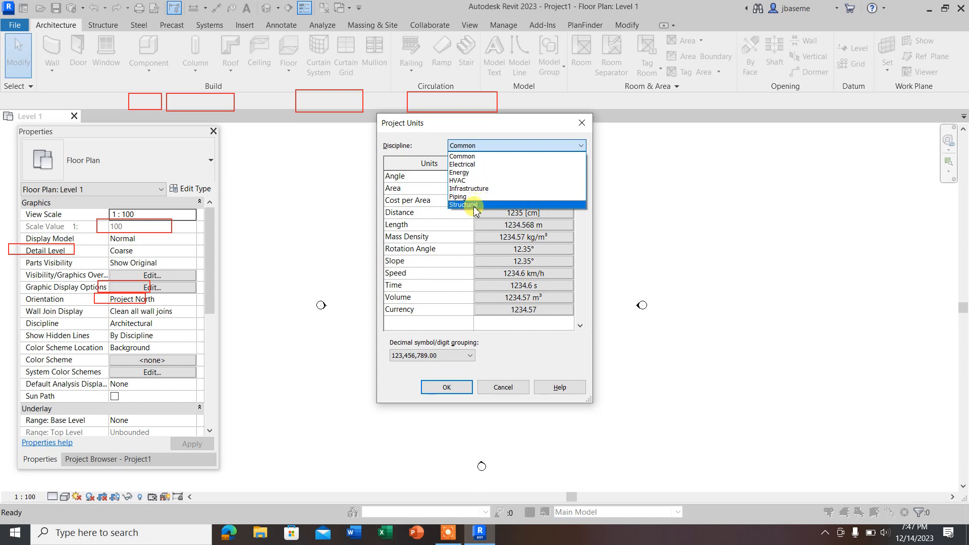
Step: Review the unit formats listed for the Electrical discipline and switch the list to the Energy discipline
{"action": "left_click", "coordinate": [469, 164]}
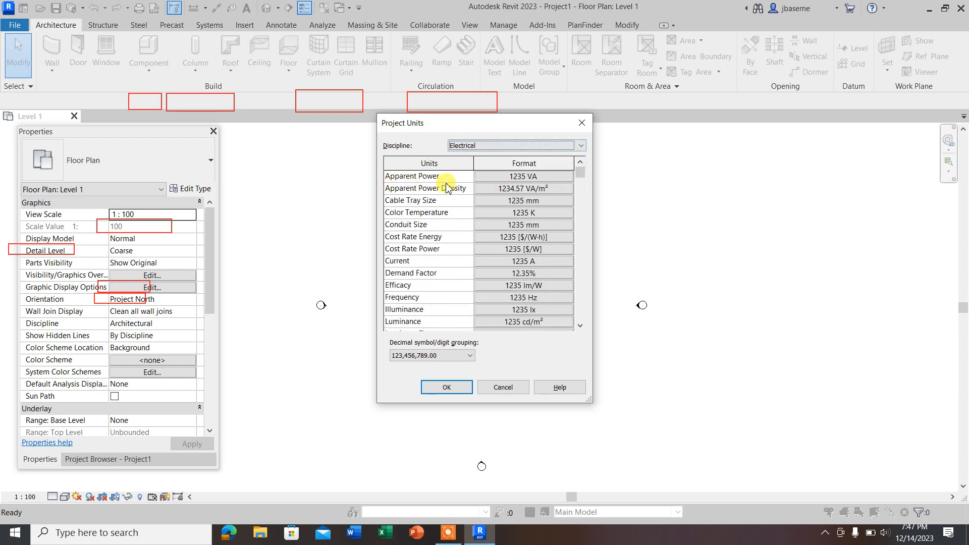
{"action": "scroll", "coordinate": [534, 209], "scroll_direction": "down", "scroll_amount": 2}
{"action": "scroll", "coordinate": [538, 217], "scroll_direction": "up", "scroll_amount": 2}
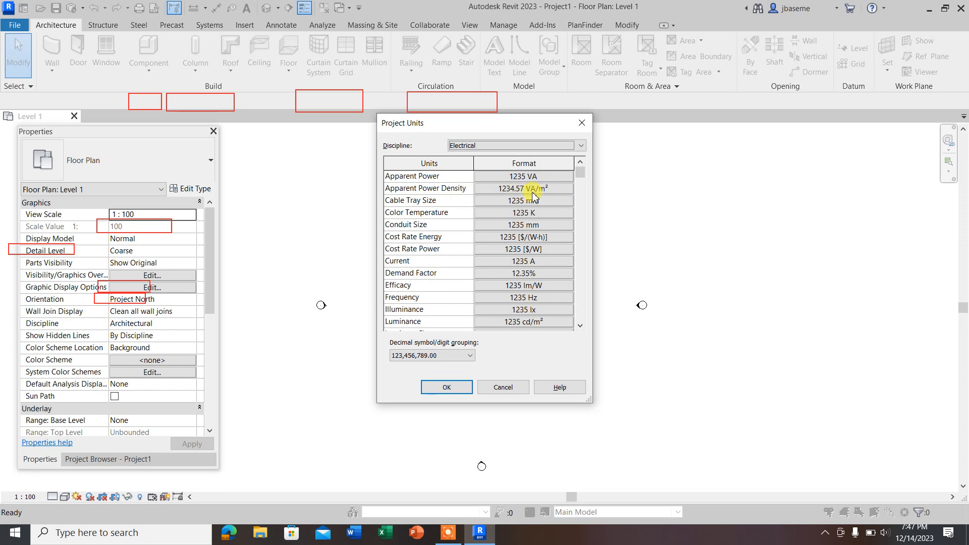
{"action": "scroll", "coordinate": [547, 227], "scroll_direction": "down", "scroll_amount": 2}
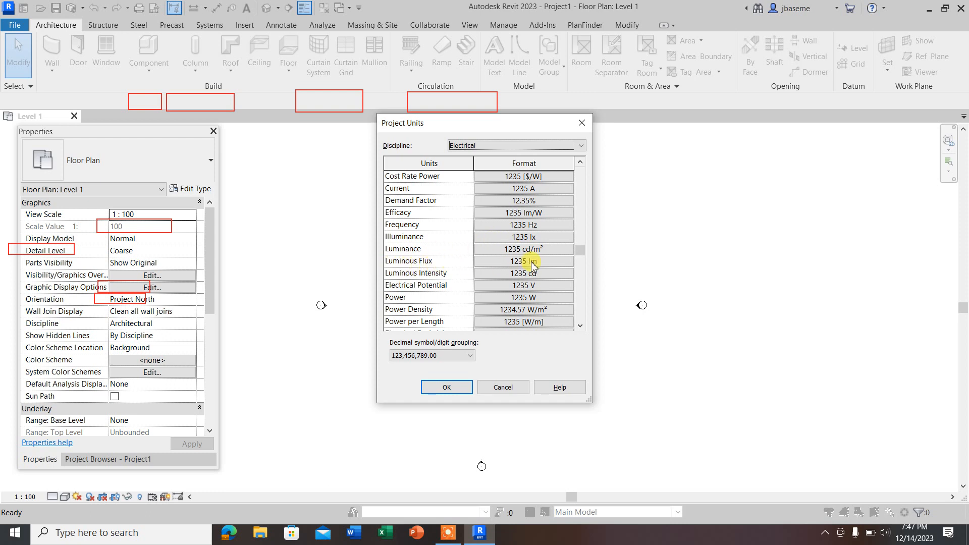
{"action": "scroll", "coordinate": [545, 269], "scroll_direction": "down", "scroll_amount": 2}
{"action": "scroll", "coordinate": [548, 278], "scroll_direction": "up", "scroll_amount": 2}
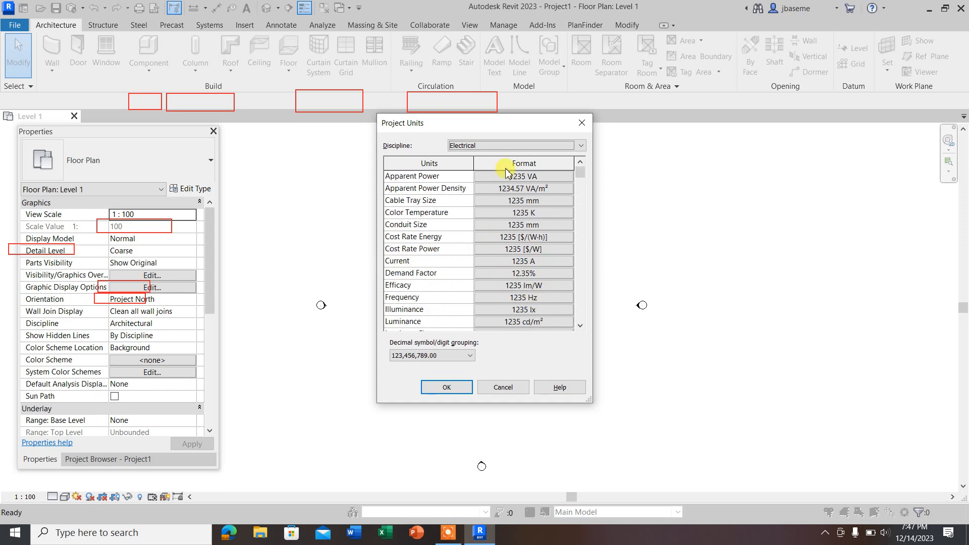
{"action": "left_click", "coordinate": [504, 145]}
{"action": "left_click", "coordinate": [460, 173]}
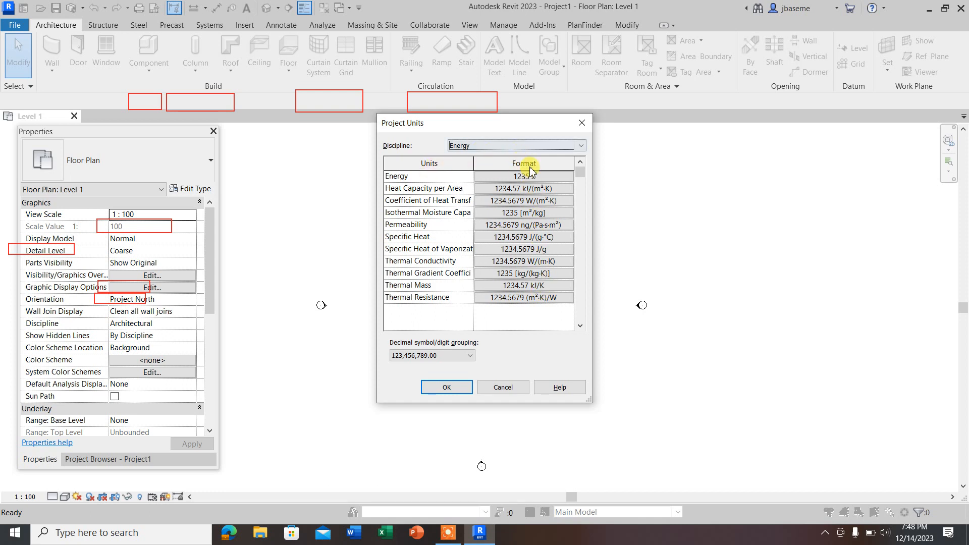
Step: Review the full list of unit formats for the HVAC discipline
{"action": "left_click", "coordinate": [515, 145]}
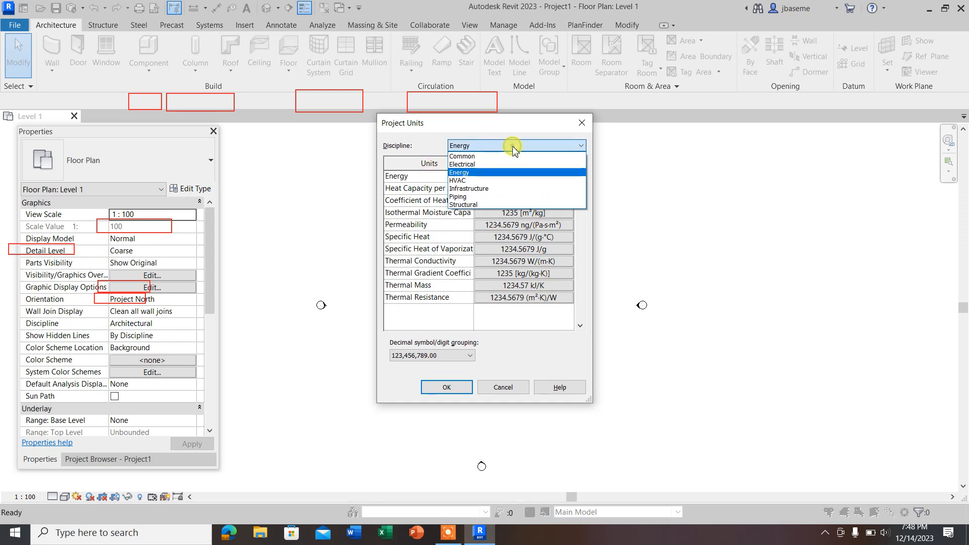
{"action": "left_click", "coordinate": [470, 180]}
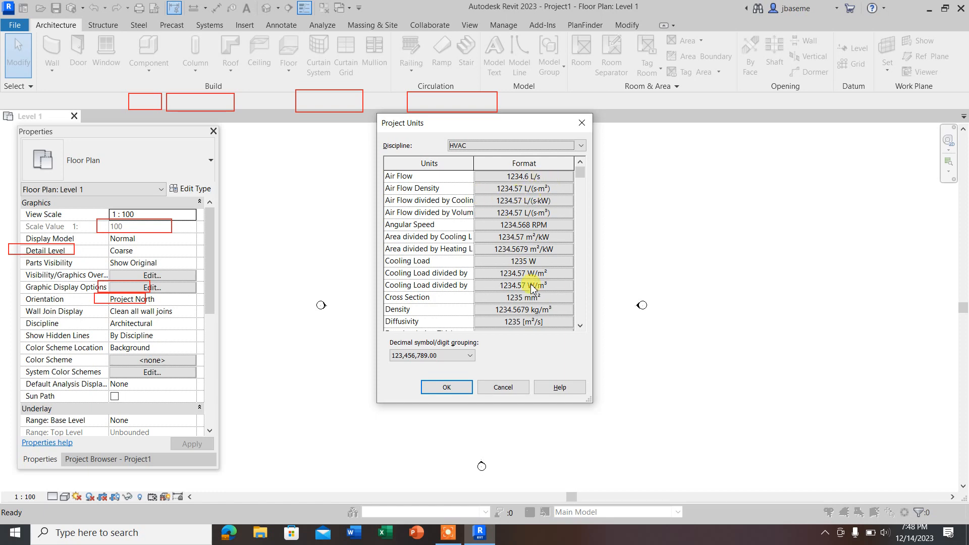
{"action": "scroll", "coordinate": [554, 306], "scroll_direction": "down", "scroll_amount": 6}
{"action": "scroll", "coordinate": [554, 307], "scroll_direction": "down", "scroll_amount": 2}
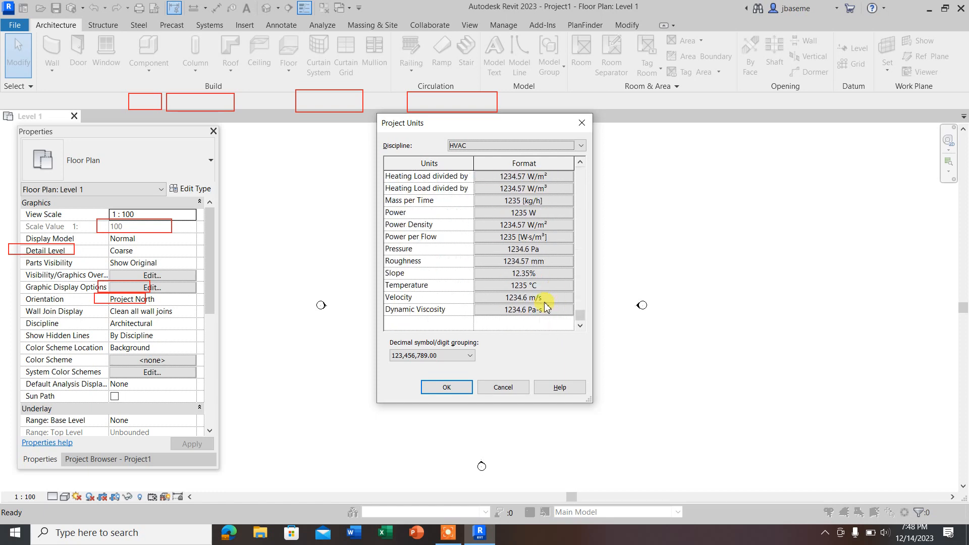
{"action": "scroll", "coordinate": [545, 305], "scroll_direction": "up", "scroll_amount": 8}
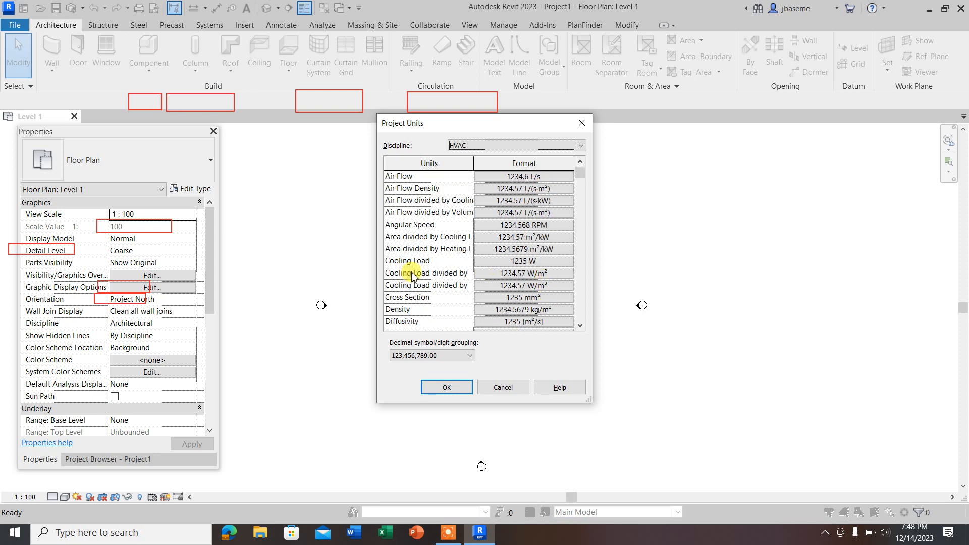
Step: Review the unit formats for the Infrastructure and Piping disciplines
{"action": "left_click", "coordinate": [474, 145]}
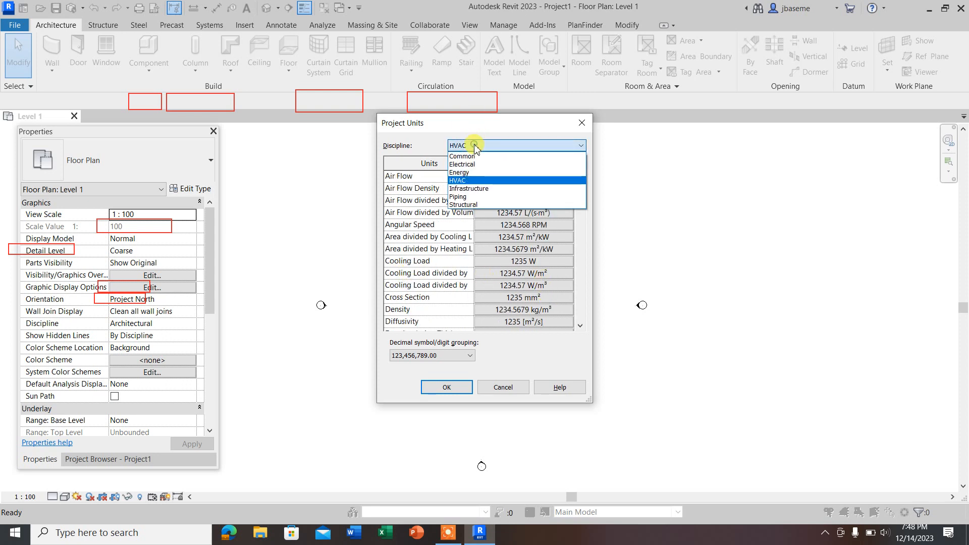
{"action": "left_click", "coordinate": [468, 189]}
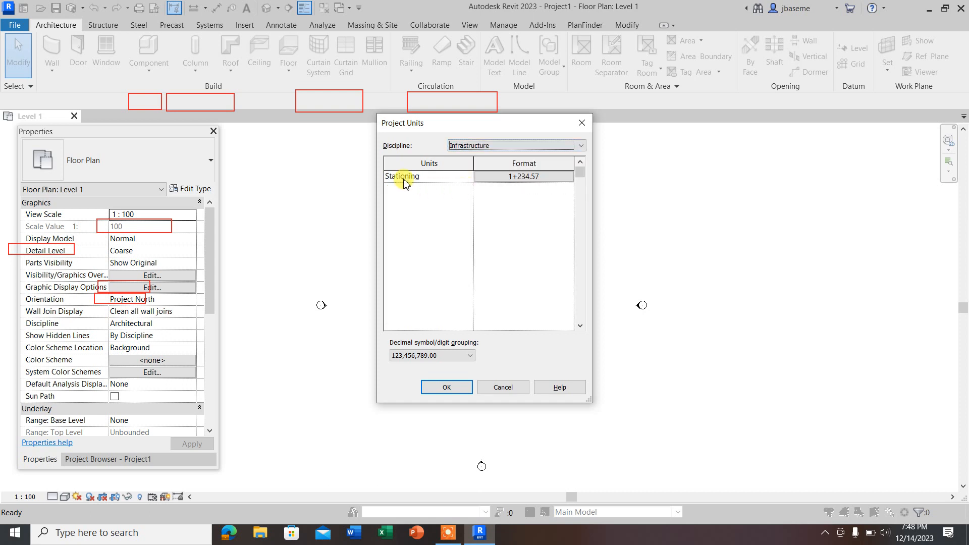
{"action": "left_click", "coordinate": [477, 145]}
{"action": "left_click", "coordinate": [466, 197]}
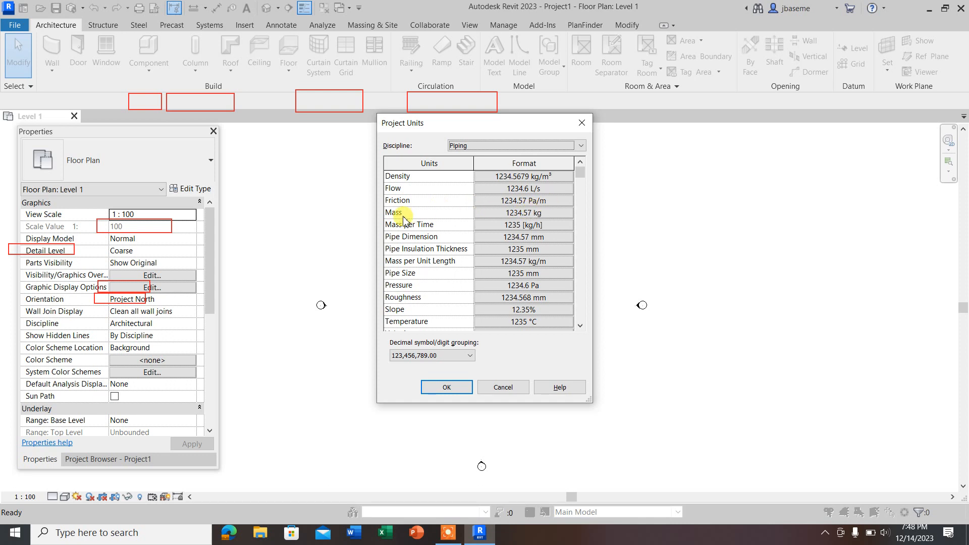
{"action": "scroll", "coordinate": [545, 217], "scroll_direction": "down", "scroll_amount": 2}
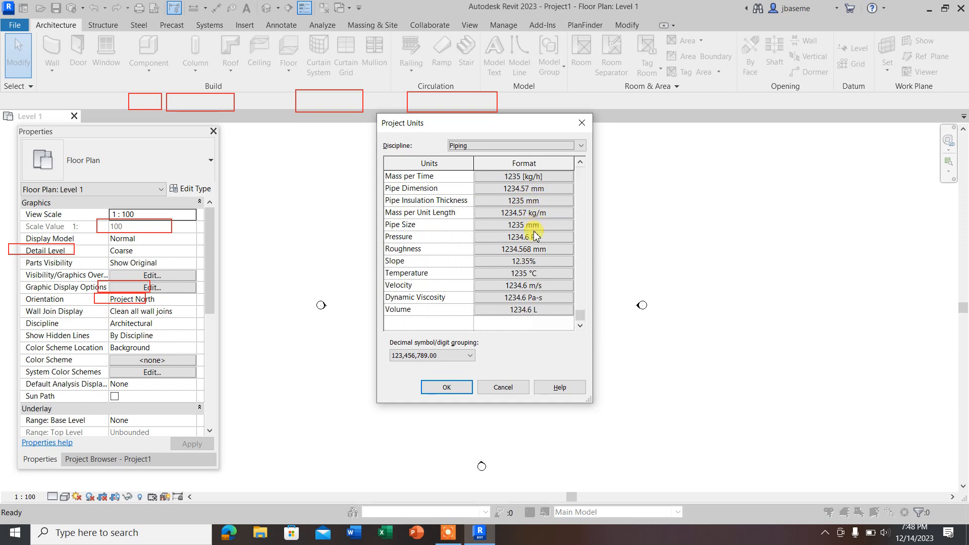
{"action": "scroll", "coordinate": [536, 223], "scroll_direction": "up", "scroll_amount": 2}
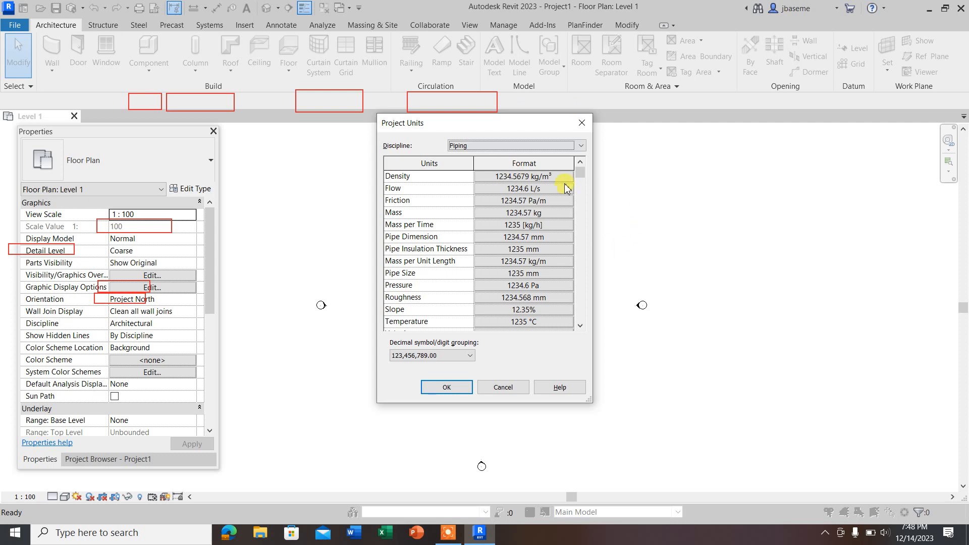
Step: Set the Common discipline's Distance format to Meters with 3 decimal places and unit symbol m, and accept the project units
{"action": "left_click", "coordinate": [528, 145]}
{"action": "left_click", "coordinate": [461, 156]}
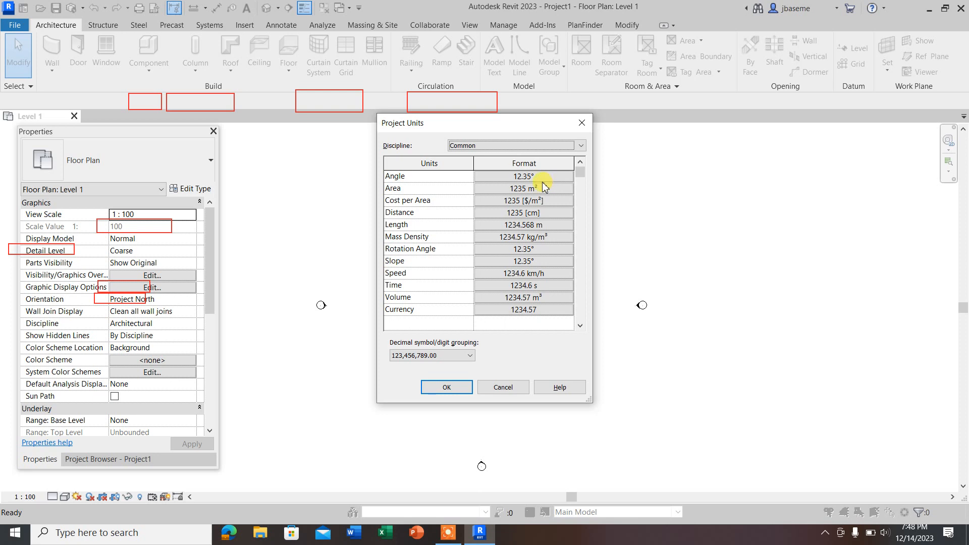
{"action": "left_click", "coordinate": [551, 213]}
{"action": "left_click", "coordinate": [492, 197]}
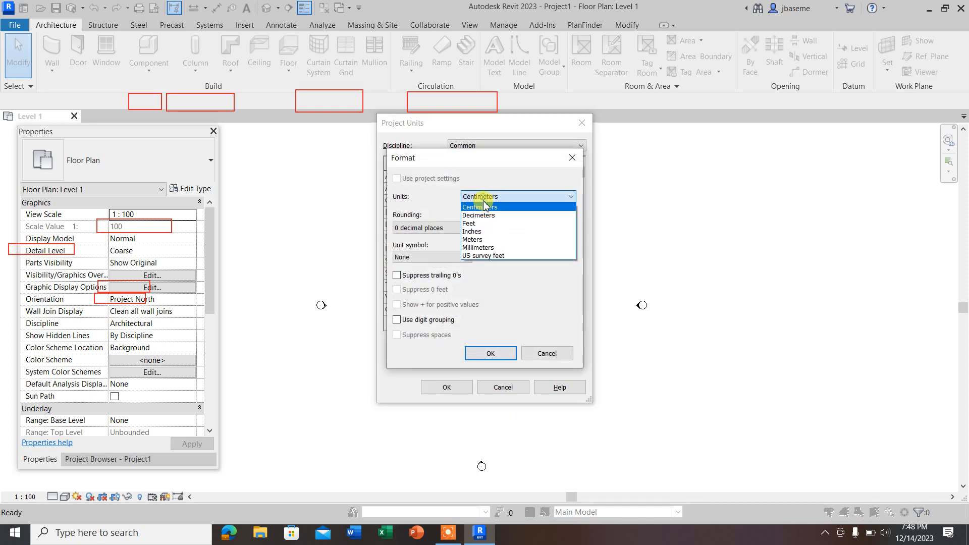
{"action": "left_click", "coordinate": [477, 240]}
{"action": "left_click", "coordinate": [422, 227]}
{"action": "left_click", "coordinate": [413, 287]}
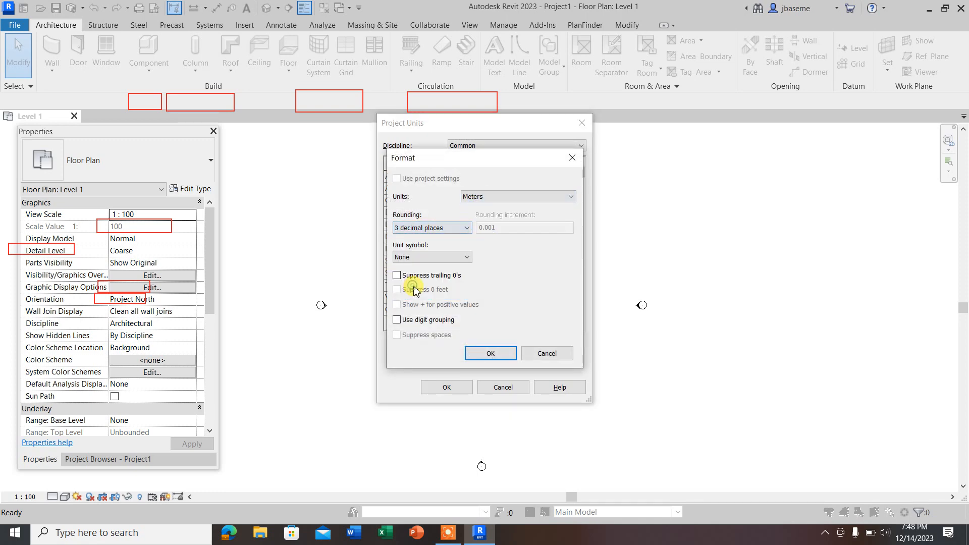
{"action": "left_click", "coordinate": [432, 257]}
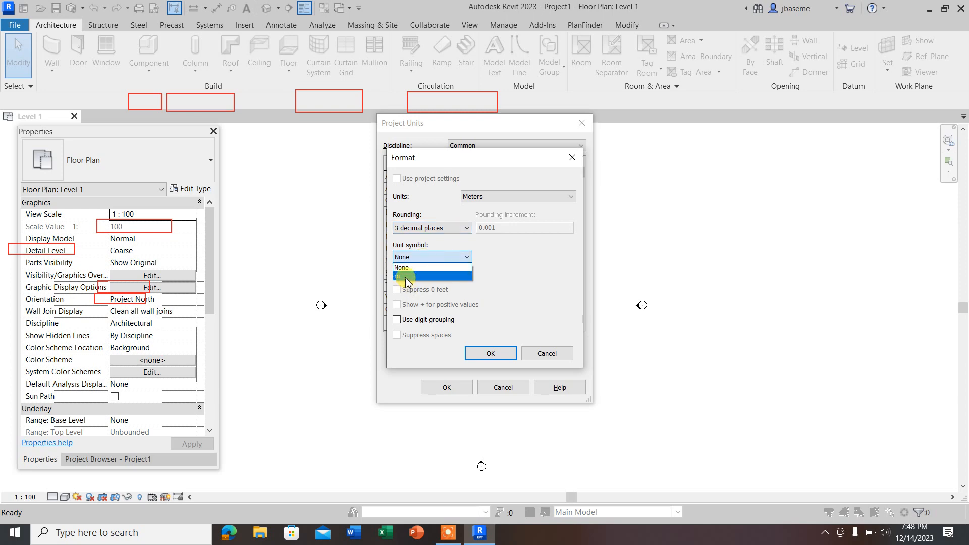
{"action": "left_click", "coordinate": [406, 276]}
{"action": "left_click", "coordinate": [491, 354]}
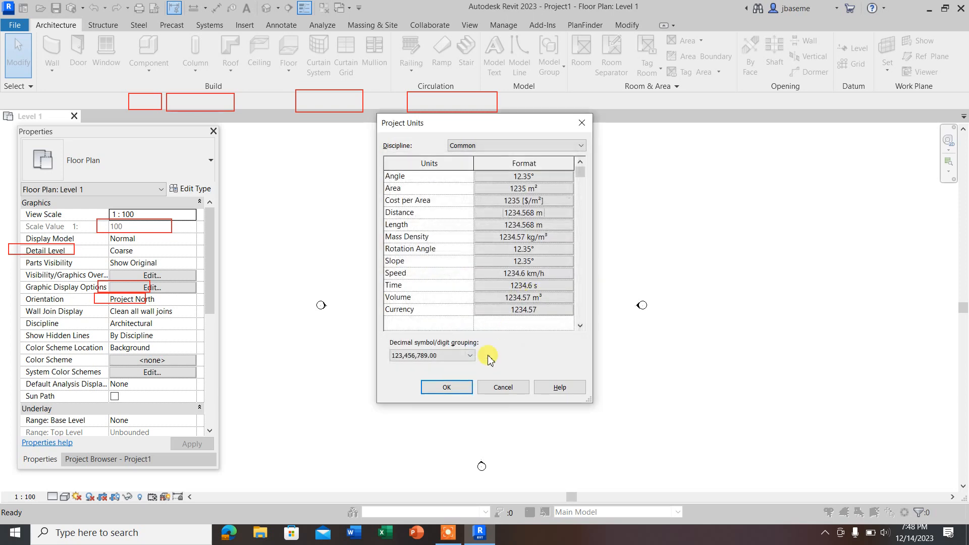
{"action": "left_click", "coordinate": [444, 387]}
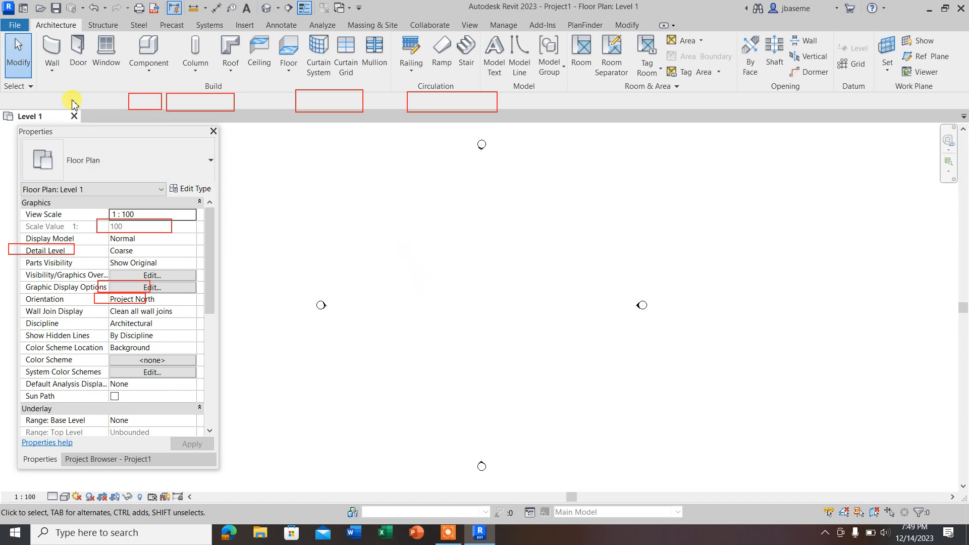
Step: Draw a horizontal architectural wall about 7 m long on Level 1, using Basic Wall Generic - 200mm
{"action": "left_click", "coordinate": [53, 75]}
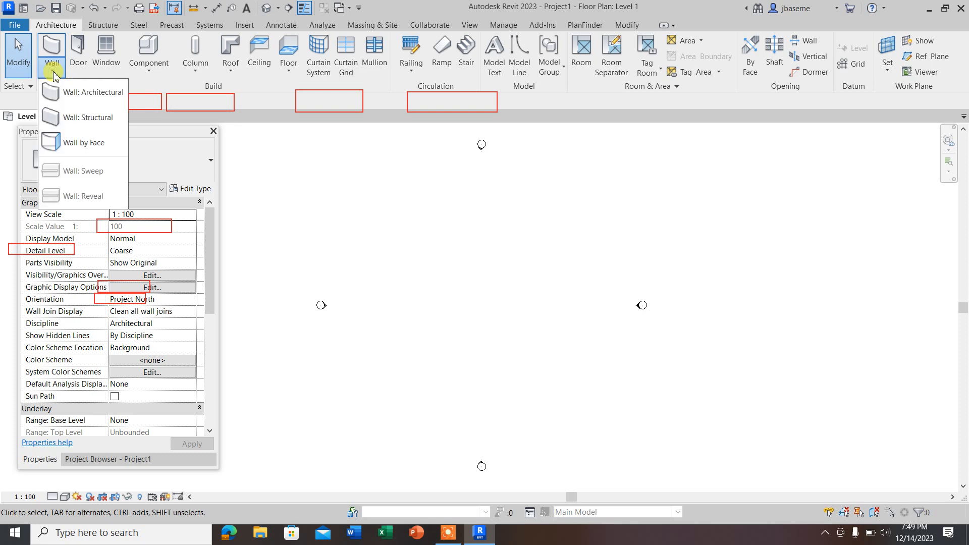
{"action": "left_click", "coordinate": [91, 93]}
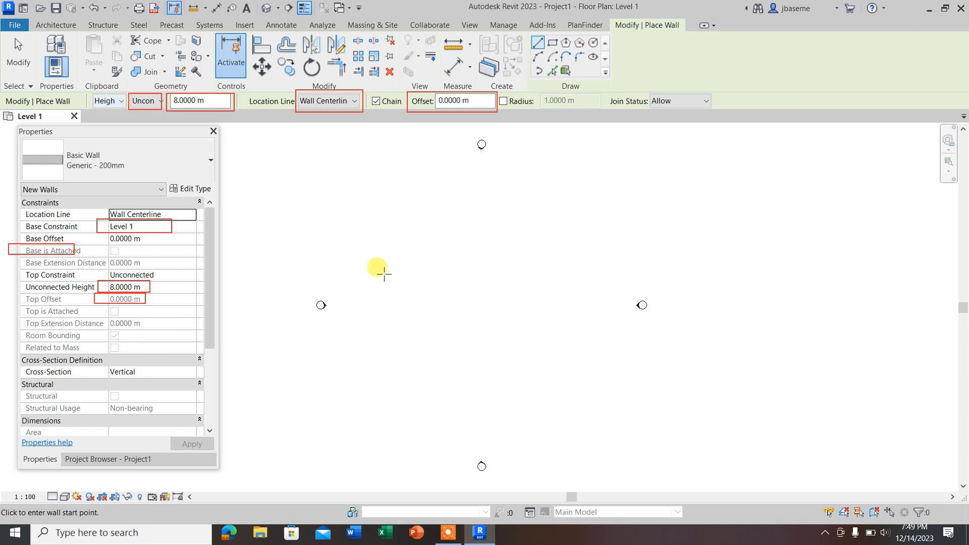
{"action": "left_click", "coordinate": [410, 264]}
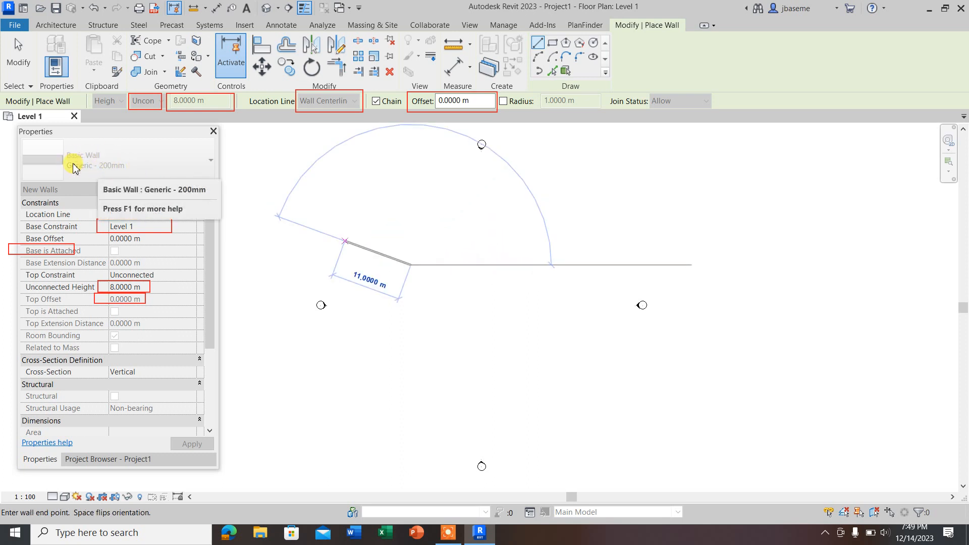
{"action": "left_click", "coordinate": [455, 264]}
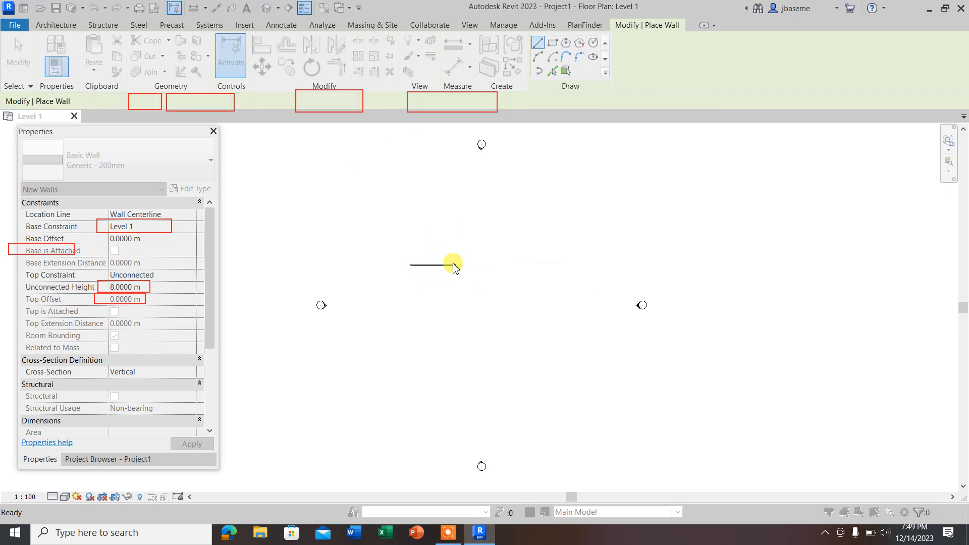
Step: Reopen the Project Units settings, close them without edits, and end wall placement
{"action": "key", "text": "u"}
{"action": "key", "text": "n"}
{"action": "left_click", "coordinate": [579, 122]}
{"action": "key", "text": "Escape"}
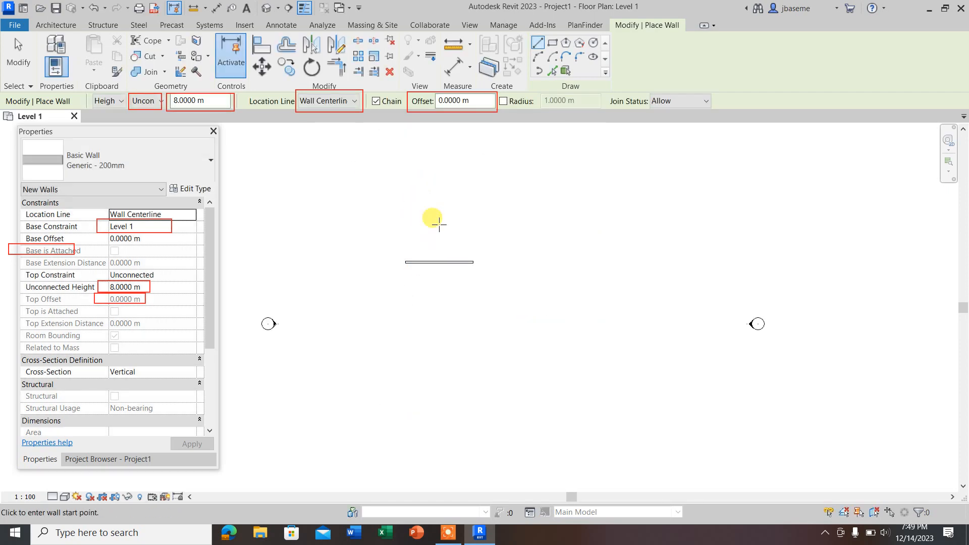
{"action": "key", "text": "Escape"}
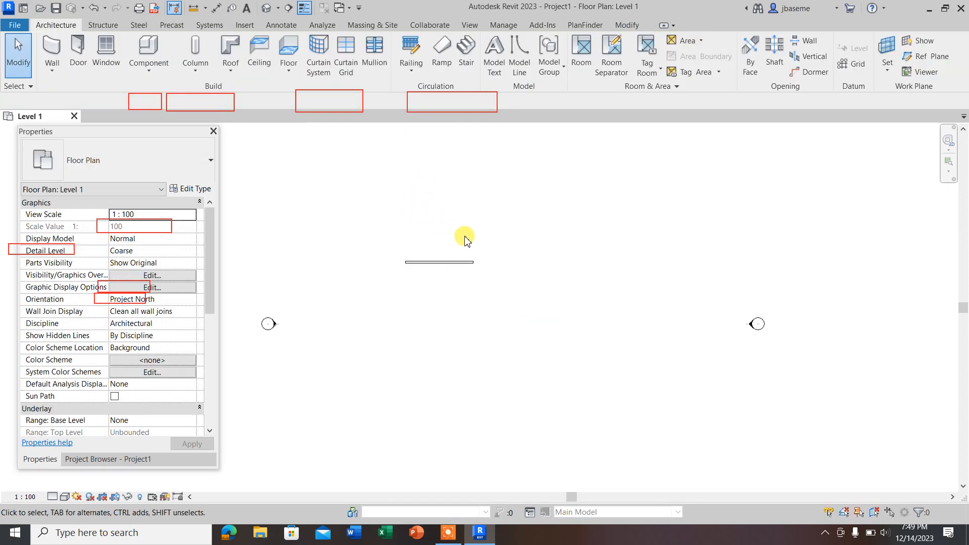
Step: Select the drawn wall to check its length and properties, and clear the selection
{"action": "scroll", "coordinate": [409, 272], "scroll_direction": "up", "scroll_amount": 4}
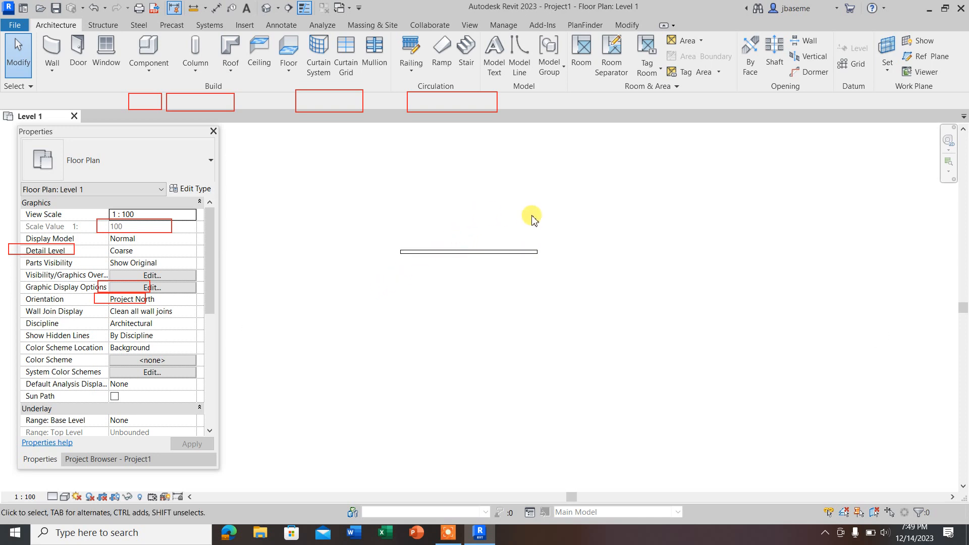
{"action": "left_click_drag", "start_coordinate": [533, 217], "coordinate": [460, 280]}
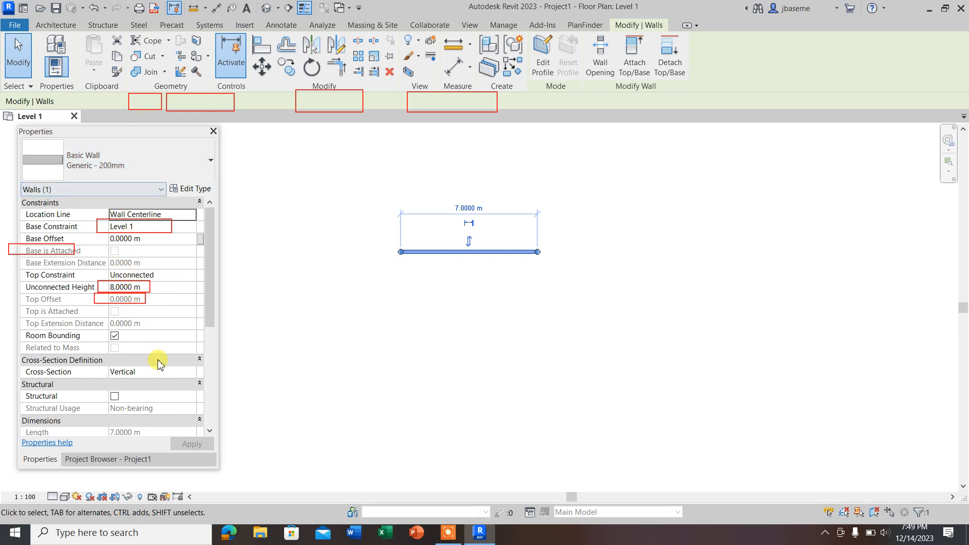
{"action": "left_click", "coordinate": [497, 292]}
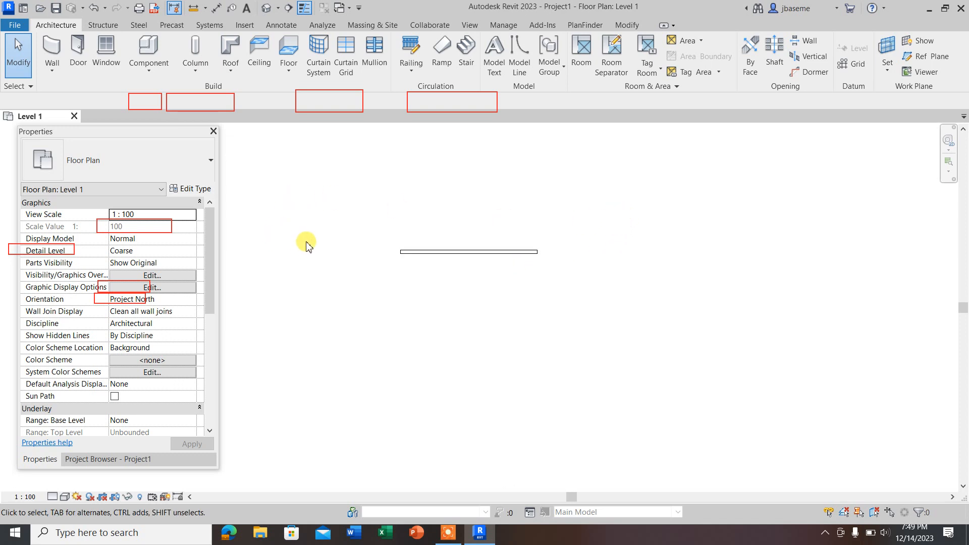
Step: Inspect the wall up close in the floor plan, reselect it to read its length dimension, and deselect it
{"action": "scroll", "coordinate": [439, 234], "scroll_direction": "up", "scroll_amount": 5}
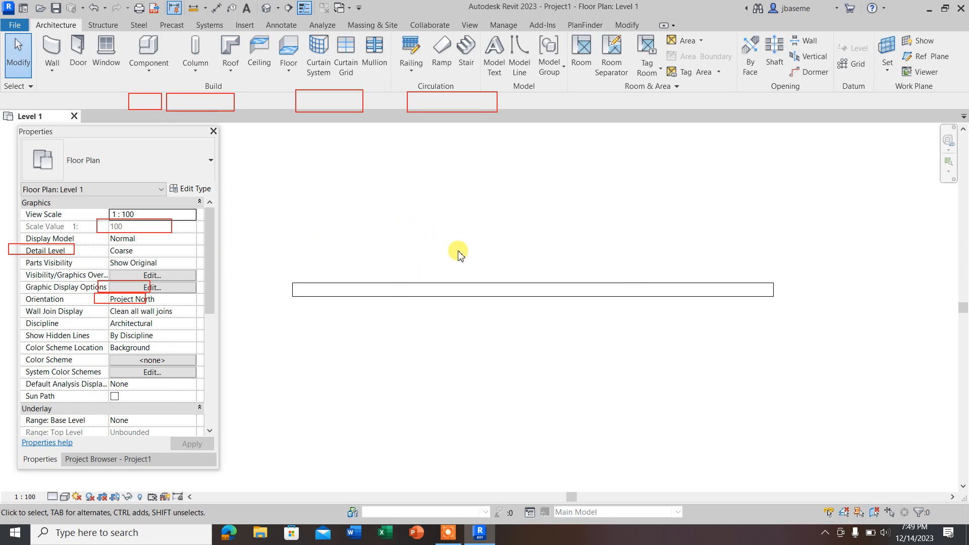
{"action": "scroll", "coordinate": [459, 260], "scroll_direction": "down", "scroll_amount": 4}
{"action": "scroll", "coordinate": [471, 275], "scroll_direction": "up", "scroll_amount": 5}
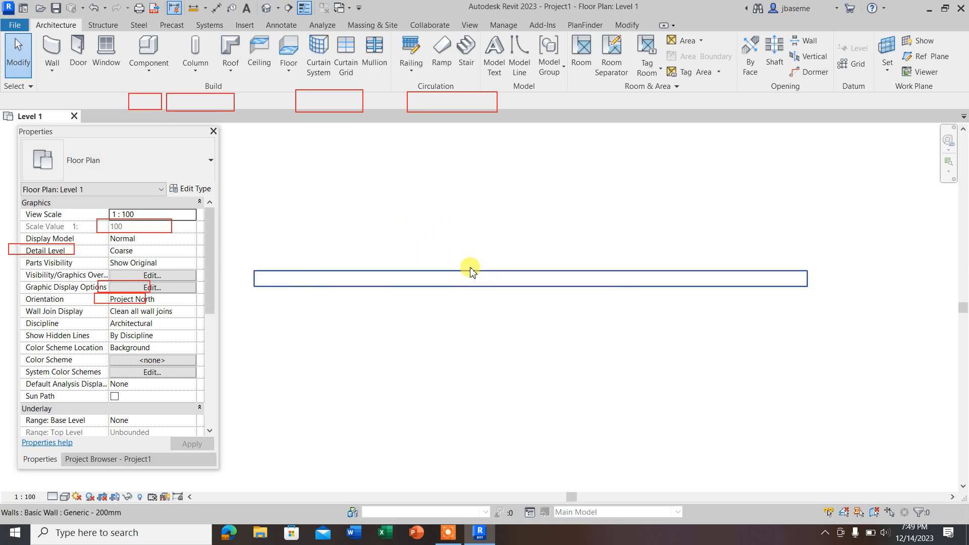
{"action": "scroll", "coordinate": [471, 271], "scroll_direction": "down", "scroll_amount": 4}
{"action": "scroll", "coordinate": [471, 265], "scroll_direction": "up", "scroll_amount": 4}
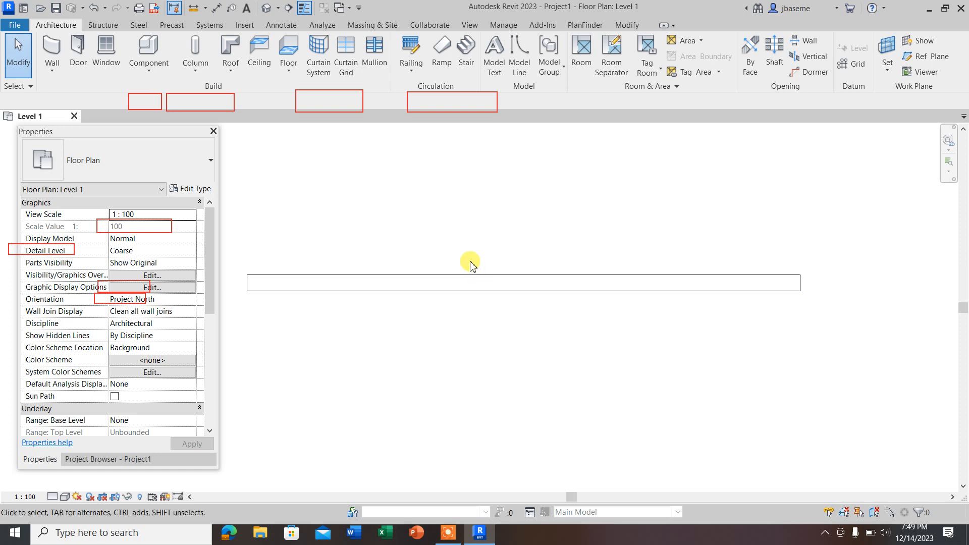
{"action": "scroll", "coordinate": [471, 262], "scroll_direction": "down", "scroll_amount": 1}
{"action": "middle_click_drag", "start_coordinate": [482, 258], "coordinate": [506, 228]}
{"action": "scroll", "coordinate": [506, 228], "scroll_direction": "up", "scroll_amount": 1}
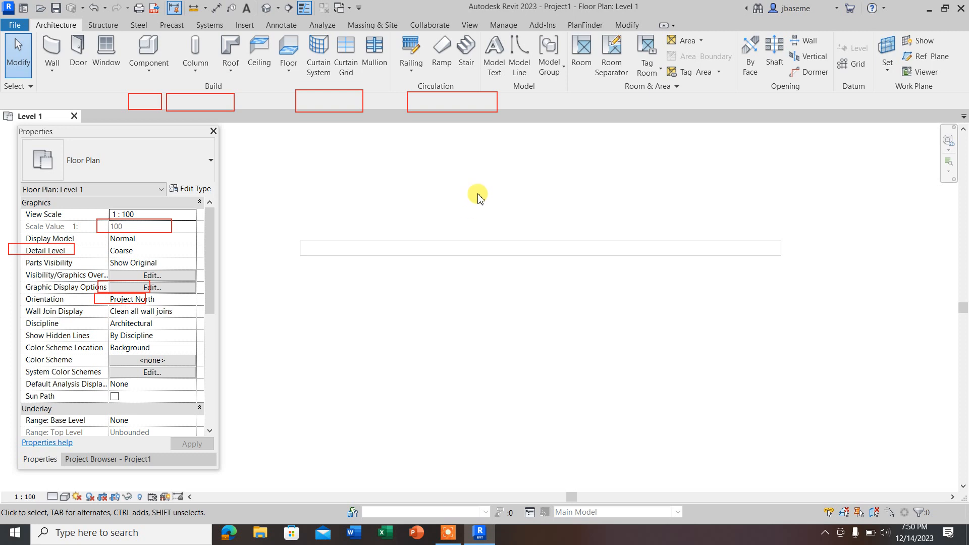
{"action": "scroll", "coordinate": [492, 289], "scroll_direction": "down", "scroll_amount": 1}
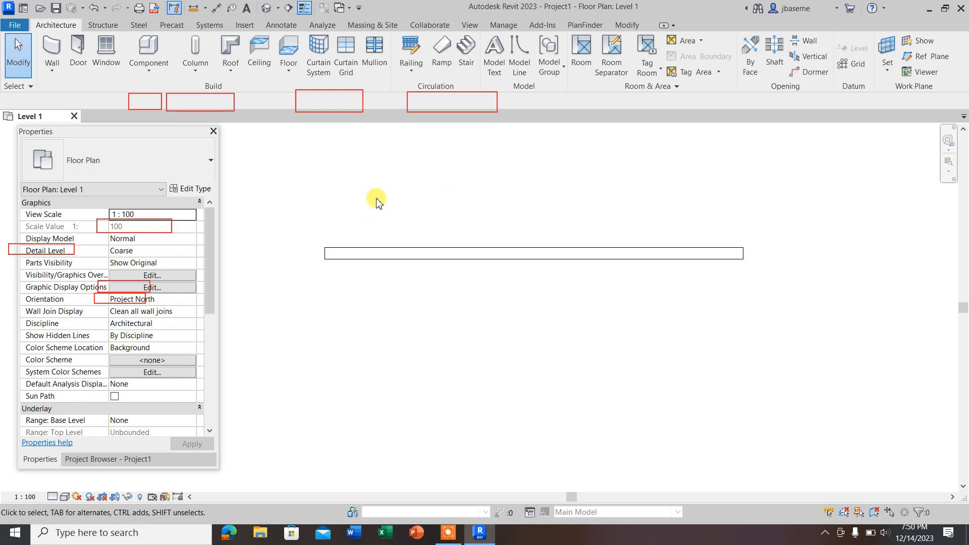
{"action": "left_click", "coordinate": [393, 250]}
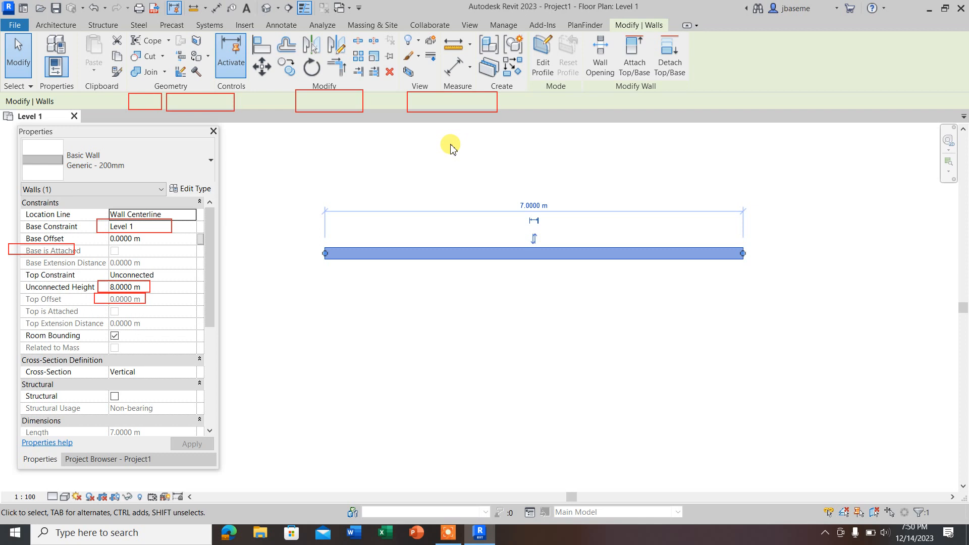
{"action": "left_click", "coordinate": [411, 165]}
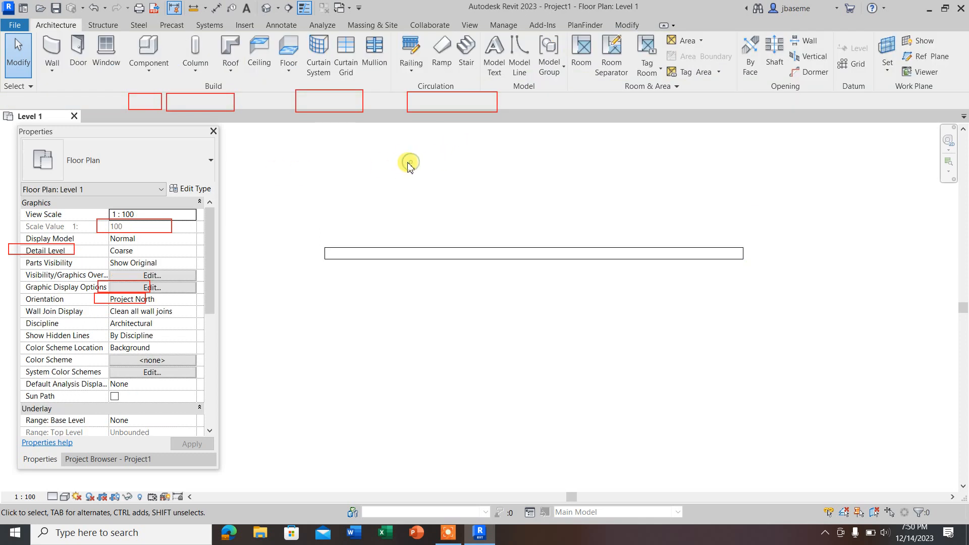
Step: Select the wall with a crossing selection that touches only its right end, and clear the selection
{"action": "scroll", "coordinate": [363, 208], "scroll_direction": "down", "scroll_amount": 1}
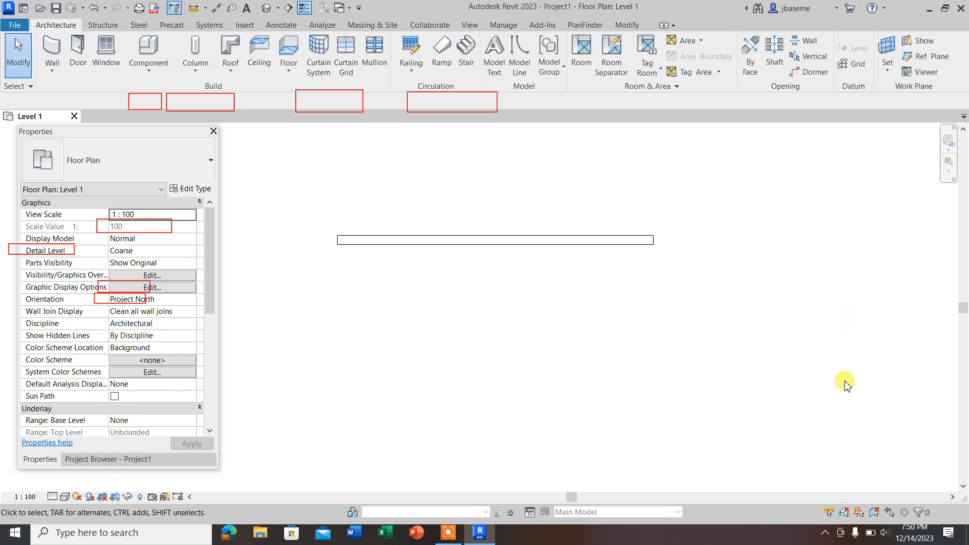
{"action": "left_click_drag", "start_coordinate": [820, 397], "coordinate": [643, 207]}
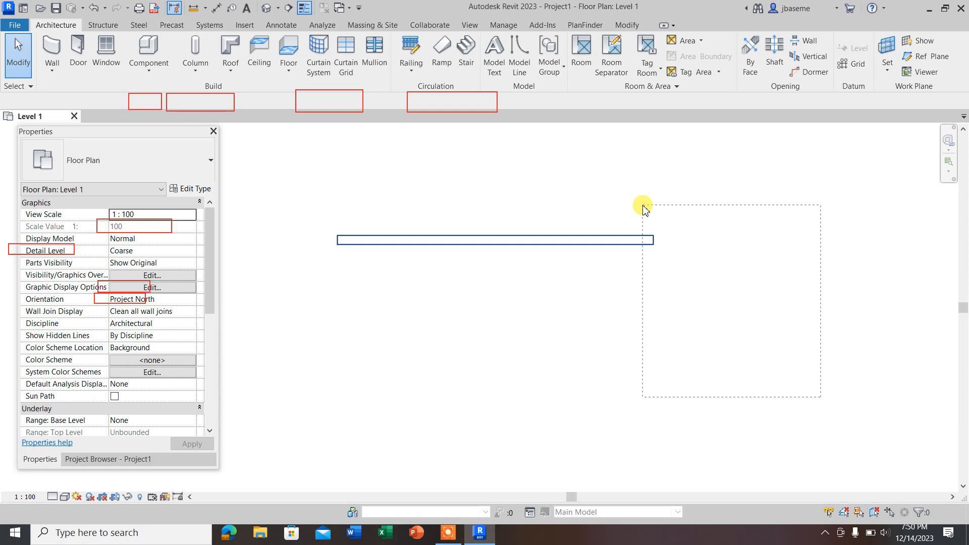
{"action": "left_click_drag", "start_coordinate": [645, 208], "coordinate": [643, 206]}
{"action": "left_click", "coordinate": [746, 221]}
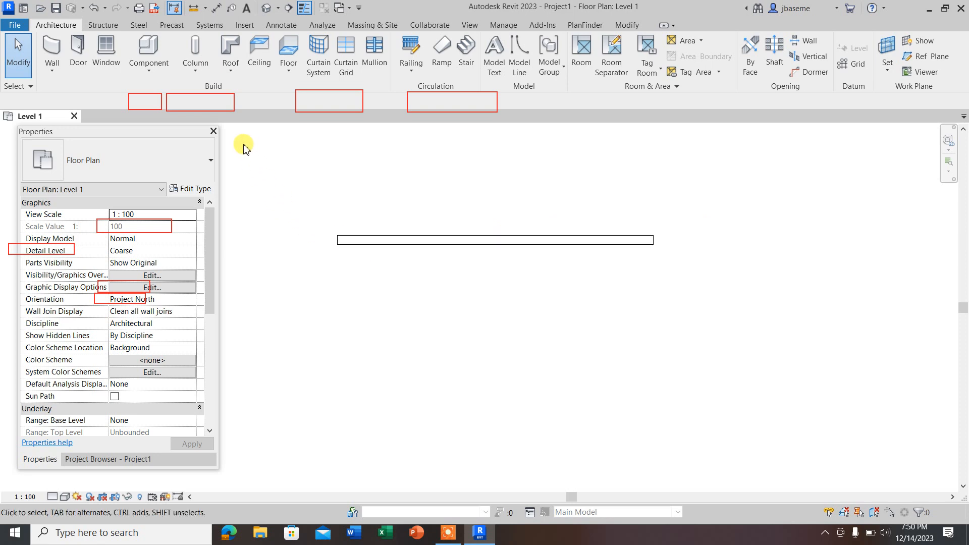
Step: Try window selections covering only part of the wall, select it by enclosing it completely, and clear the selection
{"action": "left_click_drag", "start_coordinate": [244, 145], "coordinate": [403, 319]}
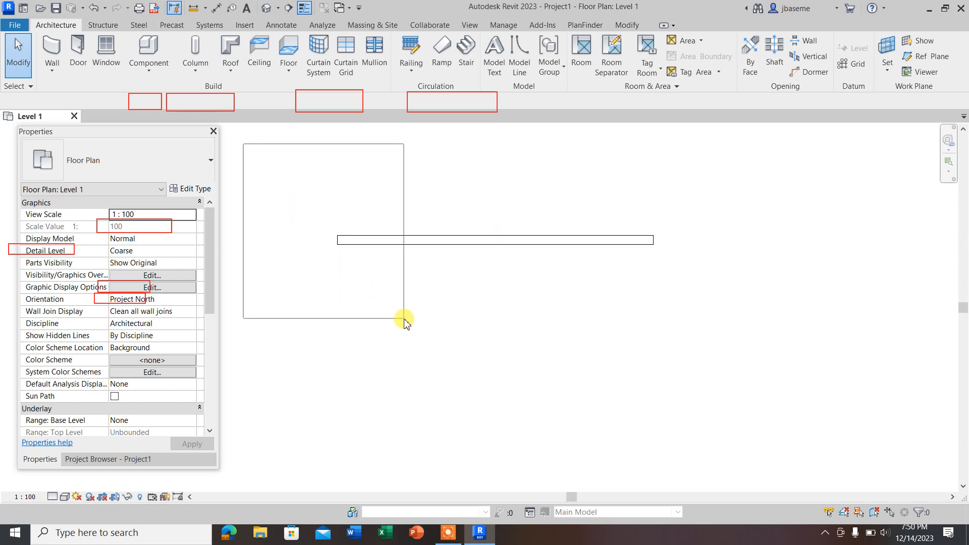
{"action": "mouse_move", "coordinate": [404, 319]}
{"action": "left_mouse_down"}
{"action": "mouse_move", "coordinate": [439, 340]}
{"action": "mouse_move", "coordinate": [415, 309]}
{"action": "left_mouse_up"}
{"action": "left_click_drag", "start_coordinate": [304, 184], "coordinate": [489, 341]}
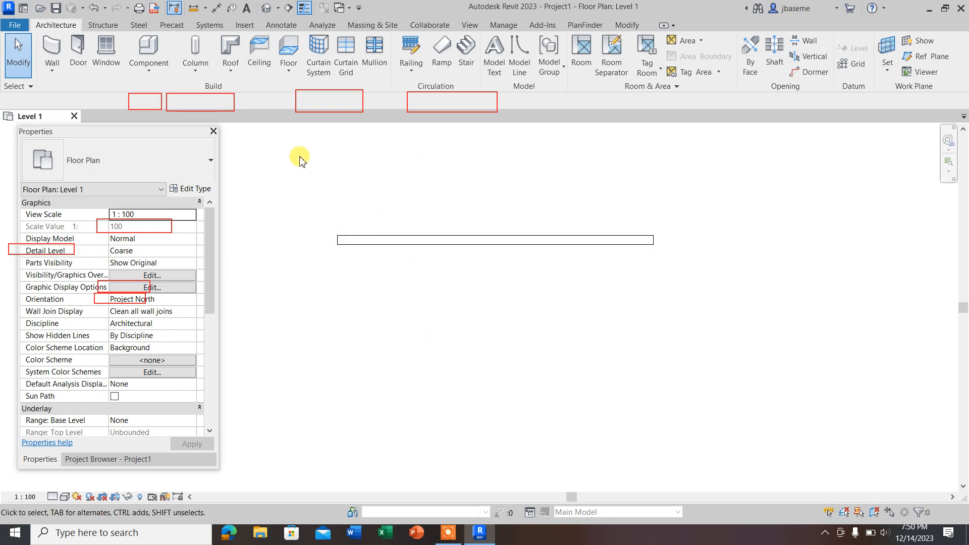
{"action": "mouse_move", "coordinate": [249, 130]}
{"action": "left_mouse_down"}
{"action": "mouse_move", "coordinate": [353, 240]}
{"action": "mouse_move", "coordinate": [460, 294]}
{"action": "mouse_move", "coordinate": [728, 338]}
{"action": "mouse_move", "coordinate": [631, 334]}
{"action": "left_mouse_up"}
{"action": "mouse_move", "coordinate": [280, 167]}
{"action": "left_mouse_down"}
{"action": "mouse_move", "coordinate": [488, 329]}
{"action": "mouse_move", "coordinate": [426, 287]}
{"action": "mouse_move", "coordinate": [683, 343]}
{"action": "left_mouse_up"}
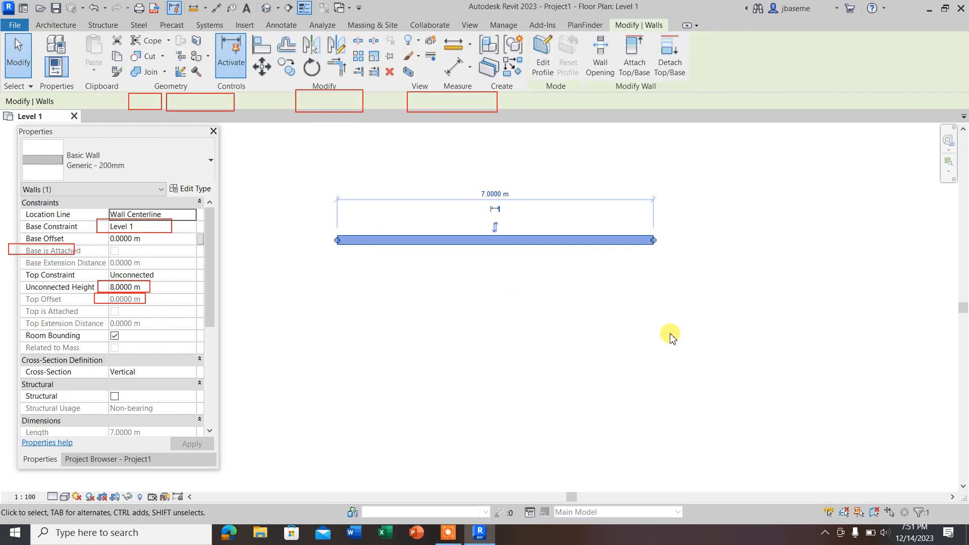
{"action": "left_click", "coordinate": [662, 339]}
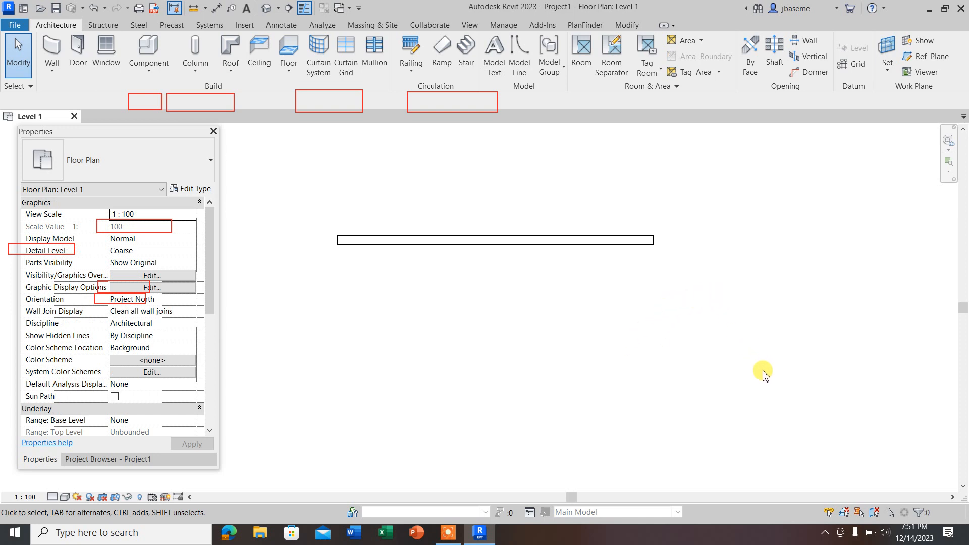
Step: Repeat the crossing selection over the wall's right end and the window selection around the whole wall, clearing each selection
{"action": "left_click_drag", "start_coordinate": [814, 388], "coordinate": [650, 203]}
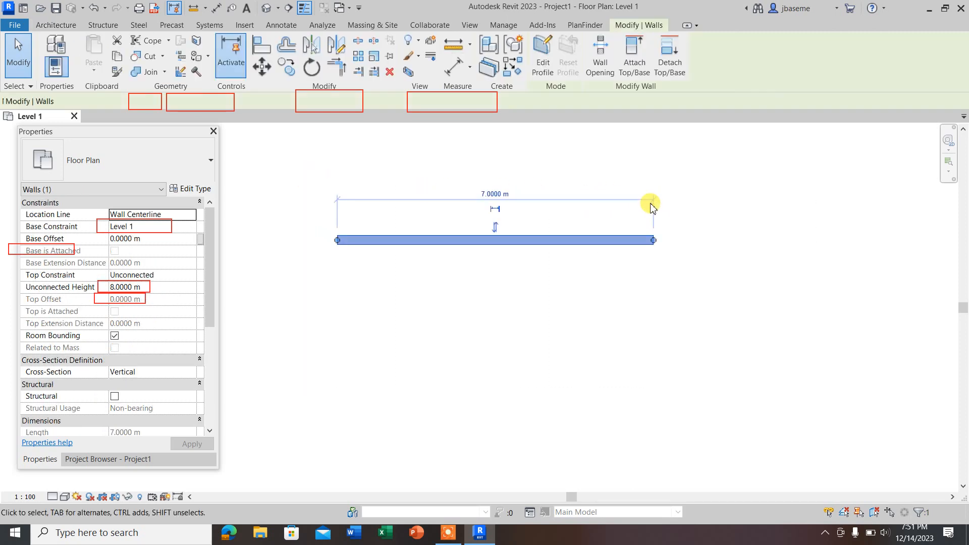
{"action": "left_click", "coordinate": [687, 247]}
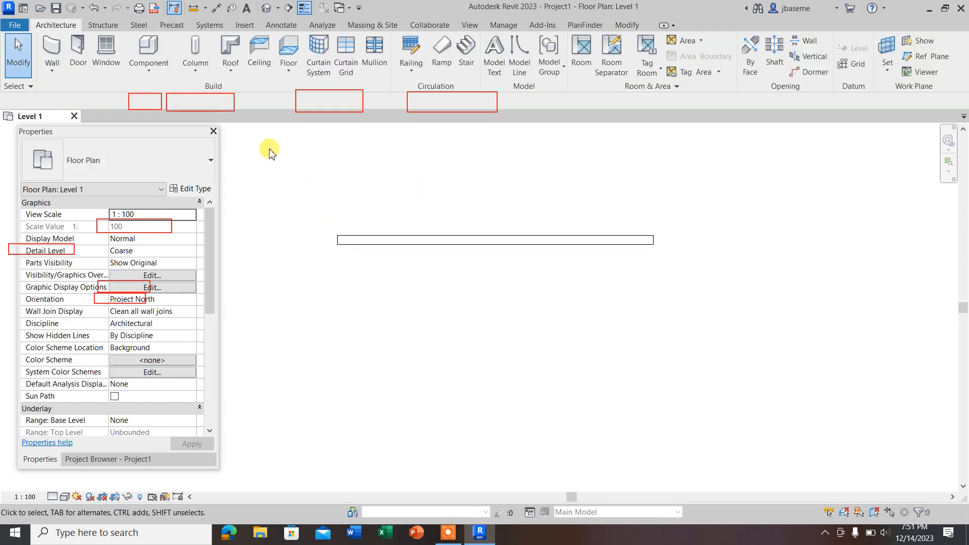
{"action": "left_click_drag", "start_coordinate": [268, 149], "coordinate": [740, 396]}
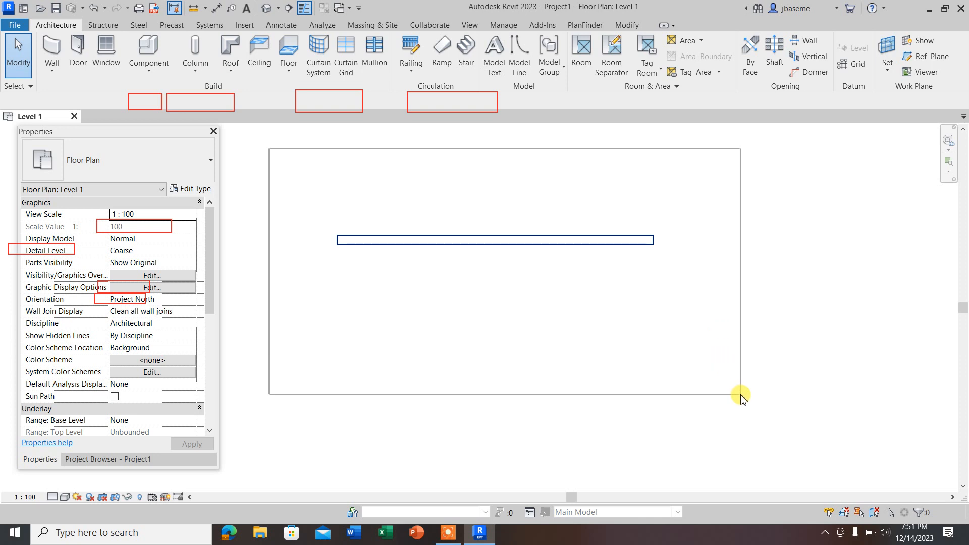
{"action": "left_click_drag", "start_coordinate": [741, 395], "coordinate": [742, 396]}
{"action": "left_click", "coordinate": [621, 339]}
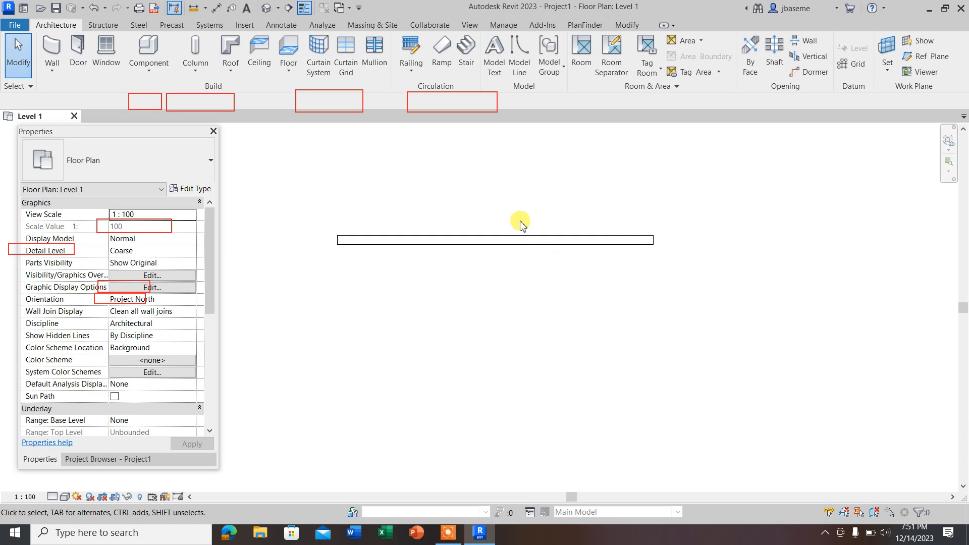
Step: Repeat the last command, Project Units, from the empty drawing area and close its settings without edits
{"action": "right_click", "coordinate": [459, 188]}
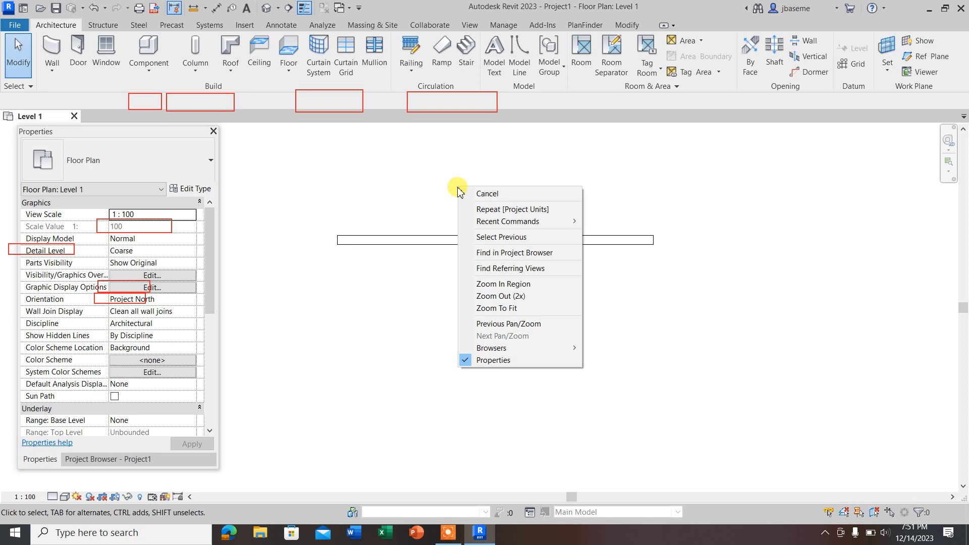
{"action": "right_click", "coordinate": [433, 166]}
{"action": "right_click", "coordinate": [433, 166]}
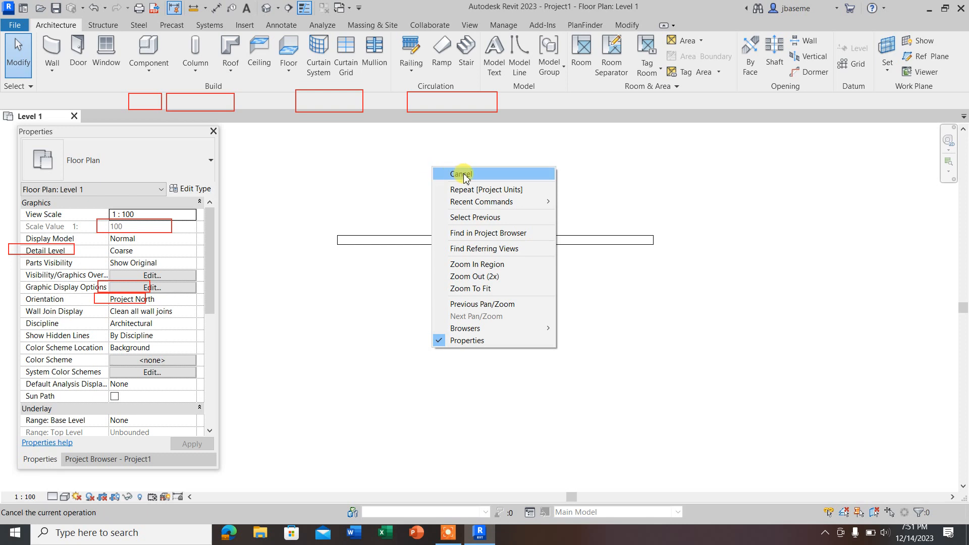
{"action": "left_click", "coordinate": [496, 190]}
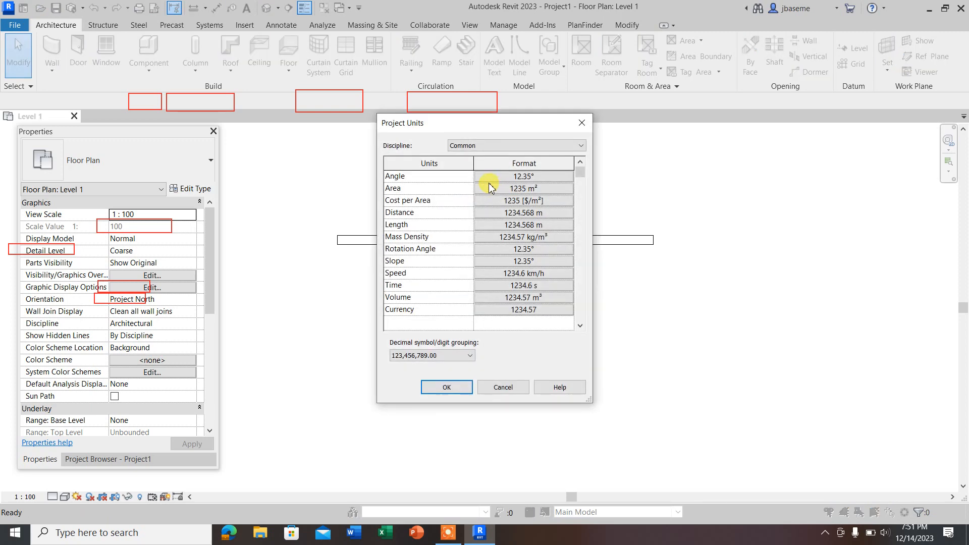
{"action": "left_click", "coordinate": [583, 120]}
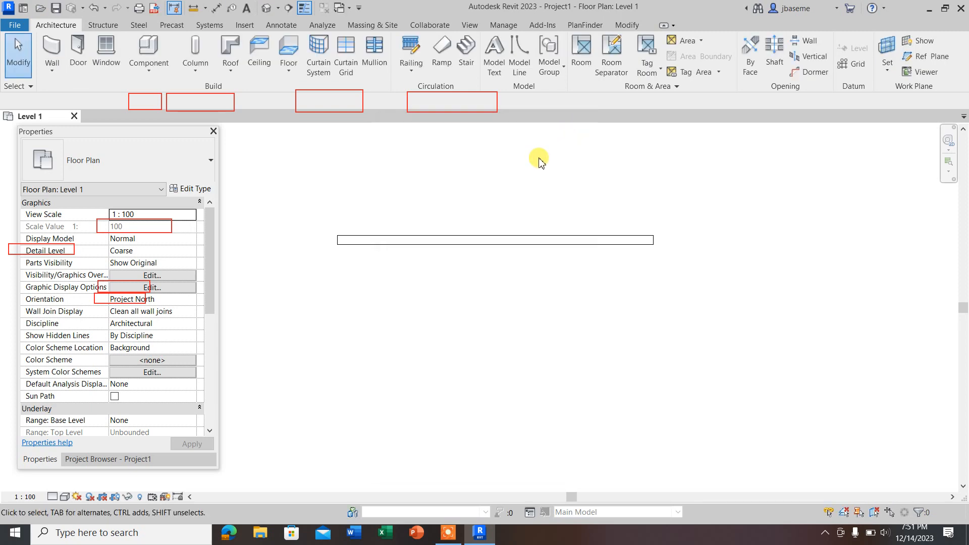
{"action": "key", "text": "Return"}
{"action": "left_click", "coordinate": [582, 122]}
Step: Restore the last wall selection with Select Previous, and clear it
{"action": "right_click", "coordinate": [513, 163]}
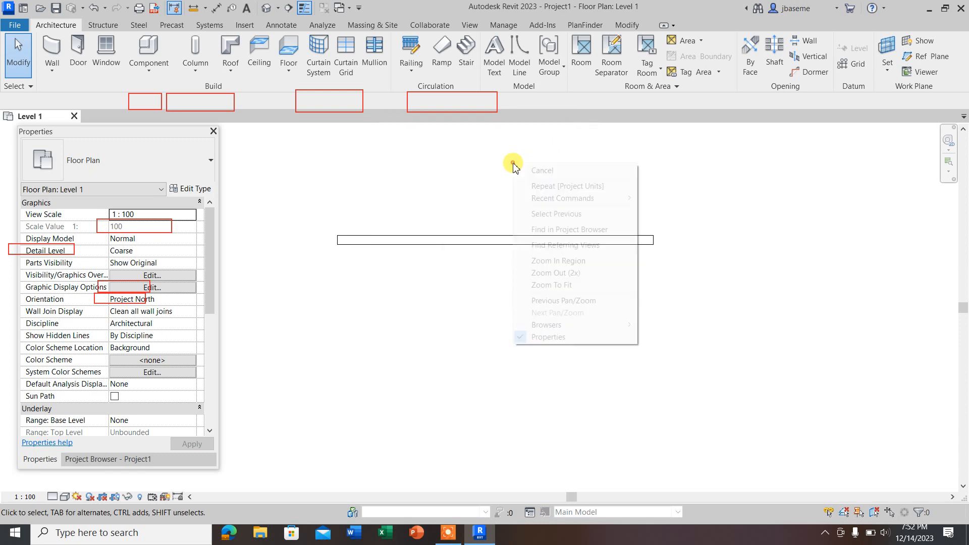
{"action": "mouse_move", "coordinate": [563, 202]}
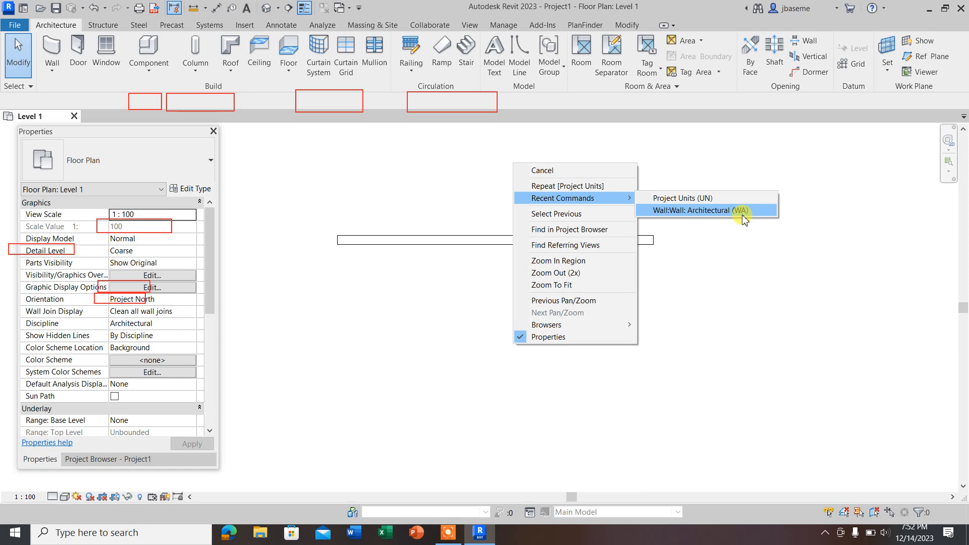
{"action": "left_click", "coordinate": [548, 214]}
{"action": "left_click", "coordinate": [711, 204]}
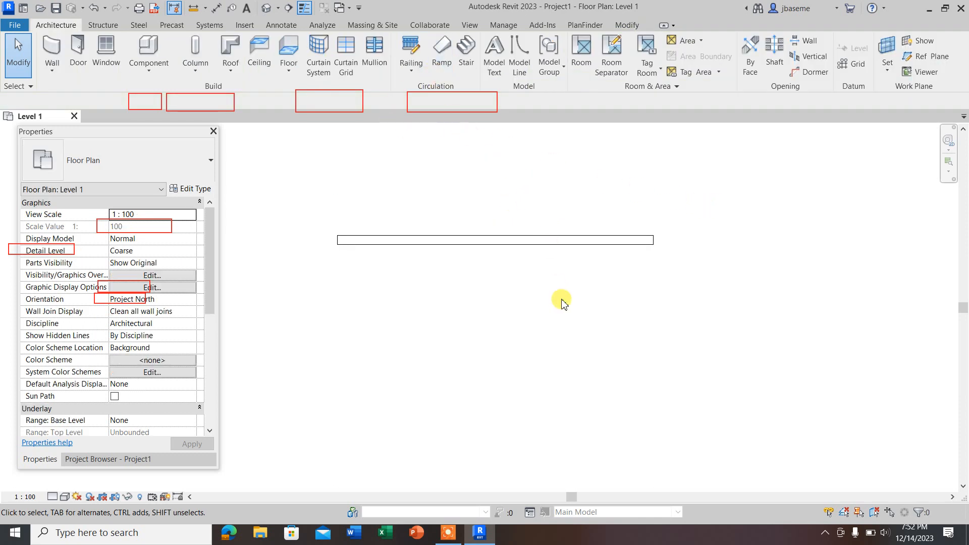
Step: Locate the current Level 1 floor plan with Find in Project Browser, return to its properties, and repeat the lookup
{"action": "right_click", "coordinate": [513, 188]}
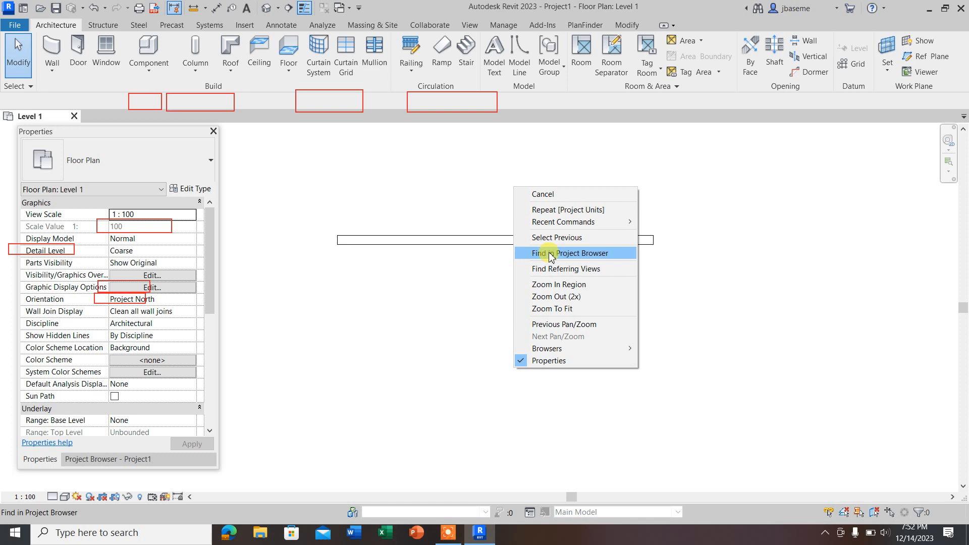
{"action": "left_click", "coordinate": [552, 253]}
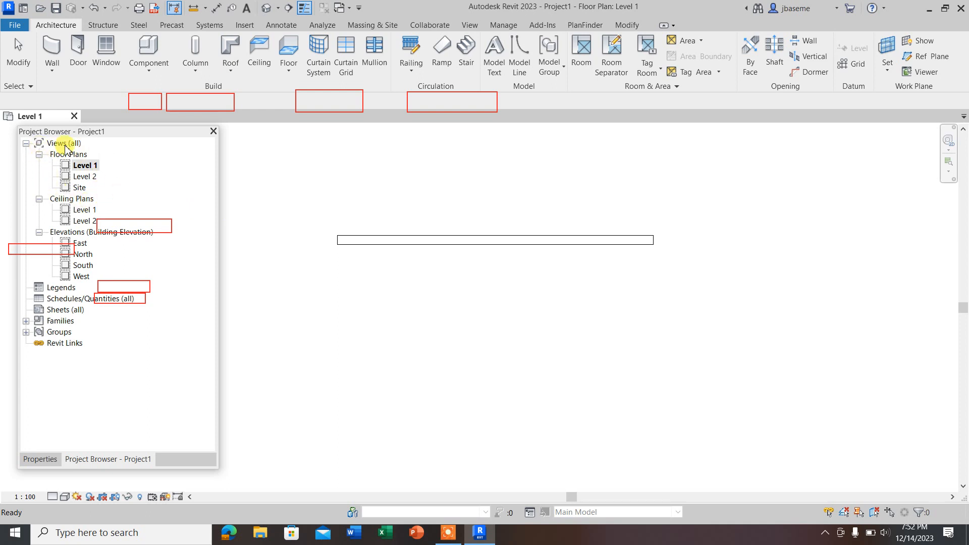
{"action": "left_click", "coordinate": [48, 460]}
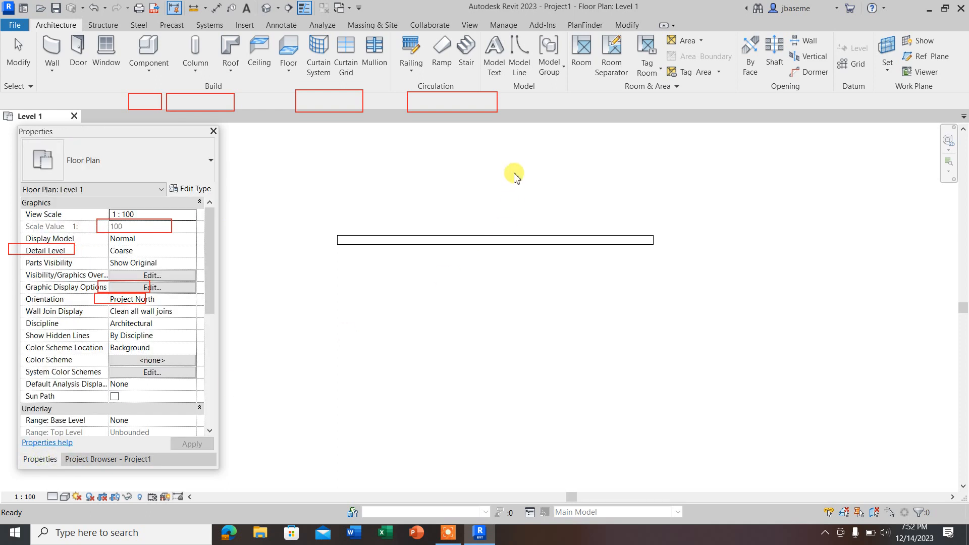
{"action": "right_click", "coordinate": [513, 142]}
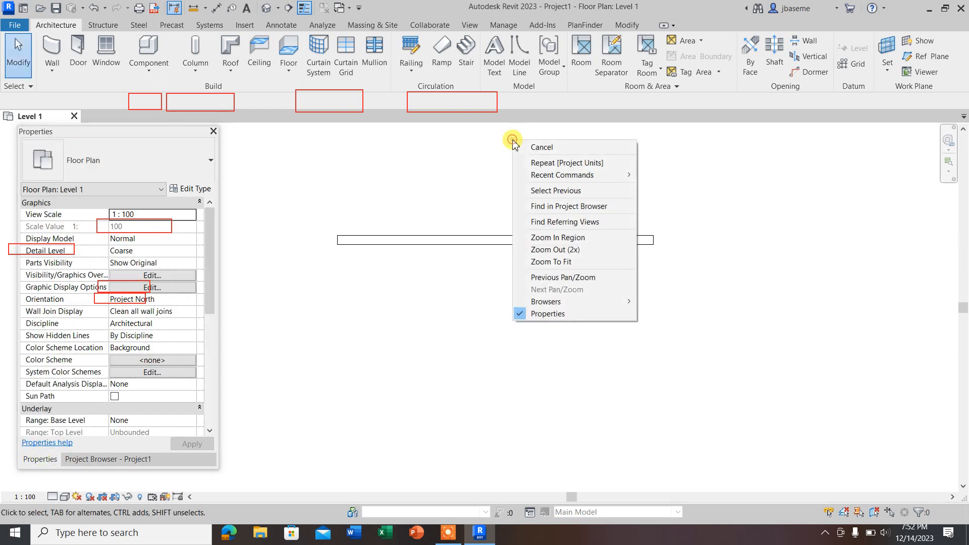
{"action": "left_click", "coordinate": [557, 211]}
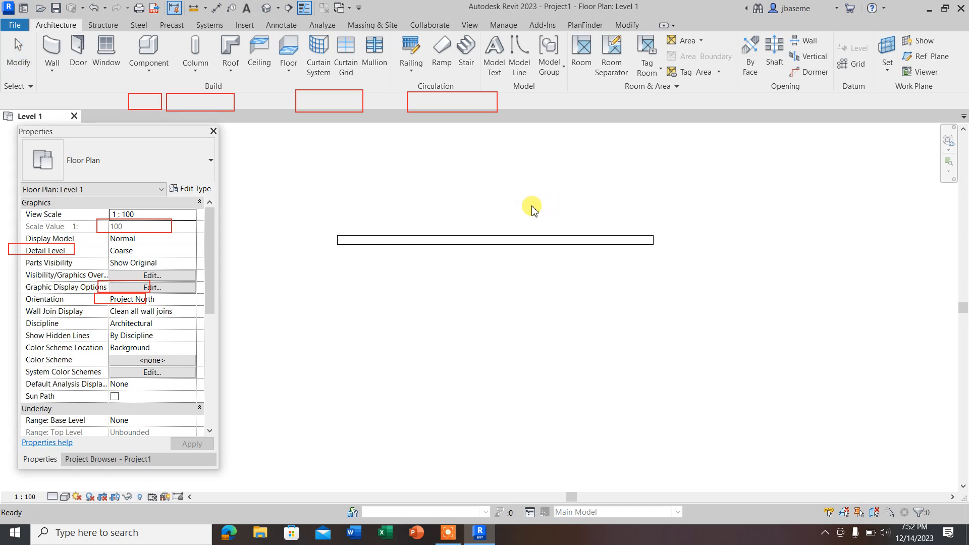
{"action": "right_click", "coordinate": [461, 171]}
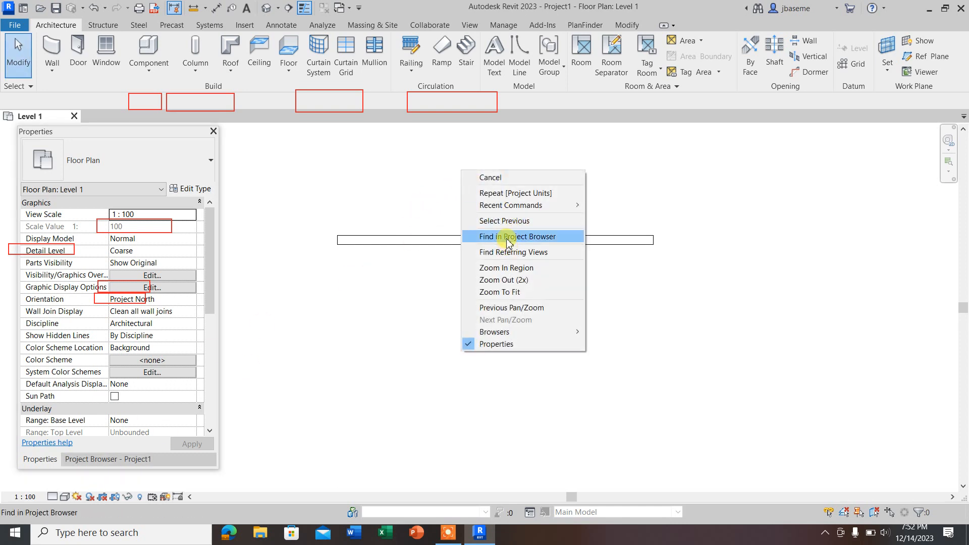
{"action": "left_click", "coordinate": [507, 237]}
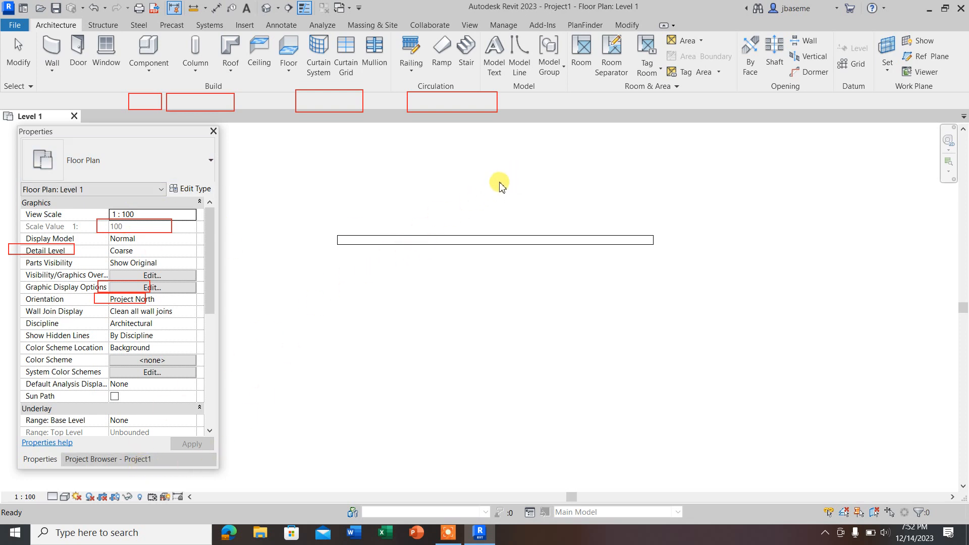
Step: Zoom in on a small region above the wall, zoom out 2x, and zoom to fit the whole floor plan
{"action": "right_click", "coordinate": [502, 165]}
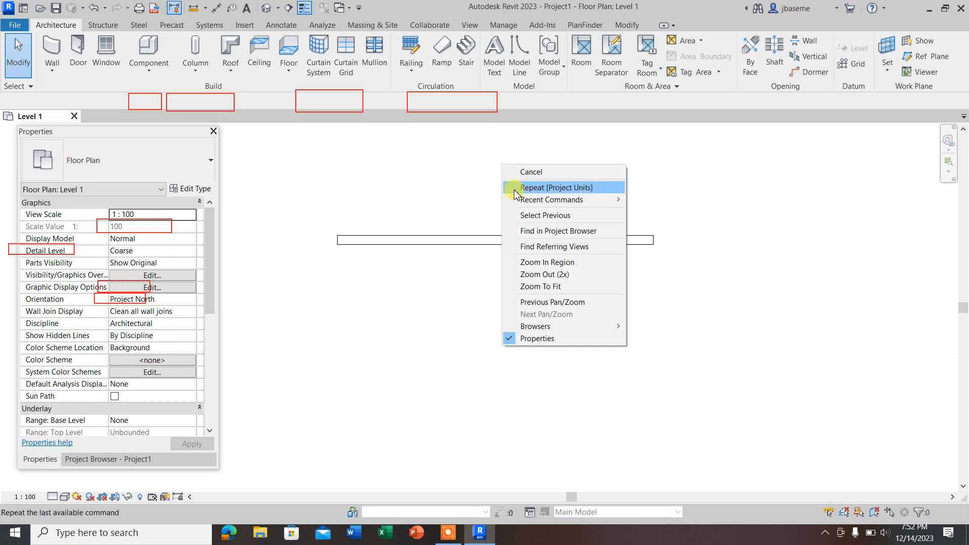
{"action": "left_click", "coordinate": [549, 264]}
{"action": "left_click_drag", "start_coordinate": [421, 213], "coordinate": [430, 225]}
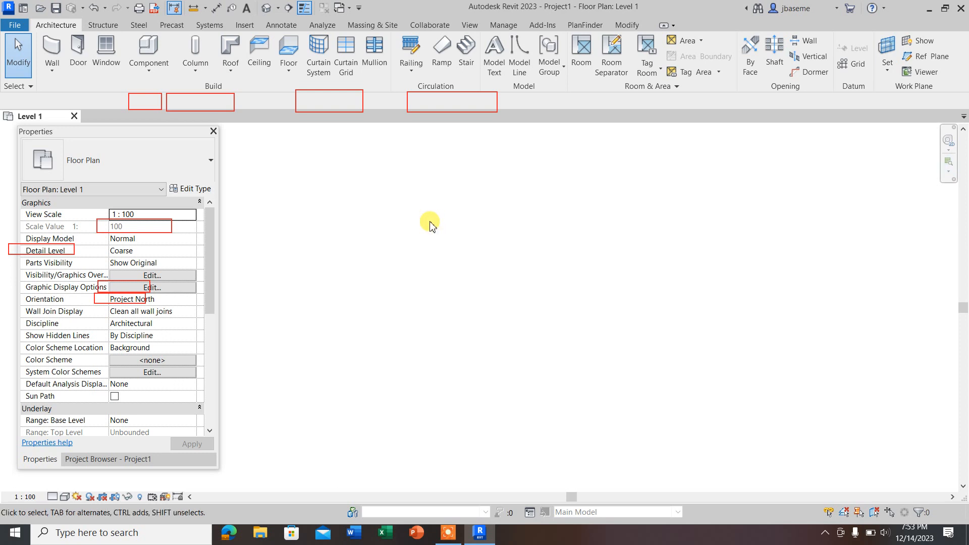
{"action": "right_click", "coordinate": [430, 225]}
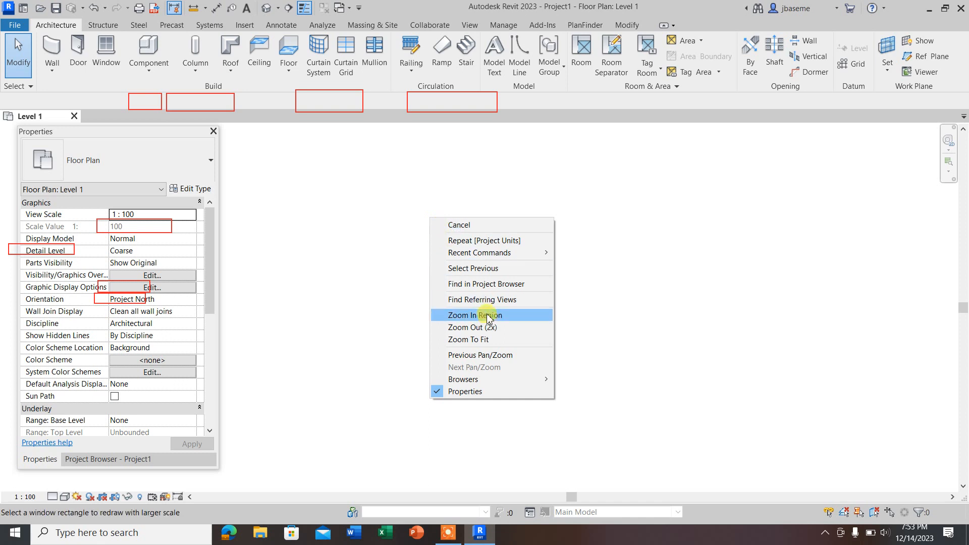
{"action": "left_click", "coordinate": [464, 328]}
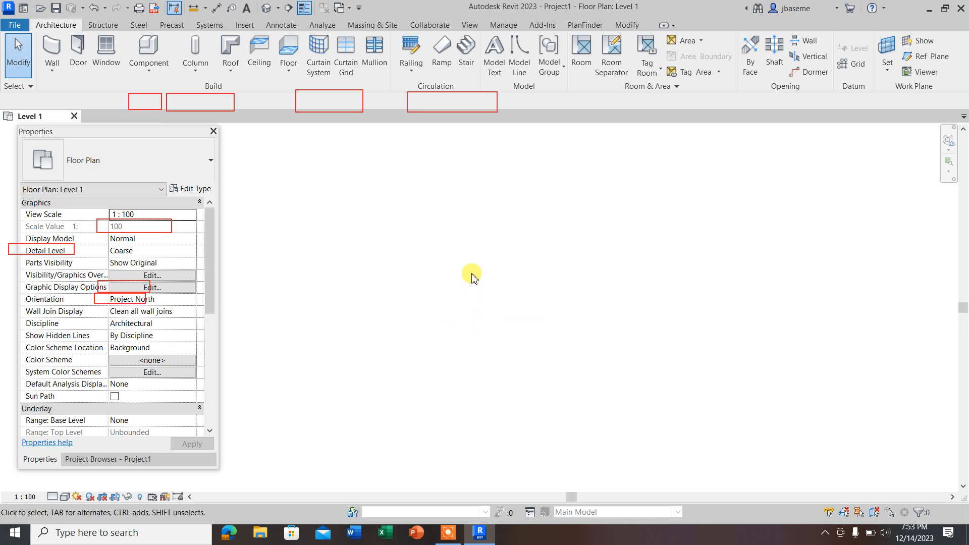
{"action": "right_click", "coordinate": [443, 211]}
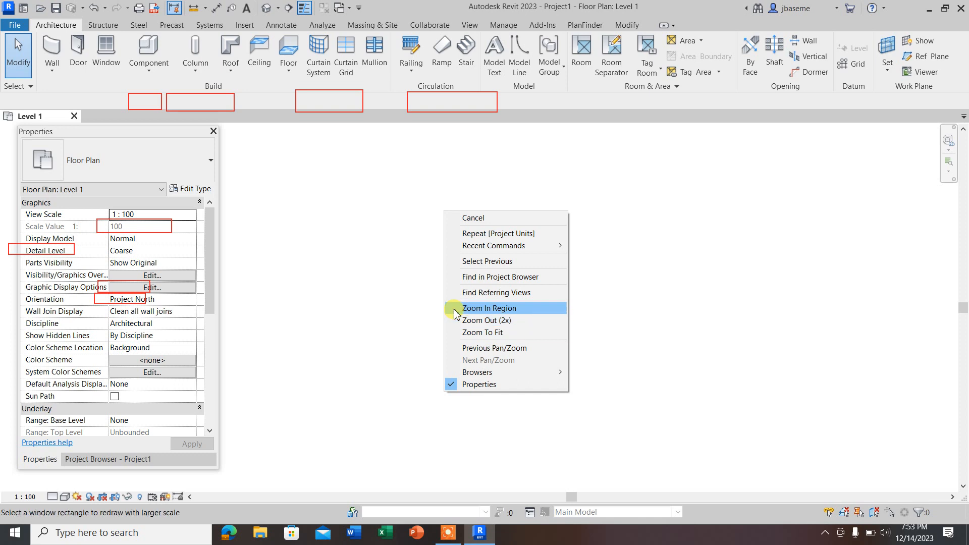
{"action": "left_click", "coordinate": [489, 333]}
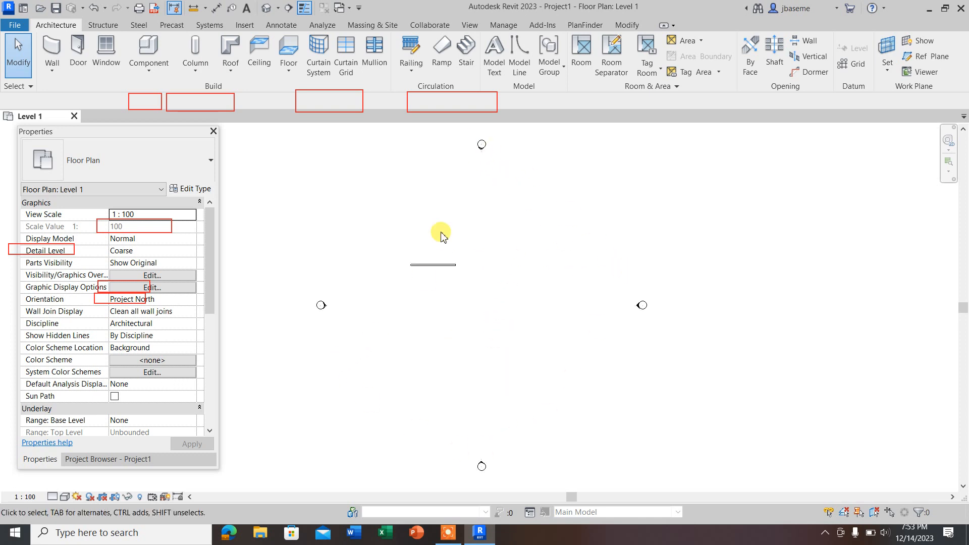
Step: Close the combined Properties and Project Browser palette after reviewing which browsers the drawing area's context commands offer
{"action": "right_click", "coordinate": [444, 211]}
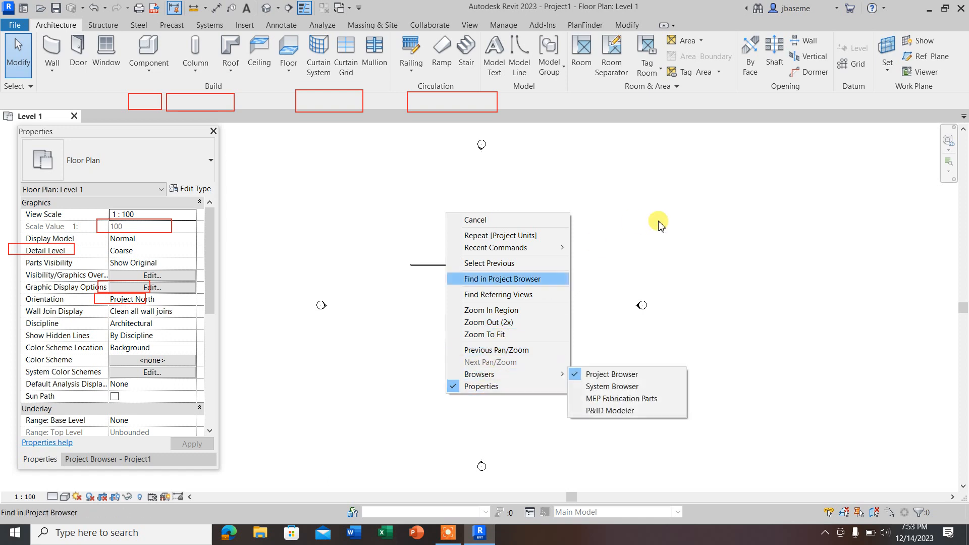
{"action": "left_click", "coordinate": [688, 203]}
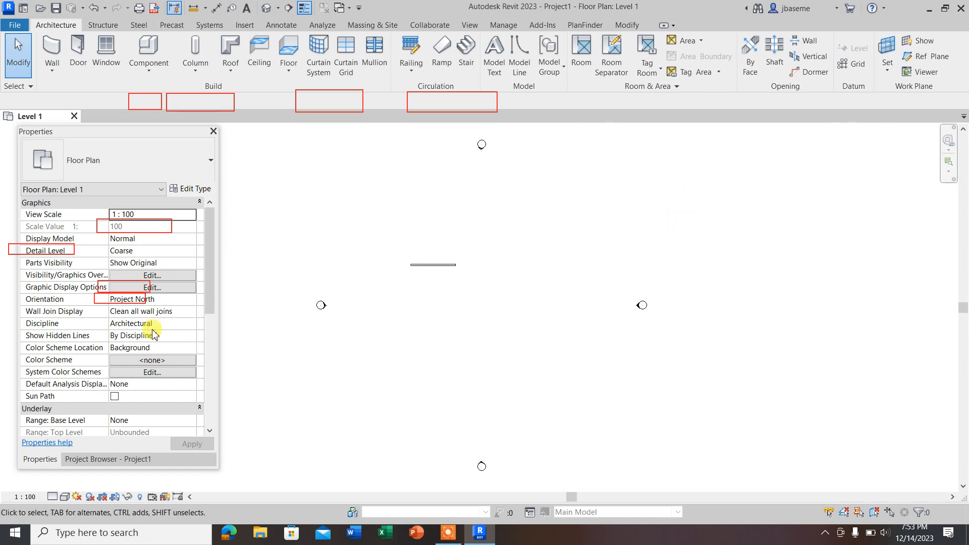
{"action": "left_click", "coordinate": [214, 131]}
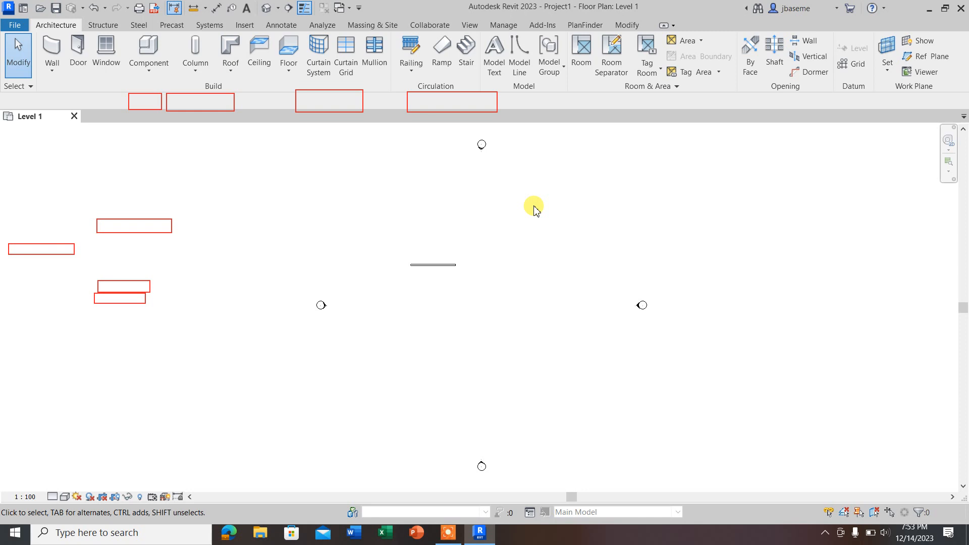
Step: Restore the Project Browser and the Properties palette using the empty drawing area's context commands
{"action": "right_click", "coordinate": [493, 245]}
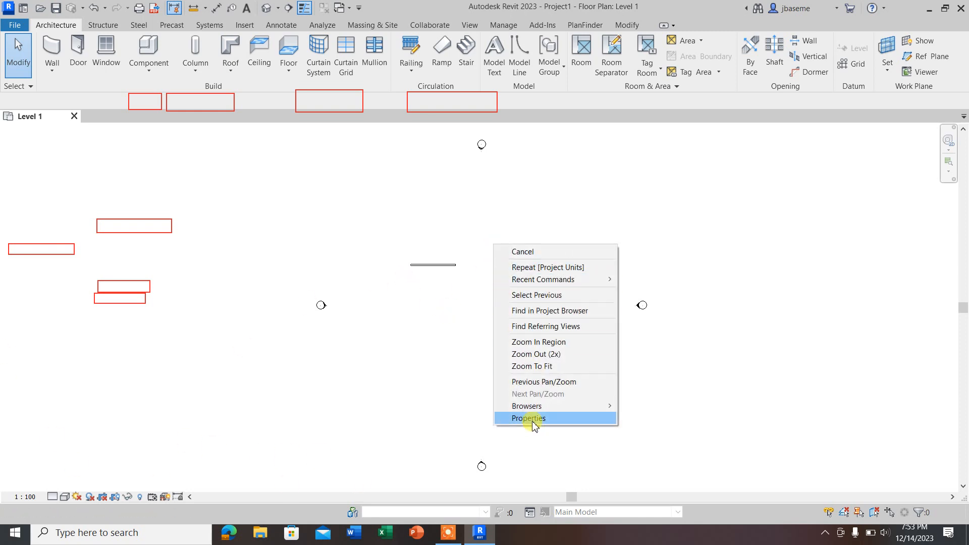
{"action": "mouse_move", "coordinate": [534, 406]}
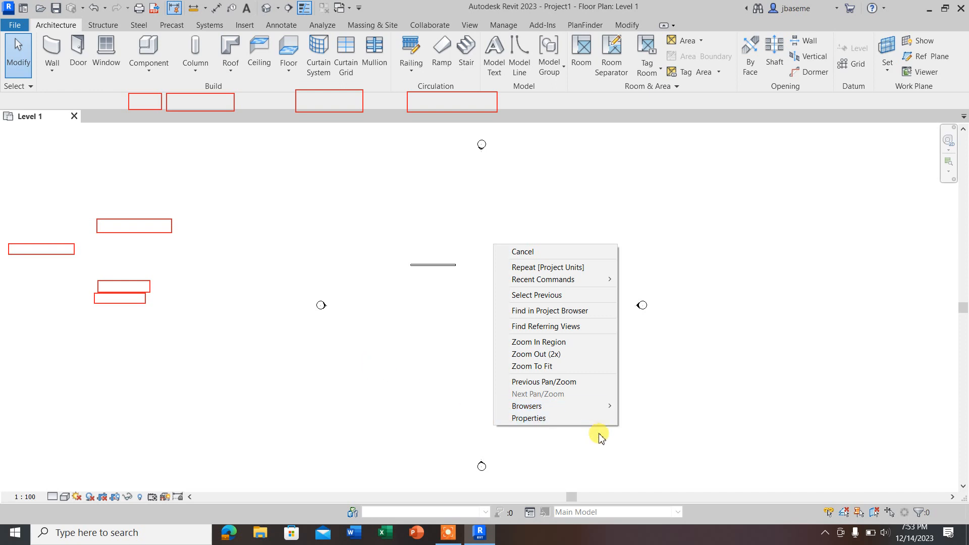
{"action": "mouse_move", "coordinate": [579, 413]}
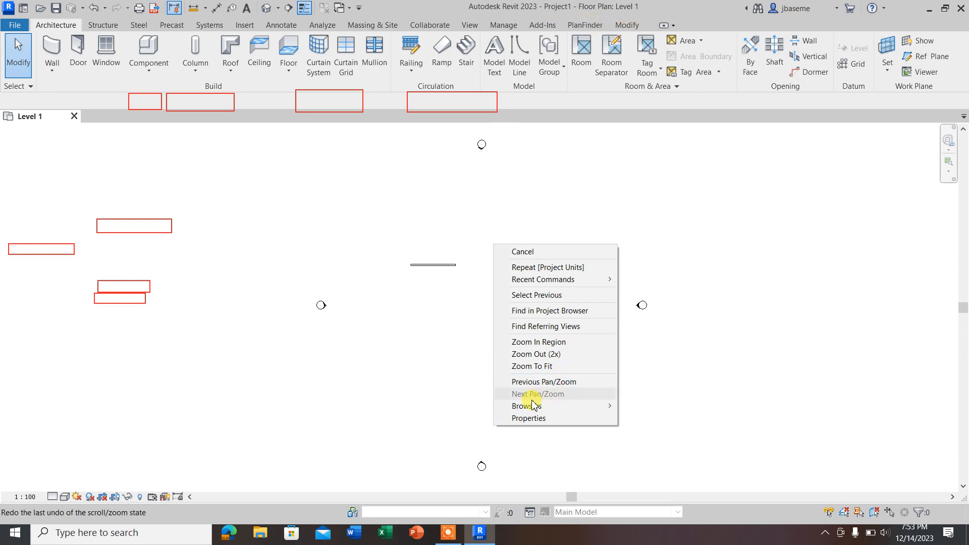
{"action": "left_click", "coordinate": [647, 402]}
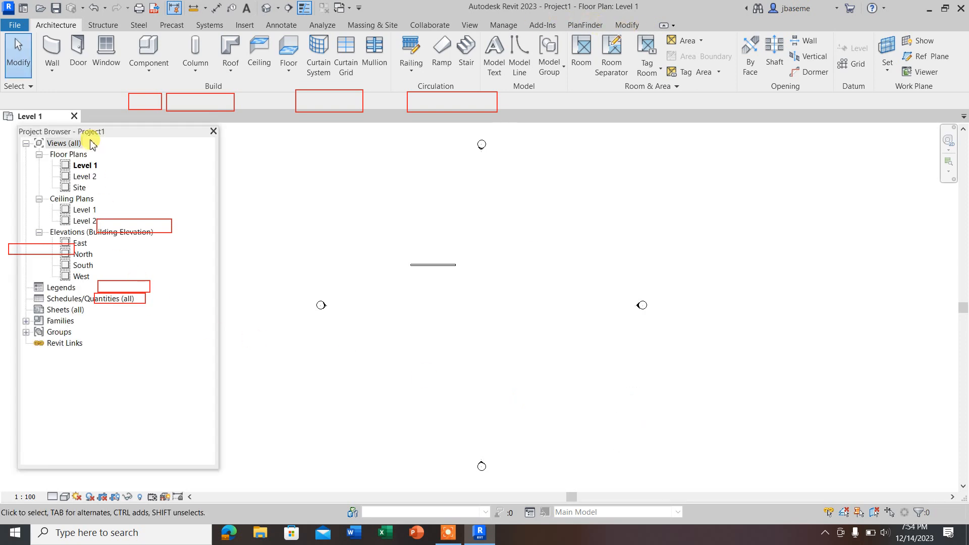
{"action": "right_click", "coordinate": [583, 325]}
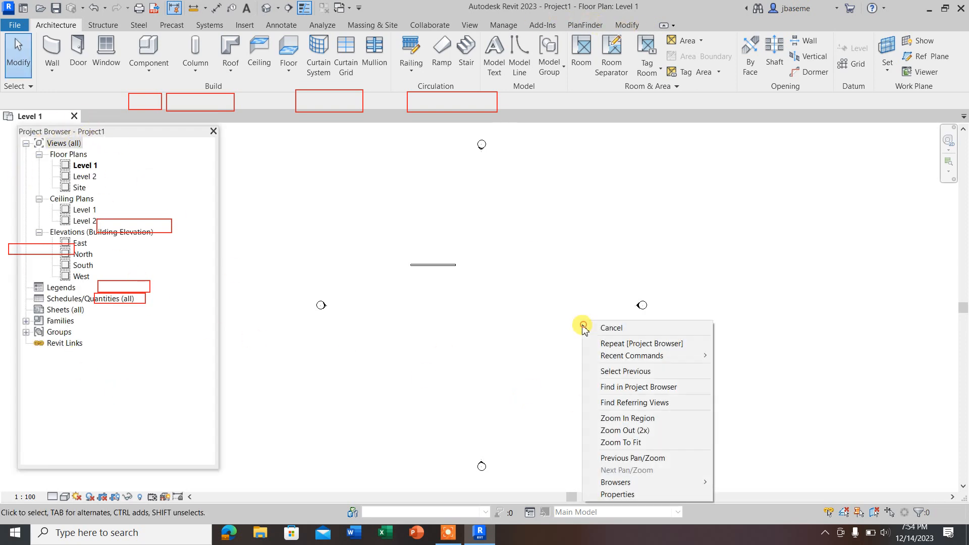
{"action": "left_click", "coordinate": [617, 494]}
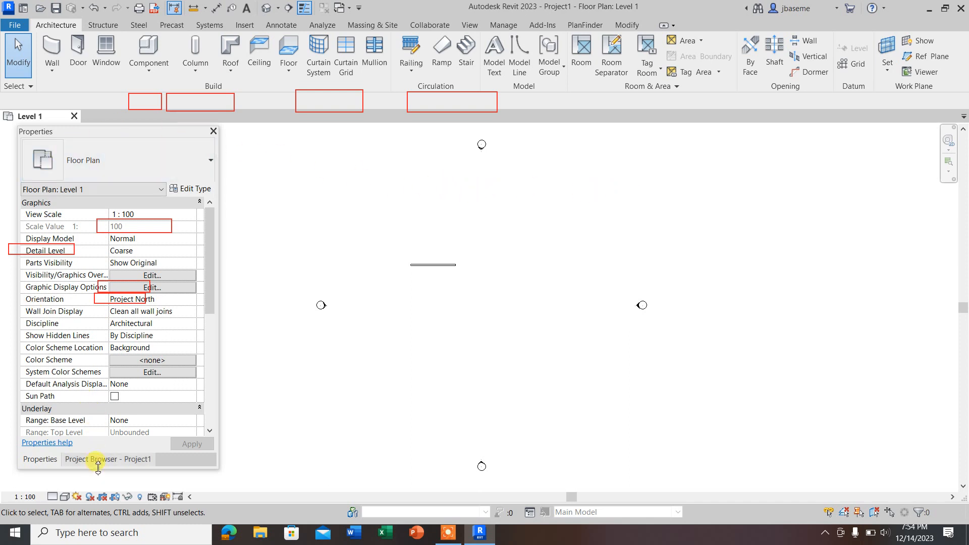
Step: Close the combined palette again, and turn Project Browser and Properties back on in the User Interface options
{"action": "left_click", "coordinate": [214, 132]}
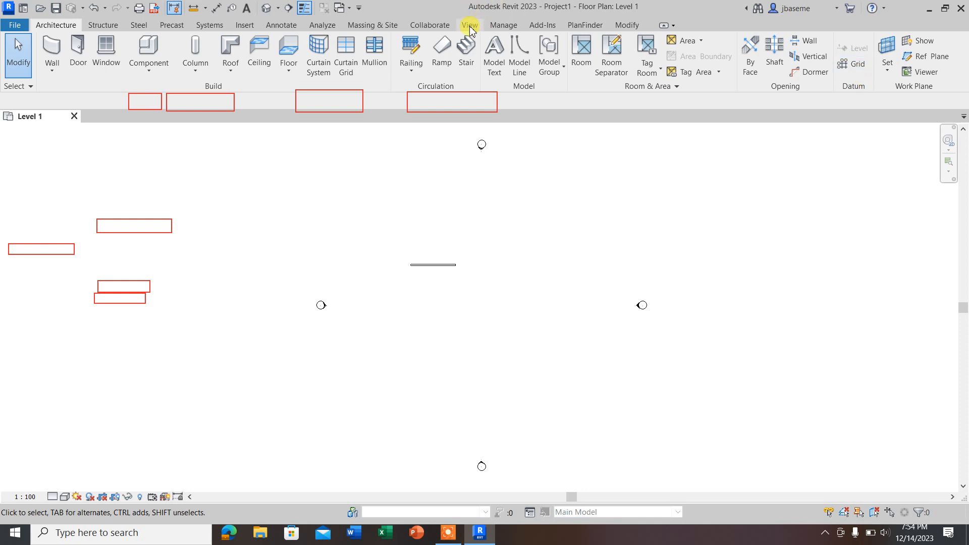
{"action": "left_click", "coordinate": [469, 26]}
{"action": "left_click", "coordinate": [933, 65]}
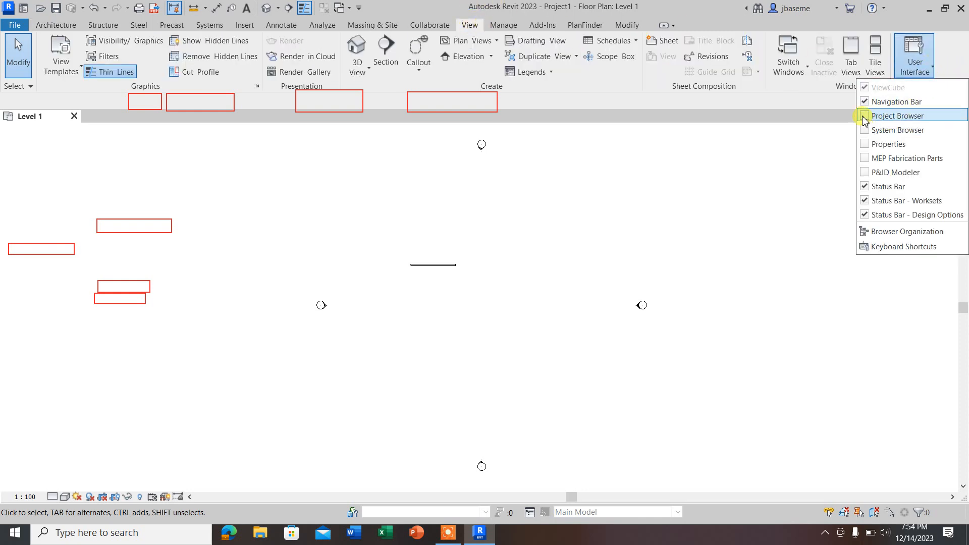
{"action": "left_click", "coordinate": [863, 117]}
{"action": "left_click", "coordinate": [914, 73]}
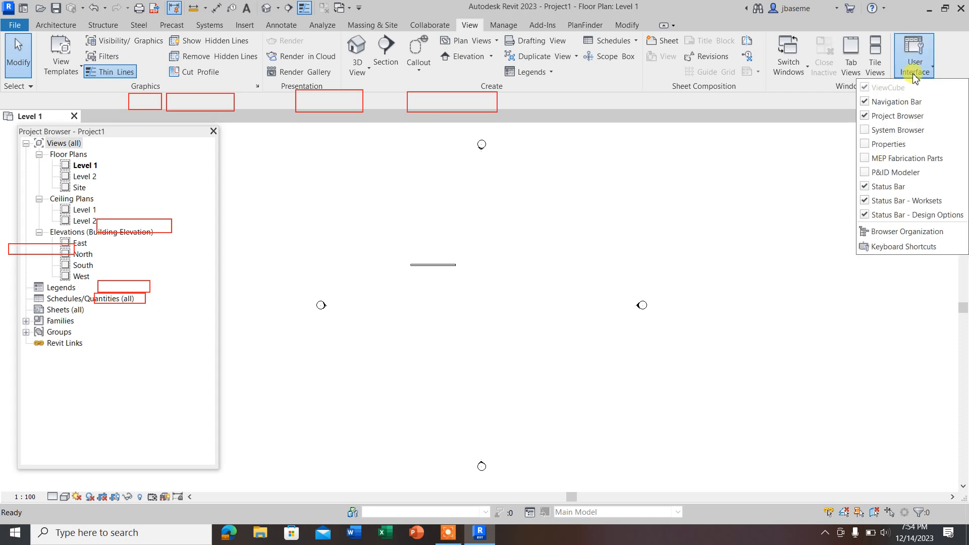
{"action": "left_click", "coordinate": [881, 144]}
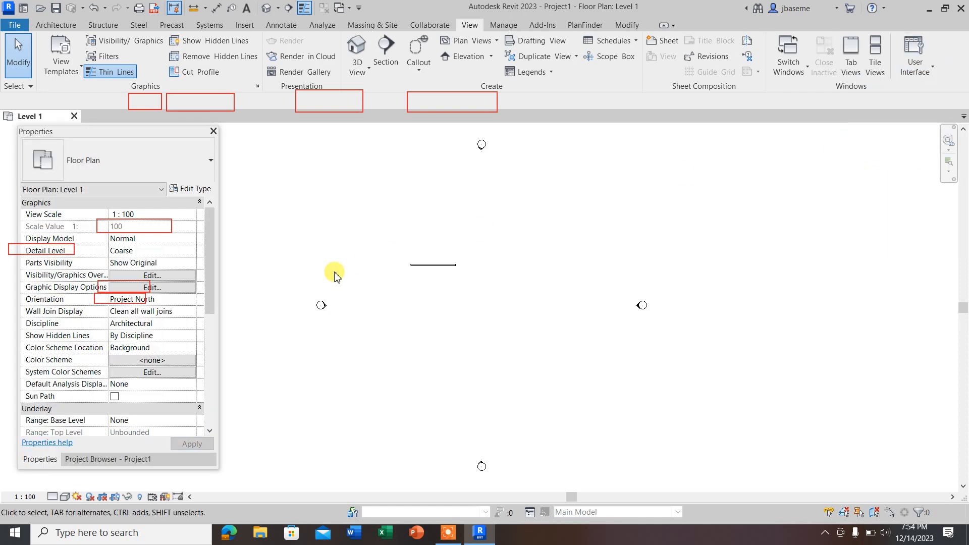
Step: Separate the Project Browser from the Properties palette, and close and reopen it with the drawing area's context commands
{"action": "left_click", "coordinate": [112, 459]}
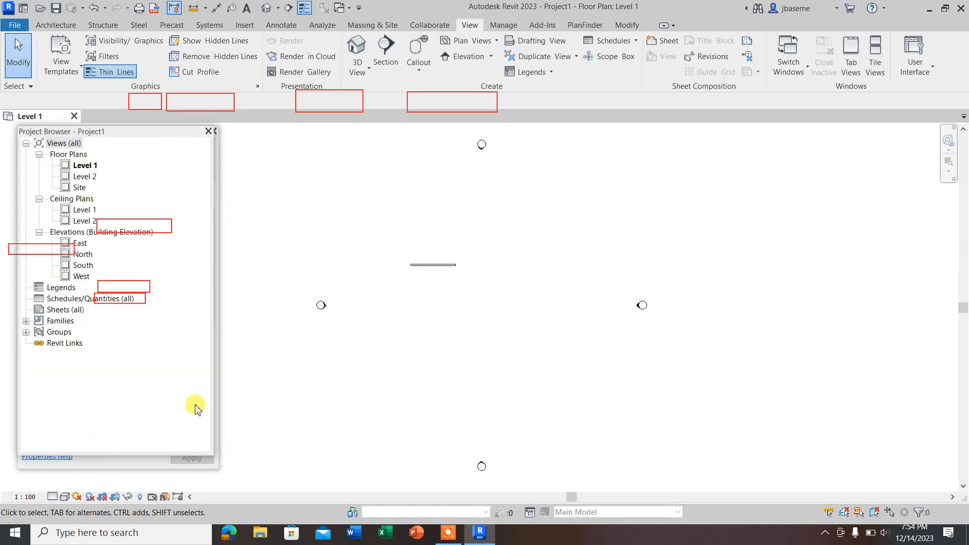
{"action": "left_click", "coordinate": [209, 131]}
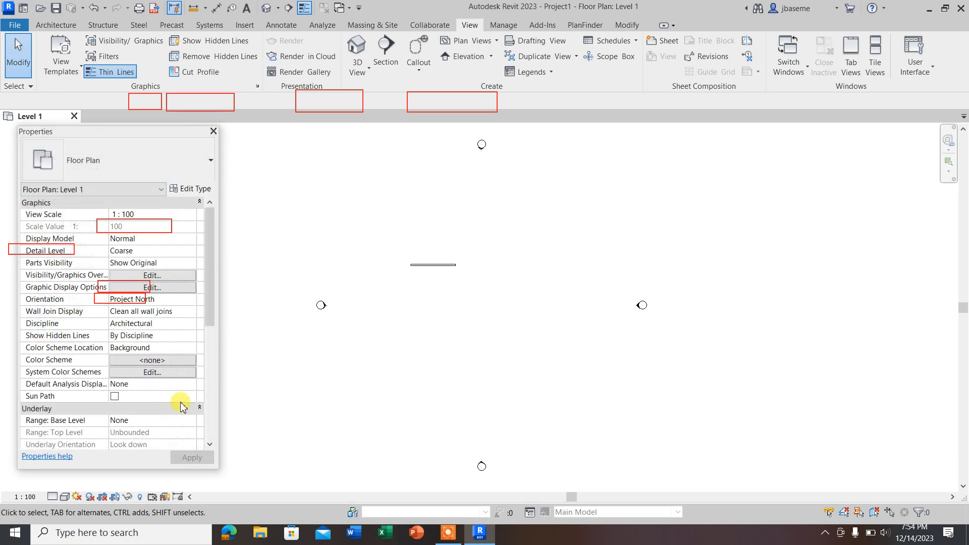
{"action": "right_click", "coordinate": [618, 198]}
{"action": "mouse_move", "coordinate": [651, 359]}
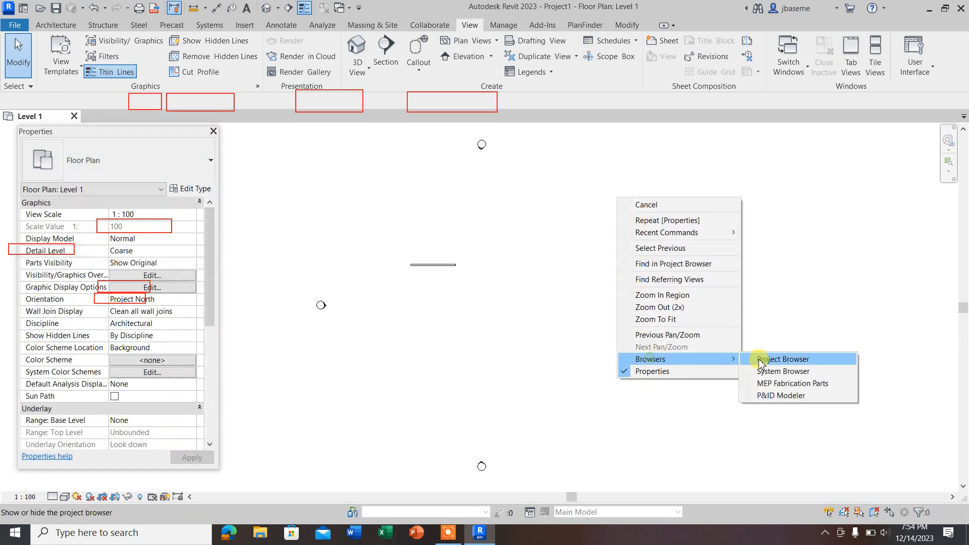
{"action": "left_click", "coordinate": [777, 359]}
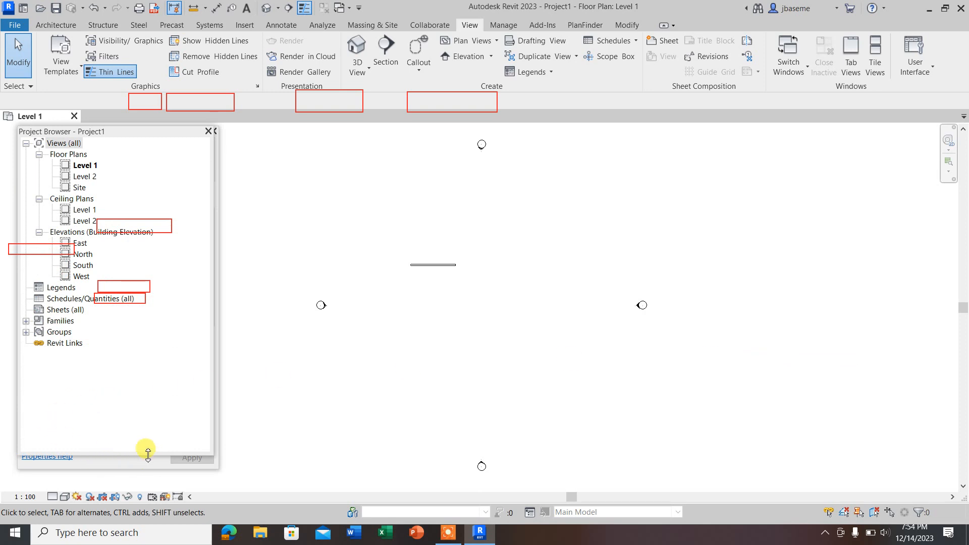
Step: Shorten the Project Browser to uncover part of Properties, and select the wall to show its properties before clearing the selection
{"action": "left_click_drag", "start_coordinate": [148, 454], "coordinate": [152, 402]}
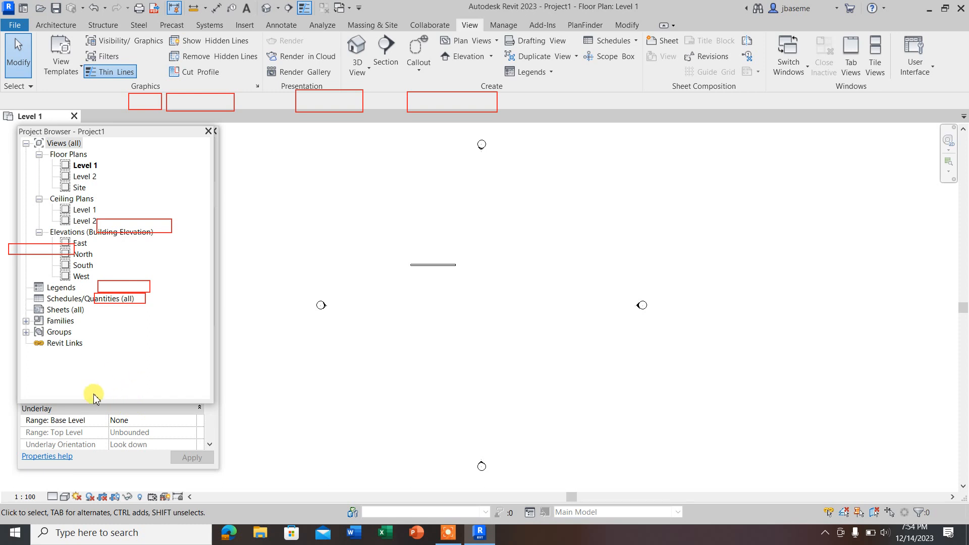
{"action": "left_click", "coordinate": [329, 407]}
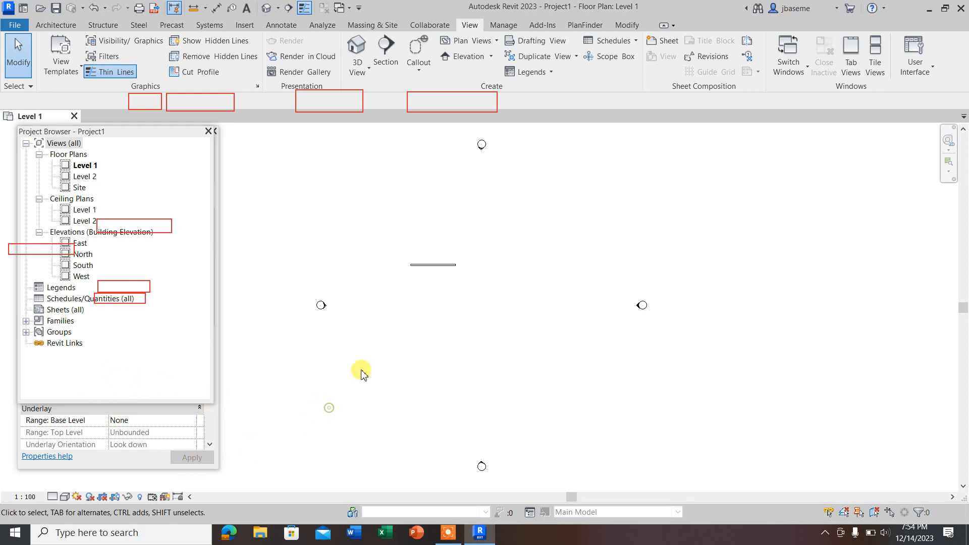
{"action": "left_click_drag", "start_coordinate": [402, 240], "coordinate": [400, 216]}
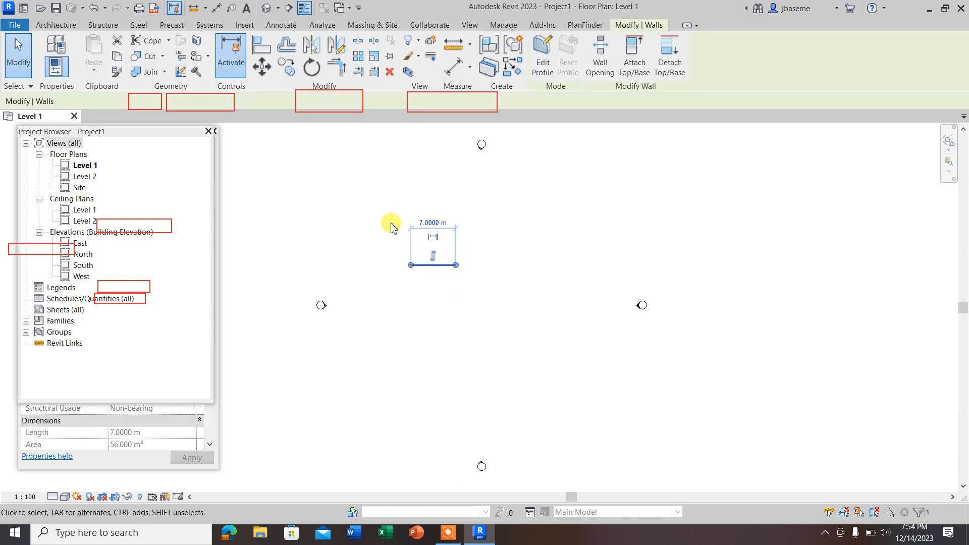
{"action": "left_click", "coordinate": [499, 228]}
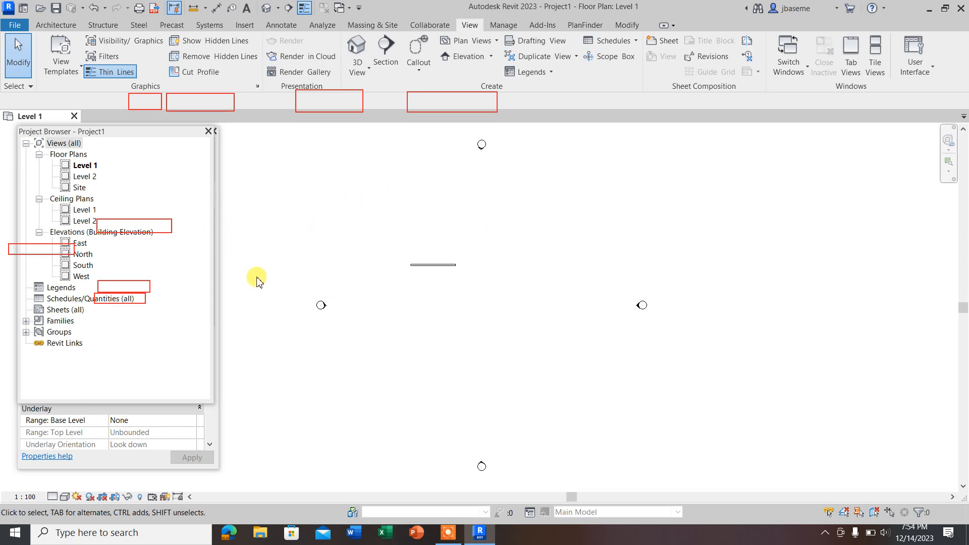
Step: Move the Project Browser to the opposite side of the drawing area from Properties and increase its height
{"action": "left_click_drag", "start_coordinate": [55, 134], "coordinate": [781, 150]}
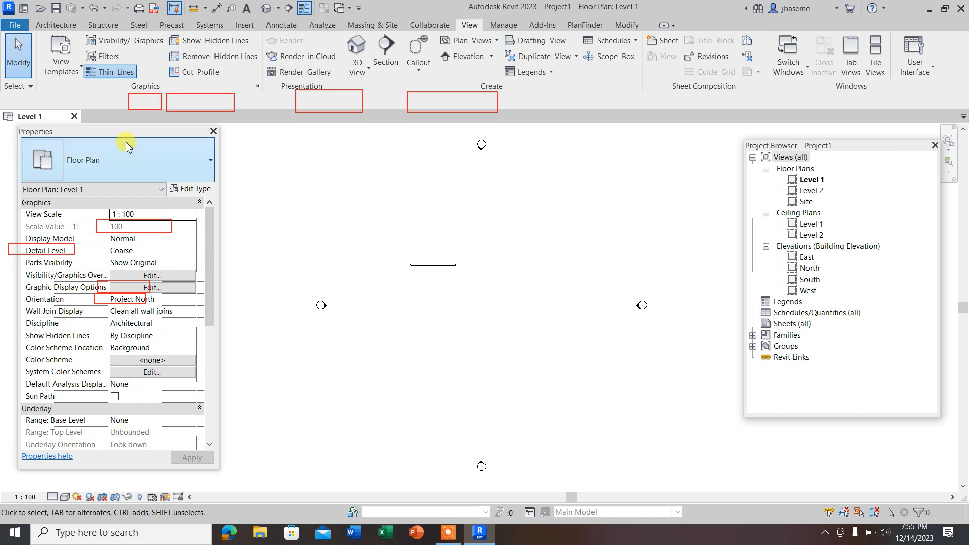
{"action": "left_click_drag", "start_coordinate": [837, 414], "coordinate": [840, 482]}
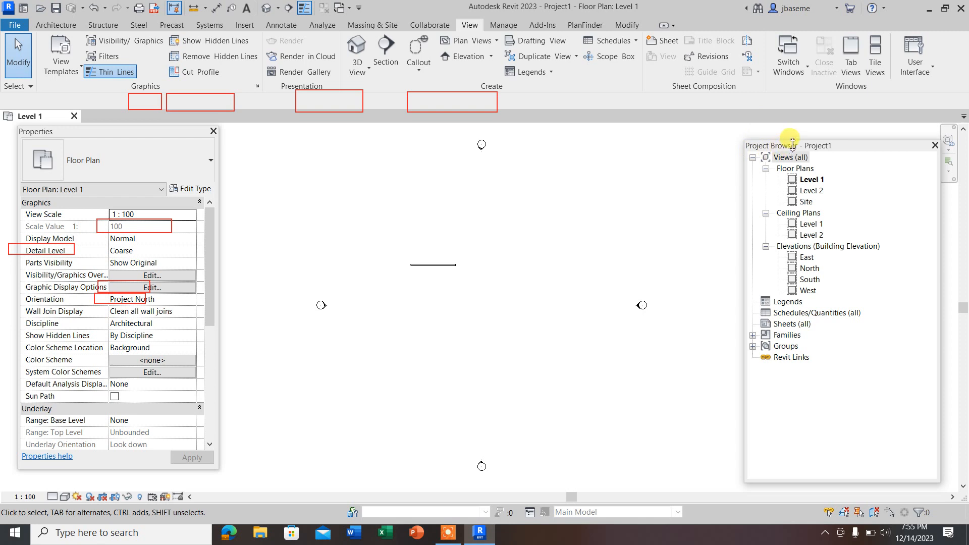
{"action": "left_click_drag", "start_coordinate": [792, 144], "coordinate": [805, 145]}
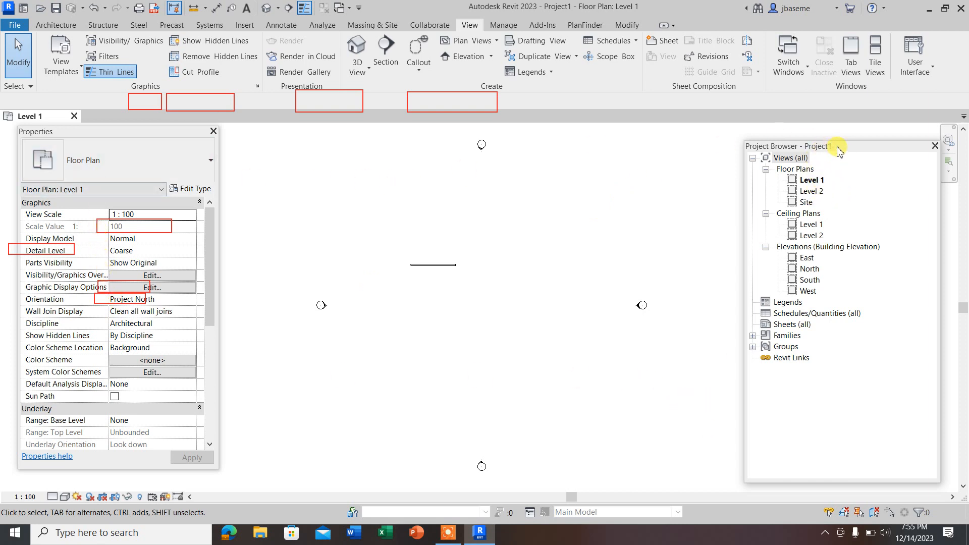
Step: Regroup the Project Browser with Properties in one tabbed palette, and switch between the two
{"action": "left_click_drag", "start_coordinate": [839, 150], "coordinate": [103, 146]}
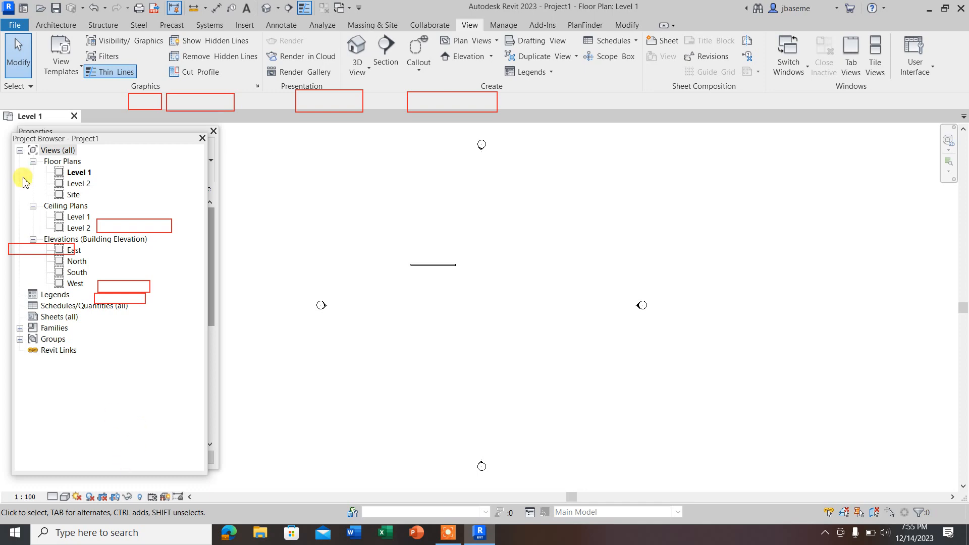
{"action": "left_click_drag", "start_coordinate": [50, 141], "coordinate": [103, 224]}
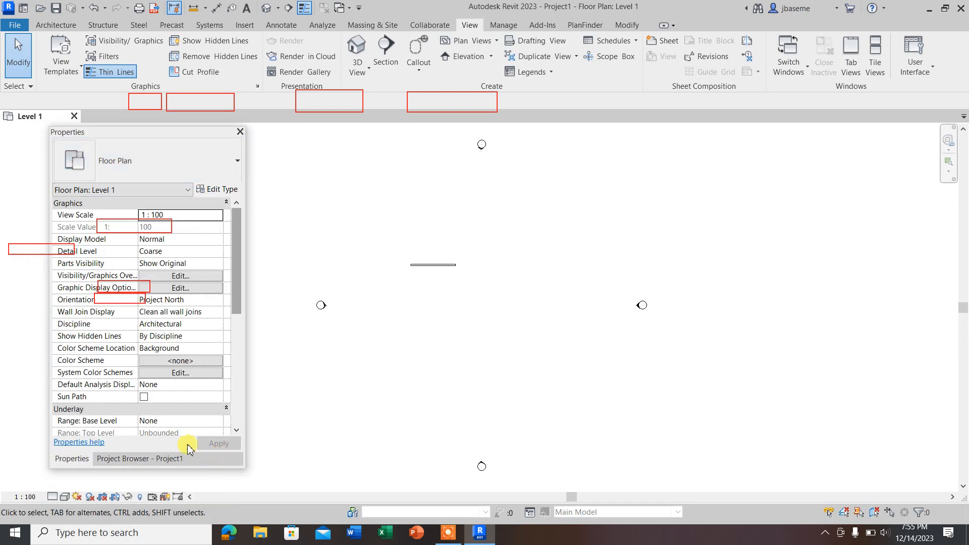
{"action": "left_click", "coordinate": [114, 459]}
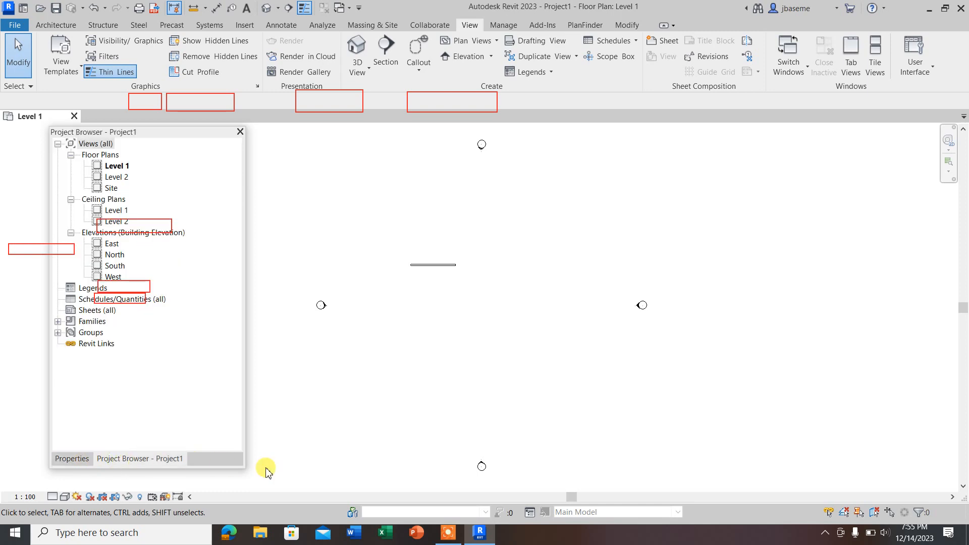
{"action": "left_click", "coordinate": [72, 459]}
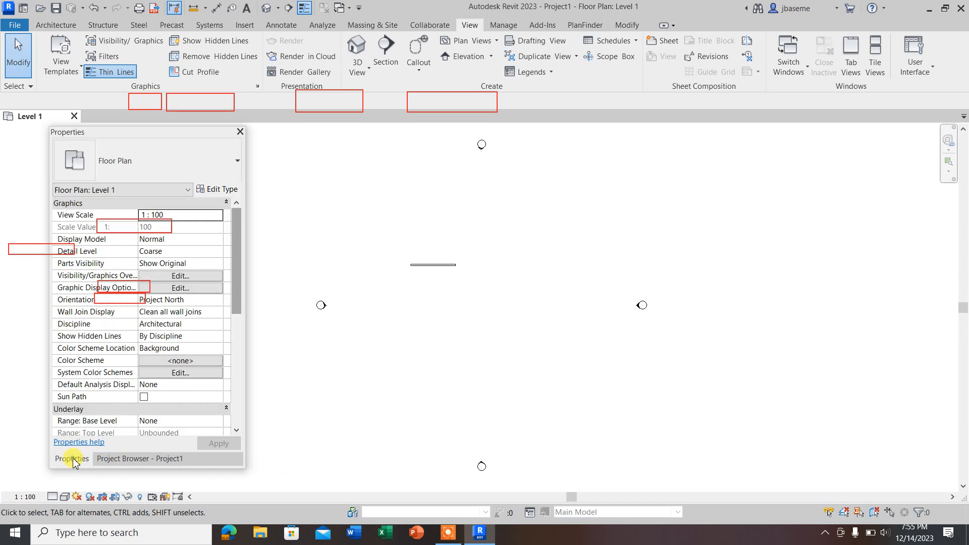
Step: Bring up the Project Browser and open the South elevation to view the wall against the levels
{"action": "left_click", "coordinate": [139, 459]}
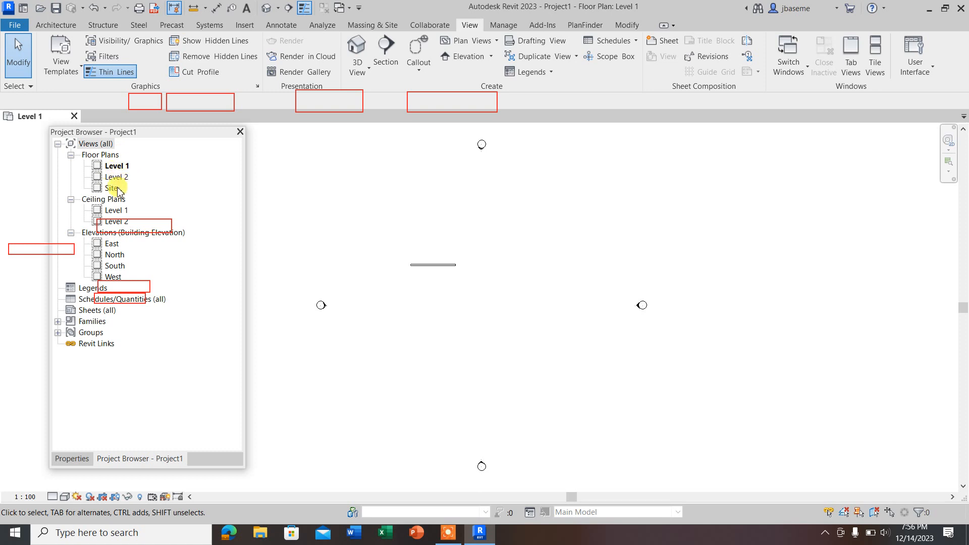
{"action": "double_click", "coordinate": [114, 267]}
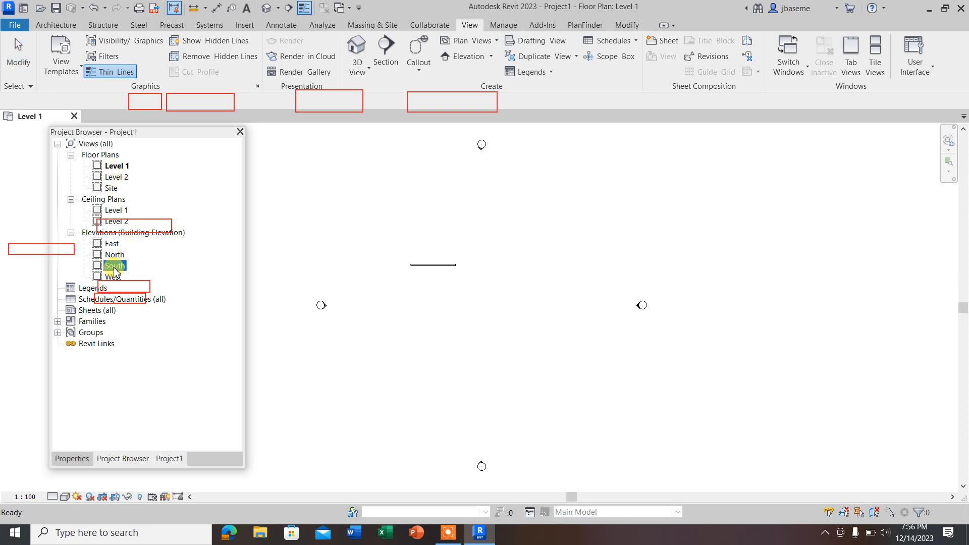
{"action": "scroll", "coordinate": [535, 318], "scroll_direction": "down", "scroll_amount": 2}
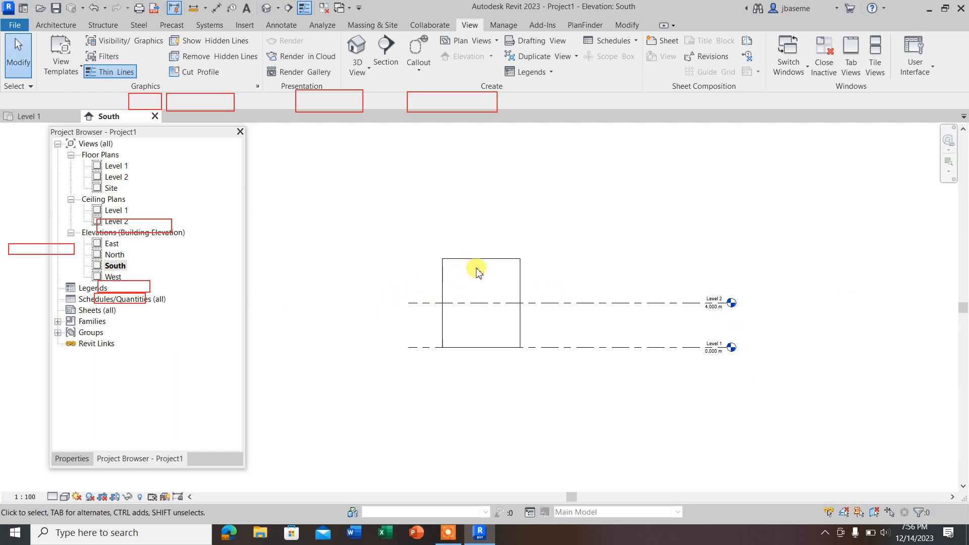
Step: Return to the Level 1 floor plan and delete the wall
{"action": "double_click", "coordinate": [114, 168]}
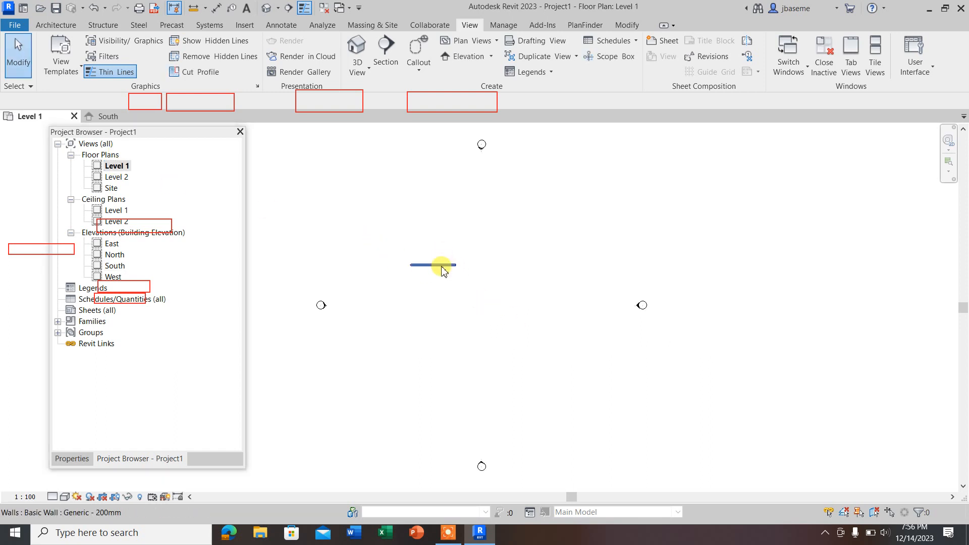
{"action": "left_click", "coordinate": [442, 267]}
{"action": "key", "text": "Escape"}
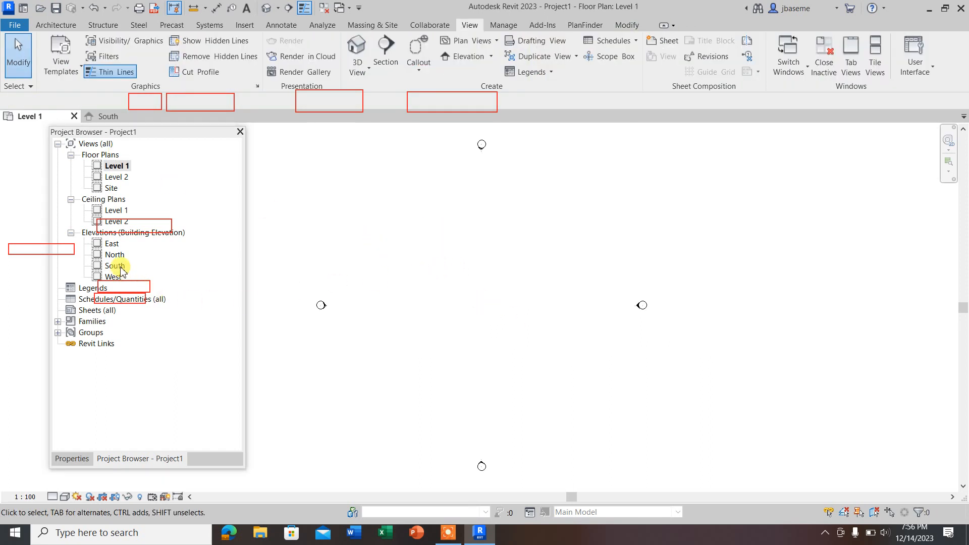
Step: Reopen the South elevation and bring the Level 1 and Level 2 lines into view
{"action": "double_click", "coordinate": [117, 265]}
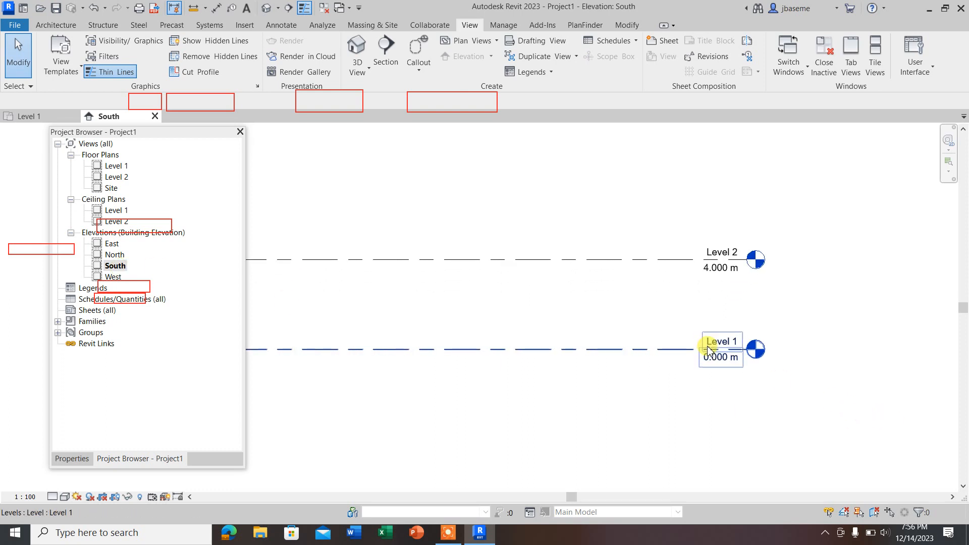
{"action": "scroll", "coordinate": [656, 348], "scroll_direction": "down", "scroll_amount": 2}
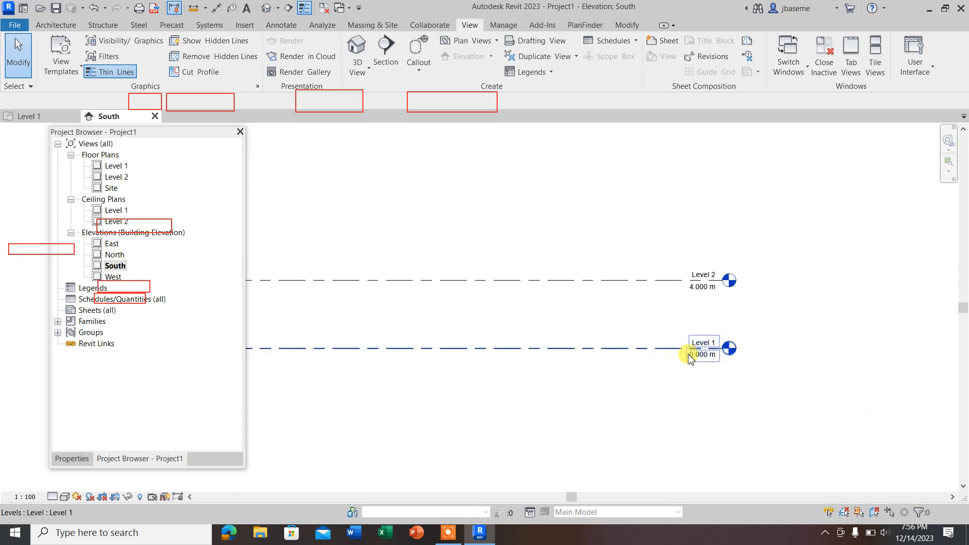
Step: Draw a level line above Level 2 at about 8.4 m elevation, aligned with the ends of the existing levels
{"action": "scroll", "coordinate": [709, 353], "scroll_direction": "down", "scroll_amount": 2}
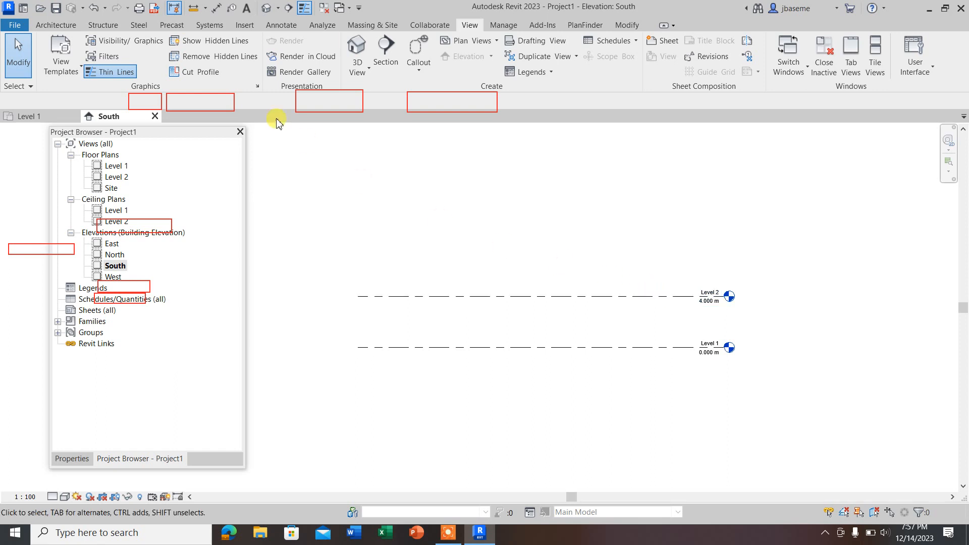
{"action": "left_click", "coordinate": [55, 25]}
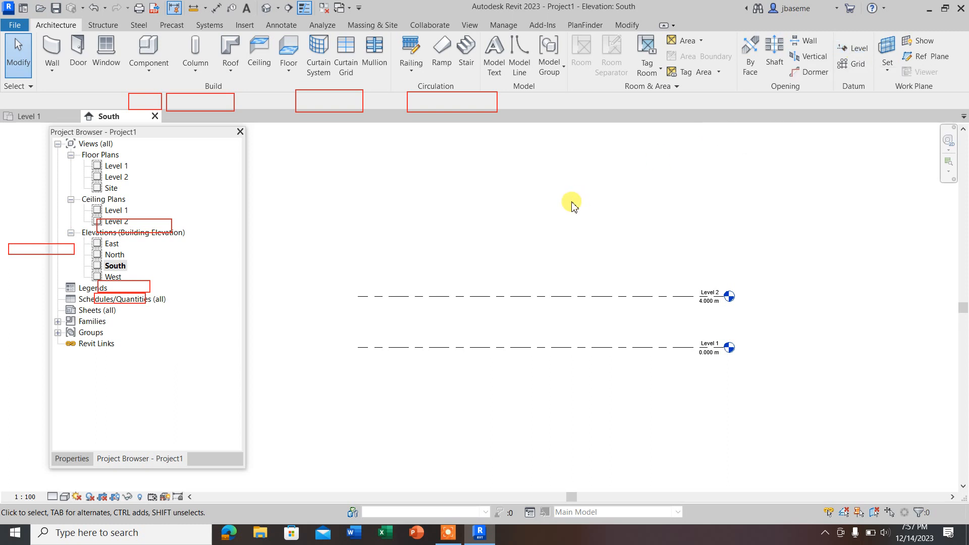
{"action": "key", "text": "l"}
{"action": "key", "text": "l"}
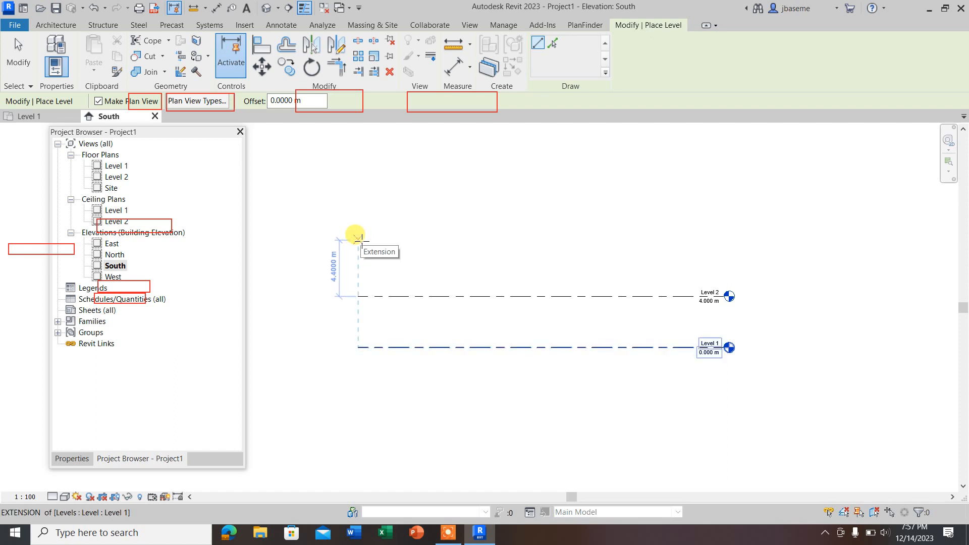
{"action": "left_click", "coordinate": [357, 238]}
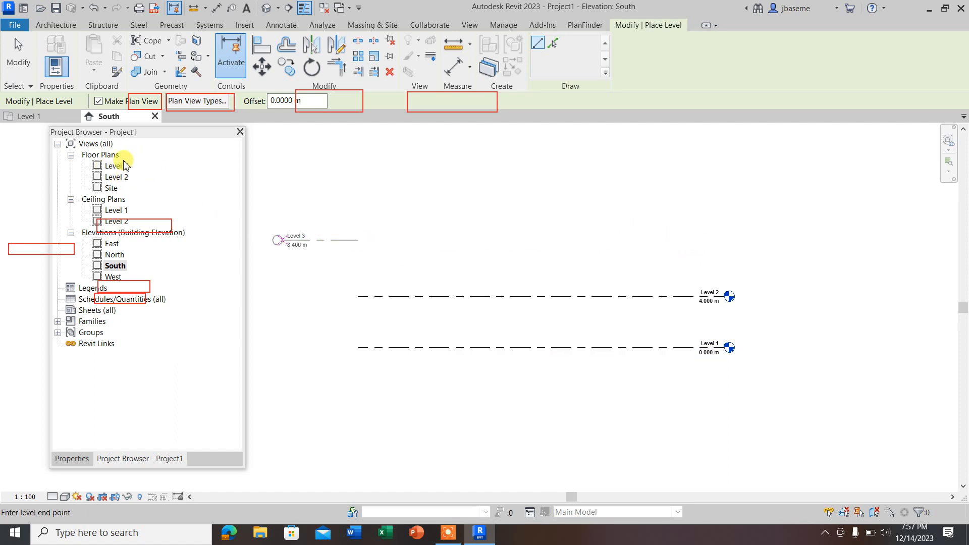
{"action": "left_click", "coordinate": [723, 241]}
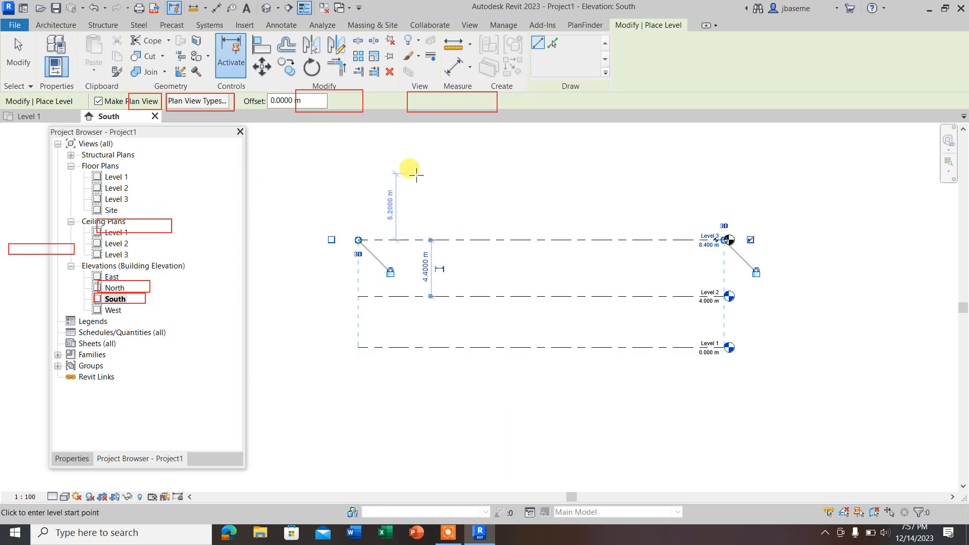
Step: Add two more aligned level lines above it, at about 12.7 m and 16 m elevation
{"action": "left_click", "coordinate": [359, 185]}
{"action": "left_click", "coordinate": [726, 185]}
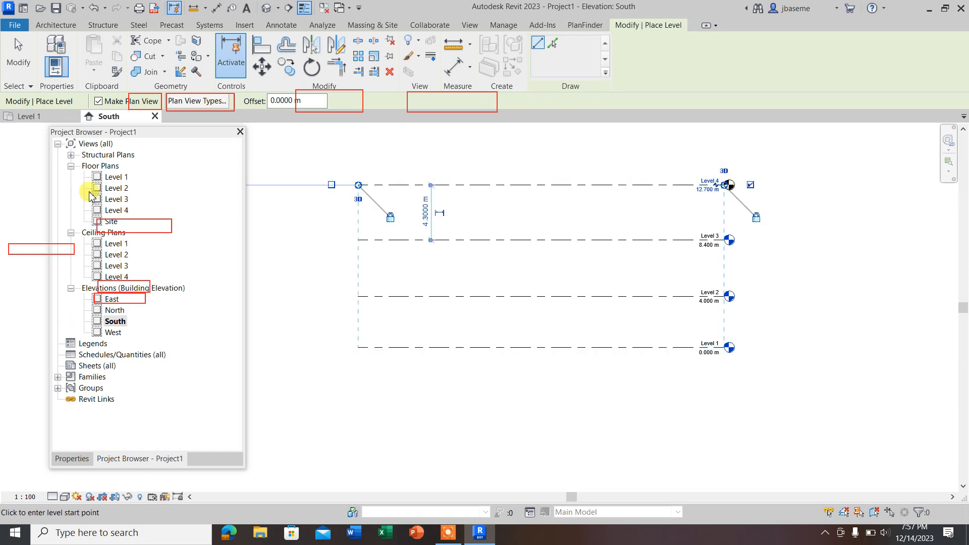
{"action": "left_click", "coordinate": [358, 143]}
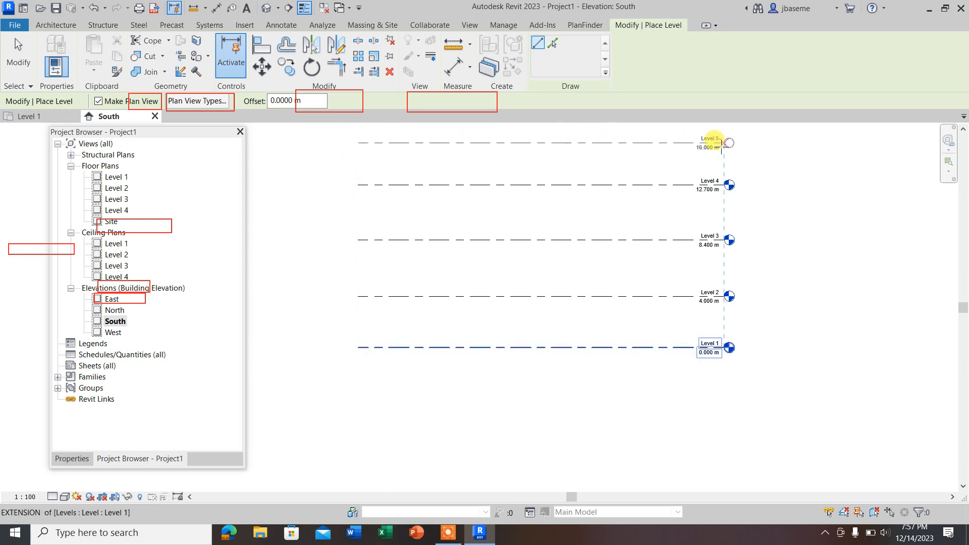
{"action": "left_click", "coordinate": [726, 143]}
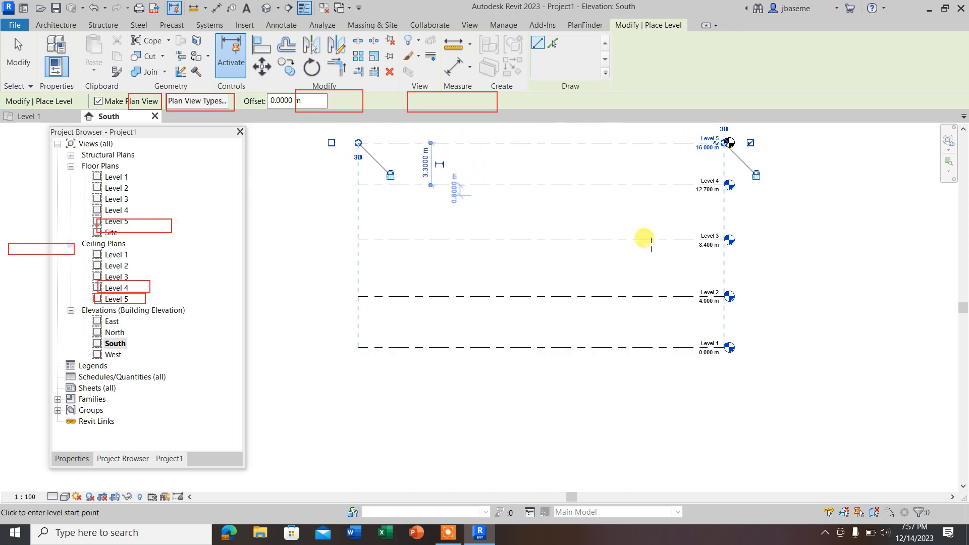
{"action": "key", "text": "Escape"}
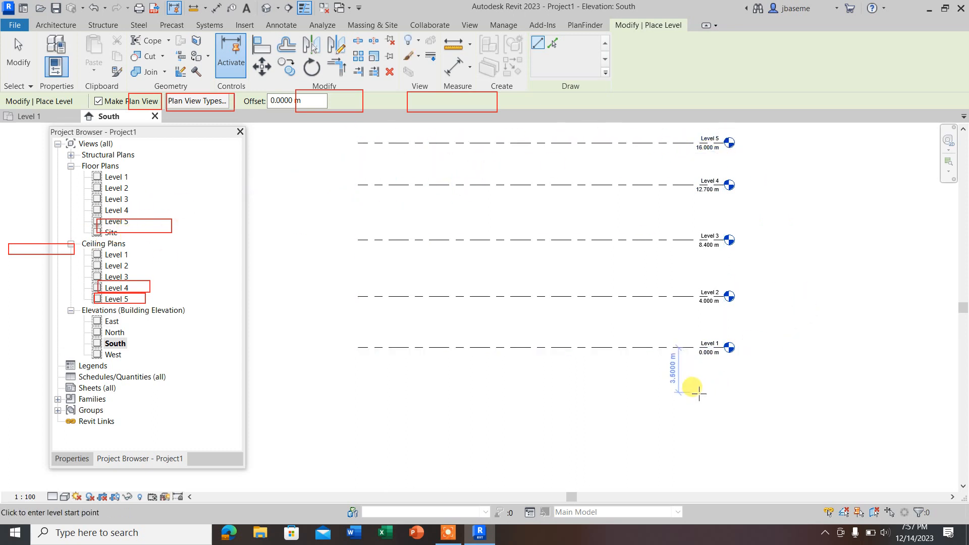
{"action": "key", "text": "Escape"}
Step: Check the levels in the North, West and East elevations, and close those three views to return to South
{"action": "scroll", "coordinate": [644, 384], "scroll_direction": "down", "scroll_amount": 3}
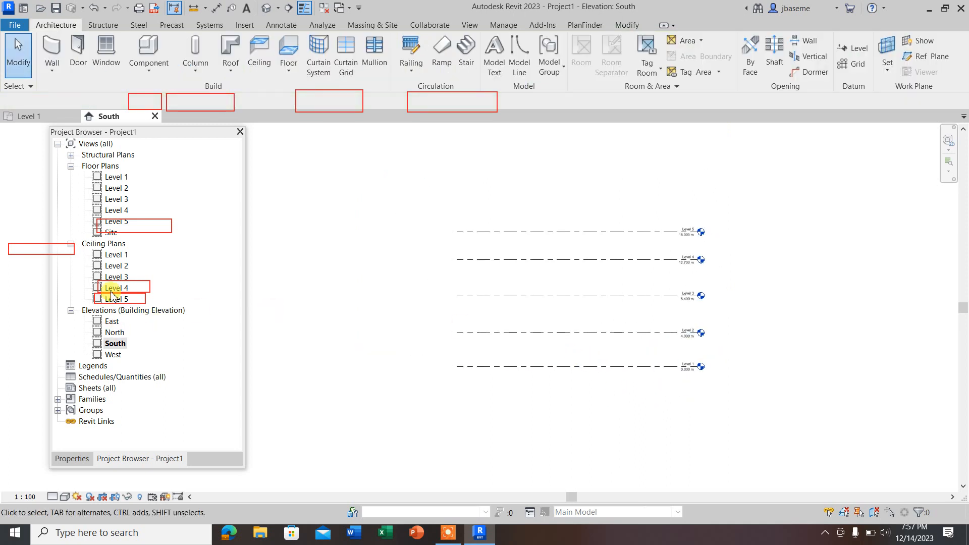
{"action": "double_click", "coordinate": [115, 333]}
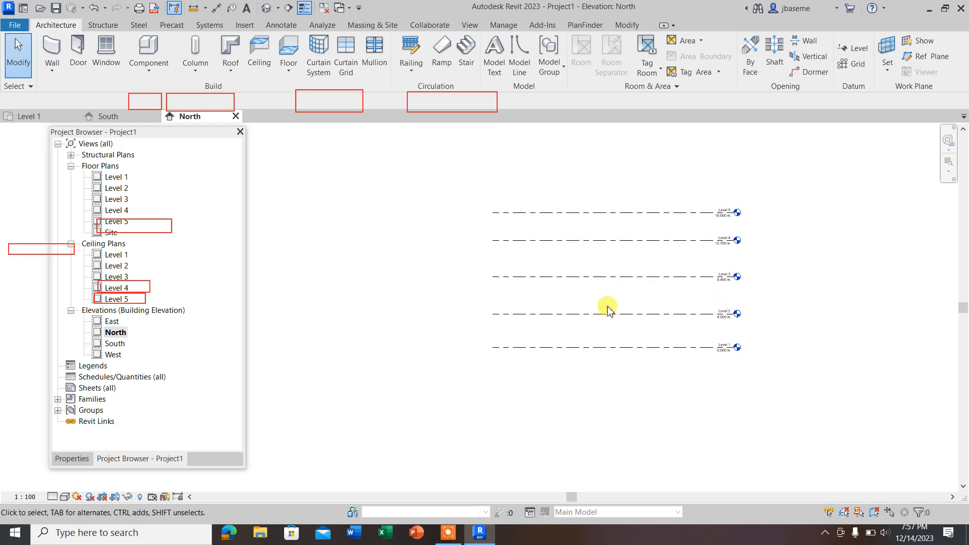
{"action": "double_click", "coordinate": [109, 356]}
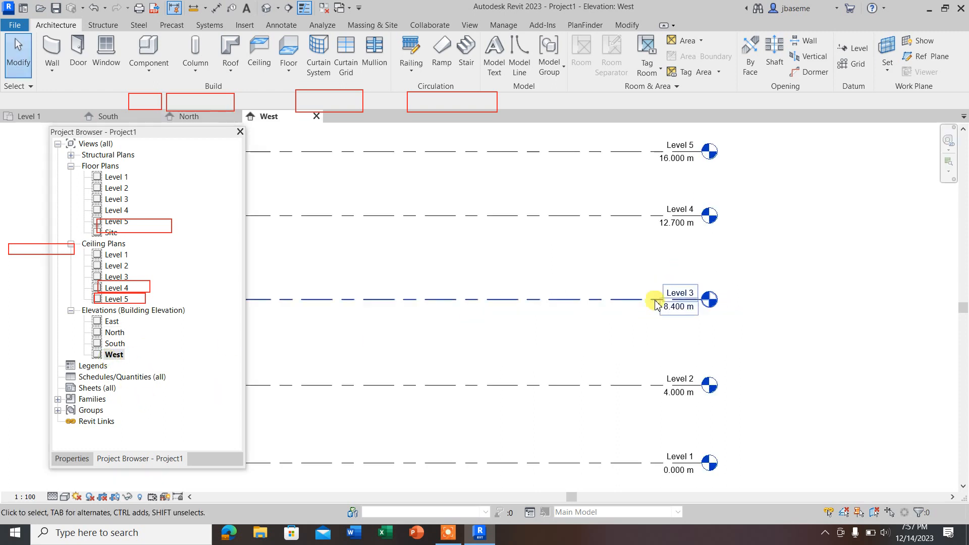
{"action": "double_click", "coordinate": [112, 321]}
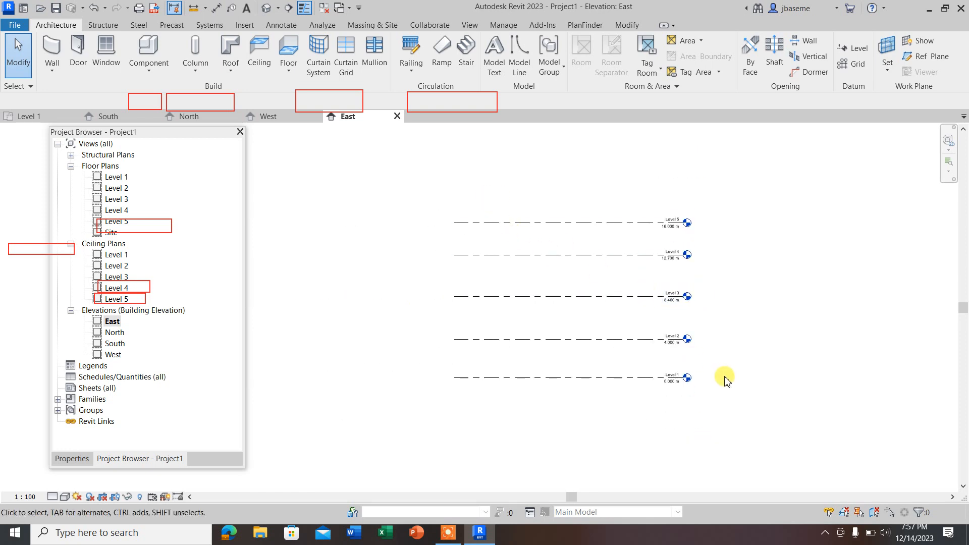
{"action": "left_click", "coordinate": [397, 116]}
{"action": "left_click", "coordinate": [317, 117]}
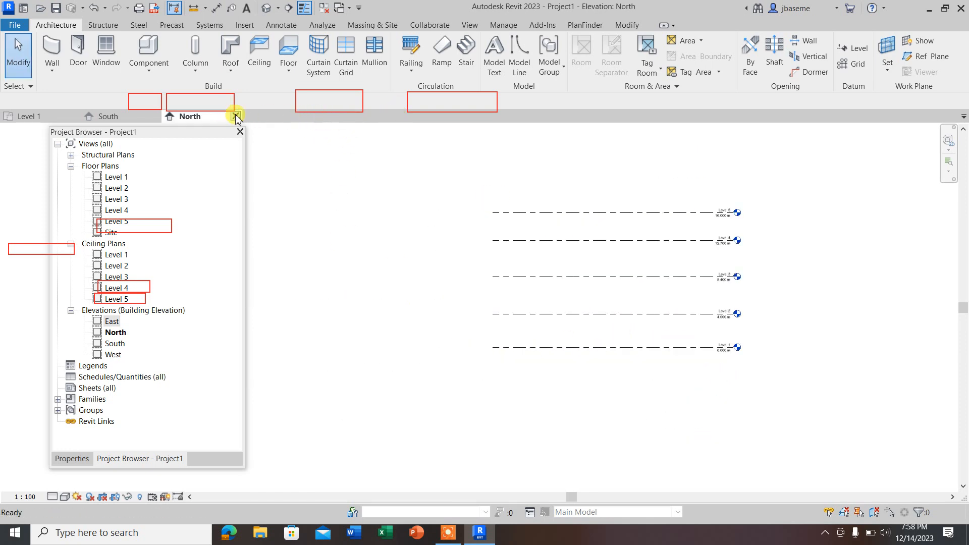
{"action": "left_click", "coordinate": [236, 116]}
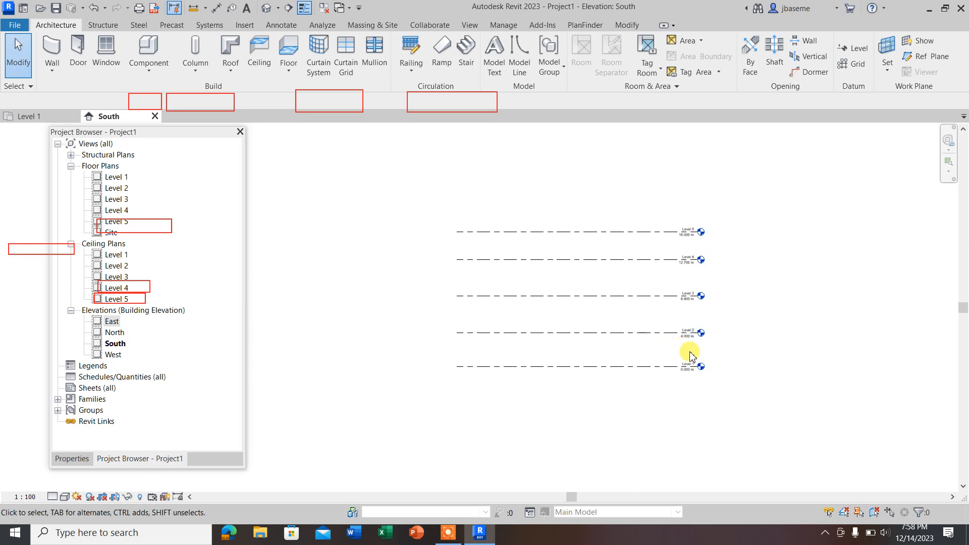
Step: Rename Level 1 to GF and rename its corresponding views as well
{"action": "scroll", "coordinate": [706, 360], "scroll_direction": "up", "scroll_amount": 3}
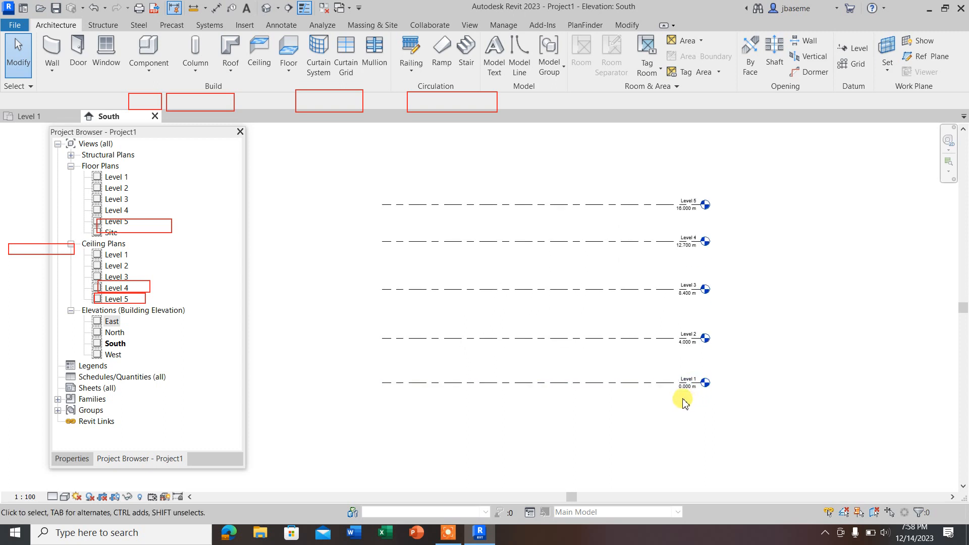
{"action": "scroll", "coordinate": [694, 388], "scroll_direction": "up", "scroll_amount": 2}
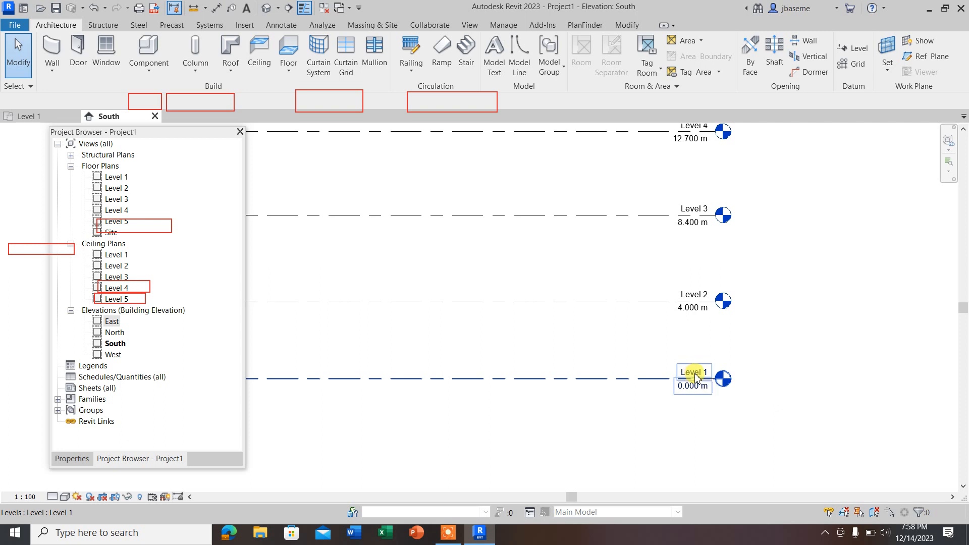
{"action": "double_click", "coordinate": [695, 376]}
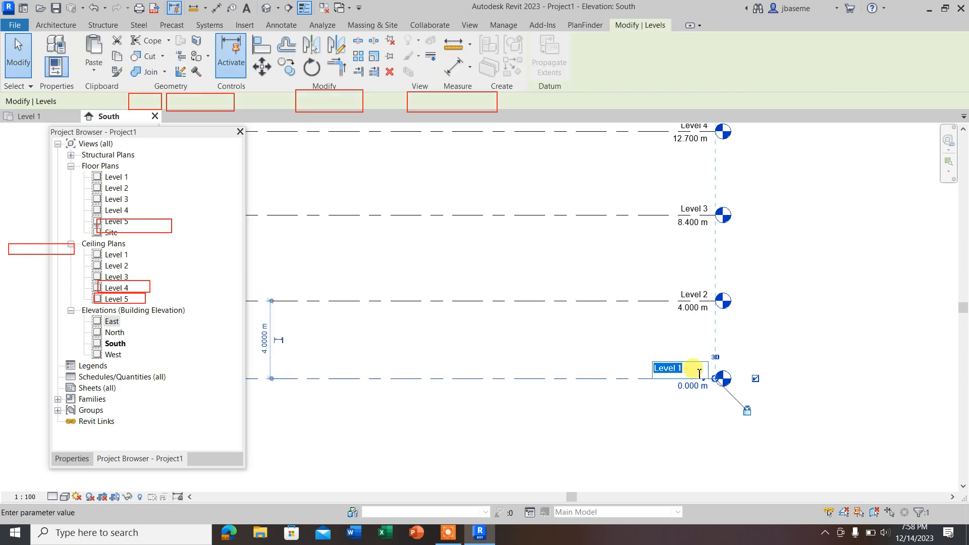
{"action": "type", "text": "G"}
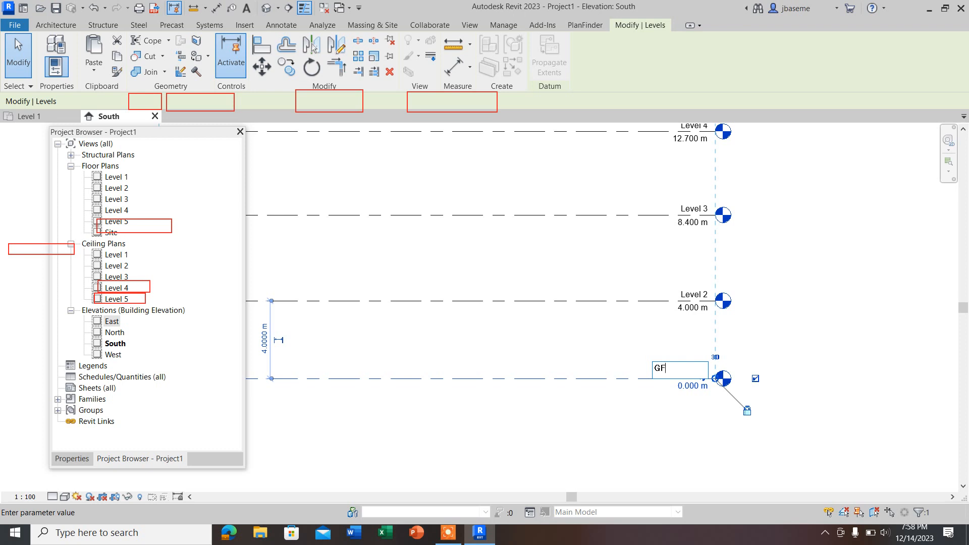
{"action": "type", "text": "F"}
{"action": "key", "text": "Return"}
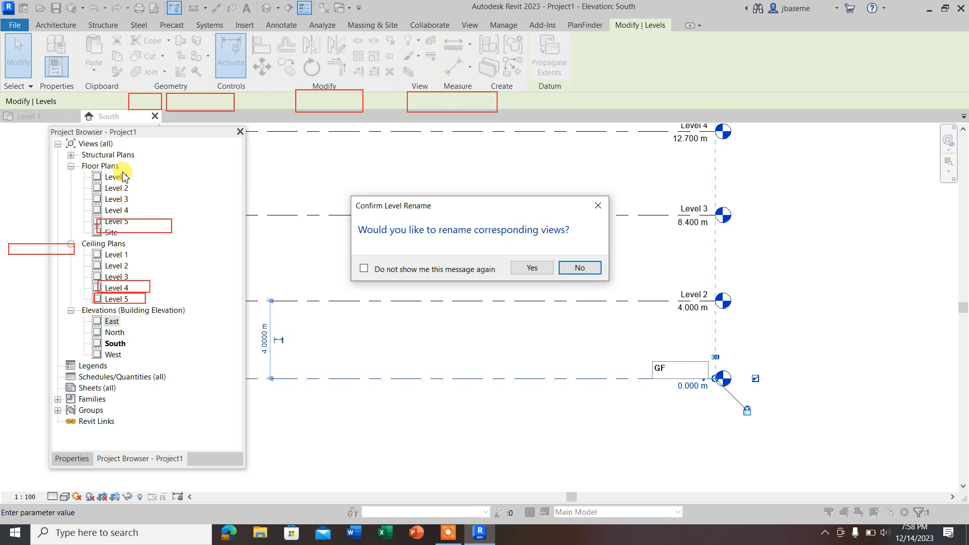
{"action": "left_click", "coordinate": [532, 270]}
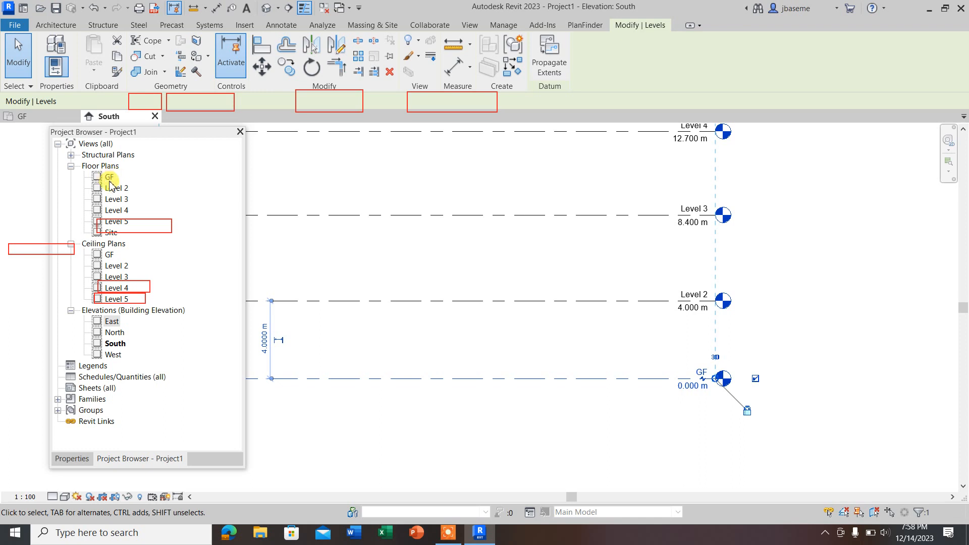
Step: Rename Level 2 to FF together with its corresponding views
{"action": "left_click", "coordinate": [698, 301]}
{"action": "left_click", "coordinate": [685, 296]}
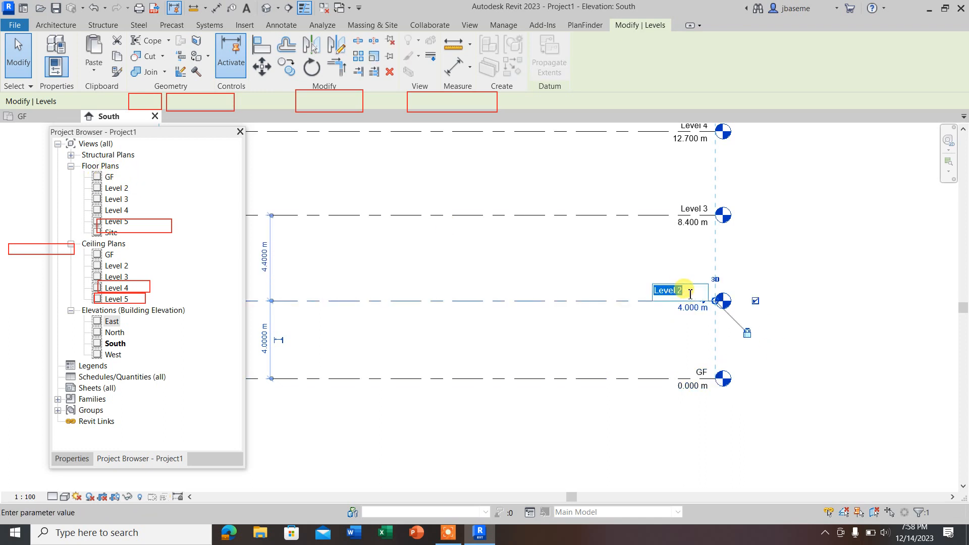
{"action": "type", "text": "FF"}
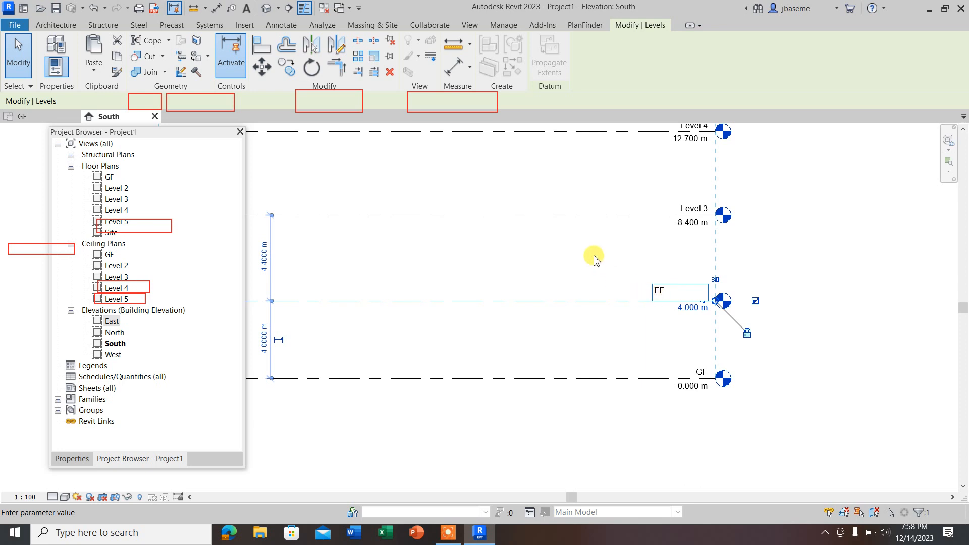
{"action": "key", "text": "Return"}
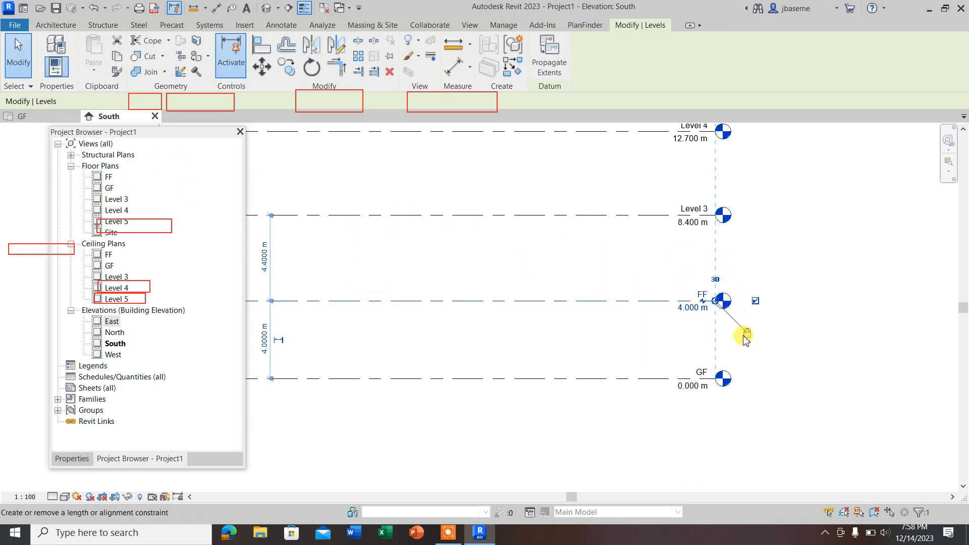
{"action": "scroll", "coordinate": [743, 331], "scroll_direction": "down", "scroll_amount": 2}
{"action": "left_click", "coordinate": [709, 243]}
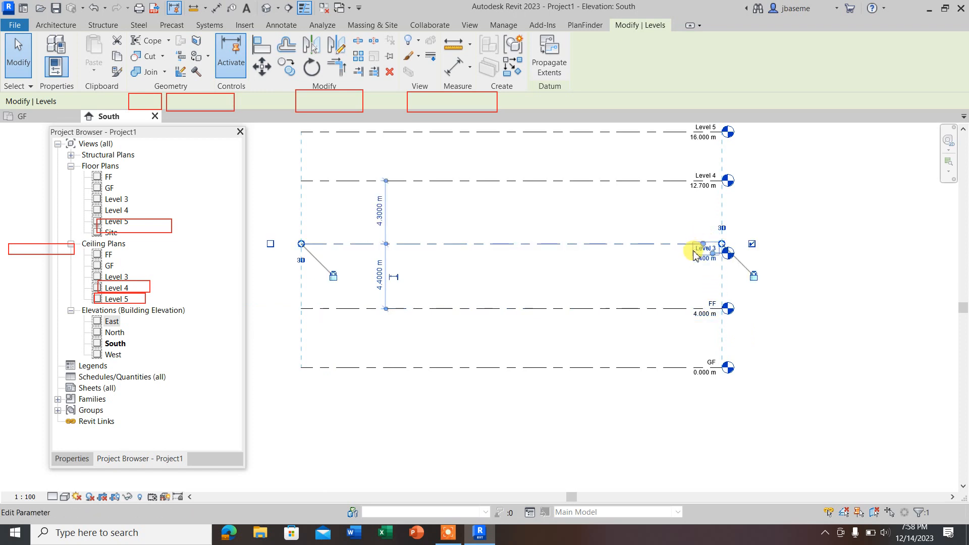
{"action": "left_click_drag", "start_coordinate": [707, 247], "coordinate": [716, 247]}
{"action": "left_click", "coordinate": [765, 212]}
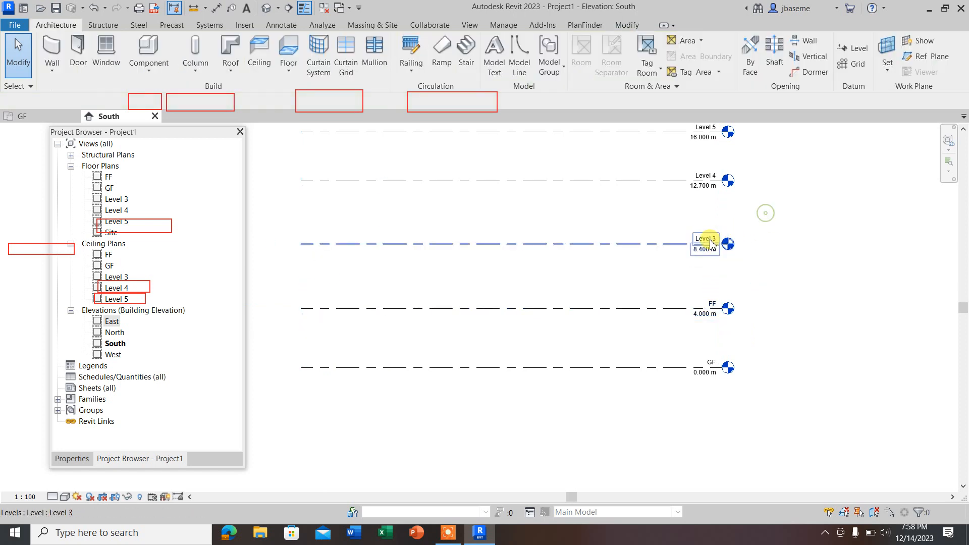
Step: Add an elbow to the Level 3 line, rename the level THF with its corresponding views, and select the THF floor plan
{"action": "left_click", "coordinate": [708, 240]}
{"action": "scroll", "coordinate": [710, 240], "scroll_direction": "up", "scroll_amount": 2}
{"action": "left_click", "coordinate": [716, 243]}
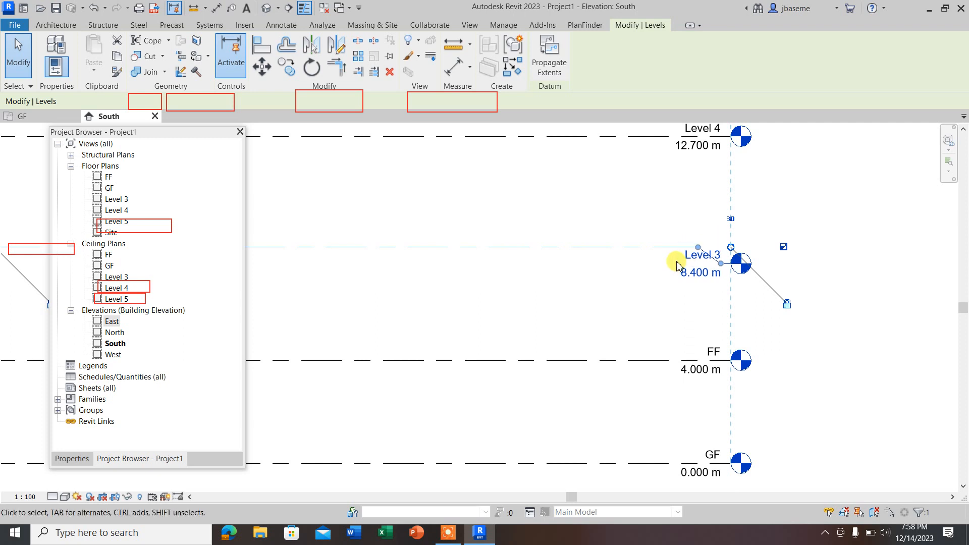
{"action": "left_click", "coordinate": [707, 253]}
{"action": "left_click_drag", "start_coordinate": [707, 255], "coordinate": [657, 259]}
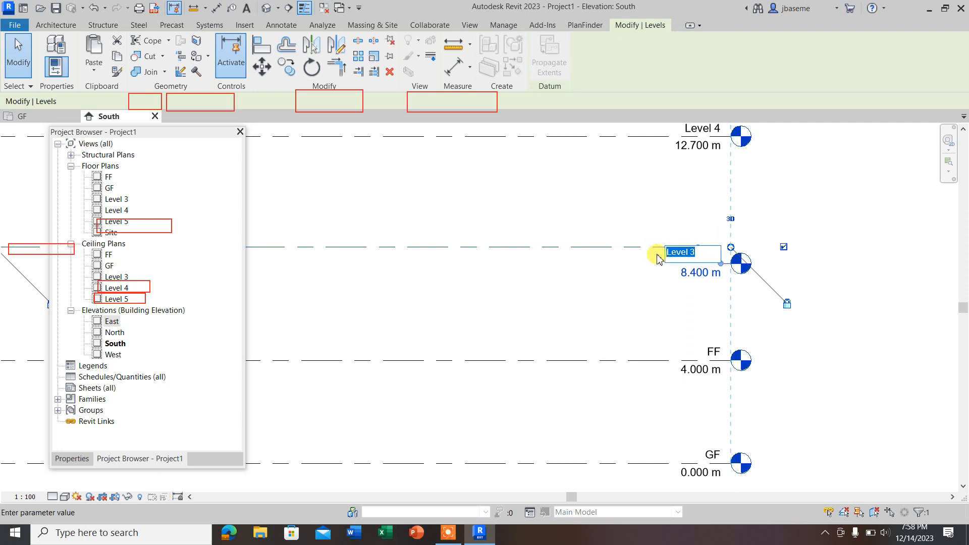
{"action": "type", "text": "THF"}
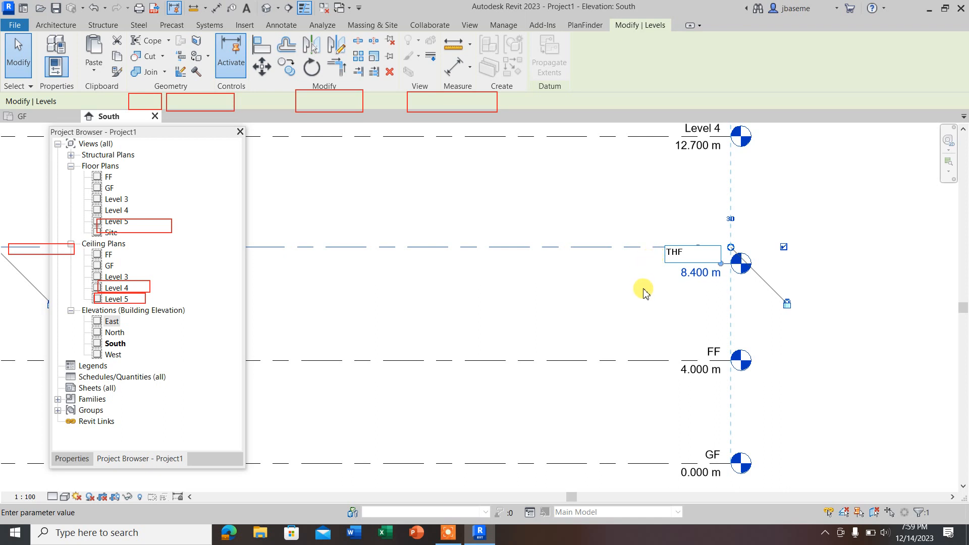
{"action": "key", "text": "Return"}
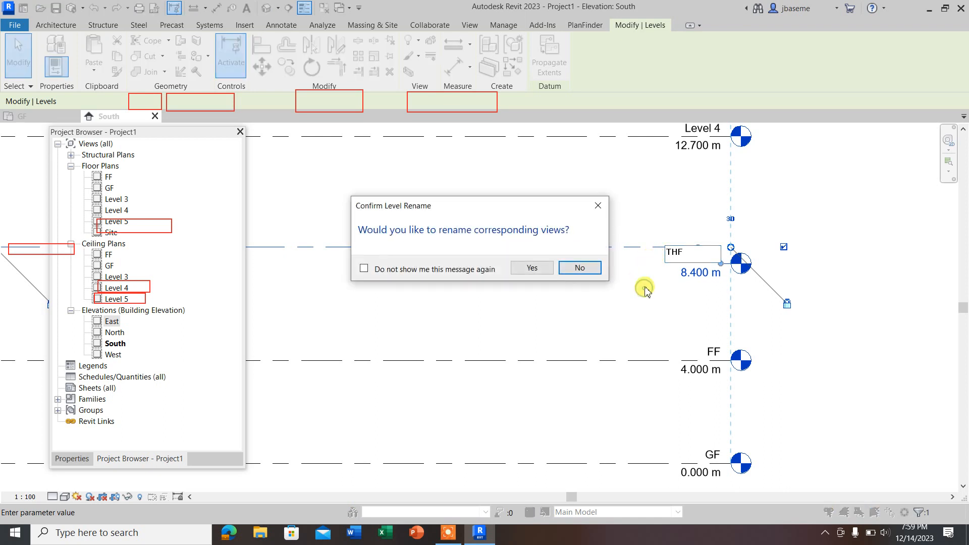
{"action": "left_click", "coordinate": [541, 266]}
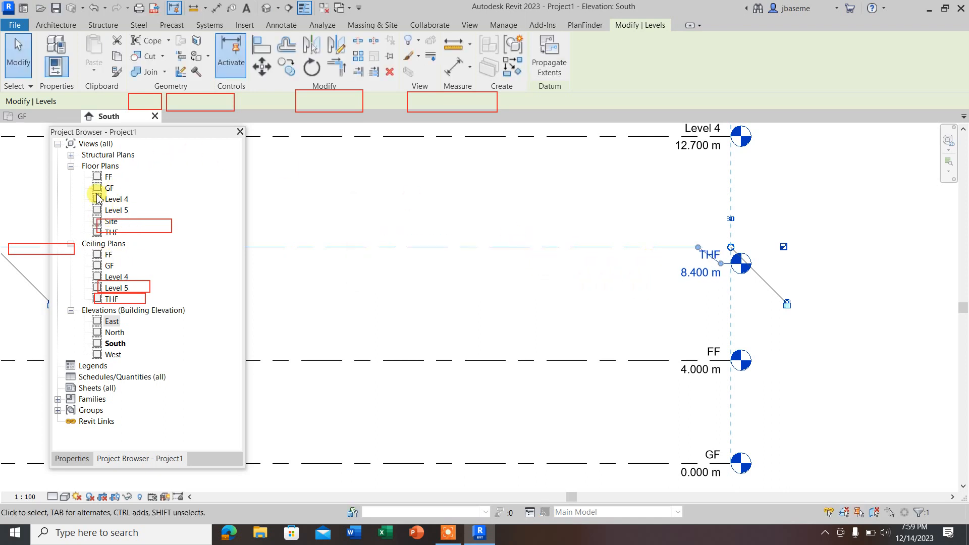
{"action": "left_click", "coordinate": [112, 232]}
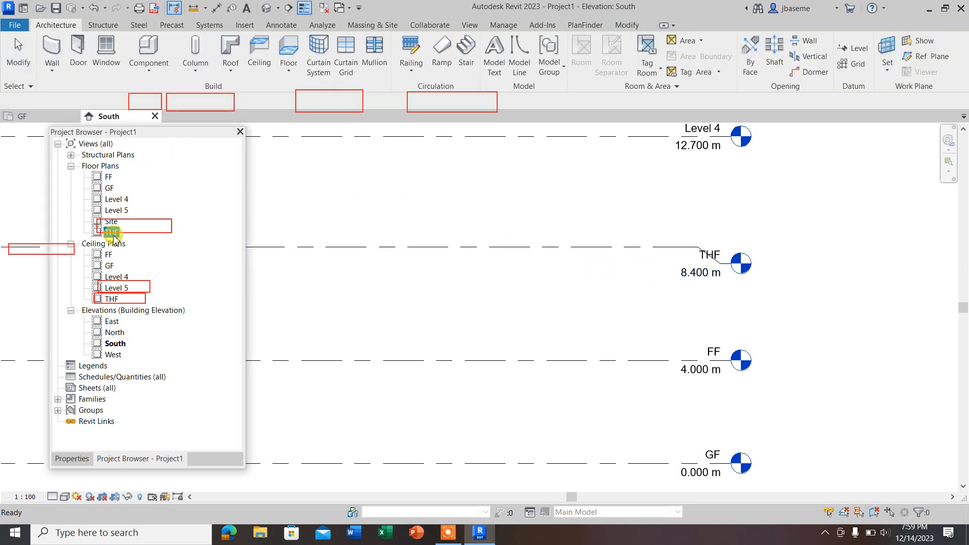
Step: Rename Level 4 to "4Th floor" and apply the new name to its corresponding views
{"action": "scroll", "coordinate": [765, 305], "scroll_direction": "down", "scroll_amount": 2}
{"action": "scroll", "coordinate": [729, 201], "scroll_direction": "up", "scroll_amount": 2}
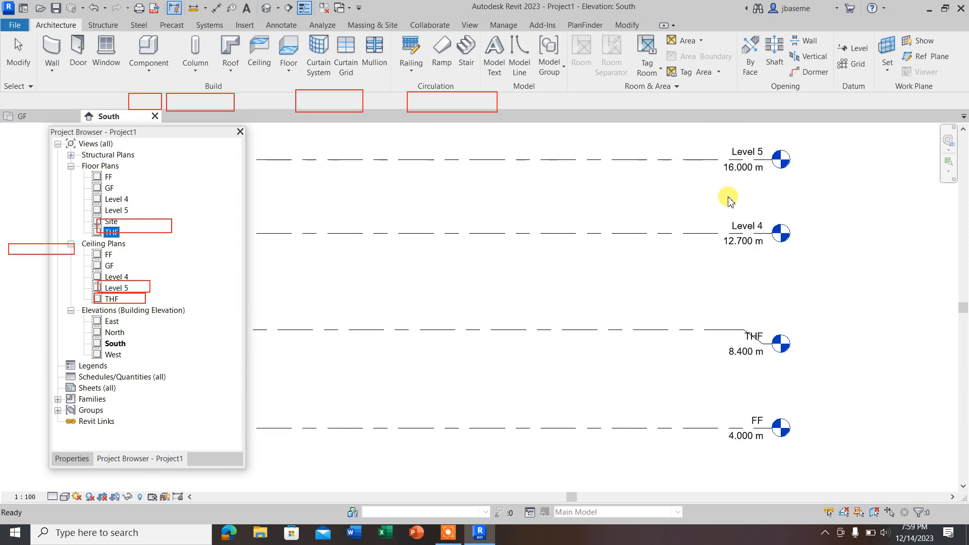
{"action": "left_click", "coordinate": [741, 225]}
{"action": "left_click", "coordinate": [742, 225]}
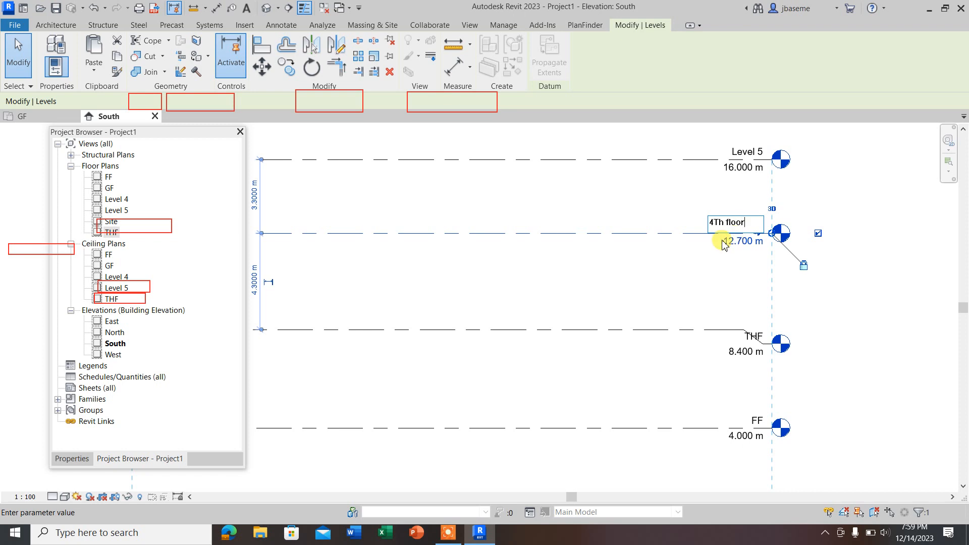
{"action": "left_click", "coordinate": [666, 266]}
{"action": "left_click", "coordinate": [529, 268]}
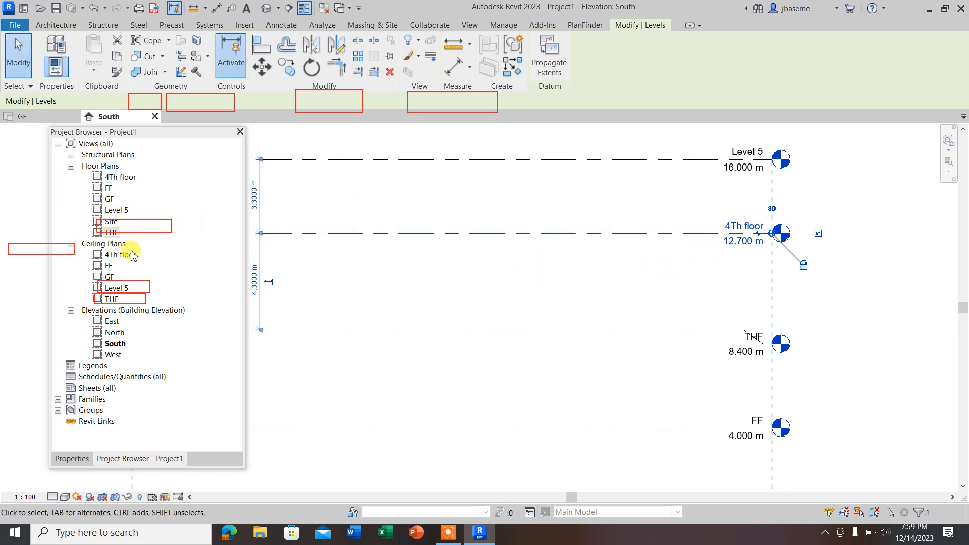
Step: Rename Level 5 to "FIFTH FLOOR" and apply the new name to its corresponding views
{"action": "left_click", "coordinate": [121, 177]}
{"action": "left_click", "coordinate": [747, 150]}
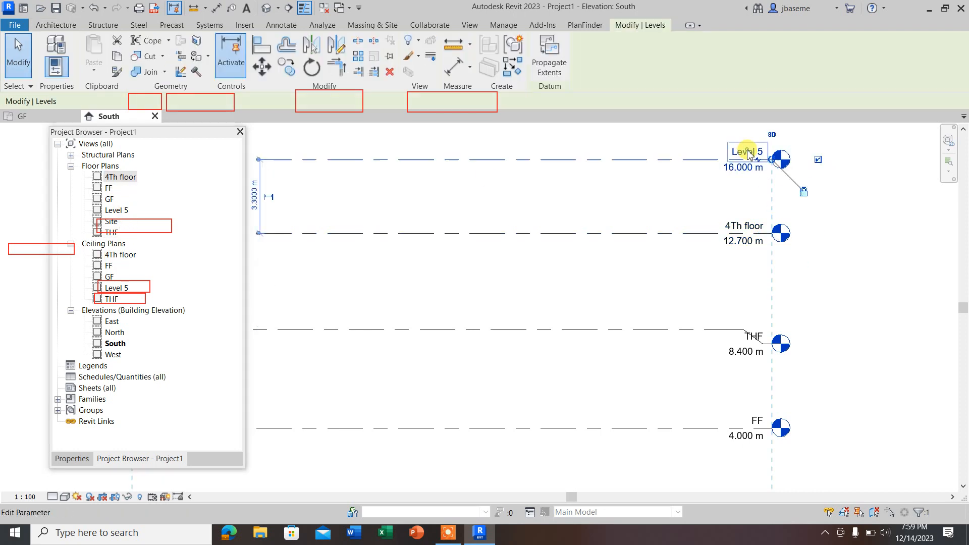
{"action": "left_click", "coordinate": [747, 150]}
{"action": "type", "text": "FIFTH FLOOR"}
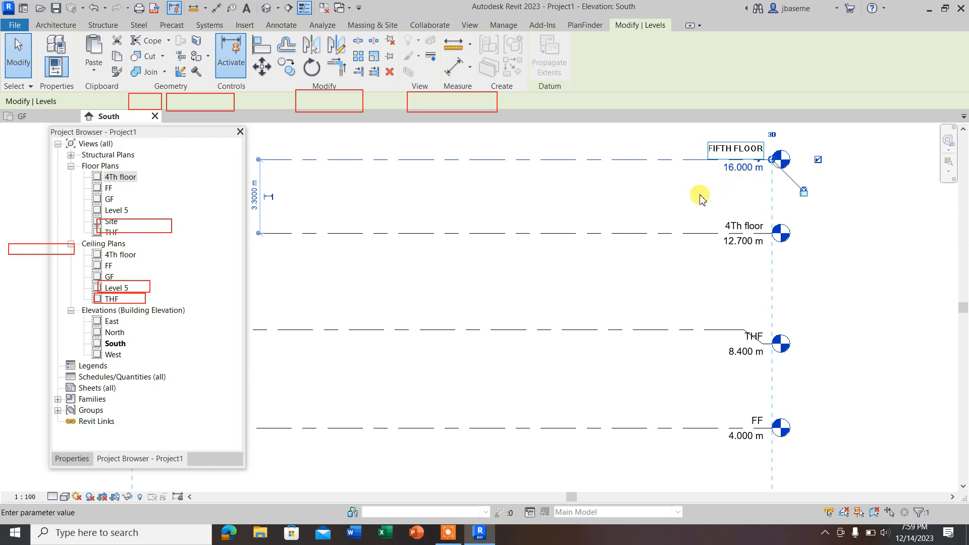
{"action": "key", "text": "Return"}
{"action": "left_click", "coordinate": [528, 267]}
{"action": "scroll", "coordinate": [690, 295], "scroll_direction": "down", "scroll_amount": 2}
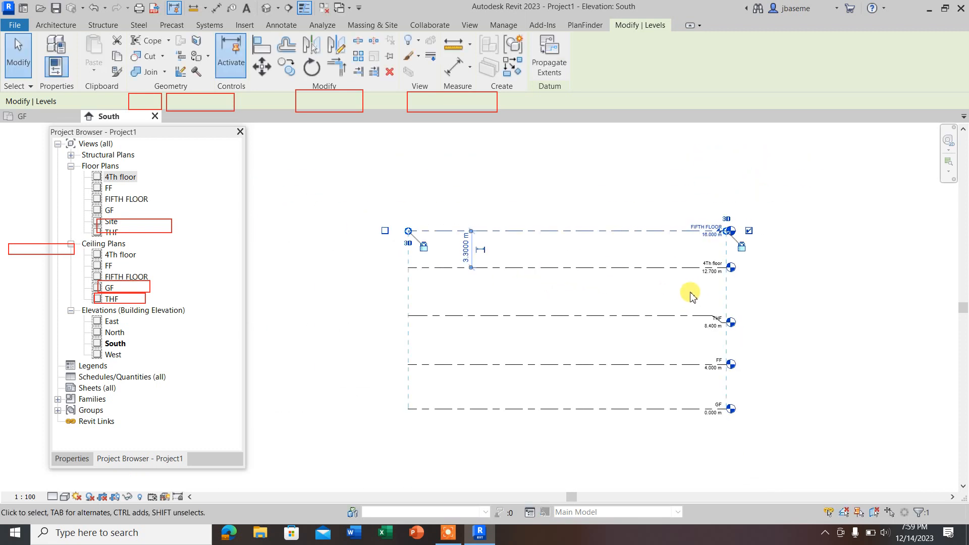
{"action": "scroll", "coordinate": [691, 296], "scroll_direction": "down", "scroll_amount": 1}
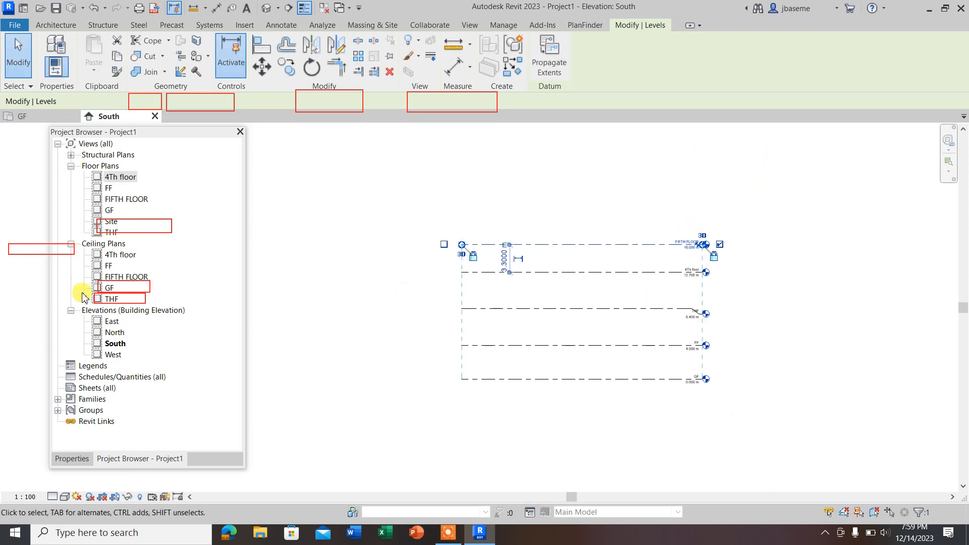
Step: Look over the Floor Plans and Ceiling Plans groups in the project browser and select the FIFTH FLOOR ceiling plan
{"action": "left_click", "coordinate": [87, 168]}
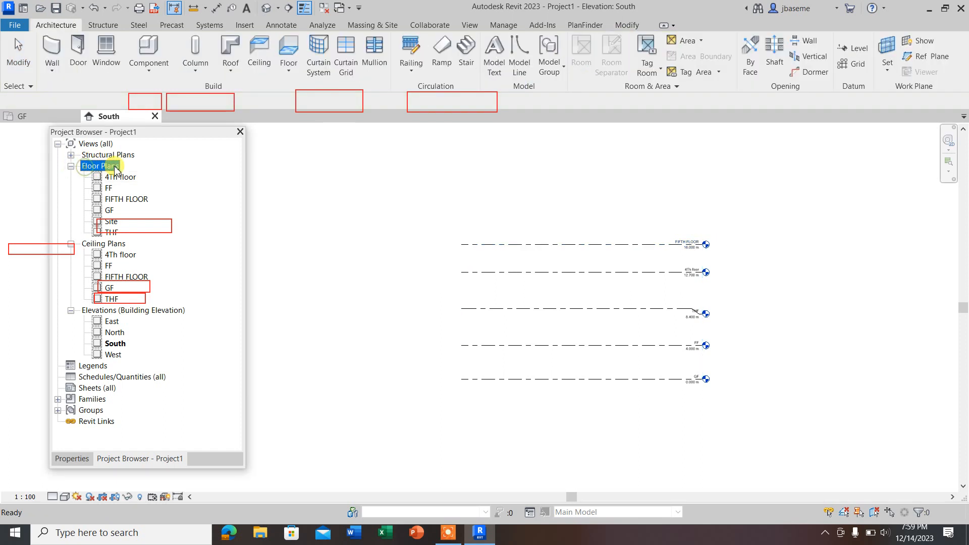
{"action": "left_click", "coordinate": [106, 246]}
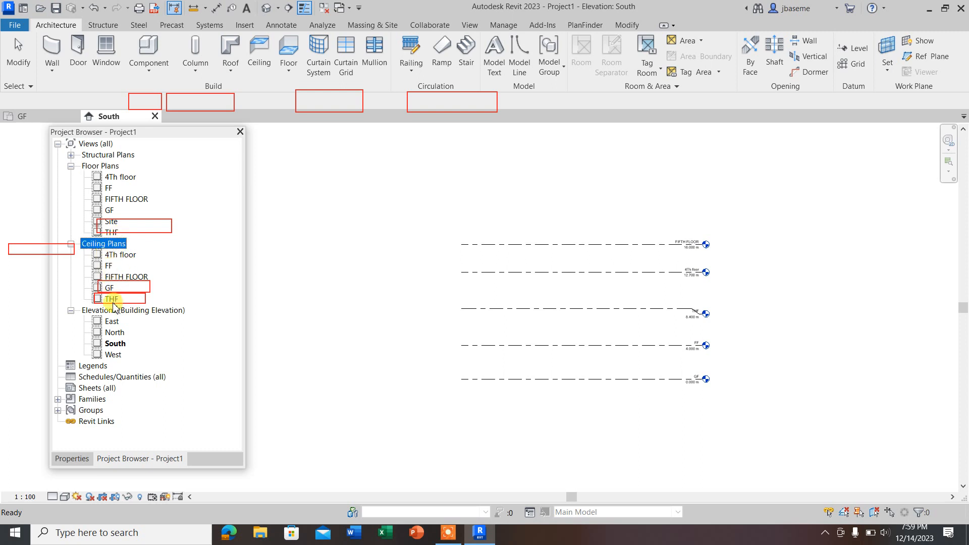
{"action": "left_click", "coordinate": [121, 279]}
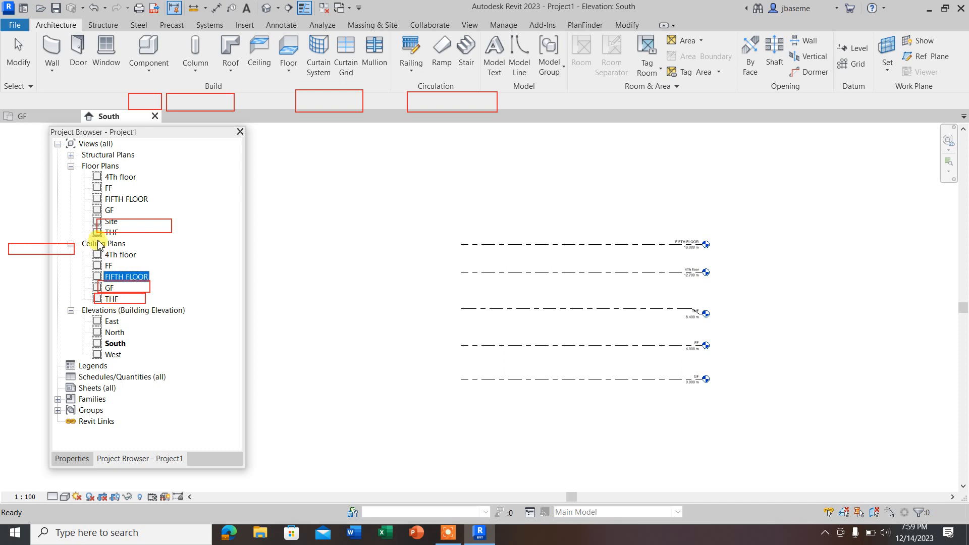
Step: Straighten the THF level line by removing the elbow near its level head
{"action": "scroll", "coordinate": [717, 300], "scroll_direction": "up", "scroll_amount": 4}
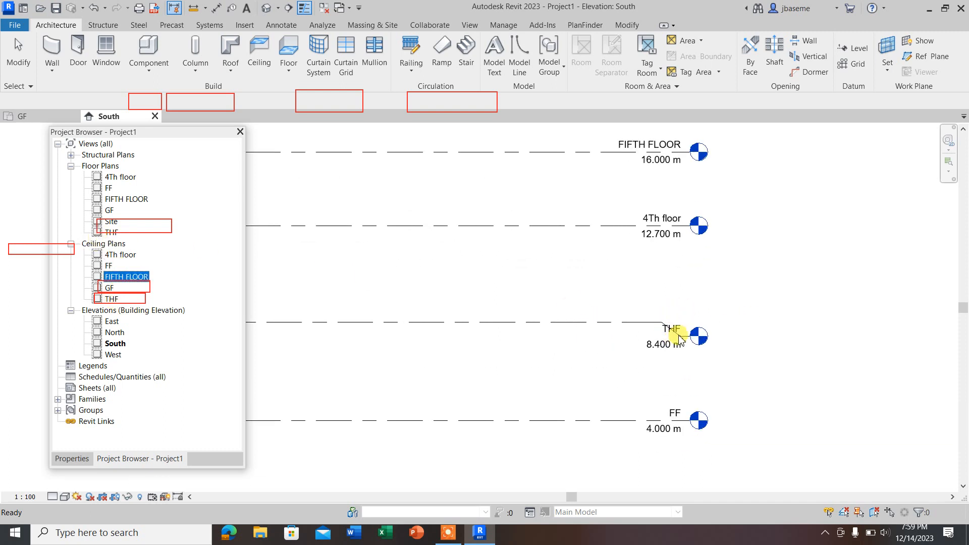
{"action": "left_click", "coordinate": [669, 334]}
{"action": "scroll", "coordinate": [671, 336], "scroll_direction": "up", "scroll_amount": 2}
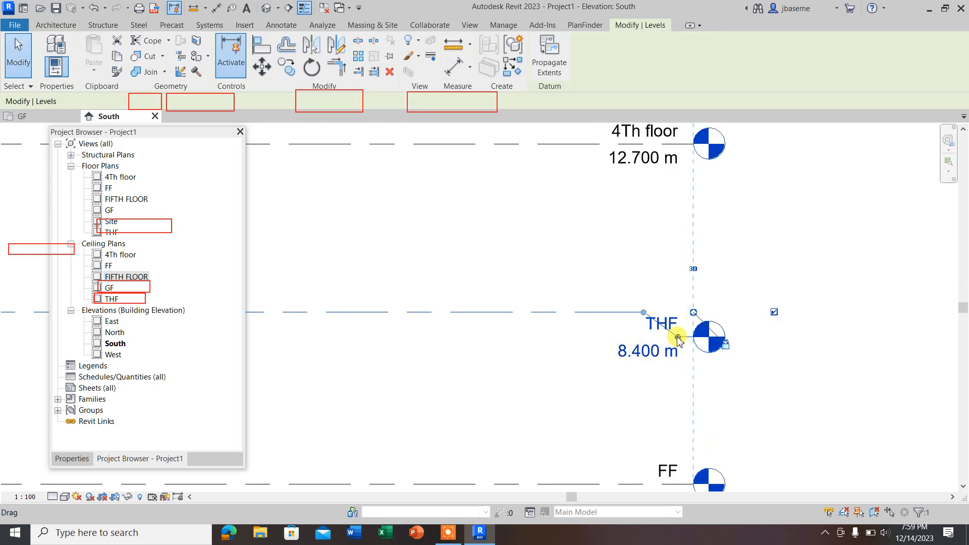
{"action": "left_click", "coordinate": [753, 255]}
{"action": "scroll", "coordinate": [451, 284], "scroll_direction": "down", "scroll_amount": 3}
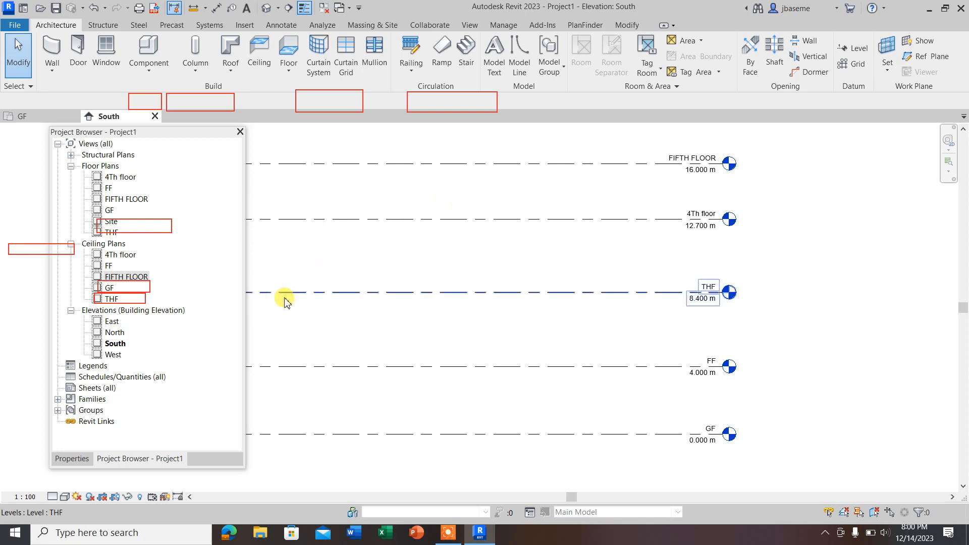
Step: Set the elevation of the THF level to 8 m
{"action": "scroll", "coordinate": [698, 306], "scroll_direction": "down", "scroll_amount": 2}
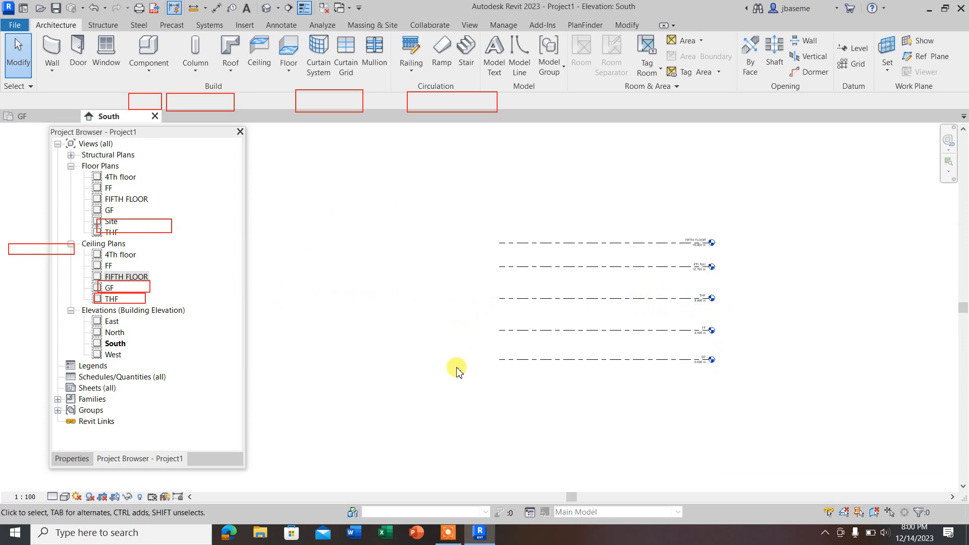
{"action": "scroll", "coordinate": [681, 226], "scroll_direction": "up", "scroll_amount": 2}
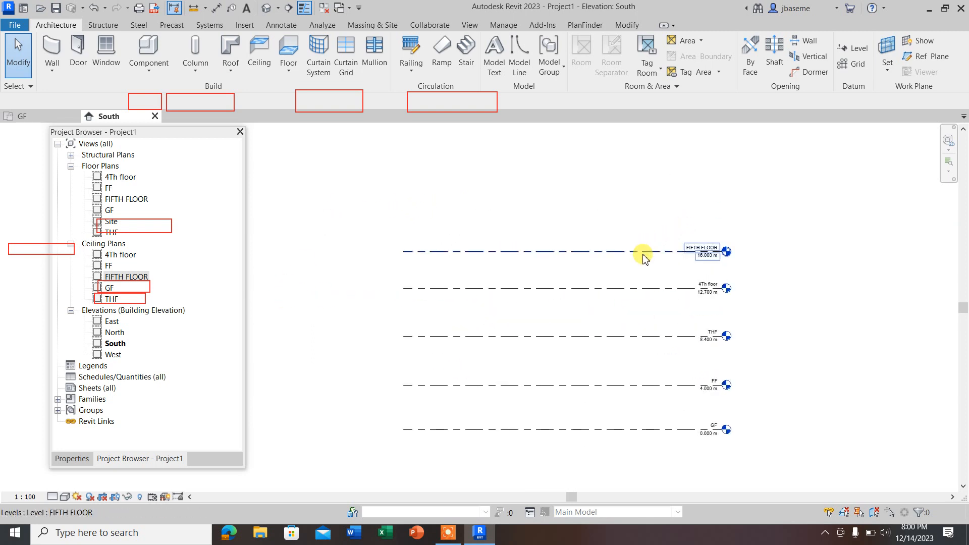
{"action": "scroll", "coordinate": [703, 389], "scroll_direction": "up", "scroll_amount": 2}
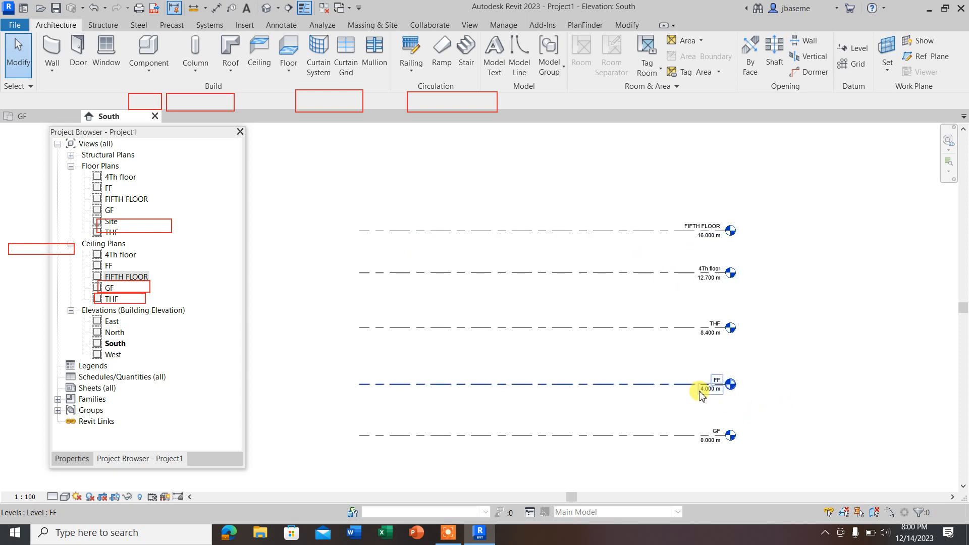
{"action": "left_click", "coordinate": [712, 458]}
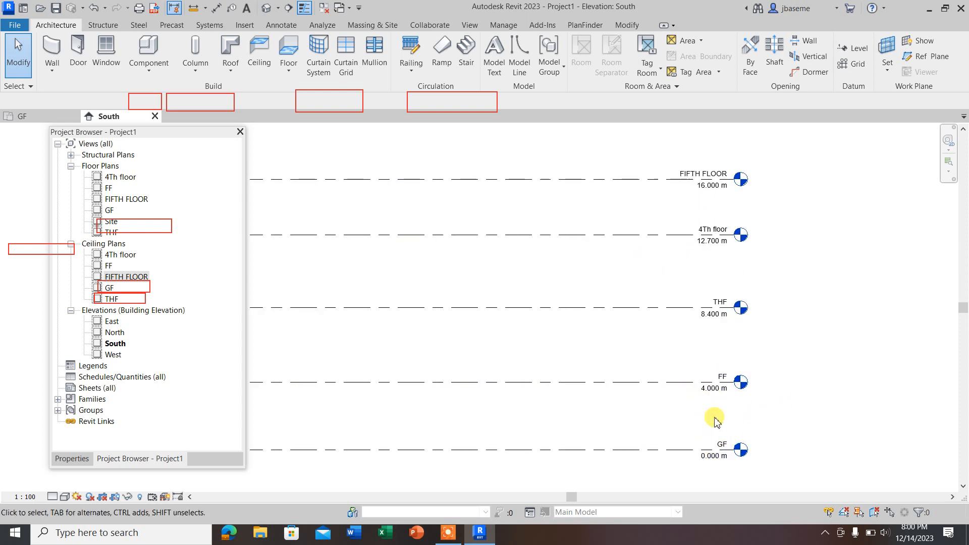
{"action": "left_click", "coordinate": [709, 317]}
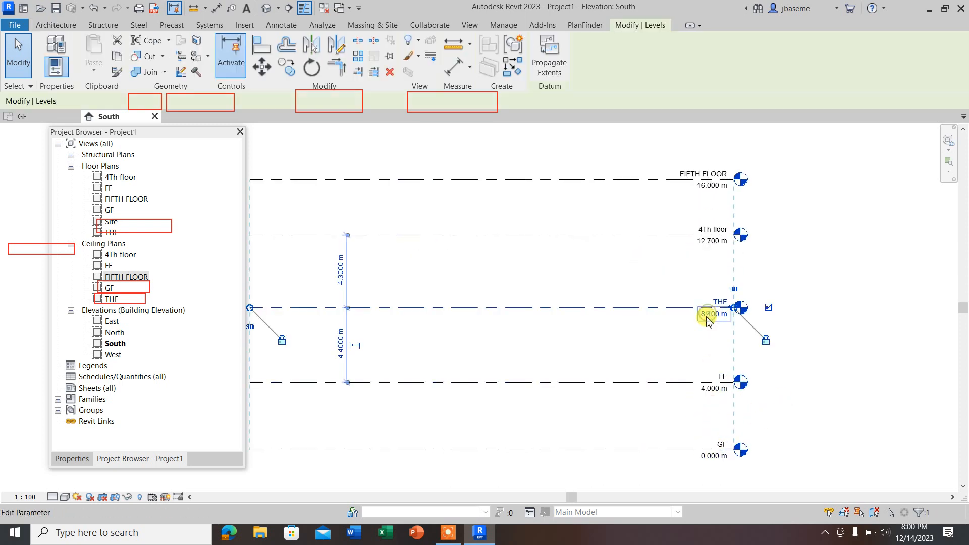
{"action": "left_click", "coordinate": [710, 318]}
{"action": "type", "text": "8"}
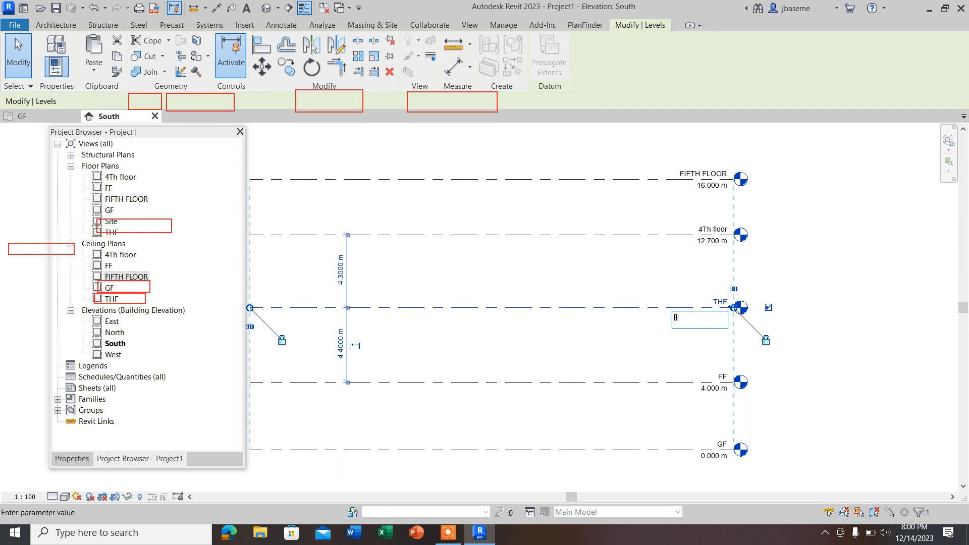
{"action": "key", "text": "Return"}
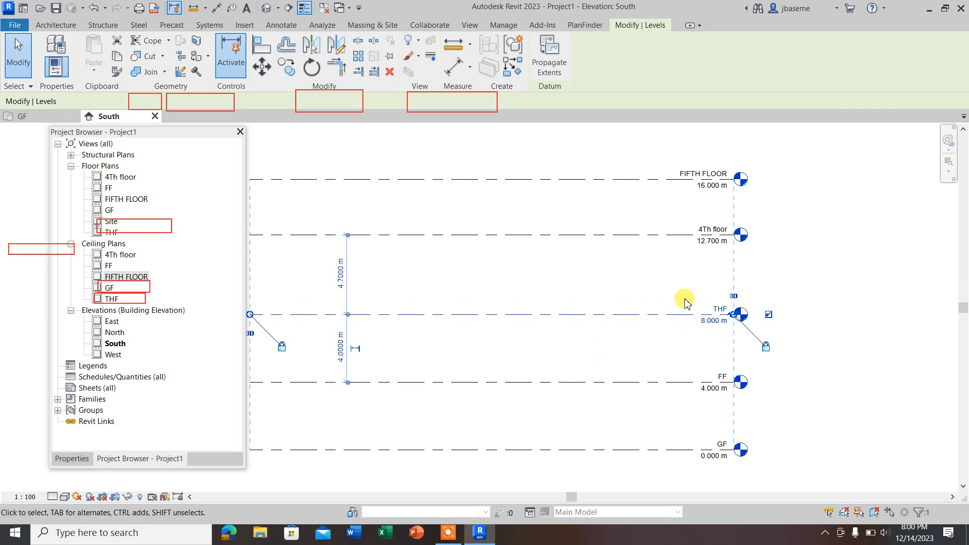
Step: Set the elevation of the 4Th floor level to 12 m and of the FIFTH FLOOR level to 16 m
{"action": "left_click", "coordinate": [702, 246]}
{"action": "left_click", "coordinate": [701, 243]}
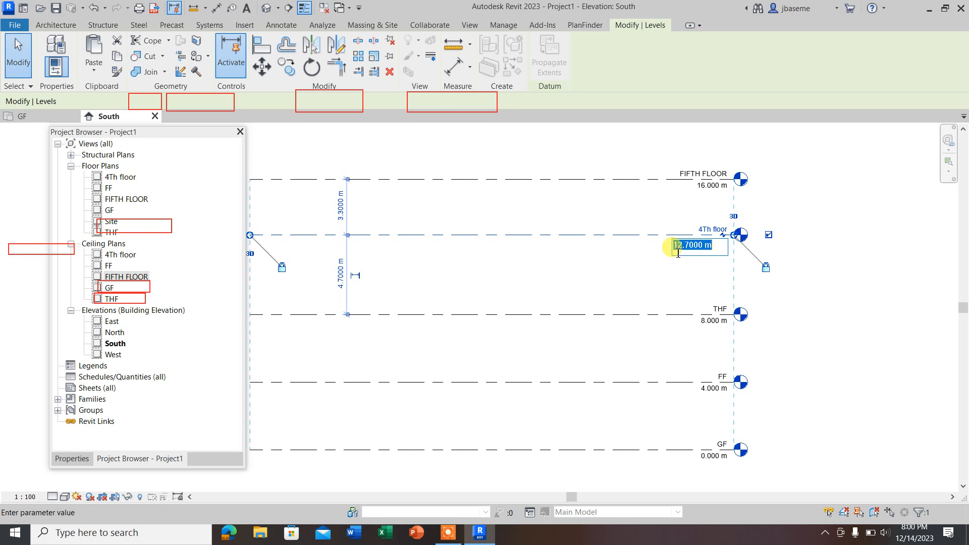
{"action": "type", "text": "12"}
{"action": "left_click", "coordinate": [705, 185]}
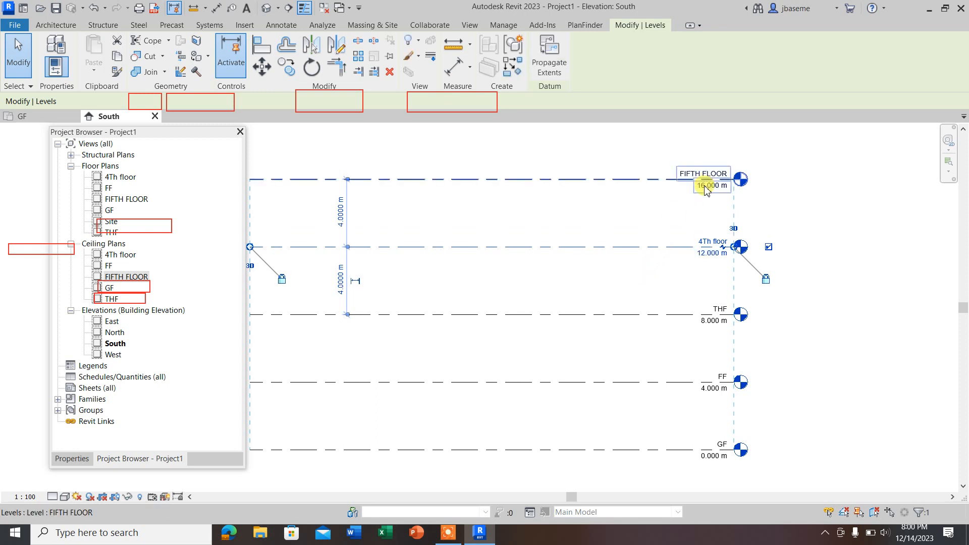
{"action": "left_click", "coordinate": [705, 186]}
{"action": "type", "text": "16"}
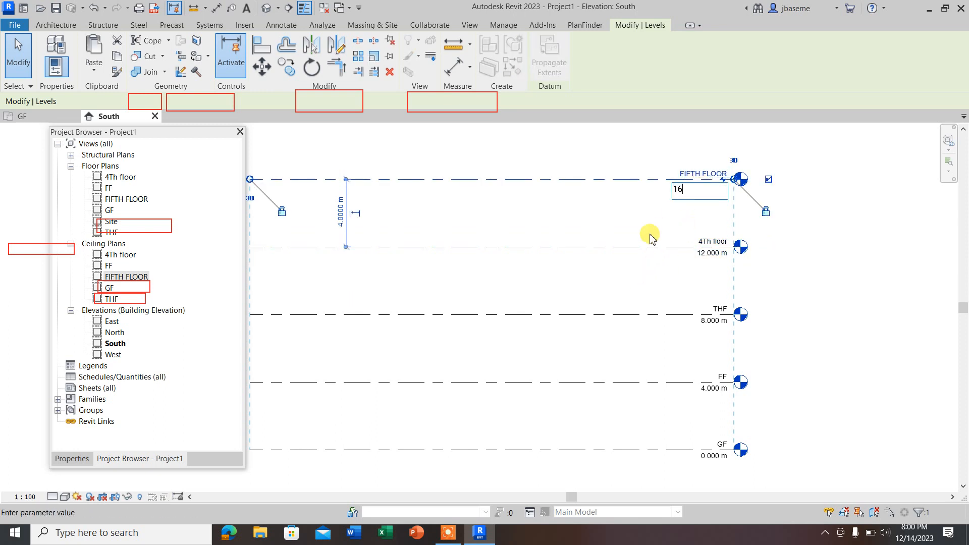
{"action": "left_click", "coordinate": [616, 194]}
{"action": "left_click", "coordinate": [879, 310]}
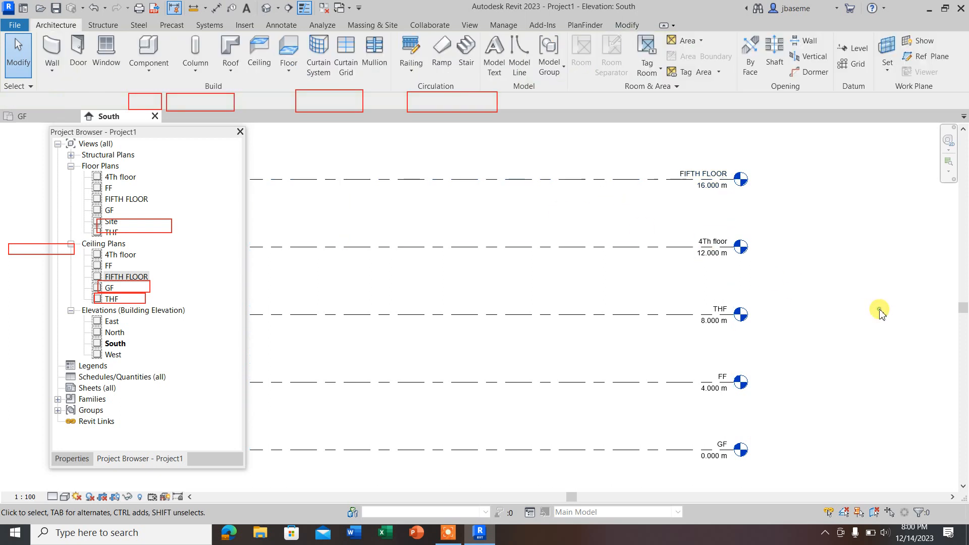
Step: Show the FIFTH FLOOR level's properties, choose the 8mm Head type for it and mark the level as structural
{"action": "scroll", "coordinate": [859, 291], "scroll_direction": "down", "scroll_amount": 2}
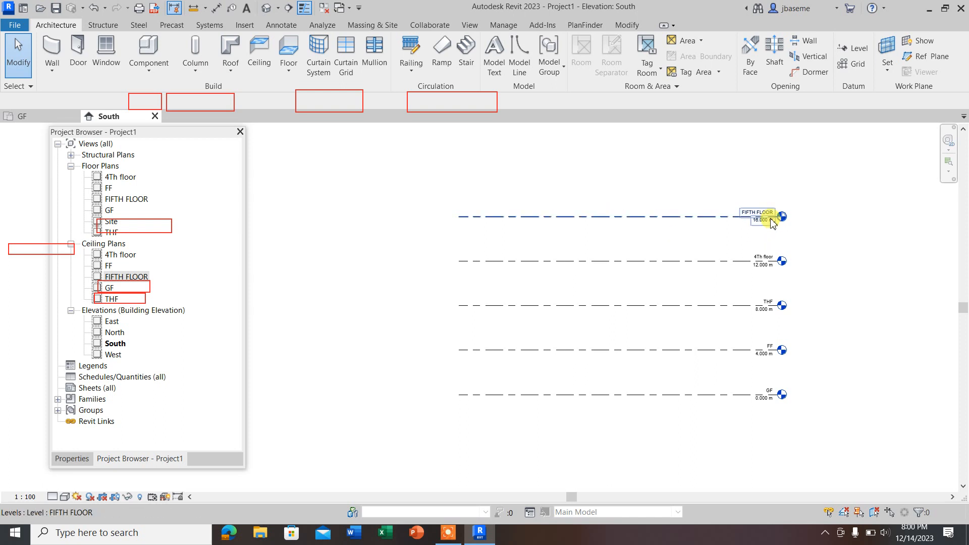
{"action": "scroll", "coordinate": [769, 221], "scroll_direction": "up", "scroll_amount": 2}
{"action": "scroll", "coordinate": [737, 313], "scroll_direction": "down", "scroll_amount": 2}
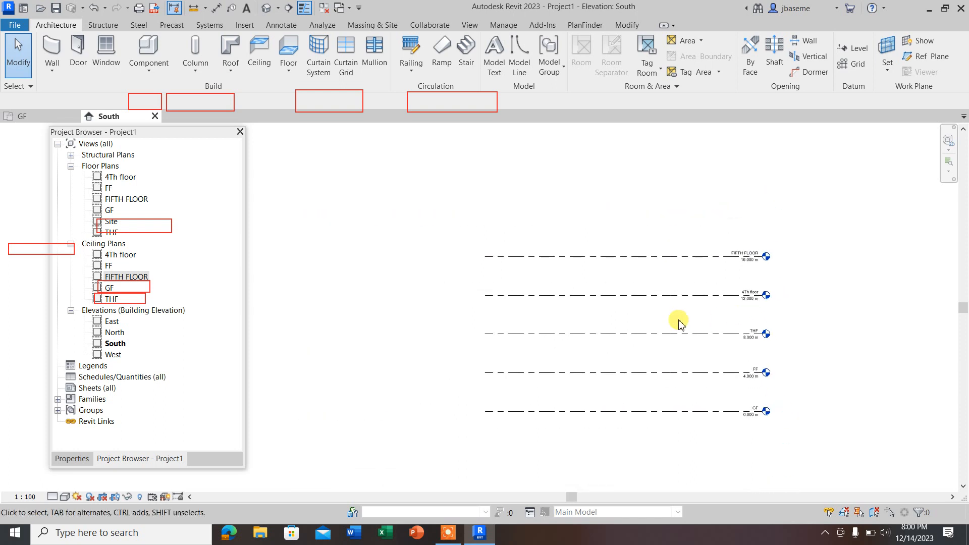
{"action": "left_click", "coordinate": [620, 258]}
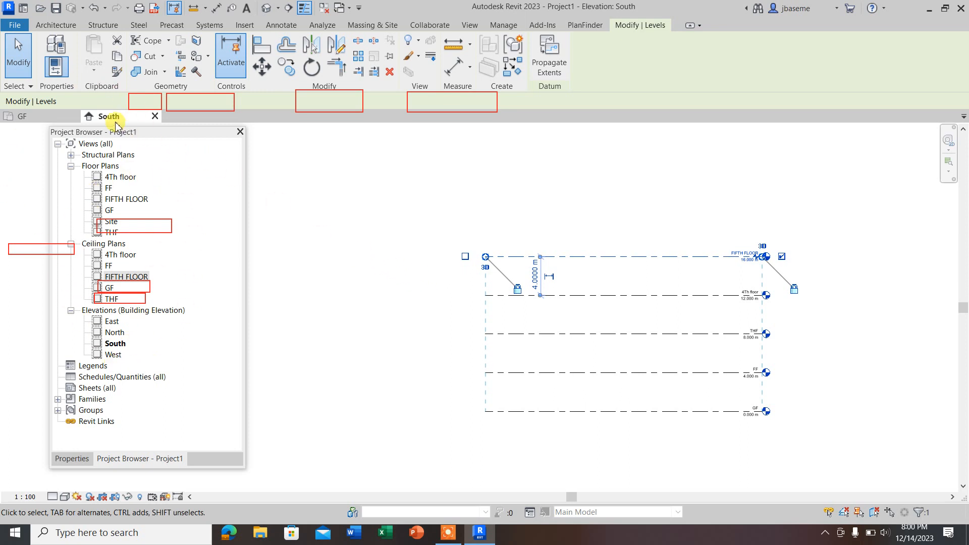
{"action": "left_click", "coordinate": [75, 458]}
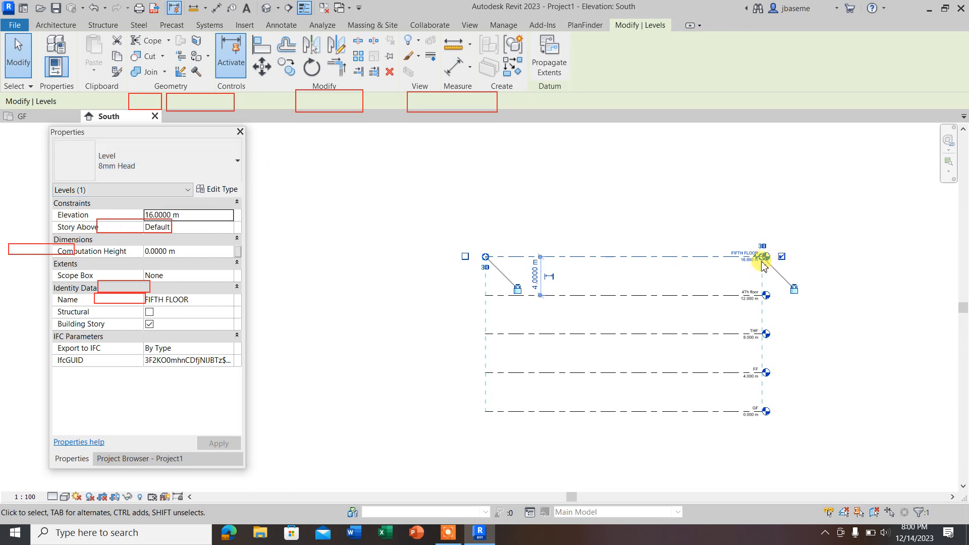
{"action": "left_click", "coordinate": [236, 160]}
{"action": "left_click", "coordinate": [129, 169]}
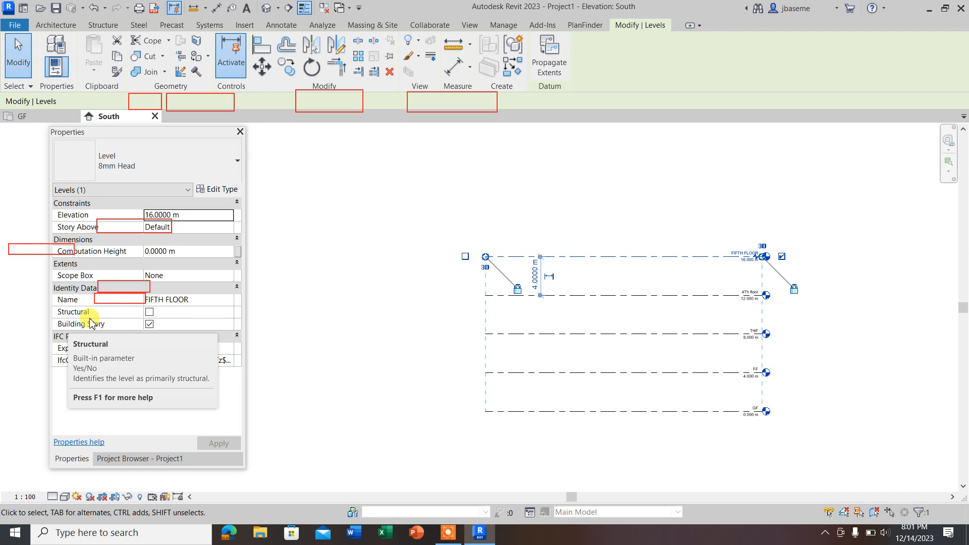
{"action": "left_click", "coordinate": [150, 312]}
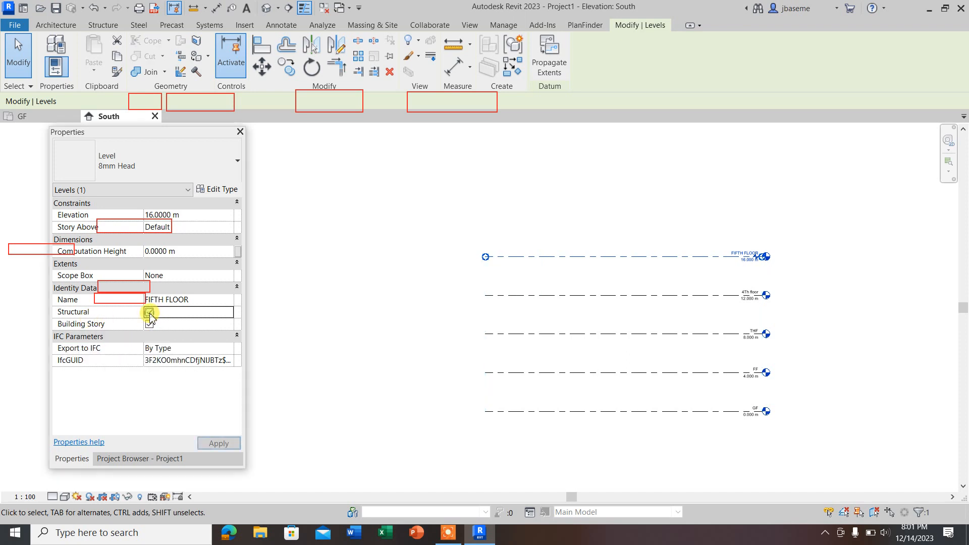
{"action": "left_click", "coordinate": [362, 337]}
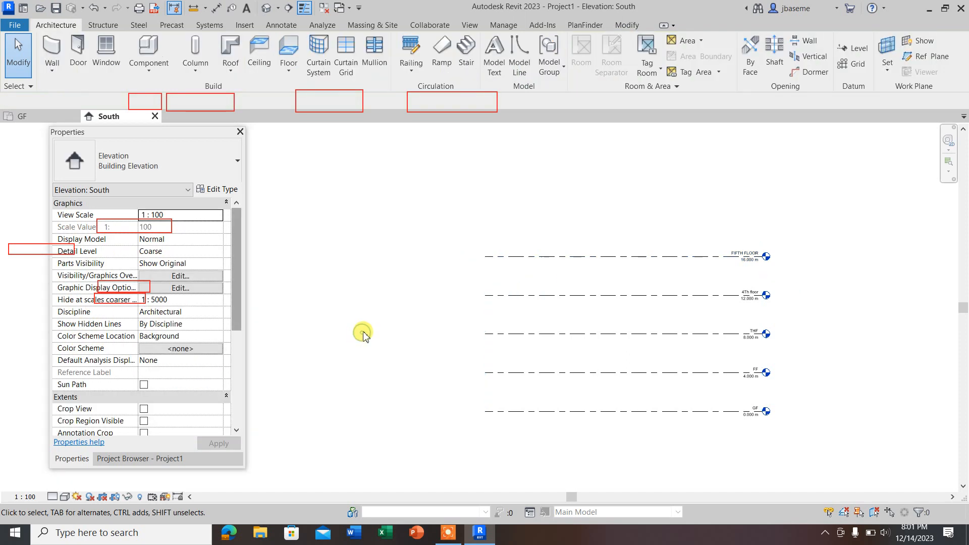
Step: View the type properties of the FIFTH FLOOR level without editing them, and turn off its Structural option
{"action": "left_click", "coordinate": [699, 258]}
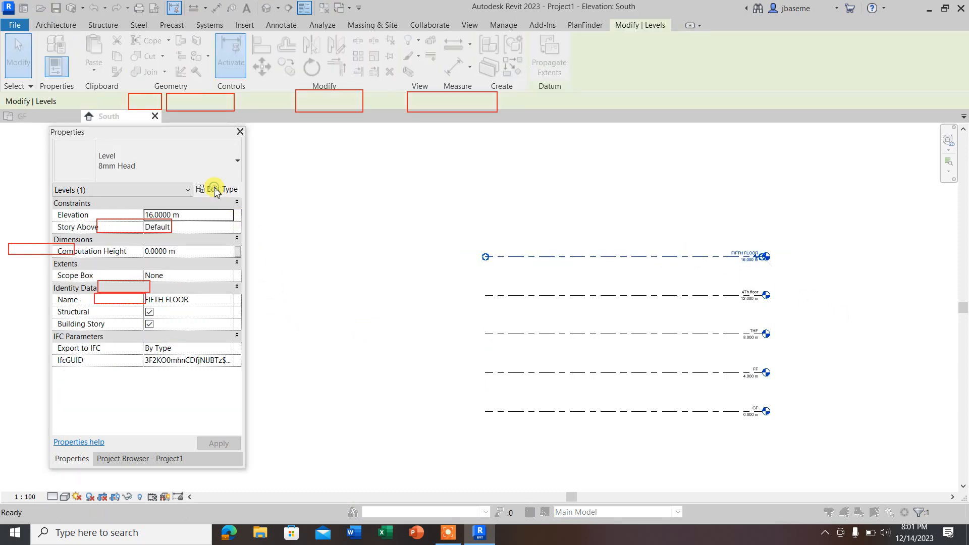
{"action": "left_click", "coordinate": [216, 190]}
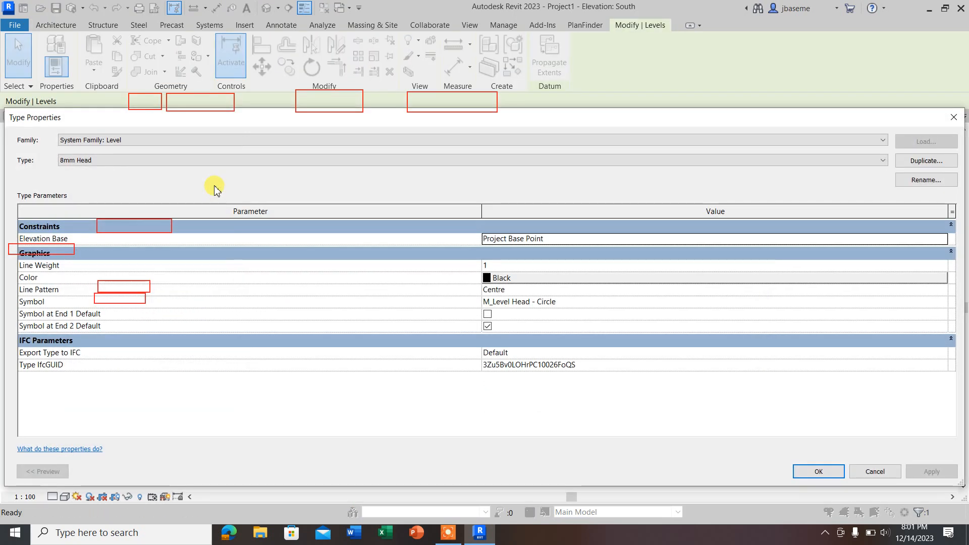
{"action": "left_click", "coordinate": [953, 117]}
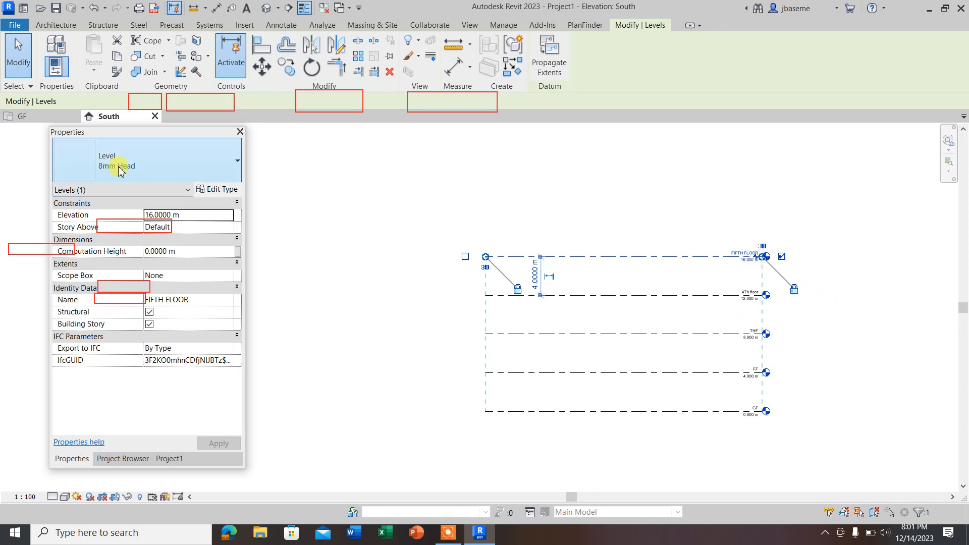
{"action": "left_click", "coordinate": [149, 312]}
Step: Set the 8mm Head level type's color to Magenta and turn on Symbol at End 1 Default
{"action": "left_click", "coordinate": [217, 189]}
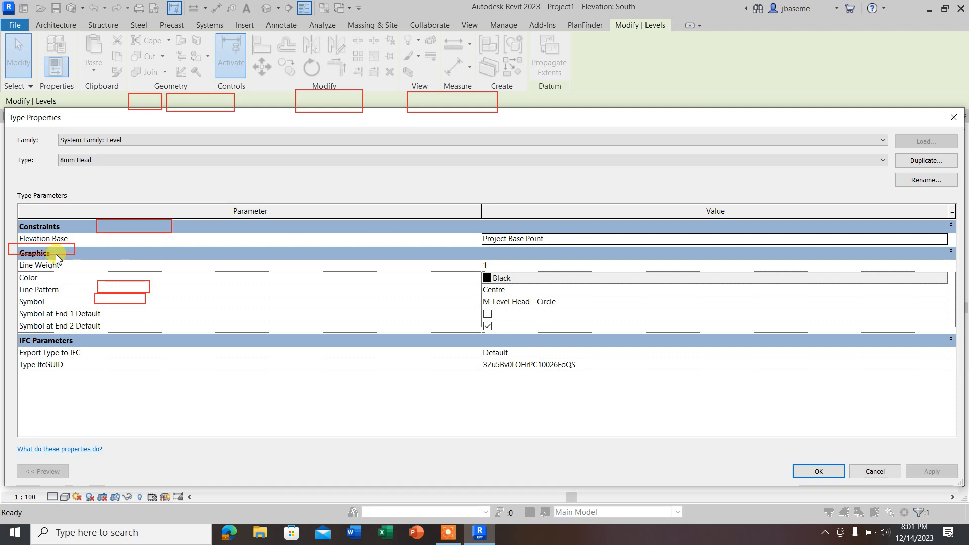
{"action": "left_click", "coordinate": [494, 278]}
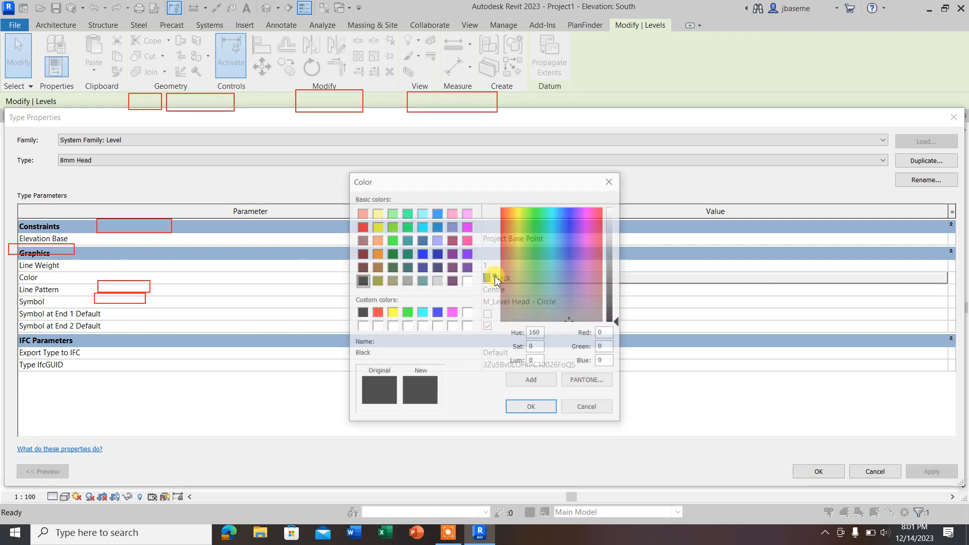
{"action": "left_click", "coordinate": [452, 313]}
{"action": "left_click", "coordinate": [525, 411]}
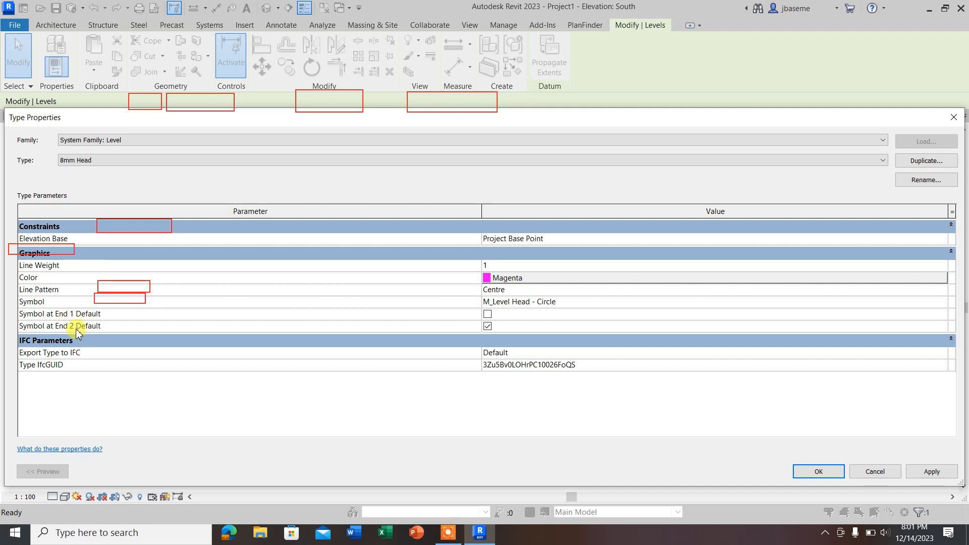
{"action": "left_click", "coordinate": [489, 316]}
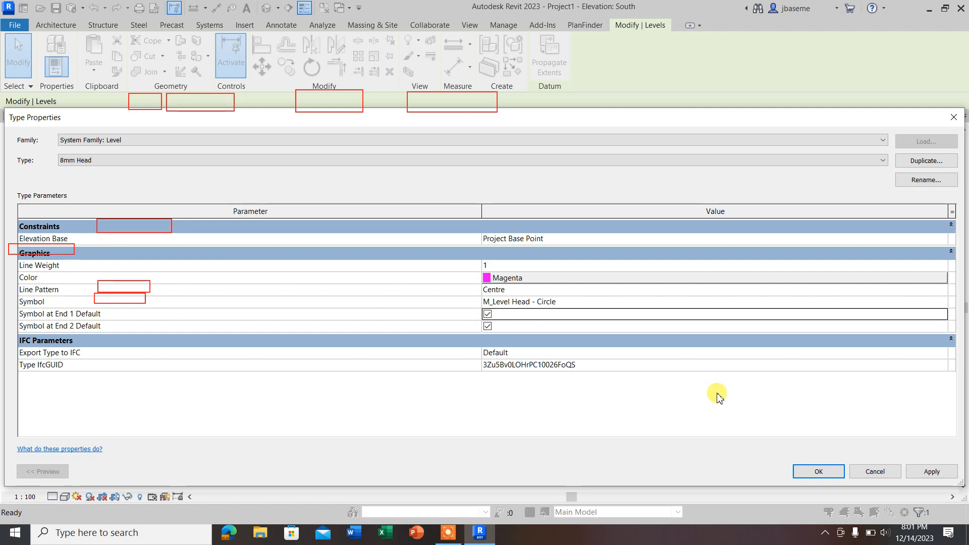
{"action": "left_click", "coordinate": [816, 471]}
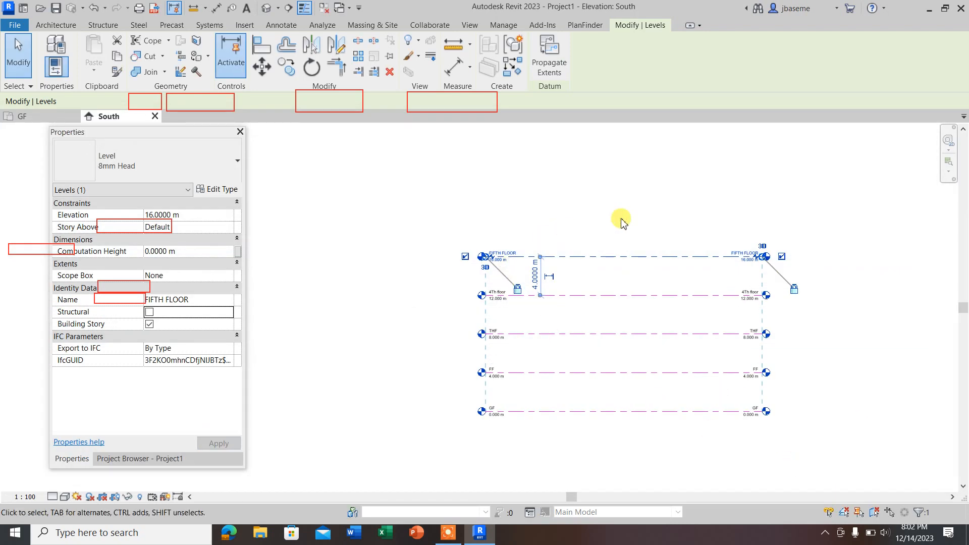
{"action": "left_click", "coordinate": [755, 184]}
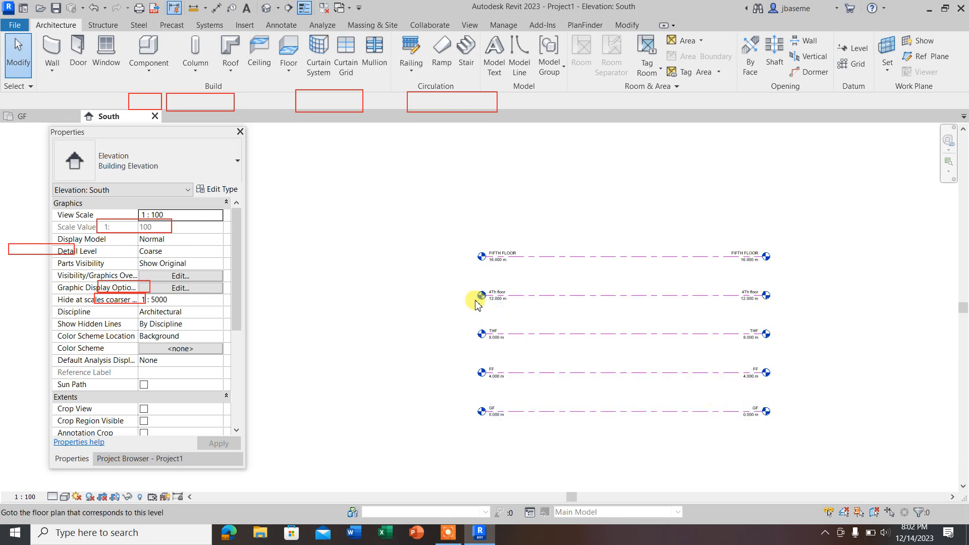
{"action": "scroll", "coordinate": [552, 317], "scroll_direction": "up", "scroll_amount": 3}
{"action": "scroll", "coordinate": [540, 297], "scroll_direction": "down", "scroll_amount": 4}
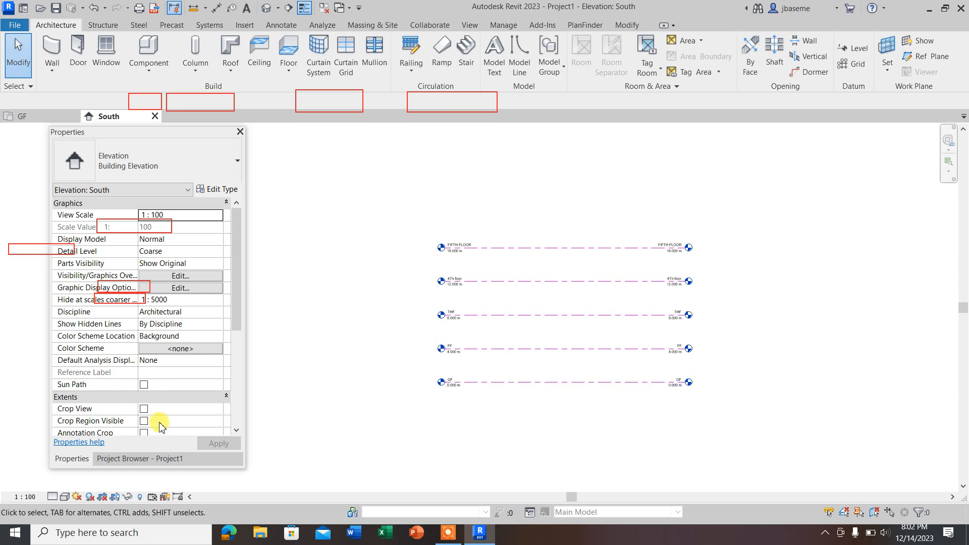
Step: Show the Project Browser, collapse its Floor Plans group and check the level names in the South elevation
{"action": "left_click", "coordinate": [131, 459]}
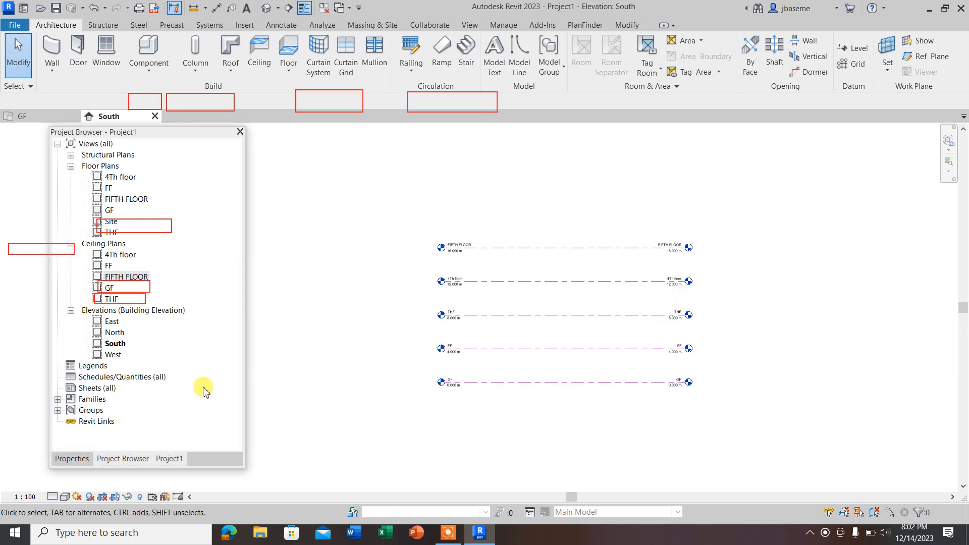
{"action": "scroll", "coordinate": [597, 313], "scroll_direction": "down", "scroll_amount": 1}
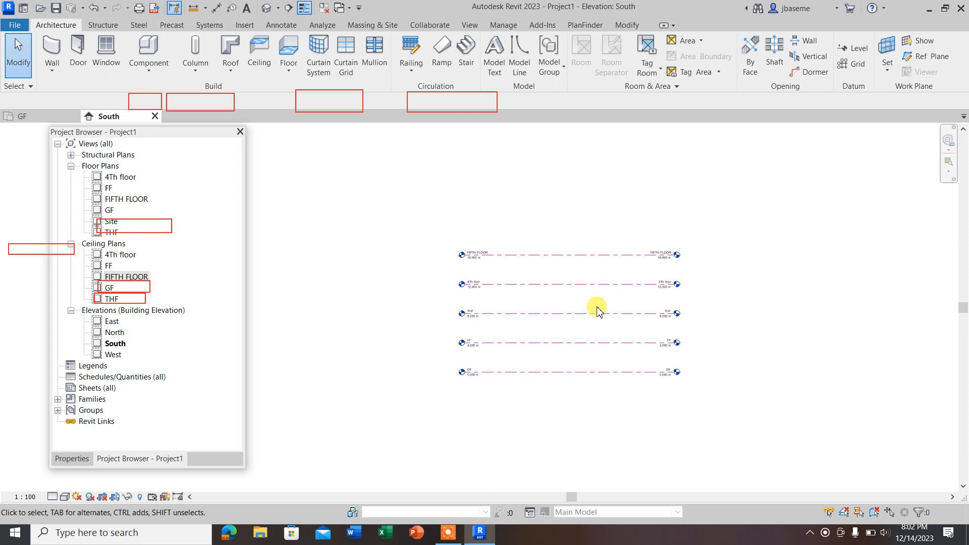
{"action": "left_click", "coordinate": [449, 532]}
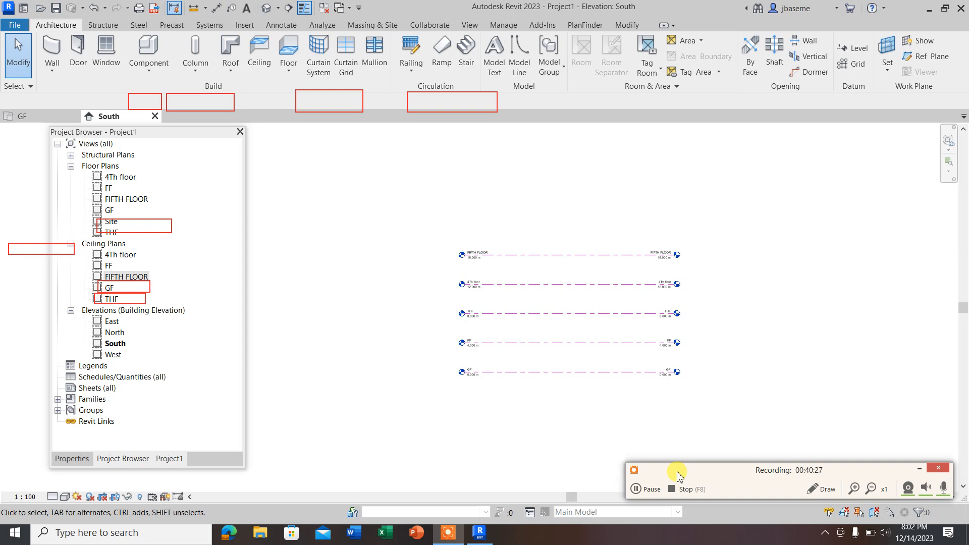
{"action": "left_click", "coordinate": [920, 469]}
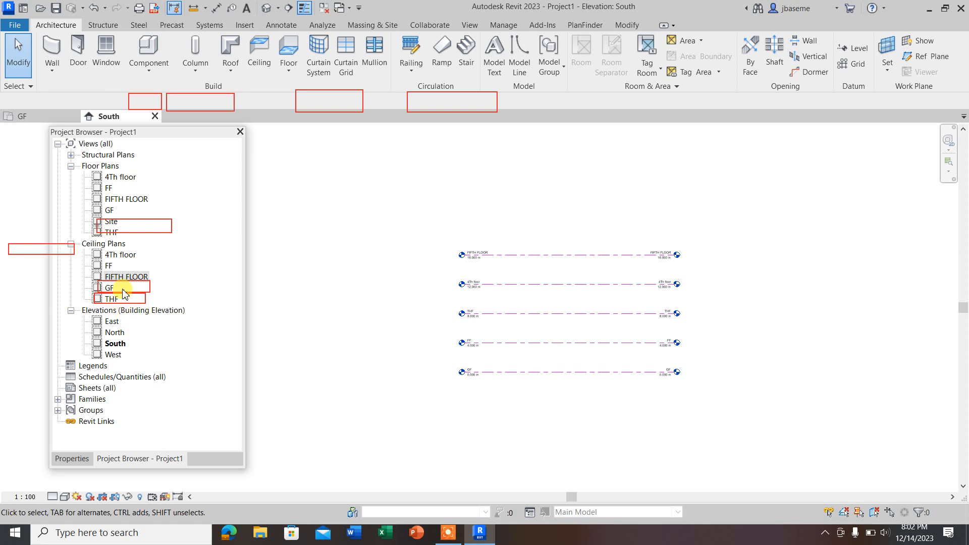
{"action": "left_click", "coordinate": [72, 155]}
{"action": "left_click", "coordinate": [71, 155]}
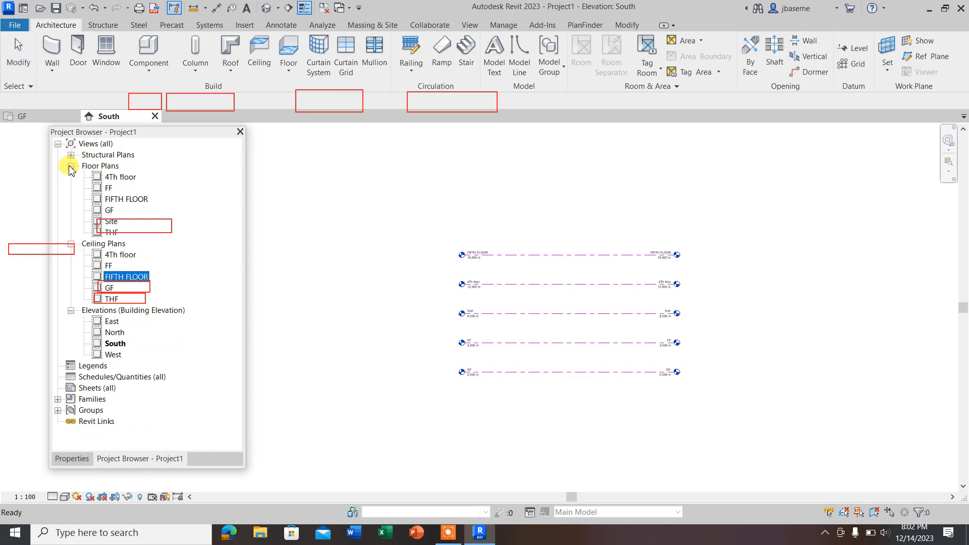
{"action": "left_click", "coordinate": [71, 166]}
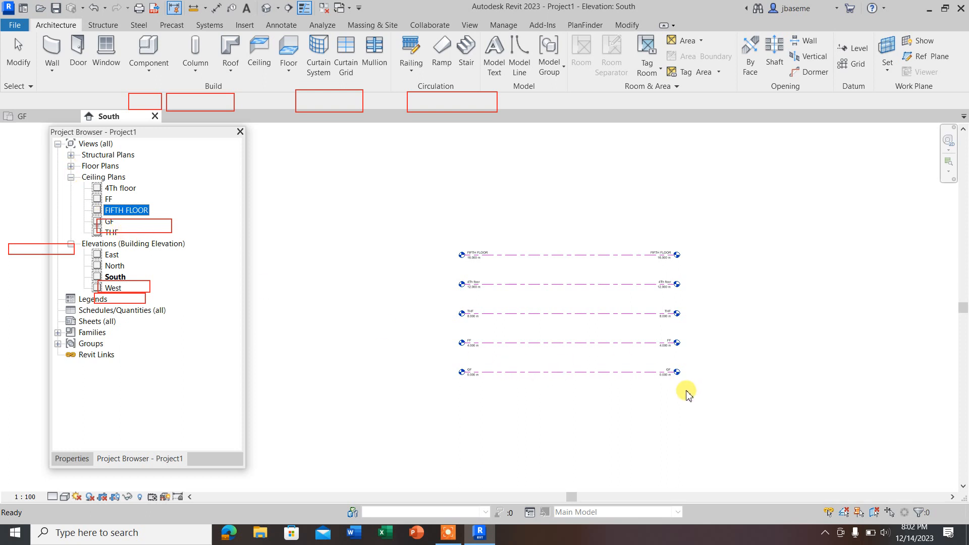
{"action": "scroll", "coordinate": [676, 370], "scroll_direction": "up", "scroll_amount": 5}
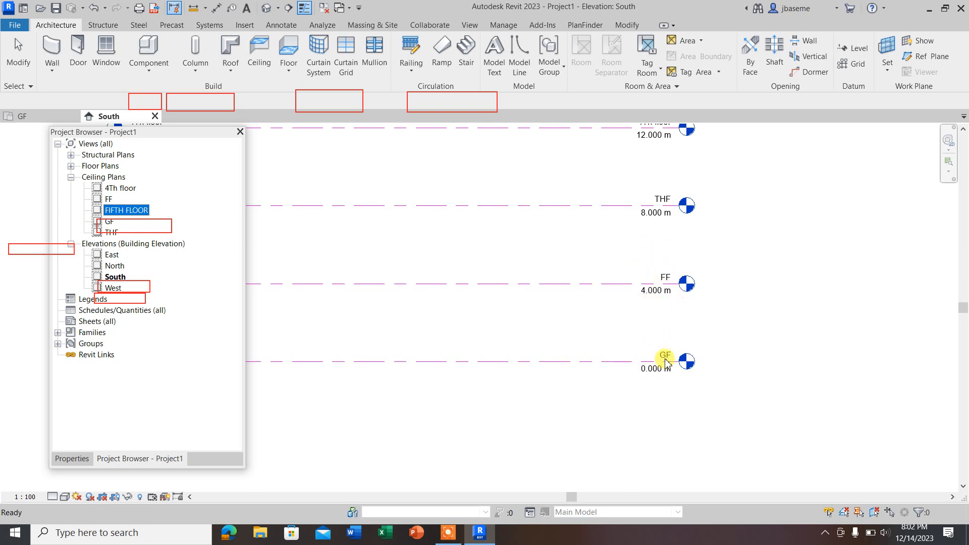
{"action": "scroll", "coordinate": [674, 379], "scroll_direction": "down", "scroll_amount": 2}
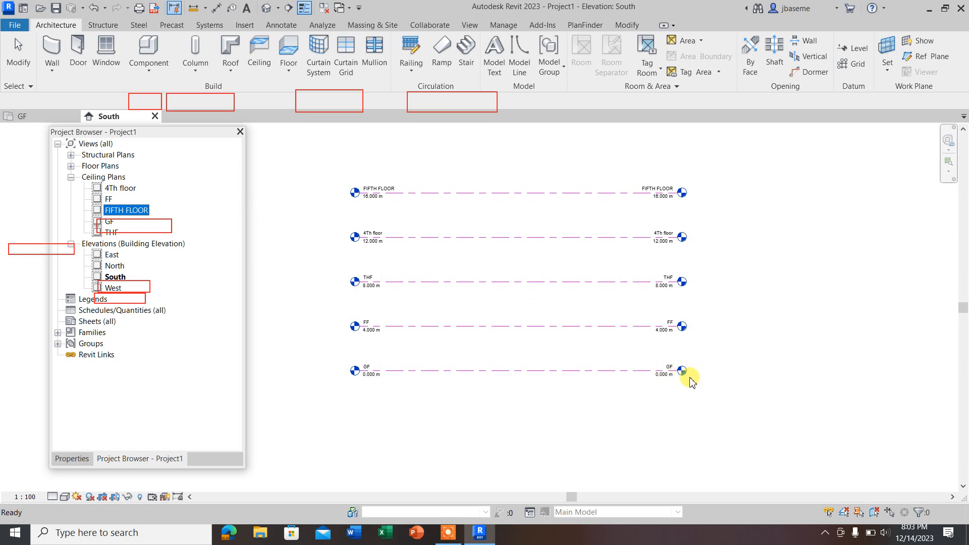
Step: Open the GF ceiling plan and start the architectural Wall command
{"action": "left_click", "coordinate": [110, 222]}
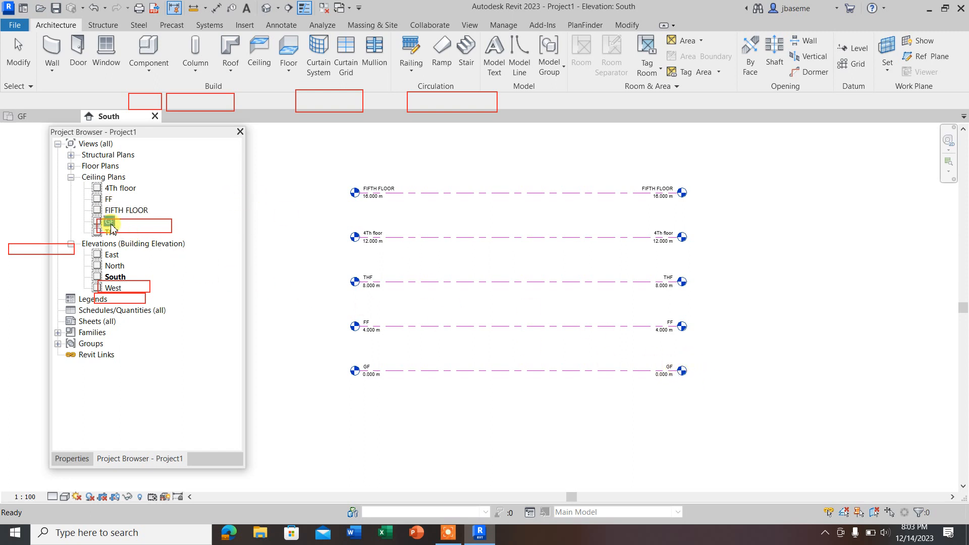
{"action": "double_click", "coordinate": [110, 222]}
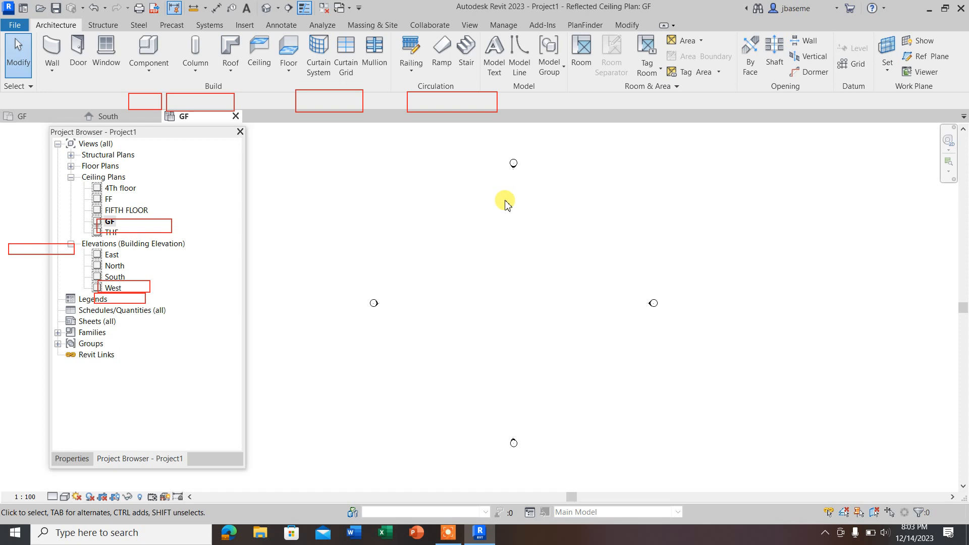
{"action": "left_click", "coordinate": [54, 71]}
{"action": "left_click", "coordinate": [93, 93]}
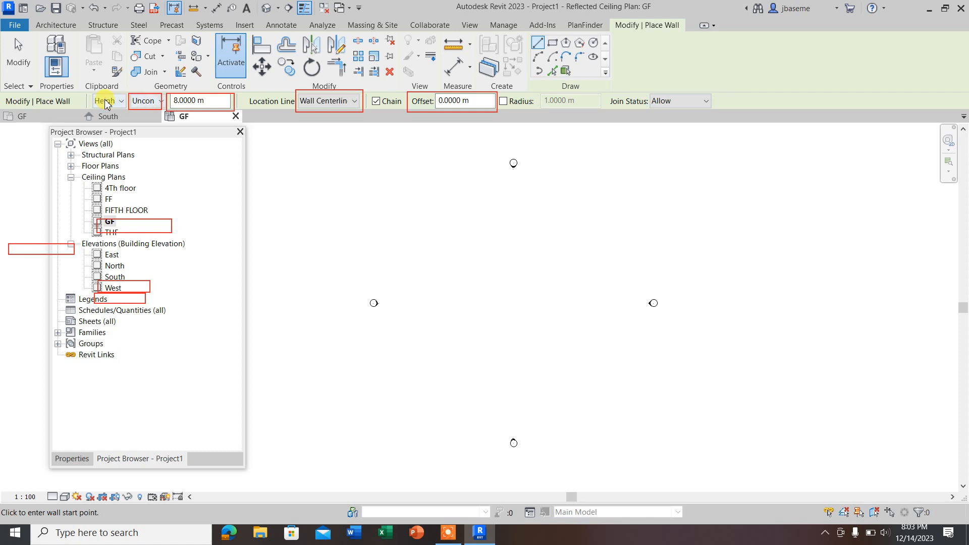
{"action": "left_click", "coordinate": [449, 539]}
{"action": "left_click", "coordinate": [816, 490]}
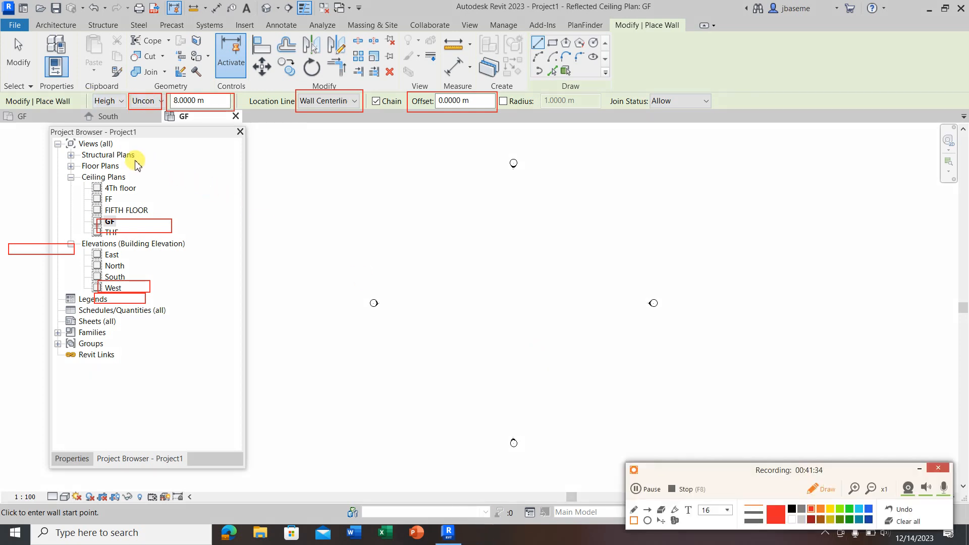
{"action": "mouse_move", "coordinate": [85, 89]}
{"action": "left_mouse_down"}
{"action": "mouse_move", "coordinate": [103, 103]}
{"action": "mouse_move", "coordinate": [215, 115]}
{"action": "mouse_move", "coordinate": [533, 115]}
{"action": "left_mouse_up"}
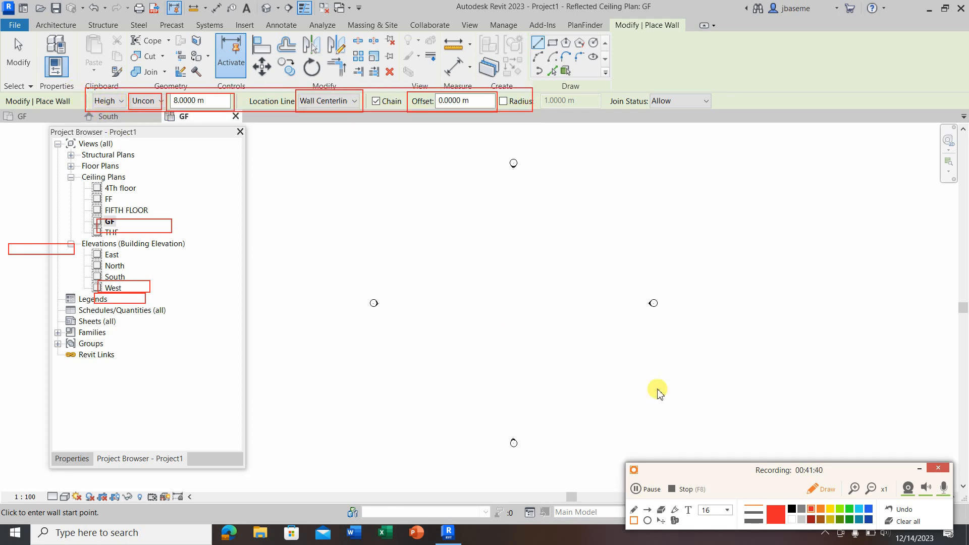
{"action": "left_click", "coordinate": [830, 508]}
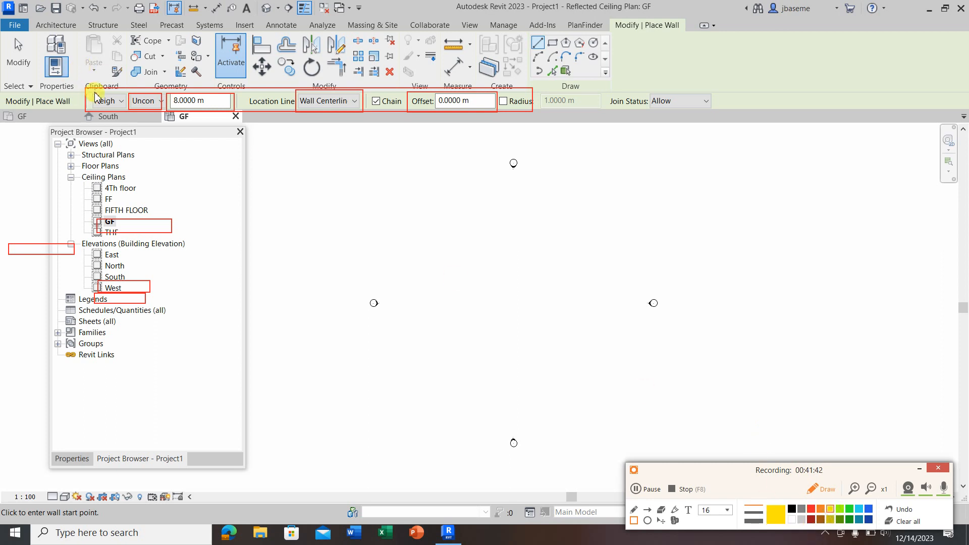
{"action": "mouse_move", "coordinate": [87, 93]}
{"action": "left_mouse_down"}
{"action": "mouse_move", "coordinate": [227, 115]}
{"action": "mouse_move", "coordinate": [532, 112]}
{"action": "left_mouse_up"}
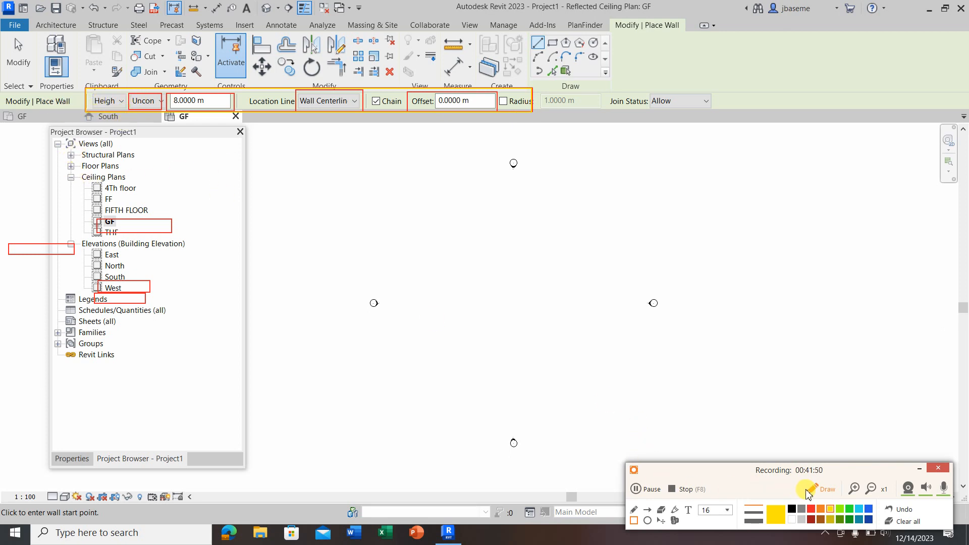
{"action": "left_click", "coordinate": [807, 493]}
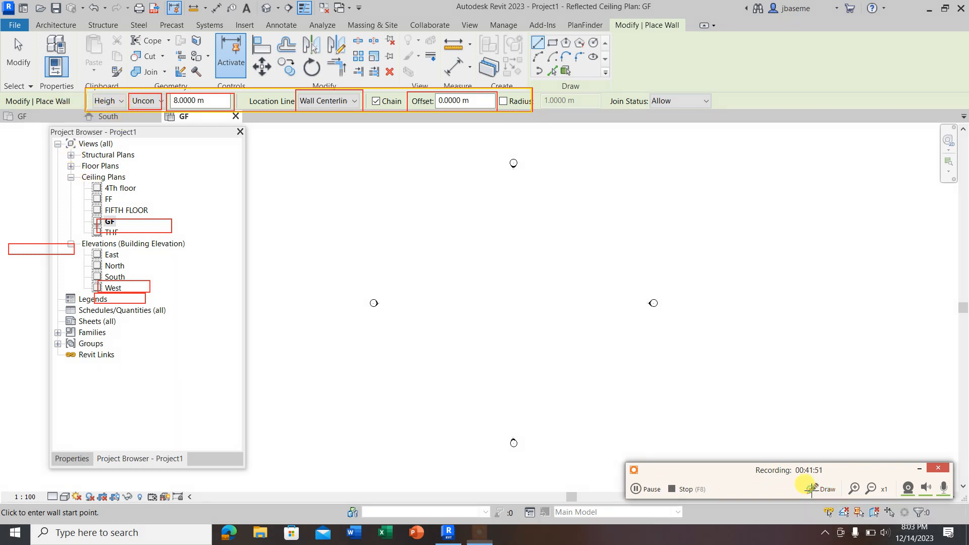
Step: Examine the wall's height direction, top constraint choices and height value, and compare them with the levels in the South elevation
{"action": "left_click", "coordinate": [123, 100]}
{"action": "left_click", "coordinate": [122, 100]}
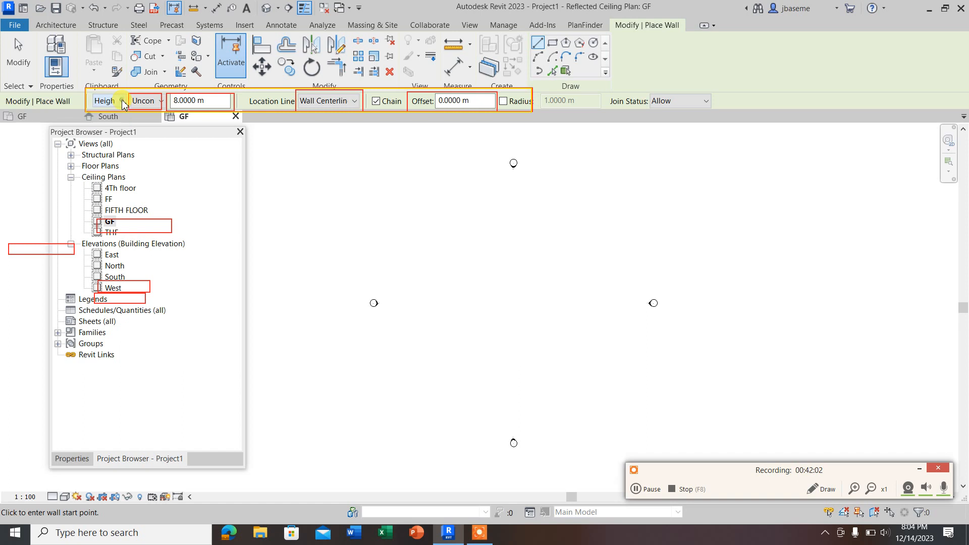
{"action": "left_click", "coordinate": [162, 101]}
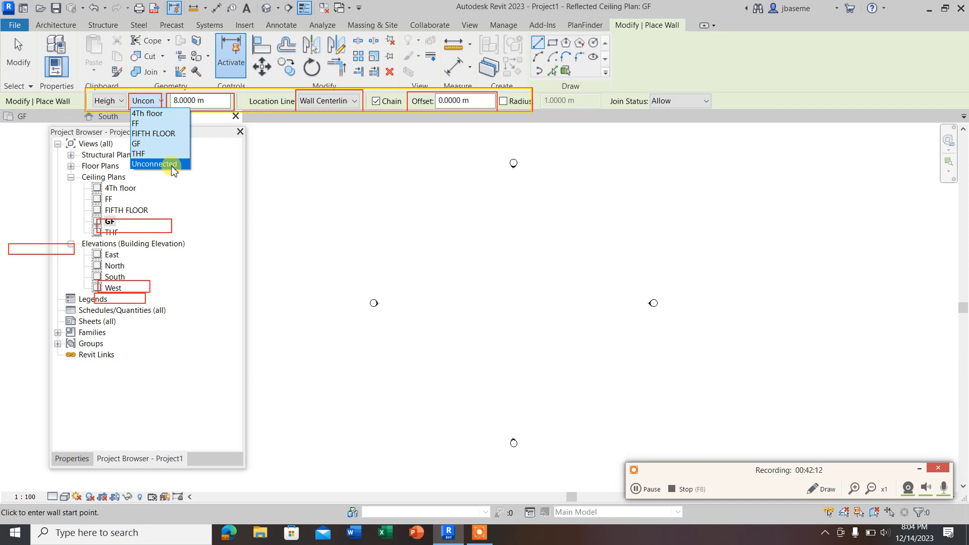
{"action": "left_click", "coordinate": [206, 104]}
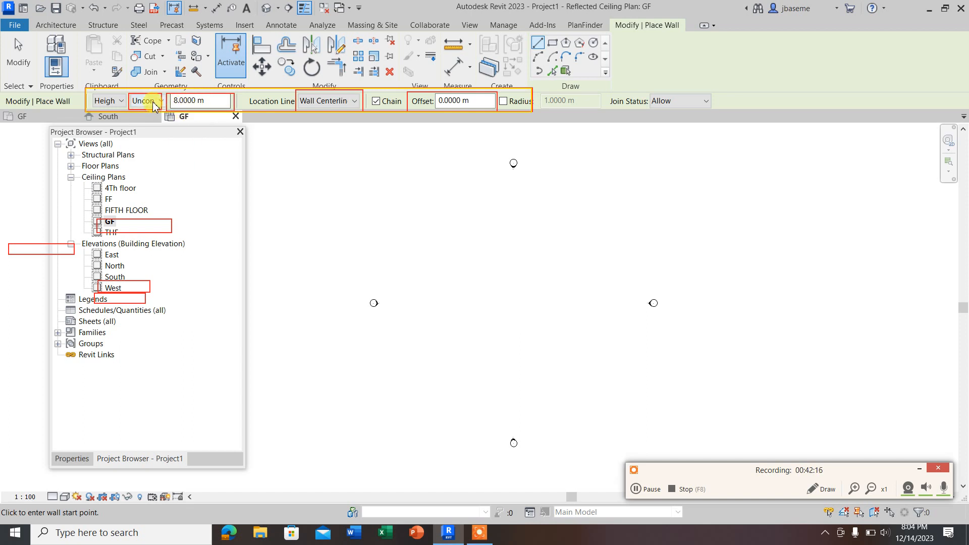
{"action": "left_click_drag", "start_coordinate": [213, 101], "coordinate": [177, 102]}
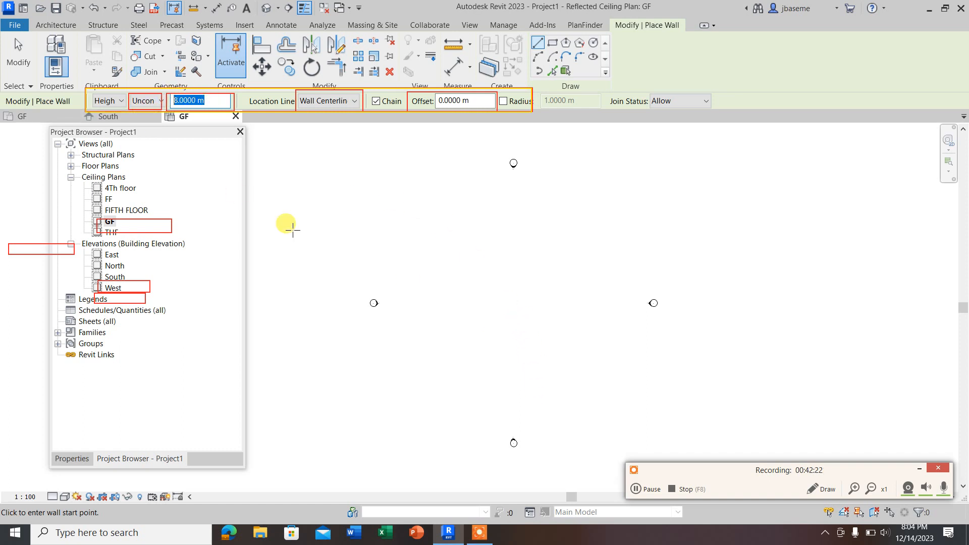
{"action": "double_click", "coordinate": [114, 277]}
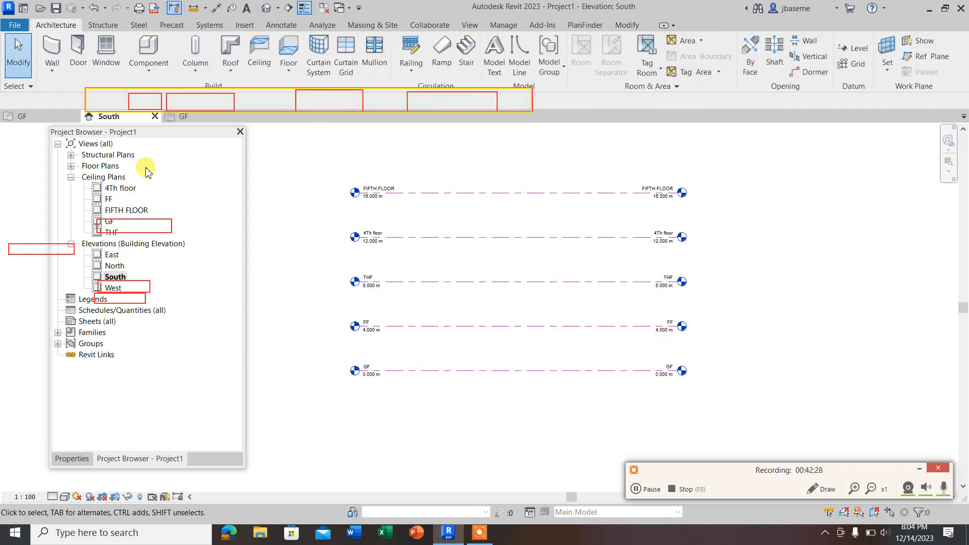
Step: Return to the GF ceiling plan and start the architectural Wall command with an unconnected height of 8 m
{"action": "double_click", "coordinate": [109, 223]}
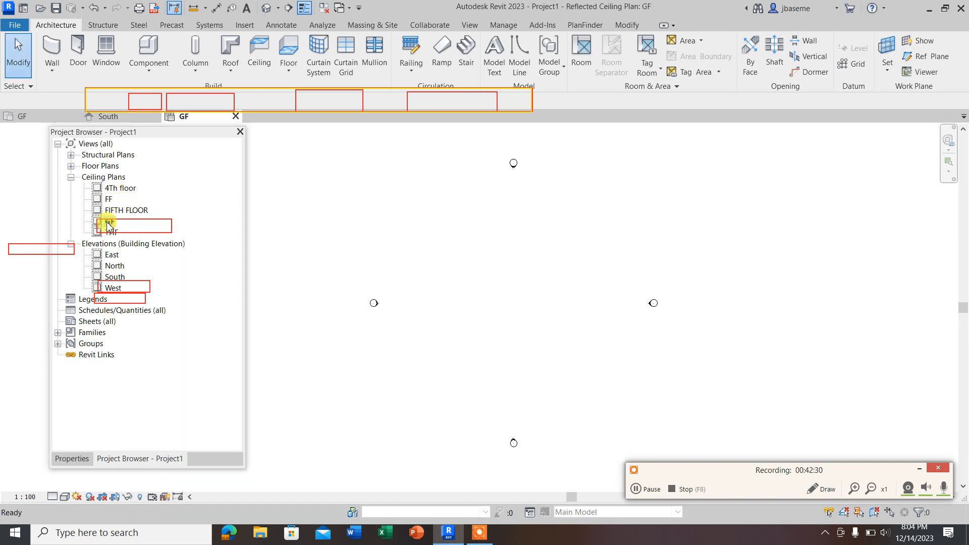
{"action": "left_click", "coordinate": [54, 76]}
{"action": "left_click", "coordinate": [76, 94]}
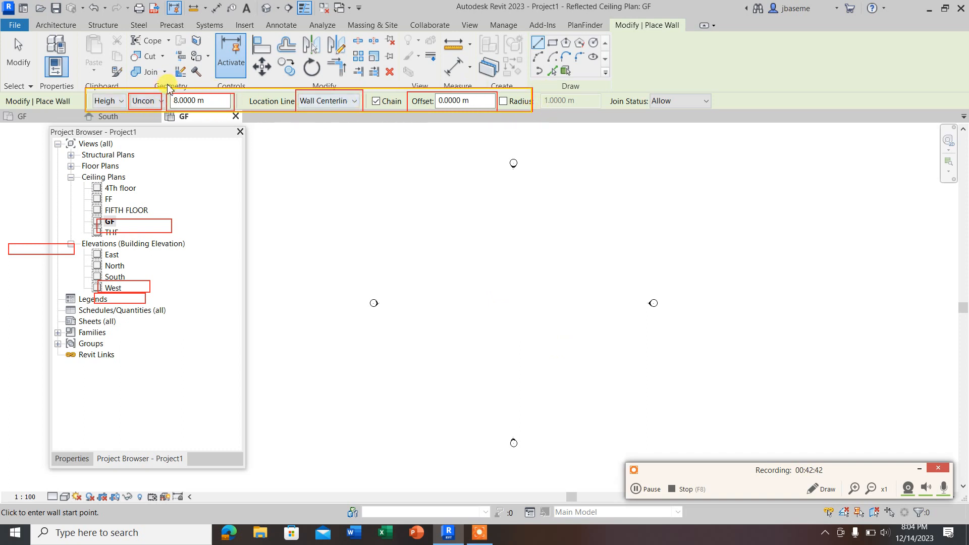
{"action": "left_click", "coordinate": [56, 25]}
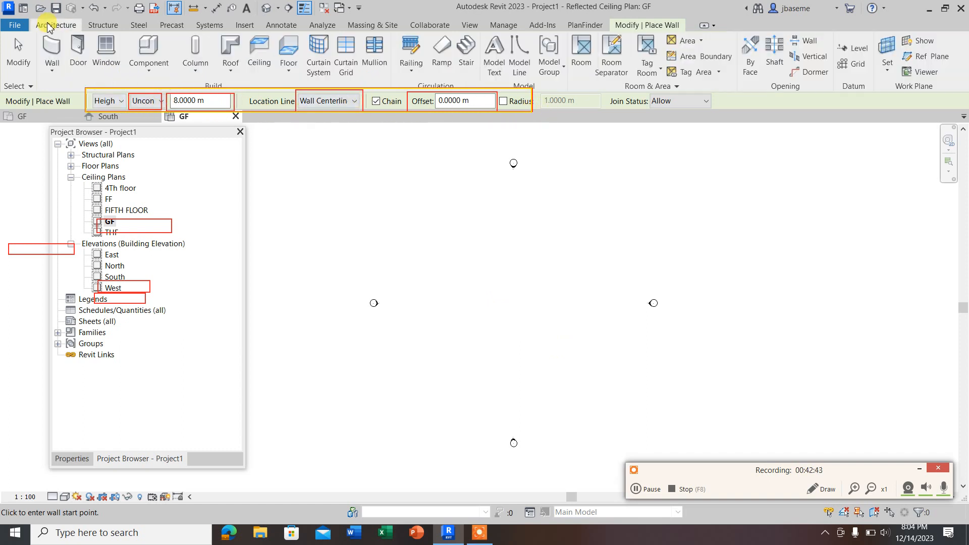
{"action": "left_click", "coordinate": [50, 74]}
{"action": "left_click", "coordinate": [86, 94]}
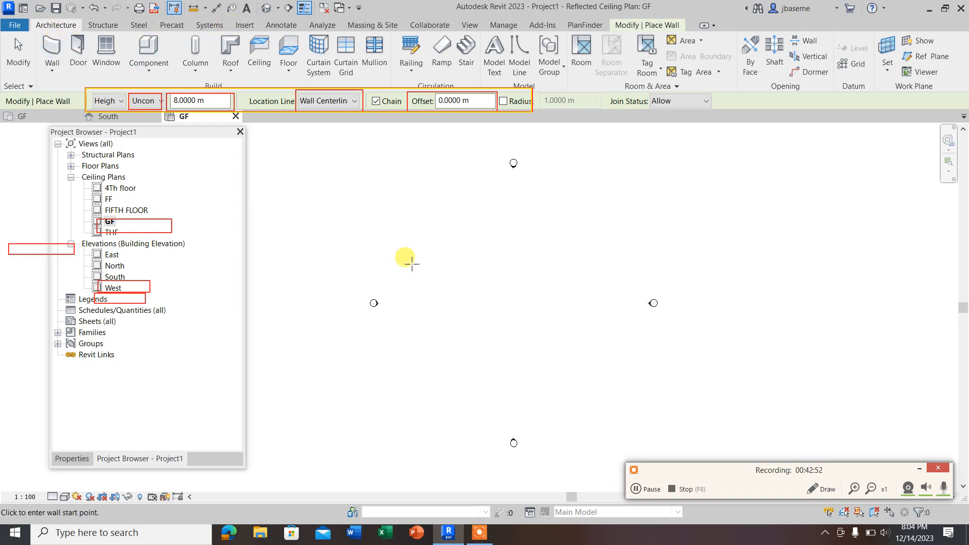
{"action": "left_click", "coordinate": [627, 26]}
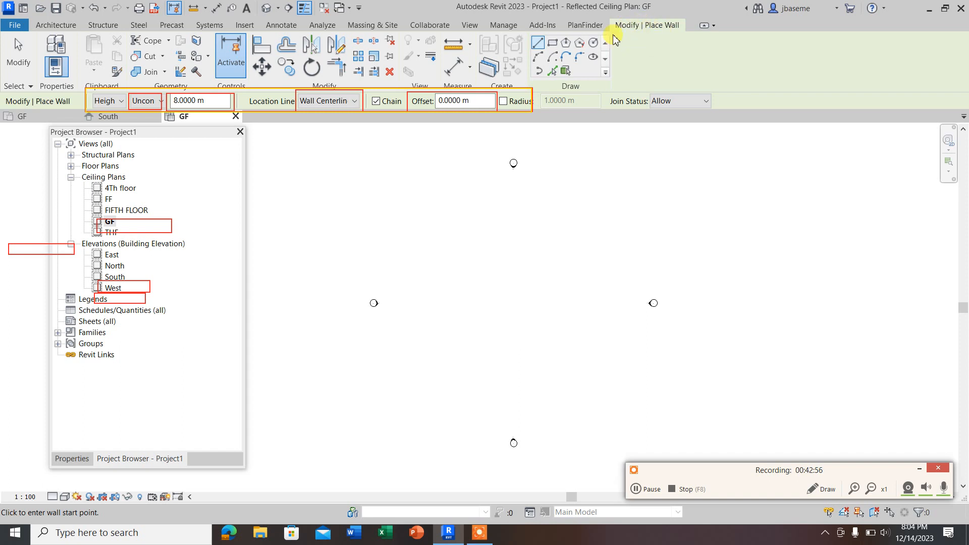
Step: Draw a rectangular chain of walls about 8 m by 4 m between the elevation markers
{"action": "left_click", "coordinate": [553, 46]}
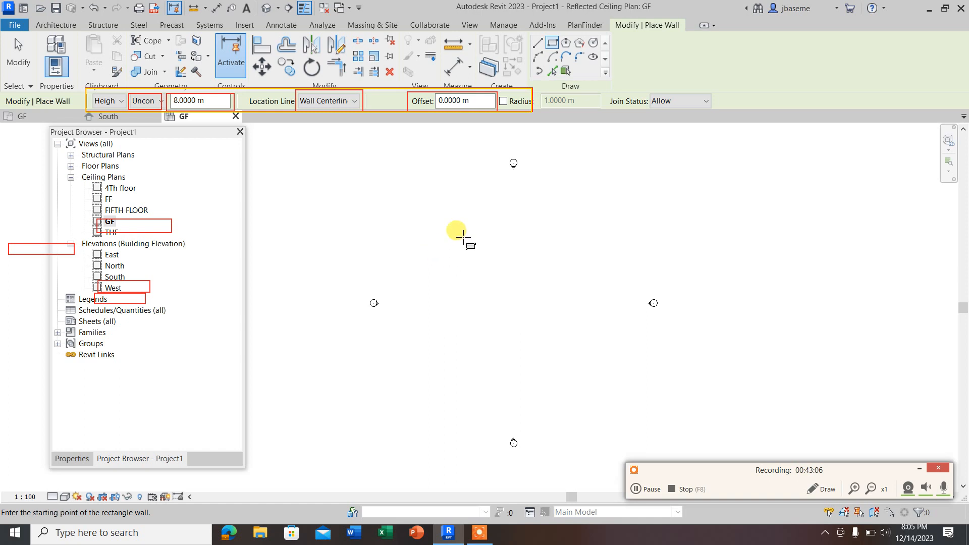
{"action": "left_click", "coordinate": [439, 254]}
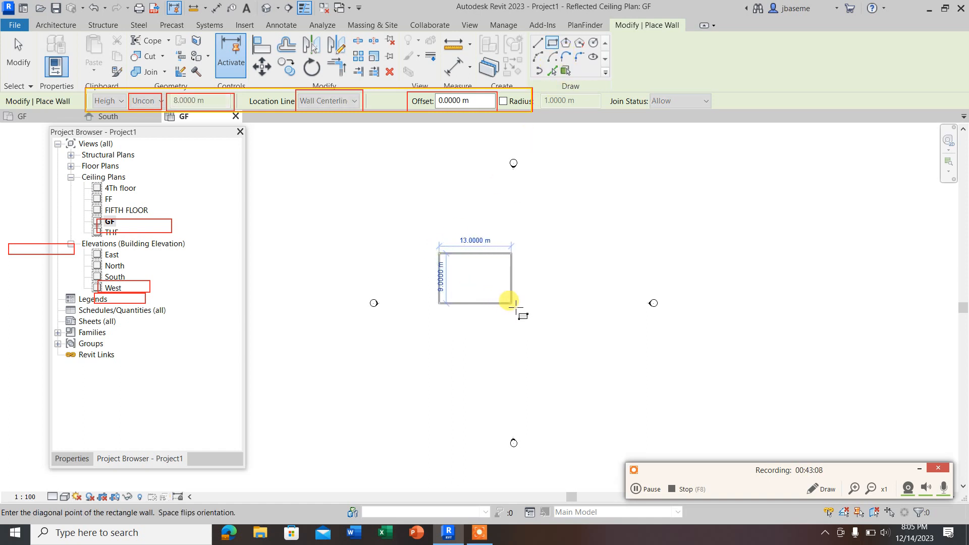
{"action": "scroll", "coordinate": [477, 268], "scroll_direction": "up", "scroll_amount": 4}
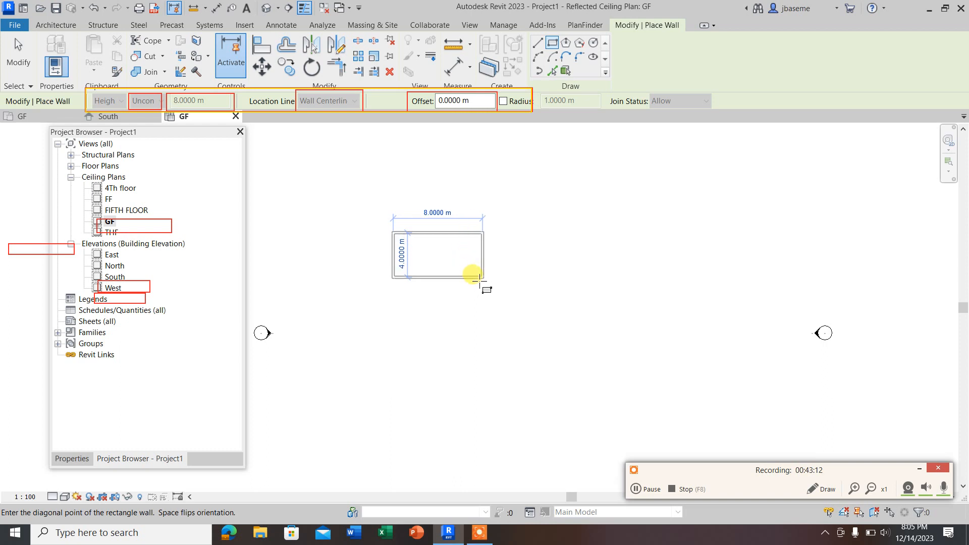
{"action": "left_click", "coordinate": [483, 282]}
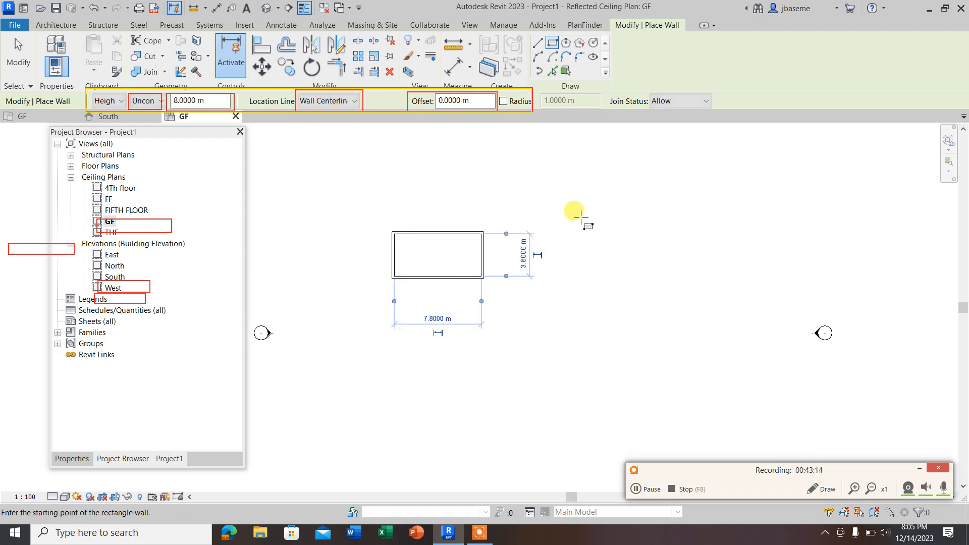
{"action": "key", "text": "Escape"}
{"action": "key", "text": "Escape"}
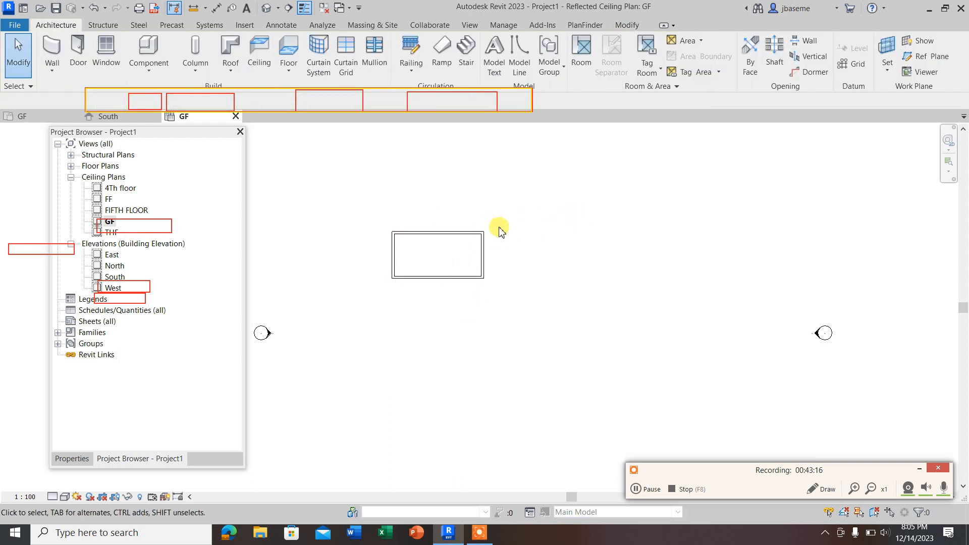
Step: Open the default 3D view and examine the walls' height against the building levels
{"action": "left_click", "coordinate": [265, 8]}
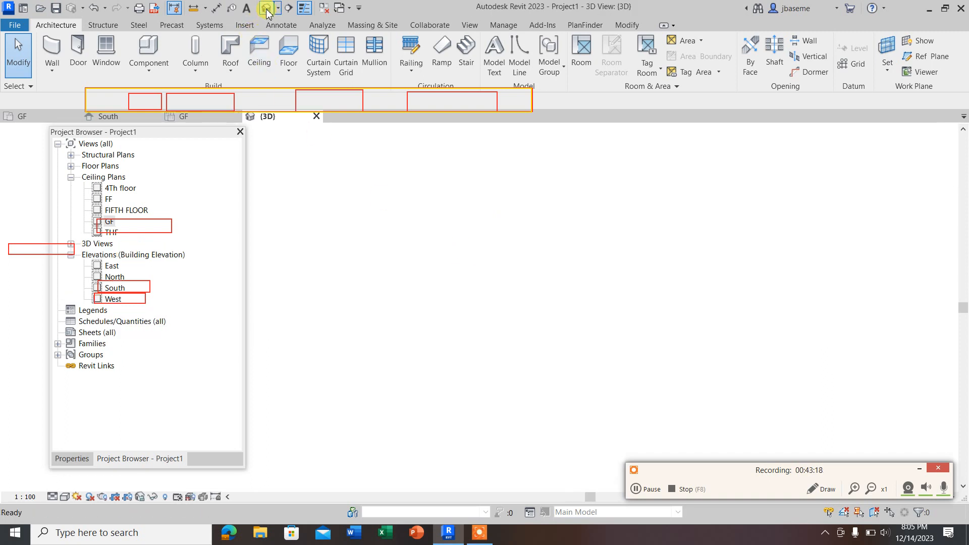
{"action": "scroll", "coordinate": [464, 279], "scroll_direction": "up", "scroll_amount": 2}
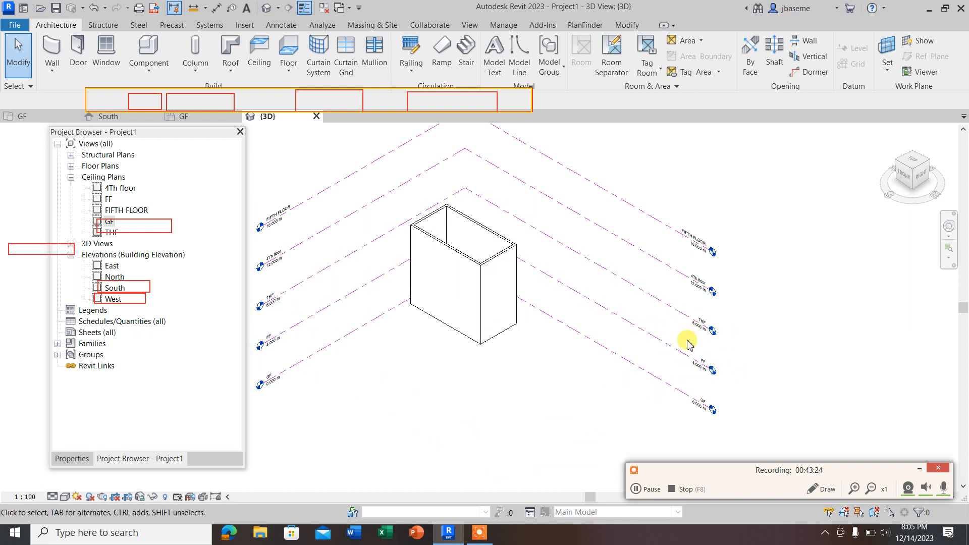
{"action": "scroll", "coordinate": [544, 307], "scroll_direction": "down", "scroll_amount": 2}
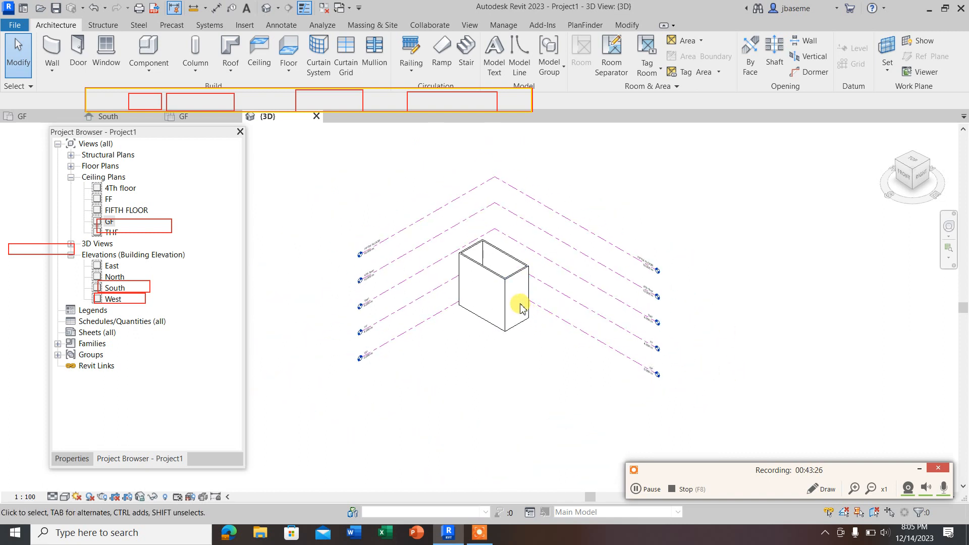
{"action": "scroll", "coordinate": [669, 347], "scroll_direction": "up", "scroll_amount": 5}
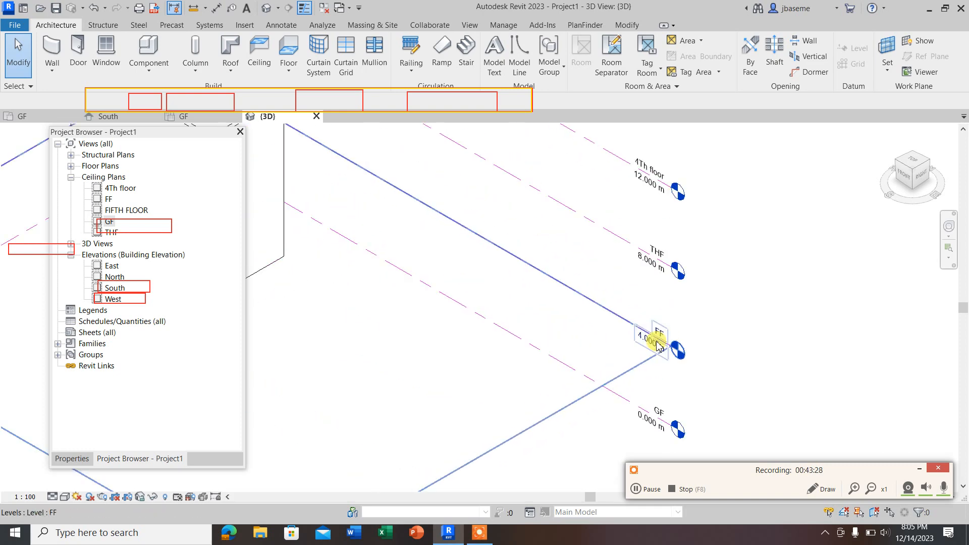
{"action": "scroll", "coordinate": [502, 299], "scroll_direction": "down", "scroll_amount": 2}
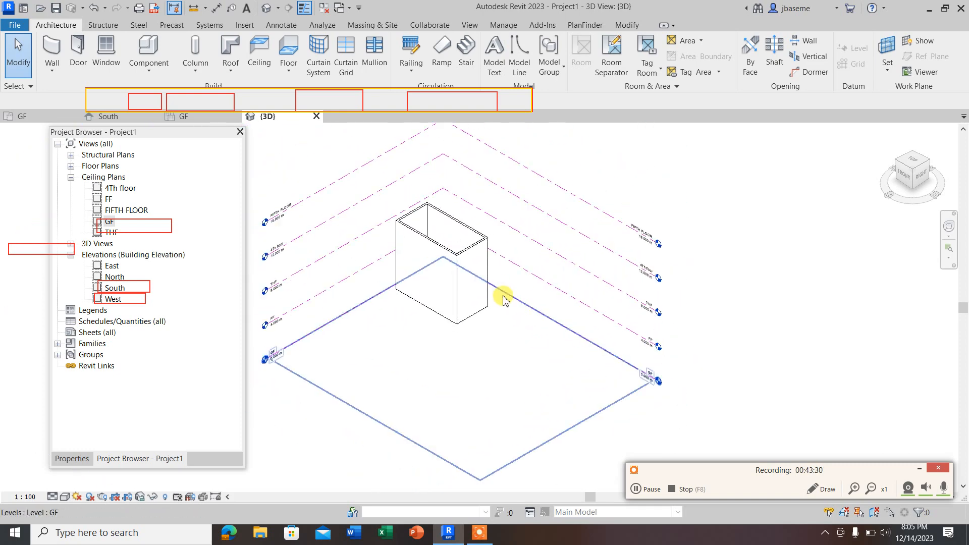
Step: In the South elevation, adjust both ends of the level lines so they extend evenly past the walls
{"action": "double_click", "coordinate": [115, 288]}
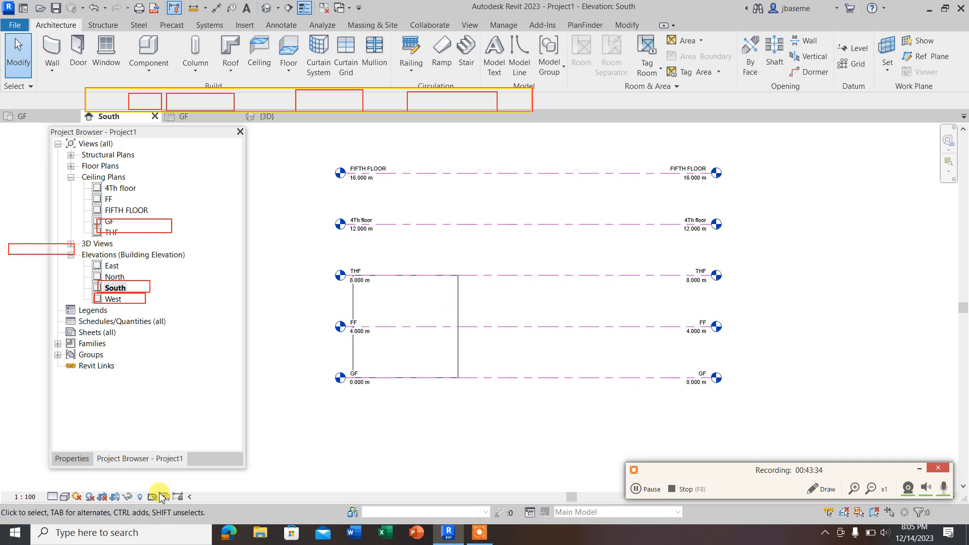
{"action": "scroll", "coordinate": [368, 328], "scroll_direction": "up", "scroll_amount": 2}
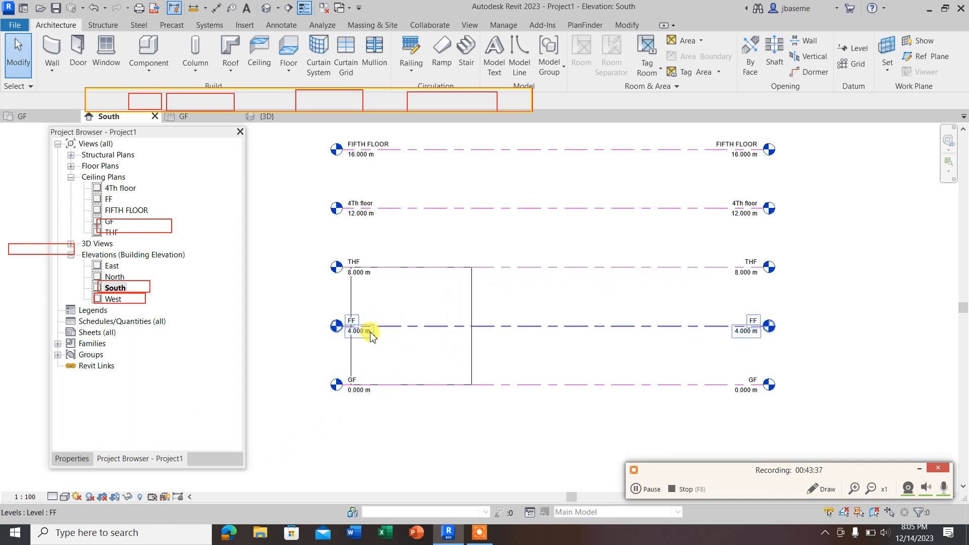
{"action": "scroll", "coordinate": [429, 338], "scroll_direction": "down", "scroll_amount": 4}
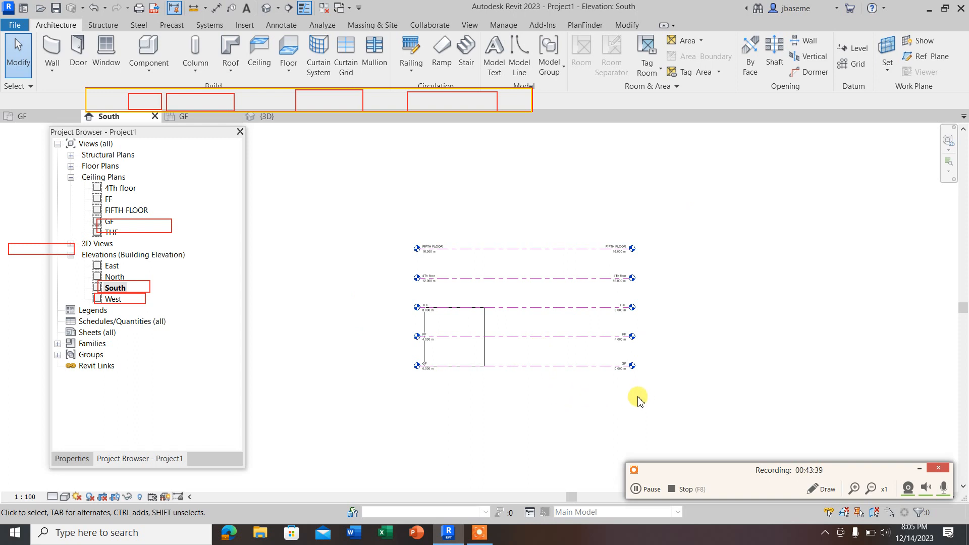
{"action": "left_click_drag", "start_coordinate": [625, 400], "coordinate": [553, 223]}
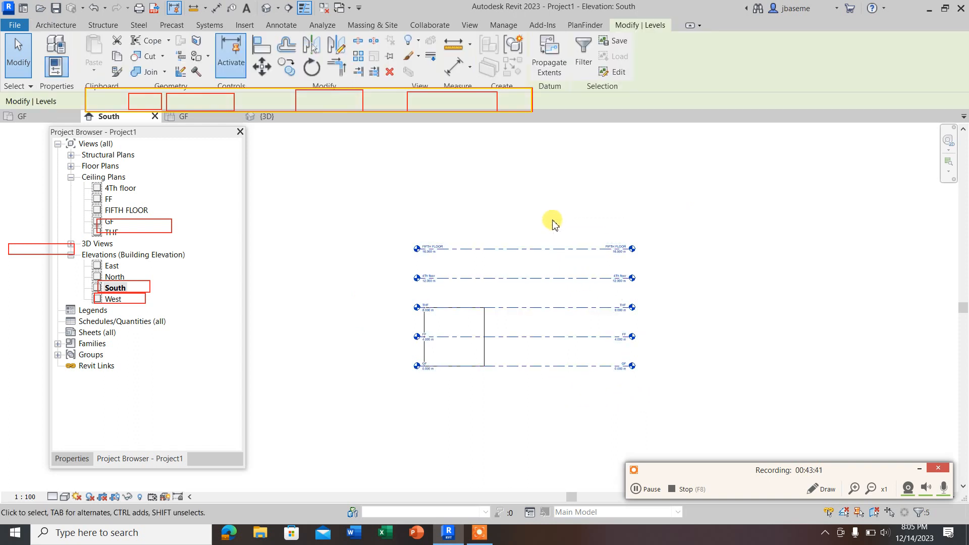
{"action": "left_click", "coordinate": [455, 249]}
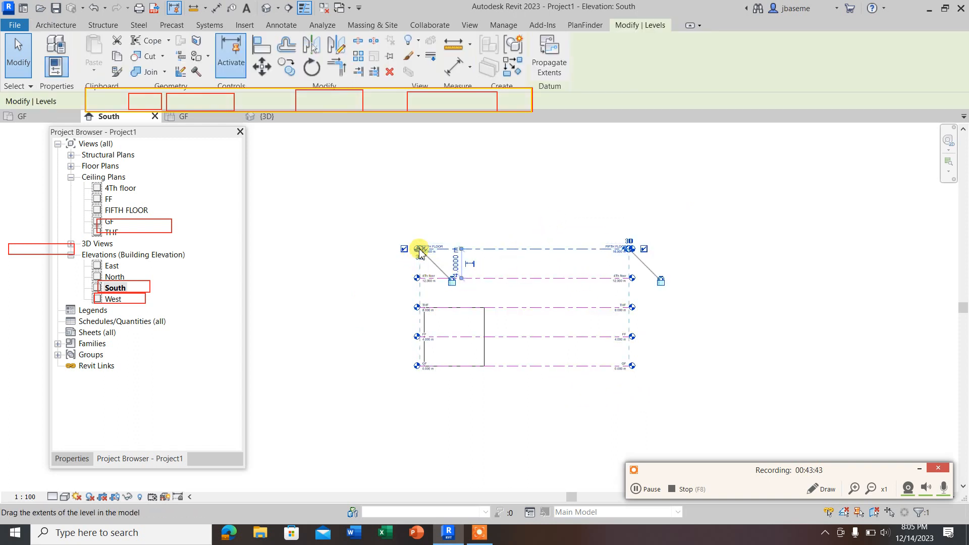
{"action": "left_click_drag", "start_coordinate": [415, 250], "coordinate": [306, 250]}
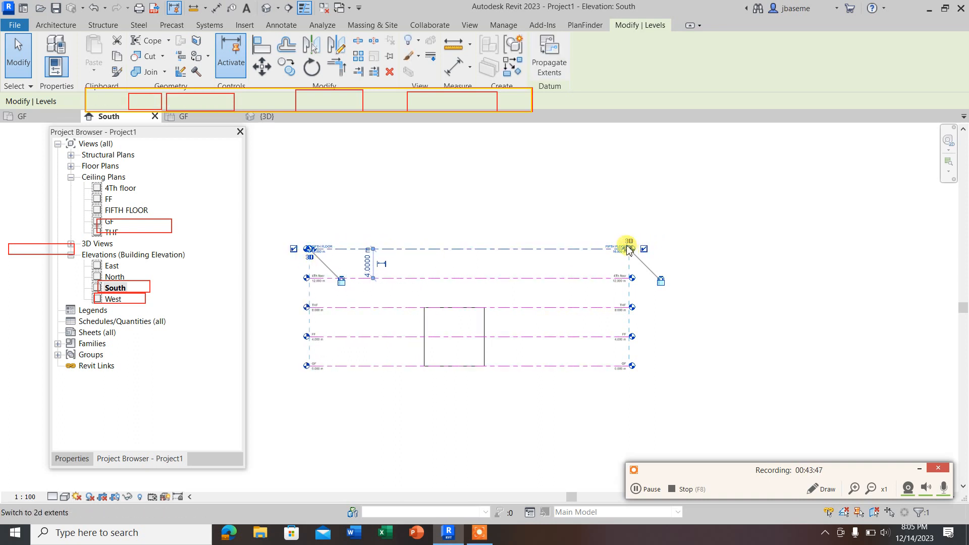
{"action": "left_click_drag", "start_coordinate": [629, 253], "coordinate": [549, 251]}
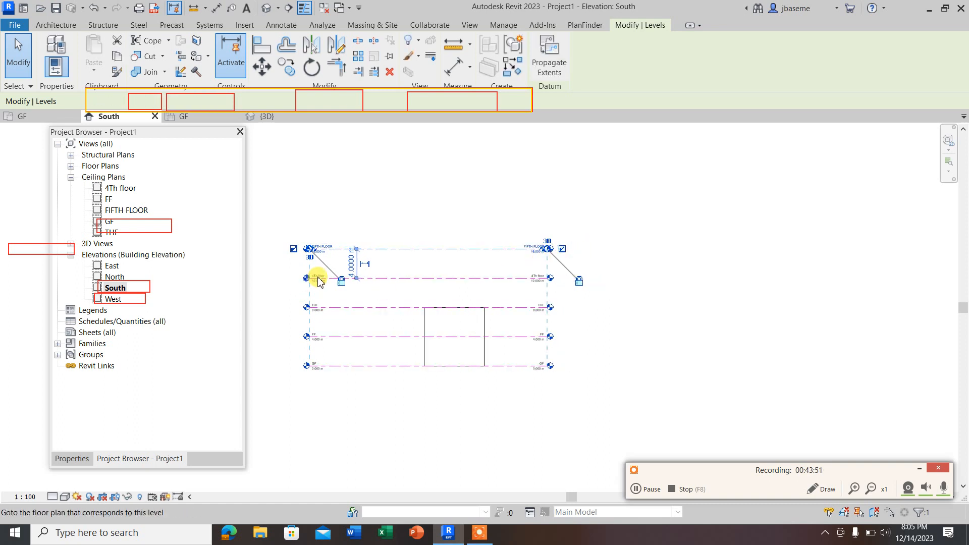
{"action": "left_click_drag", "start_coordinate": [308, 251], "coordinate": [378, 251]}
{"action": "scroll", "coordinate": [435, 381], "scroll_direction": "up", "scroll_amount": 2}
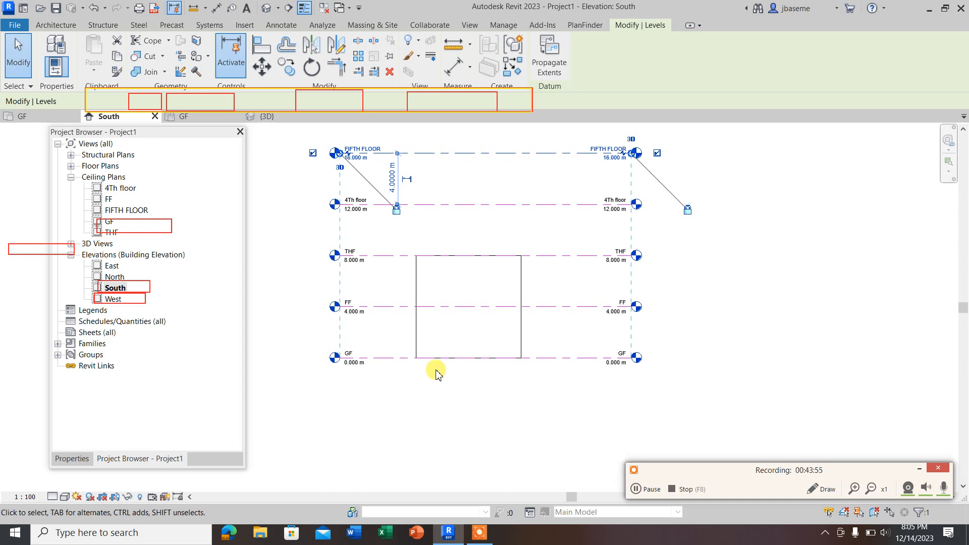
Step: Try the Coarse detail level in the South elevation, and set it to Fine
{"action": "scroll", "coordinate": [446, 309], "scroll_direction": "up", "scroll_amount": 2}
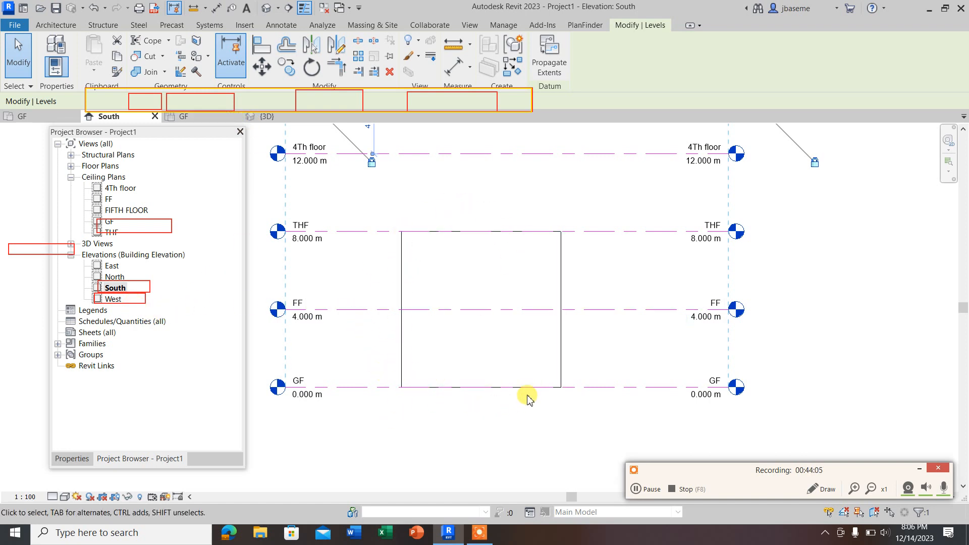
{"action": "left_click", "coordinate": [52, 497]}
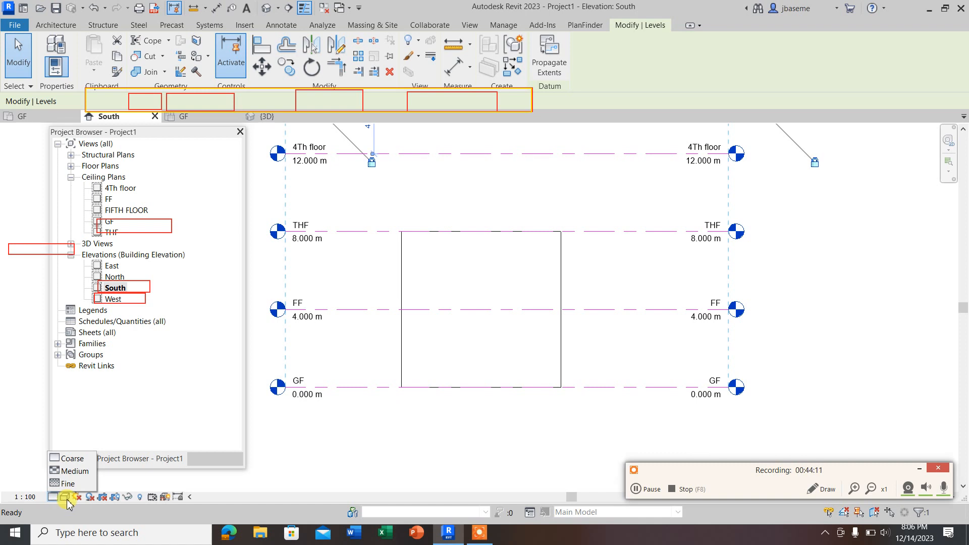
{"action": "left_click", "coordinate": [117, 442]}
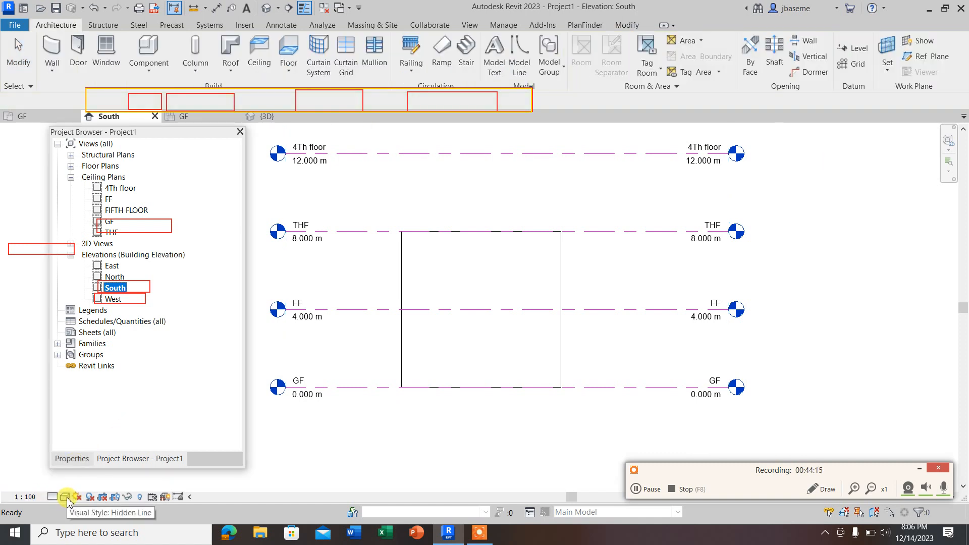
{"action": "left_click", "coordinate": [53, 498]}
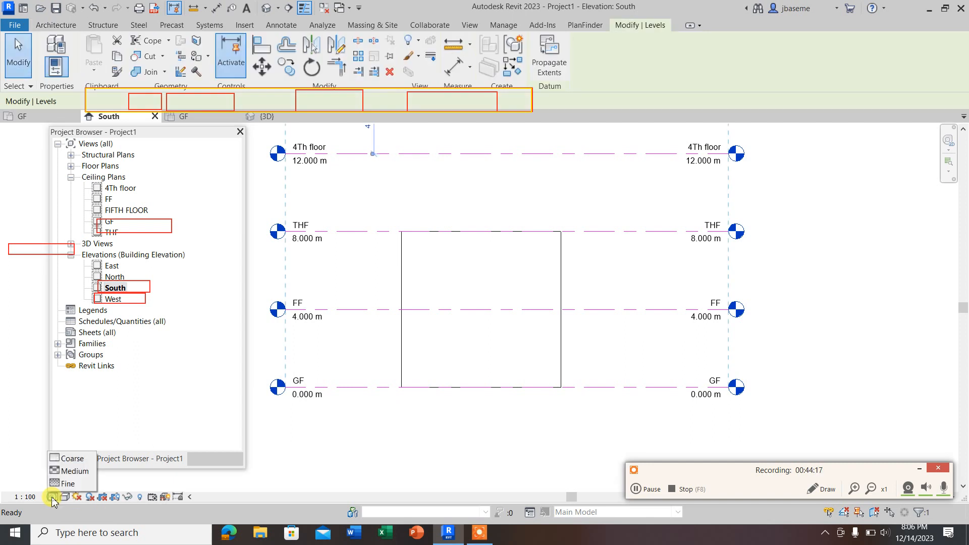
{"action": "left_click", "coordinate": [83, 460]}
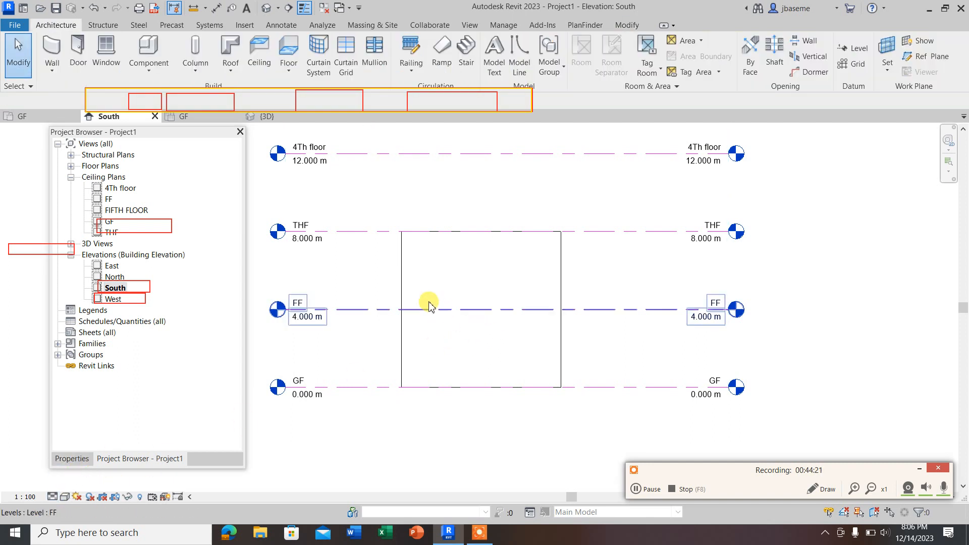
{"action": "left_click", "coordinate": [53, 497]}
{"action": "left_click", "coordinate": [61, 485]}
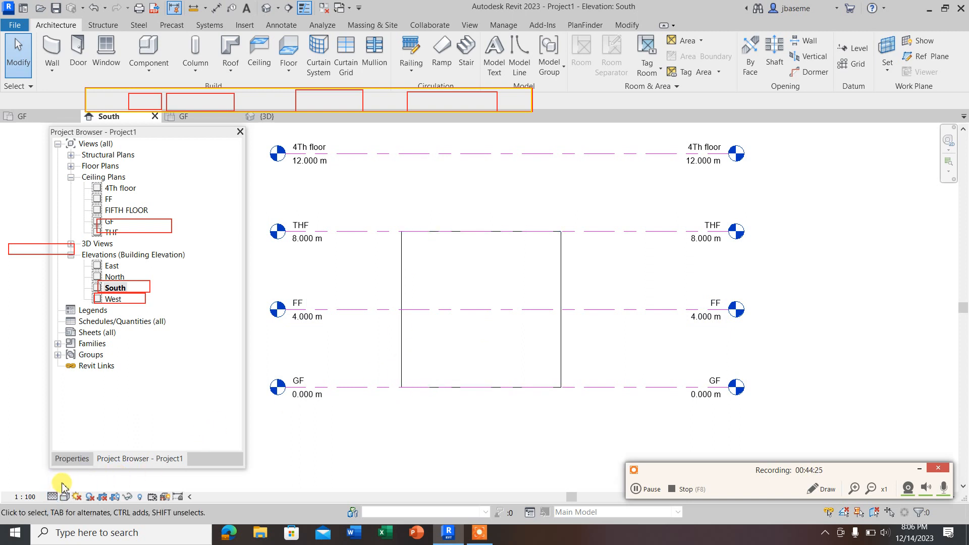
{"action": "scroll", "coordinate": [450, 323], "scroll_direction": "down", "scroll_amount": 3}
{"action": "scroll", "coordinate": [428, 328], "scroll_direction": "up", "scroll_amount": 3}
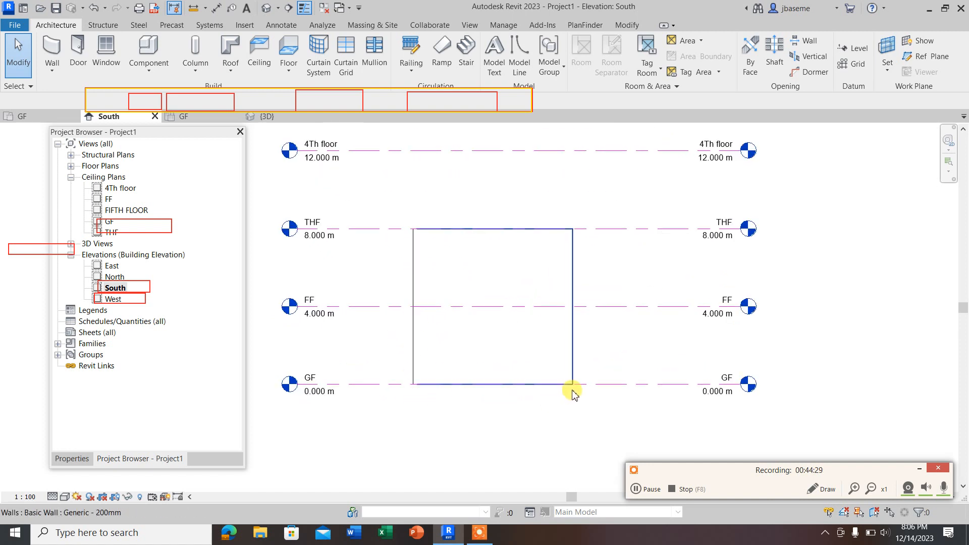
Step: Apply the Shaded visual style to the South elevation, compare it with Realistic, and return to Shaded
{"action": "left_click", "coordinate": [64, 497]}
{"action": "left_click", "coordinate": [94, 460]}
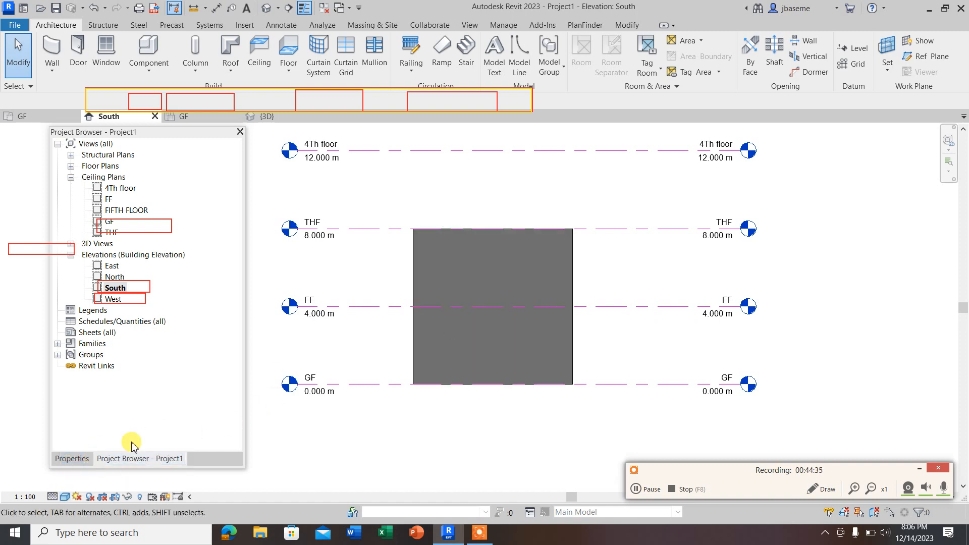
{"action": "left_click", "coordinate": [64, 497]}
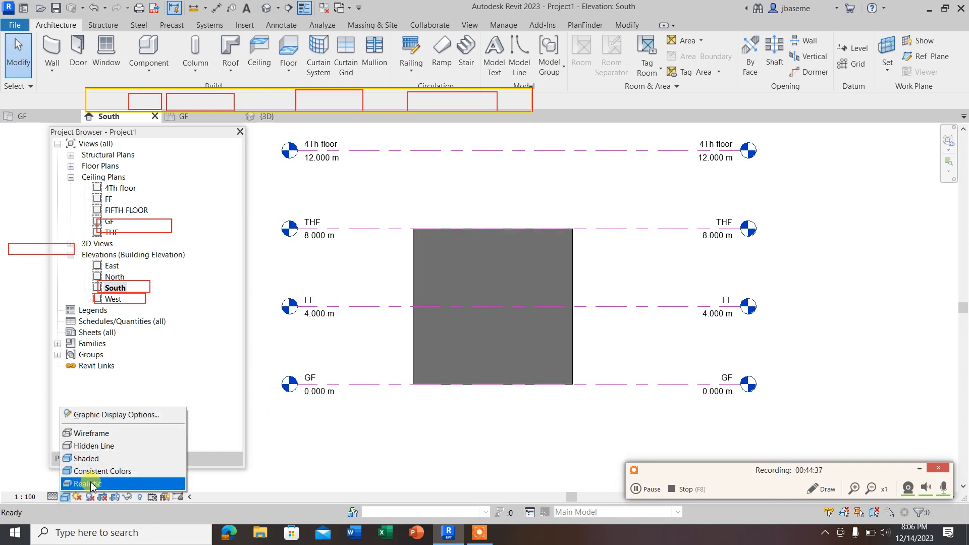
{"action": "left_click", "coordinate": [91, 484]}
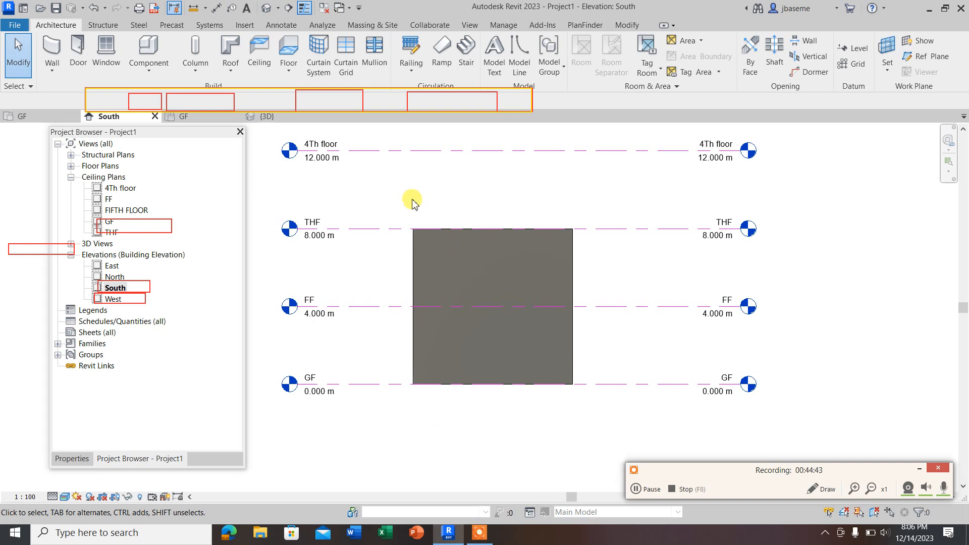
{"action": "left_click", "coordinate": [66, 497]}
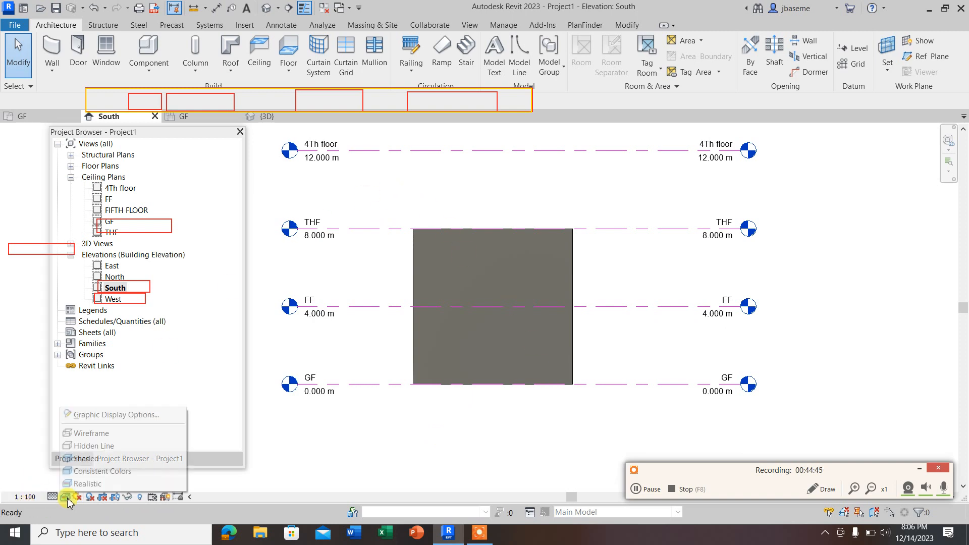
{"action": "left_click", "coordinate": [96, 456]}
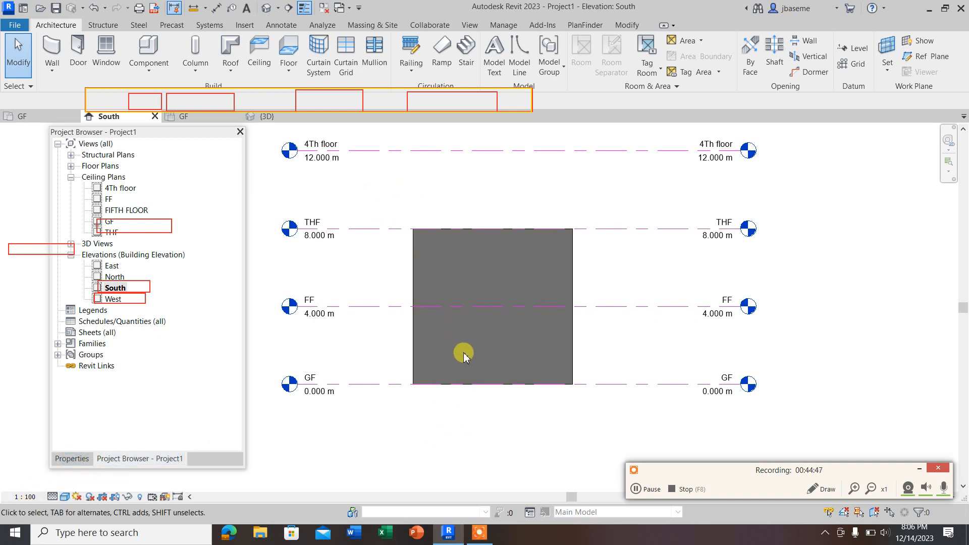
{"action": "scroll", "coordinate": [448, 279], "scroll_direction": "up", "scroll_amount": 1}
{"action": "scroll", "coordinate": [523, 326], "scroll_direction": "down", "scroll_amount": 1}
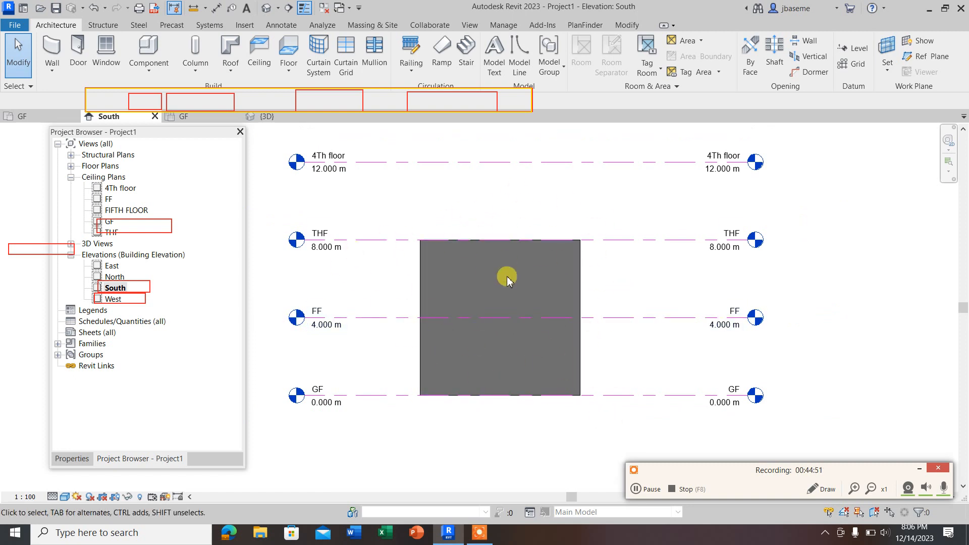
Step: Open the default 3D view, set its detail level to Fine, and apply the Realistic visual style
{"action": "left_click", "coordinate": [267, 8]}
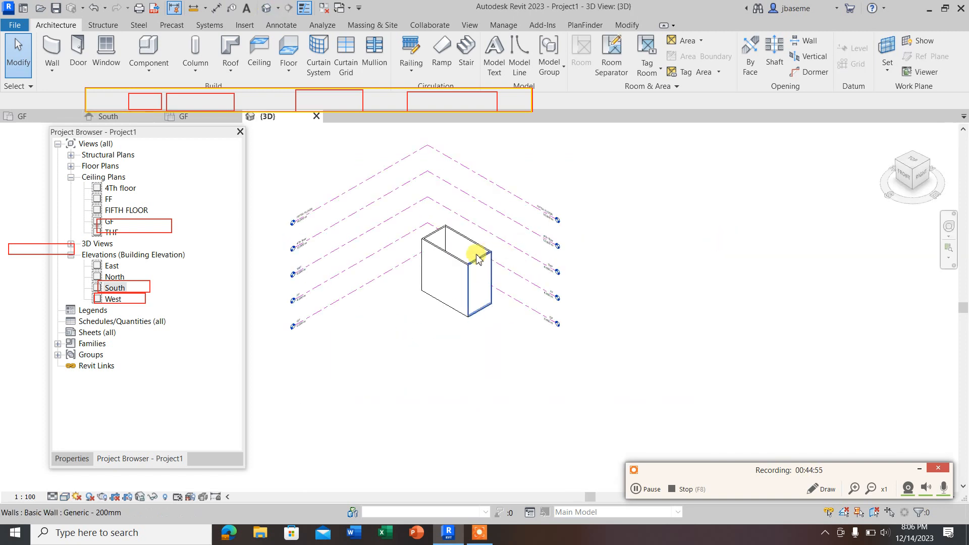
{"action": "left_click", "coordinate": [53, 497]}
{"action": "left_click", "coordinate": [64, 490]}
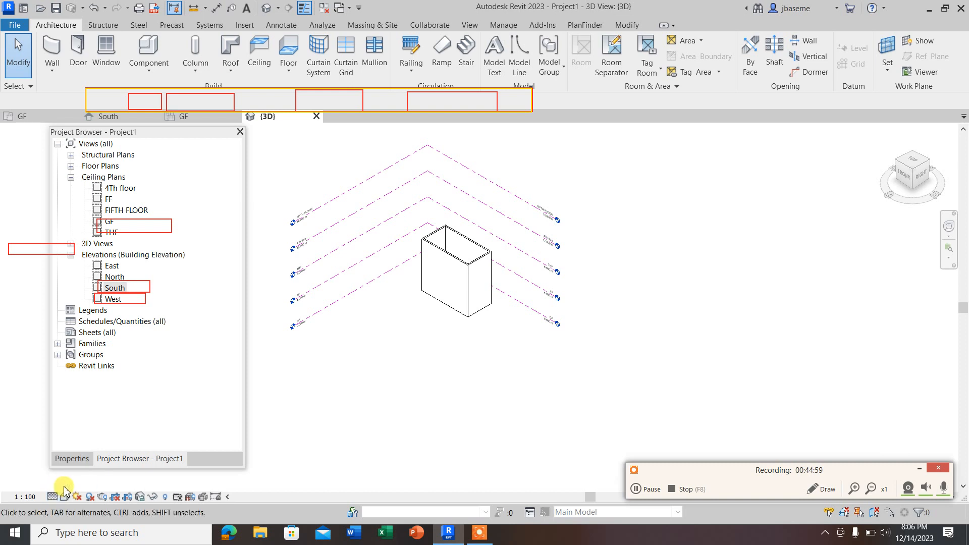
{"action": "left_click", "coordinate": [65, 497]}
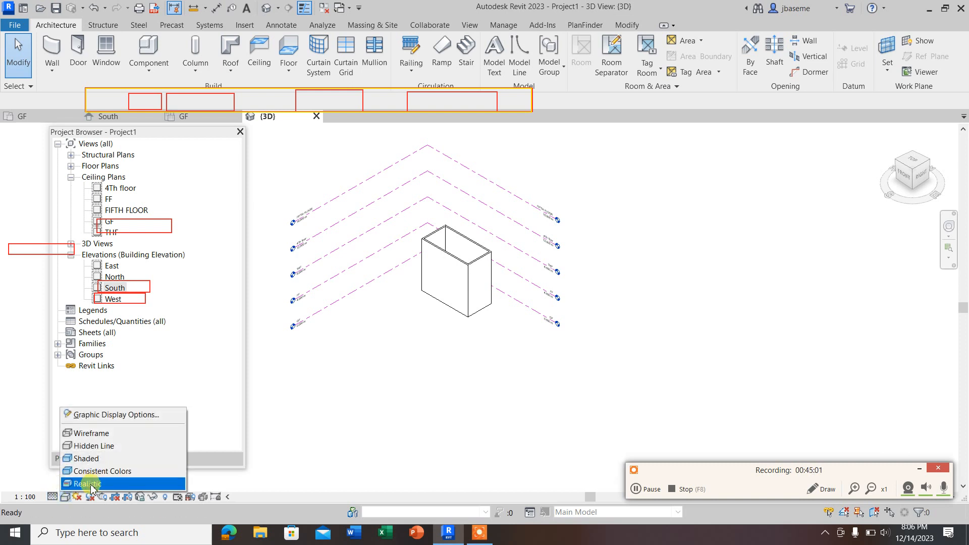
{"action": "left_click", "coordinate": [87, 483]}
{"action": "scroll", "coordinate": [455, 259], "scroll_direction": "up", "scroll_amount": 3}
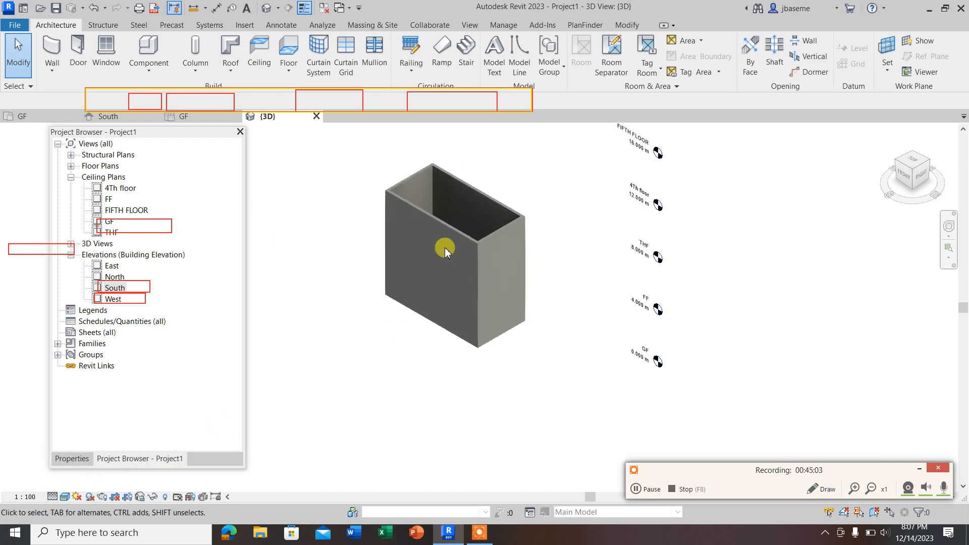
{"action": "scroll", "coordinate": [480, 245], "scroll_direction": "up", "scroll_amount": 5}
{"action": "scroll", "coordinate": [606, 326], "scroll_direction": "down", "scroll_amount": 4}
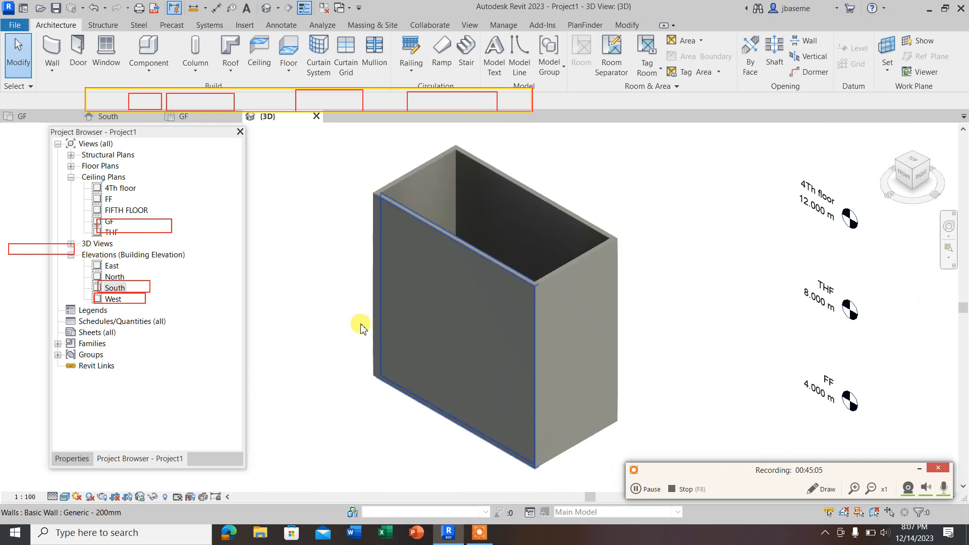
Step: Compare the Wireframe and Hidden Line visual styles in the 3D view, and set it to Shaded
{"action": "left_click", "coordinate": [65, 497]}
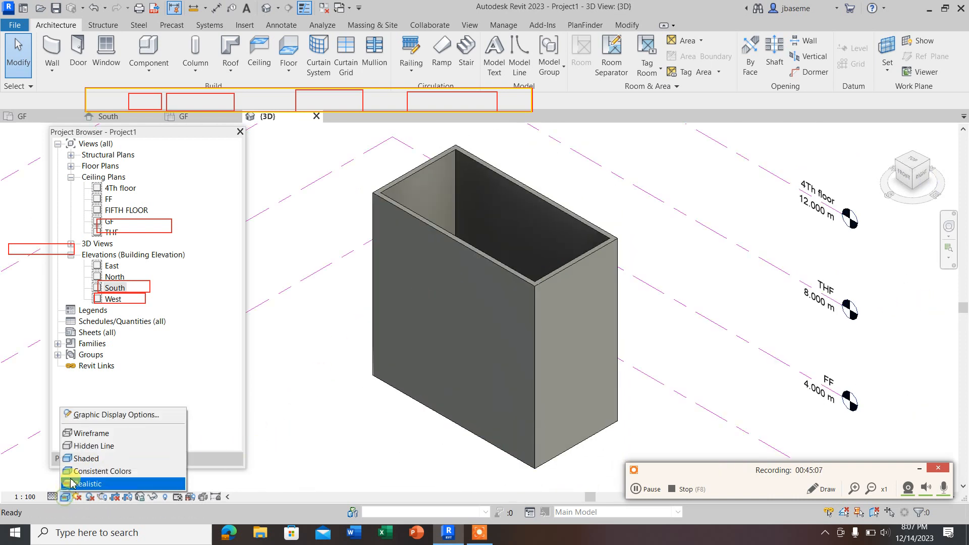
{"action": "left_click", "coordinate": [94, 433]}
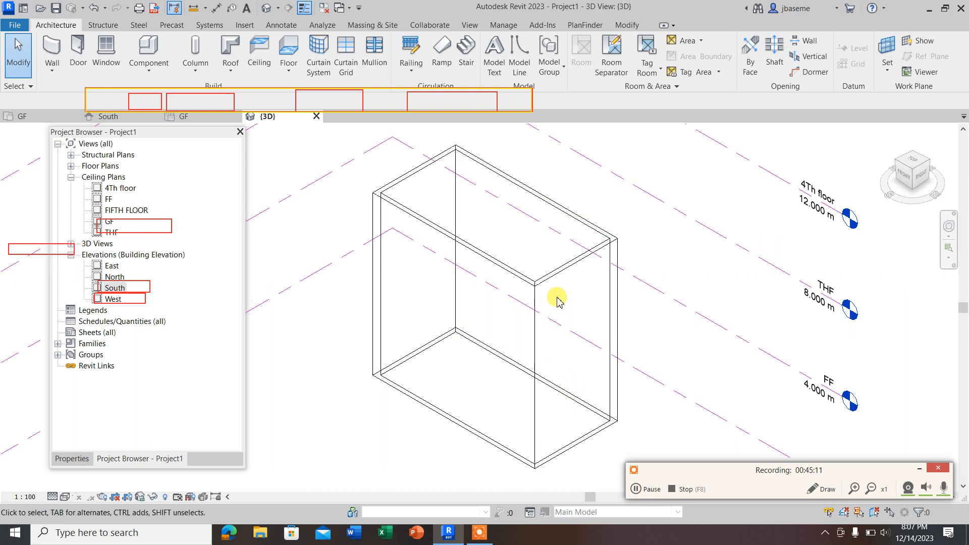
{"action": "left_click", "coordinate": [65, 497]}
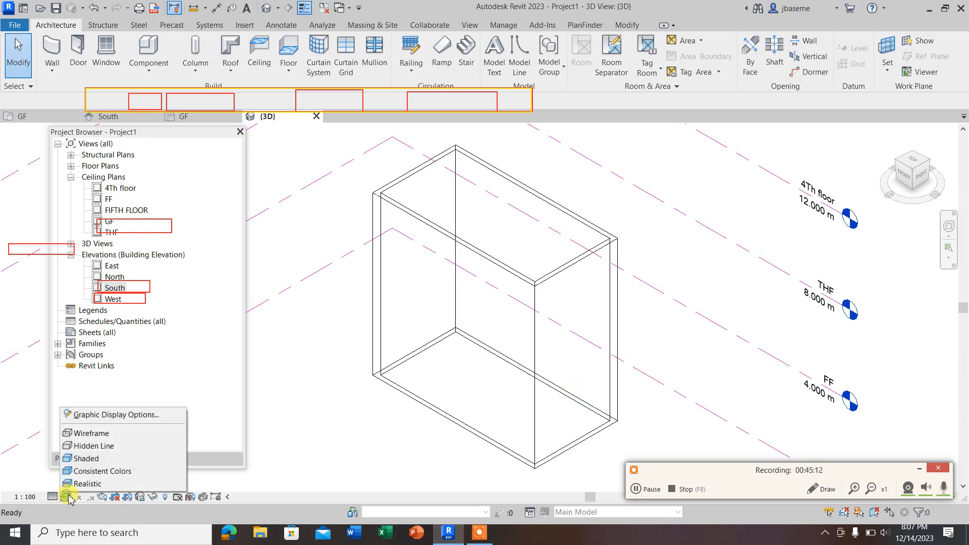
{"action": "left_click", "coordinate": [88, 444]}
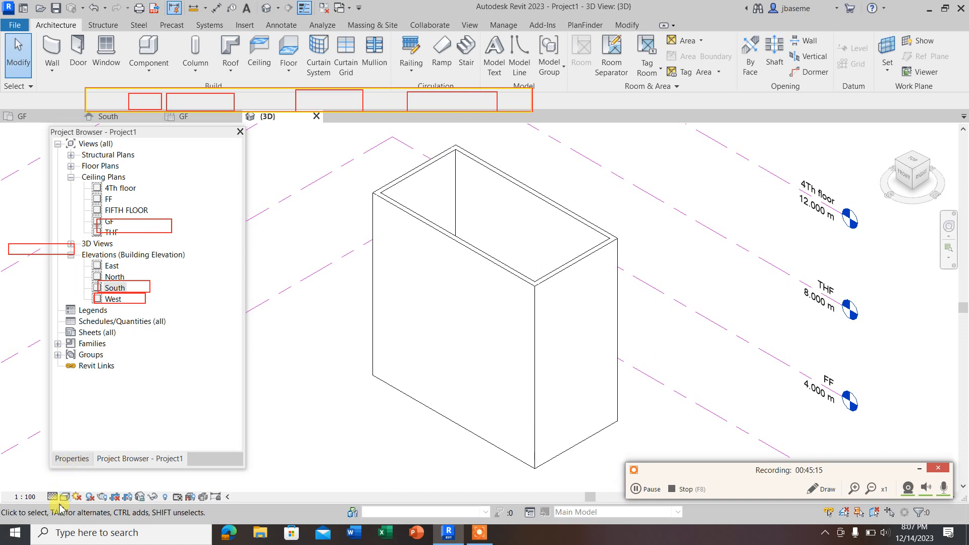
{"action": "left_click", "coordinate": [65, 497]}
{"action": "left_click", "coordinate": [86, 458]}
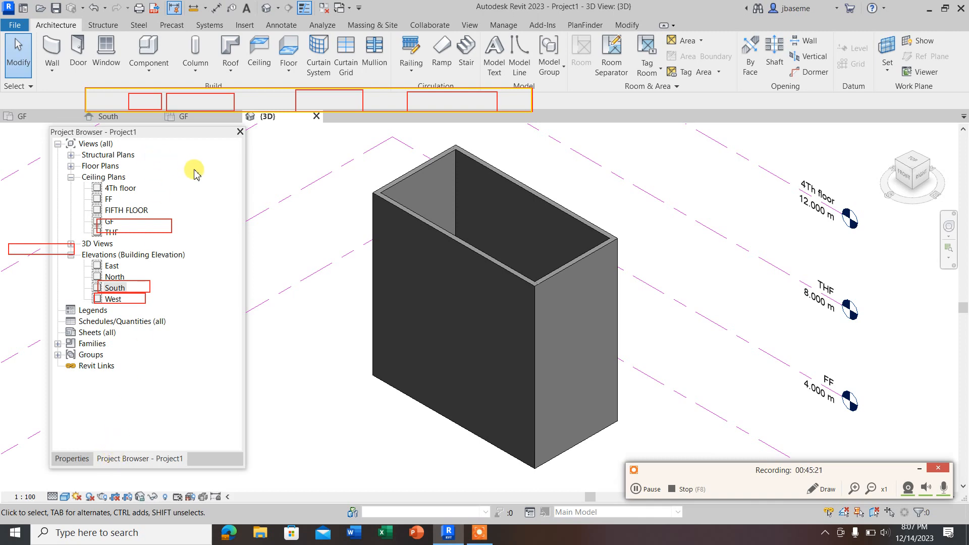
Step: Examine the 3D view's type properties and the instance properties of one short wall
{"action": "left_click", "coordinate": [71, 459]}
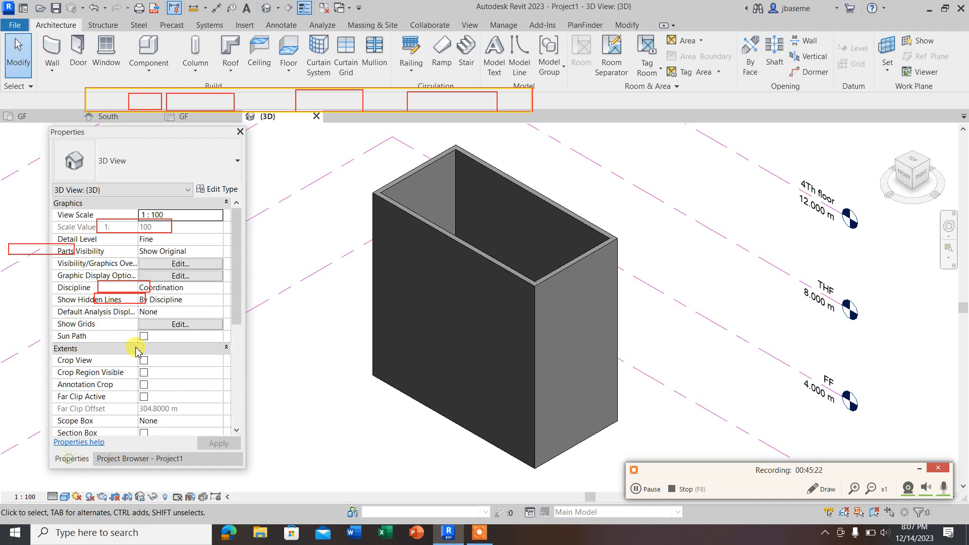
{"action": "left_click", "coordinate": [217, 188]}
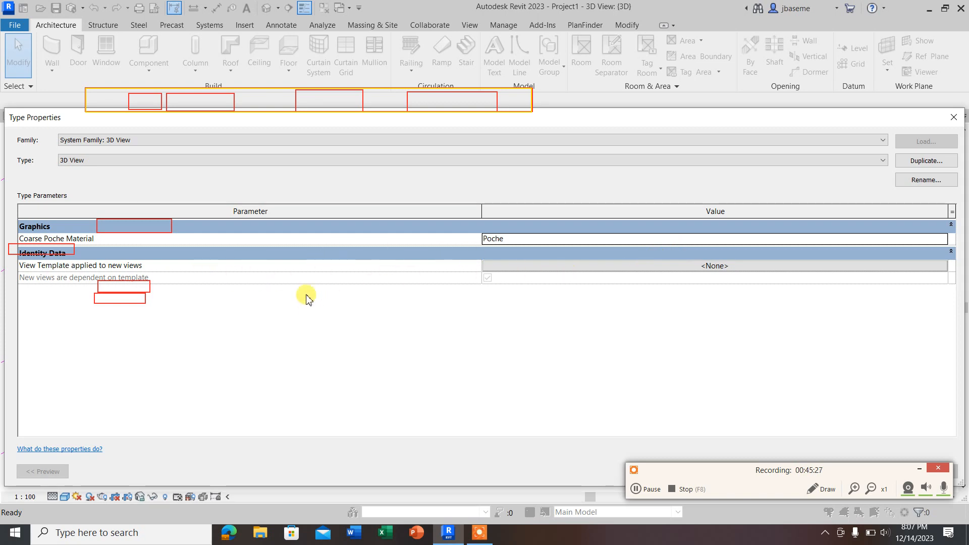
{"action": "left_click", "coordinate": [954, 118]}
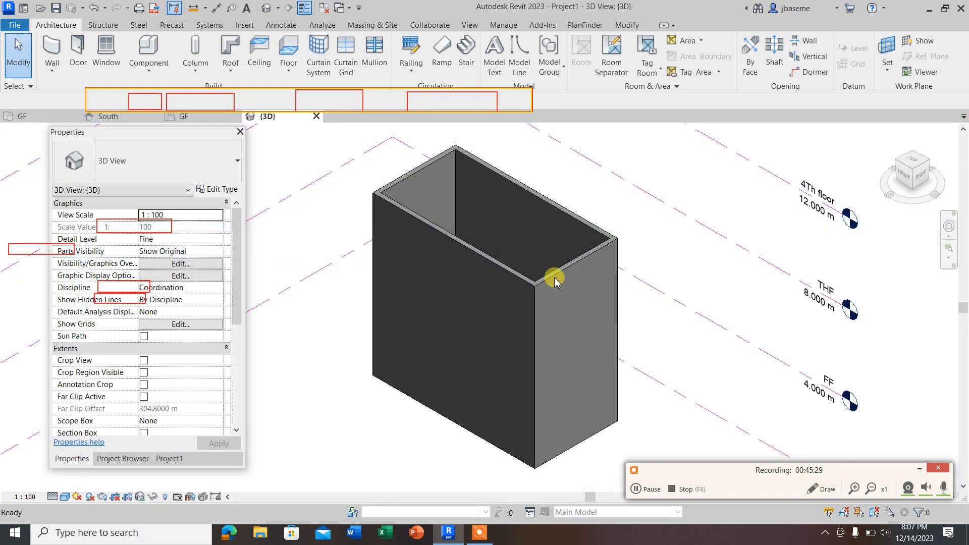
{"action": "left_click", "coordinate": [554, 281]}
{"action": "scroll", "coordinate": [550, 277], "scroll_direction": "down", "scroll_amount": 3}
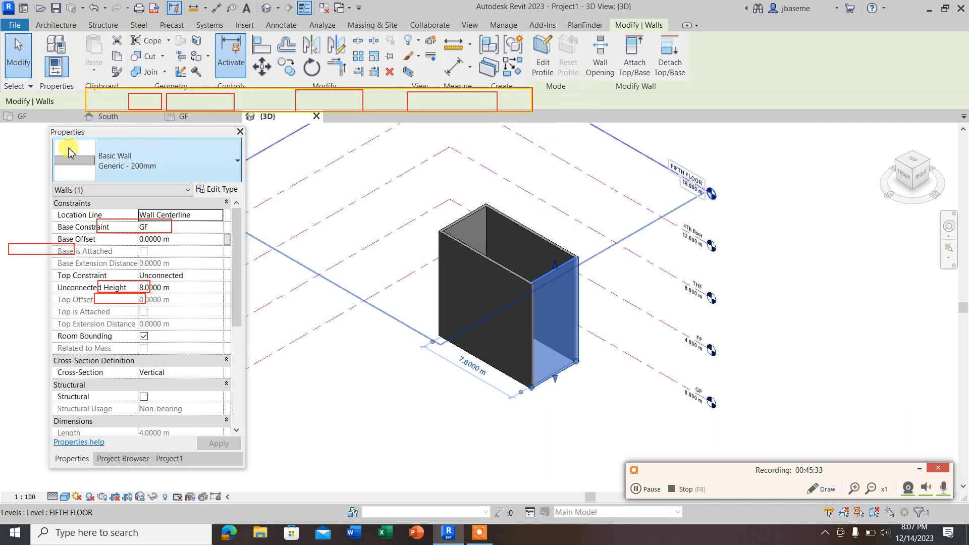
Step: In the GF ceiling plan, select all four walls and open the layer structure of their Generic - 200mm type
{"action": "left_click", "coordinate": [119, 459]}
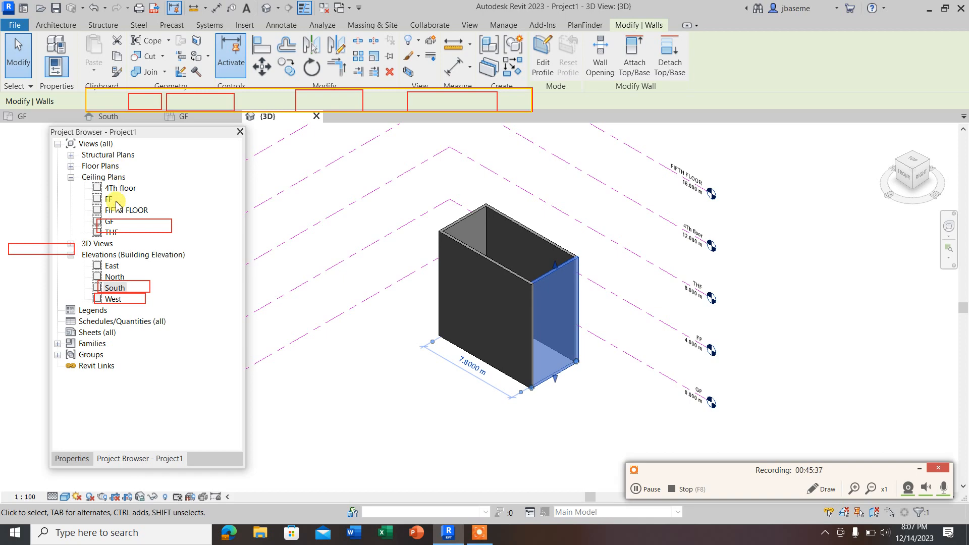
{"action": "double_click", "coordinate": [113, 223]}
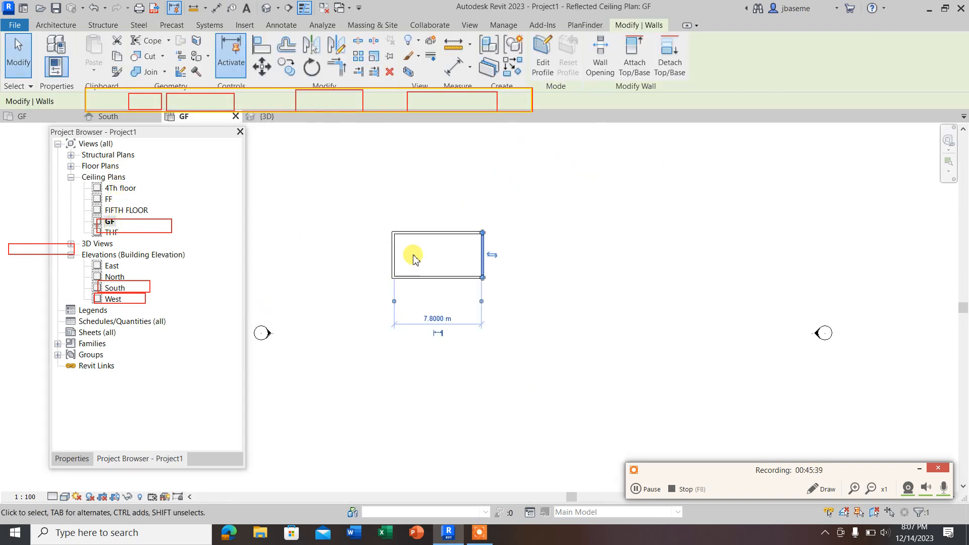
{"action": "left_click_drag", "start_coordinate": [536, 316], "coordinate": [379, 202]}
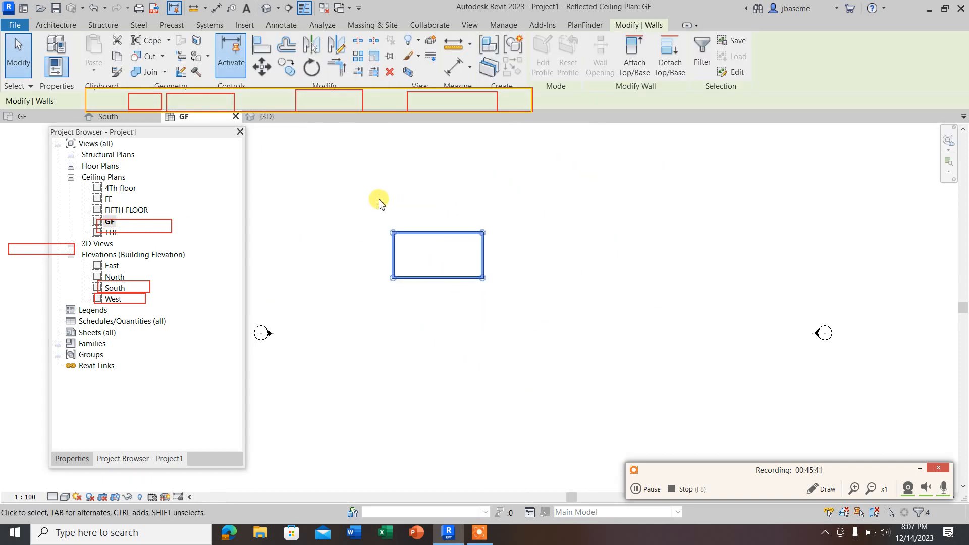
{"action": "left_click", "coordinate": [64, 460]}
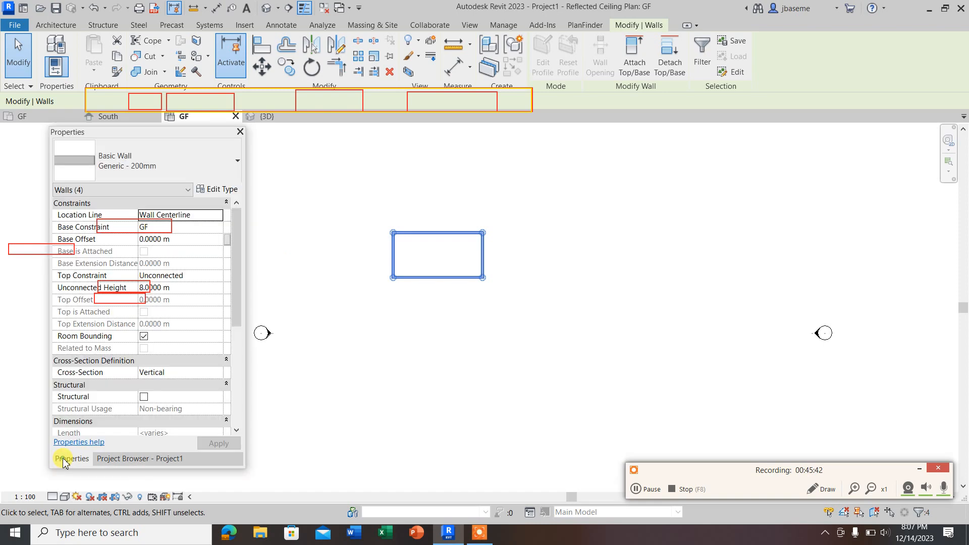
{"action": "left_click", "coordinate": [214, 190]}
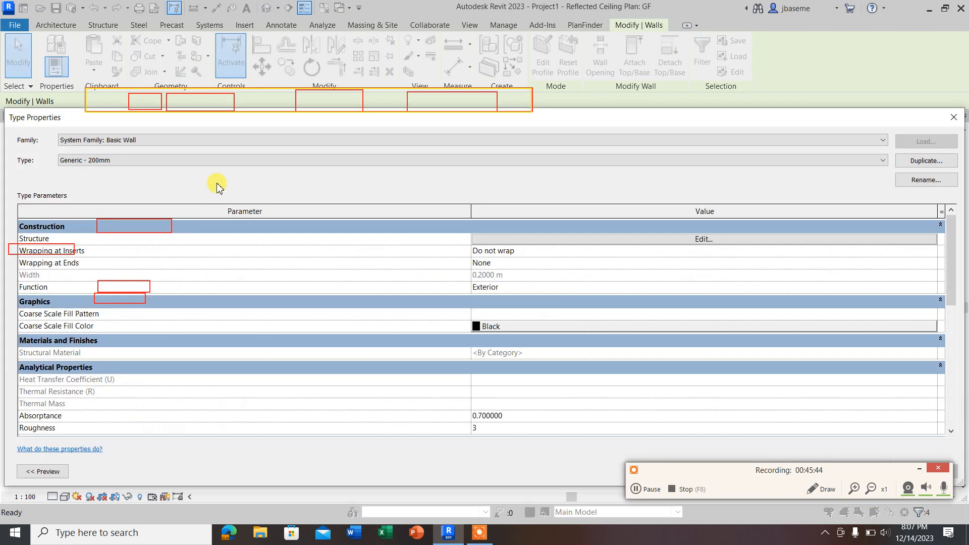
{"action": "left_click", "coordinate": [689, 240]}
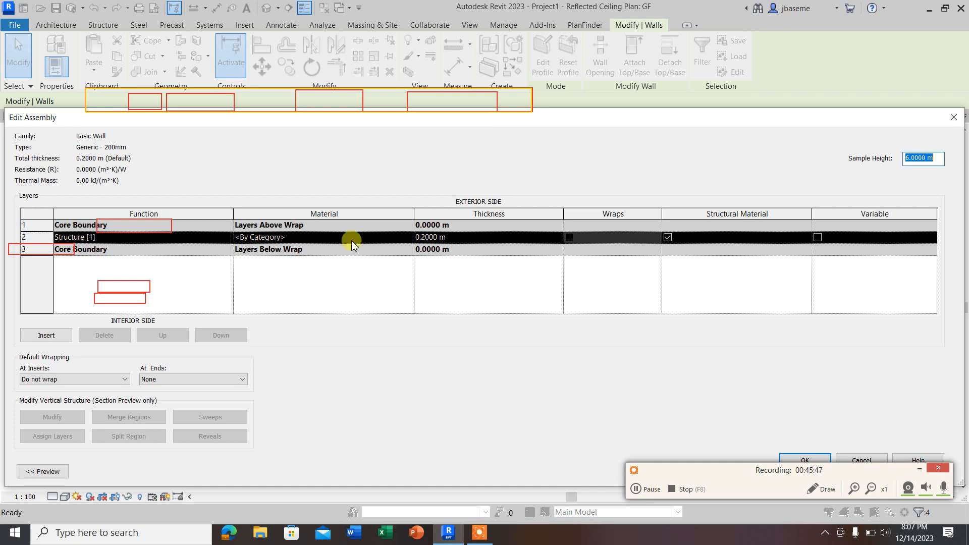
Step: Search the materials for BRICK, assign Brick, Common to the wall type's Structure layer, and accept the type changes
{"action": "left_click", "coordinate": [409, 237]}
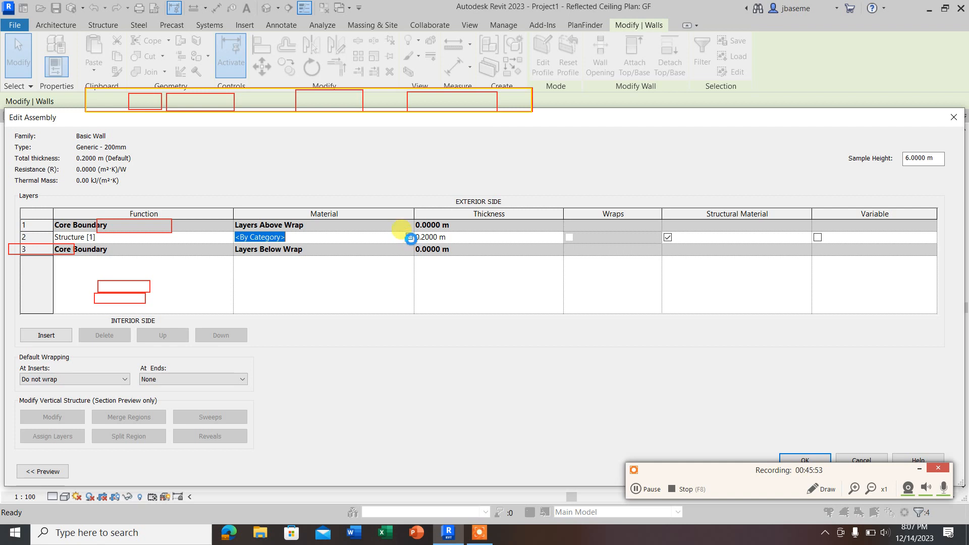
{"action": "left_click", "coordinate": [411, 238]}
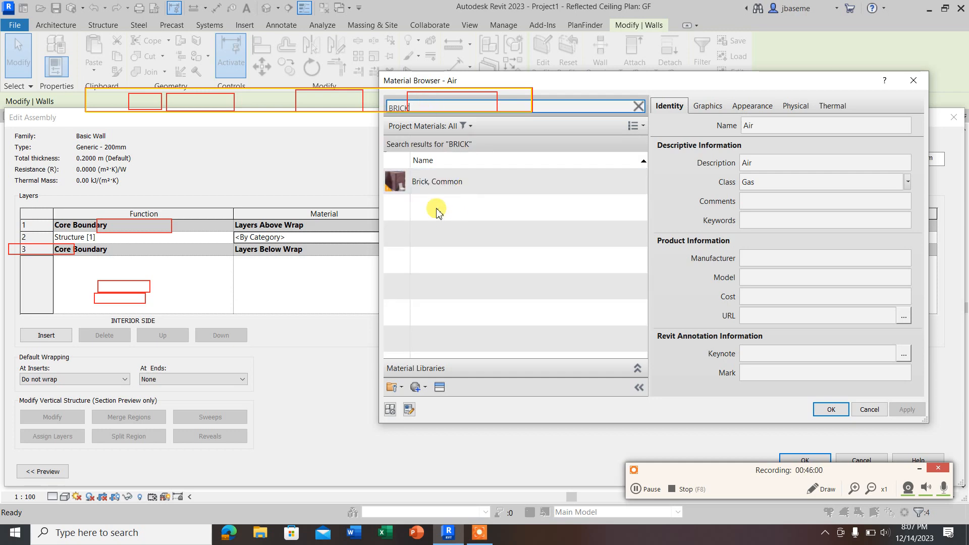
{"action": "left_click", "coordinate": [410, 181]}
{"action": "double_click", "coordinate": [428, 189]}
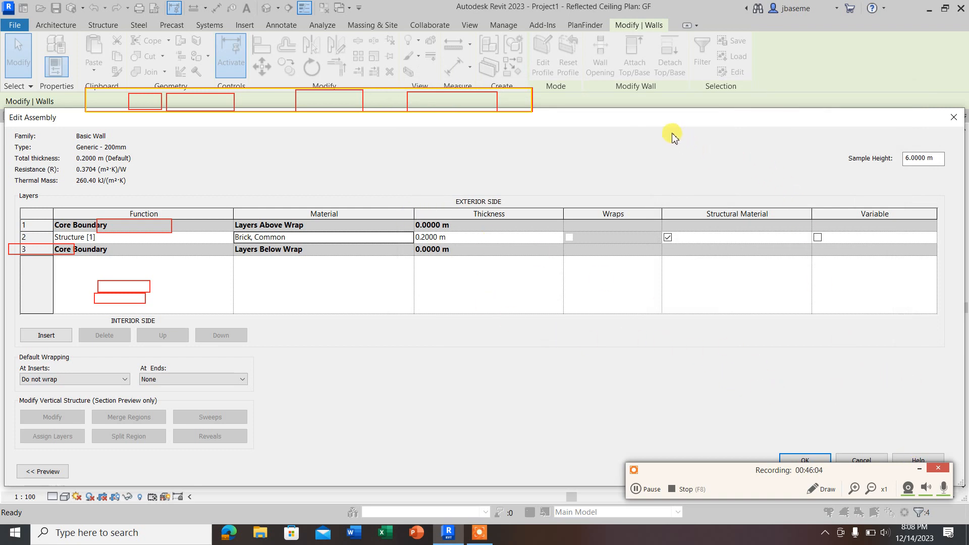
{"action": "left_click_drag", "start_coordinate": [672, 117], "coordinate": [610, 82]}
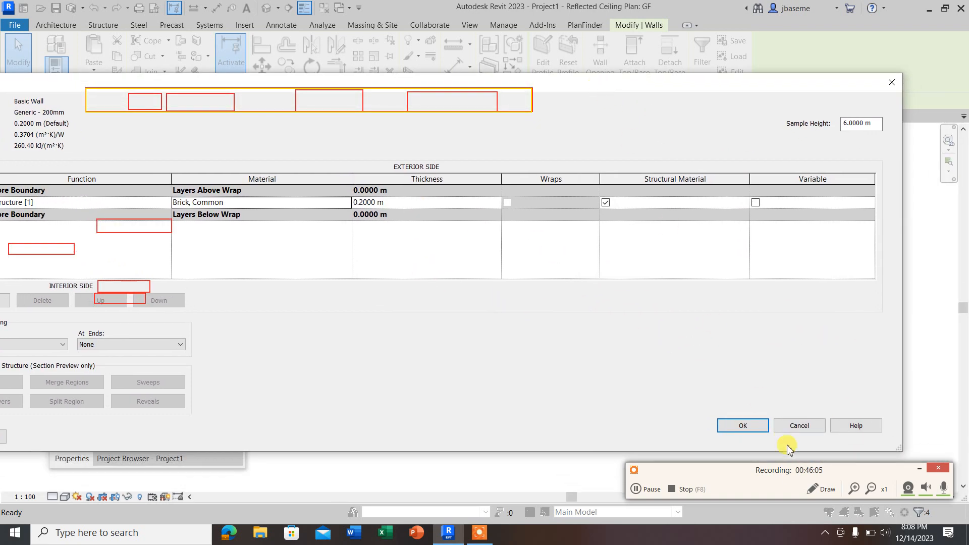
{"action": "left_click", "coordinate": [749, 430]}
{"action": "left_click", "coordinate": [862, 434]}
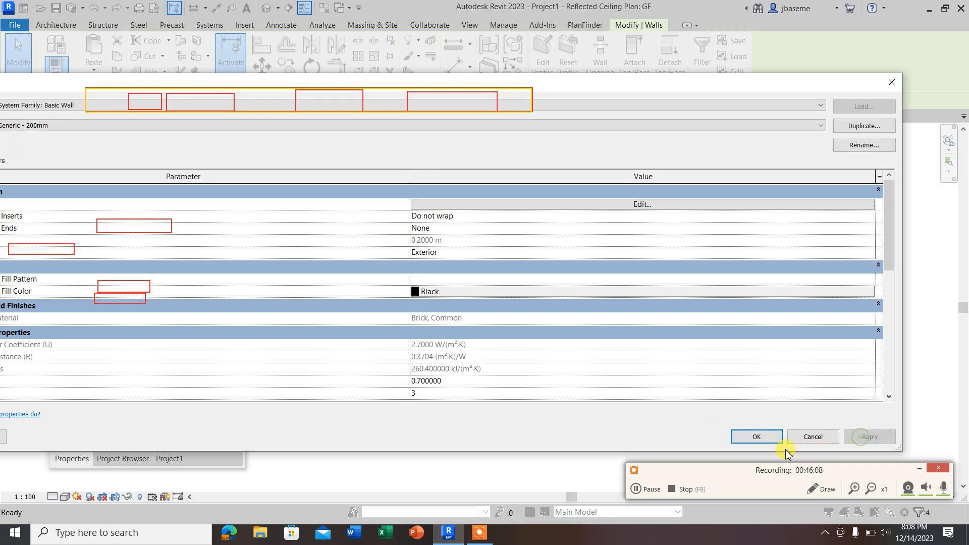
{"action": "left_click", "coordinate": [753, 434]}
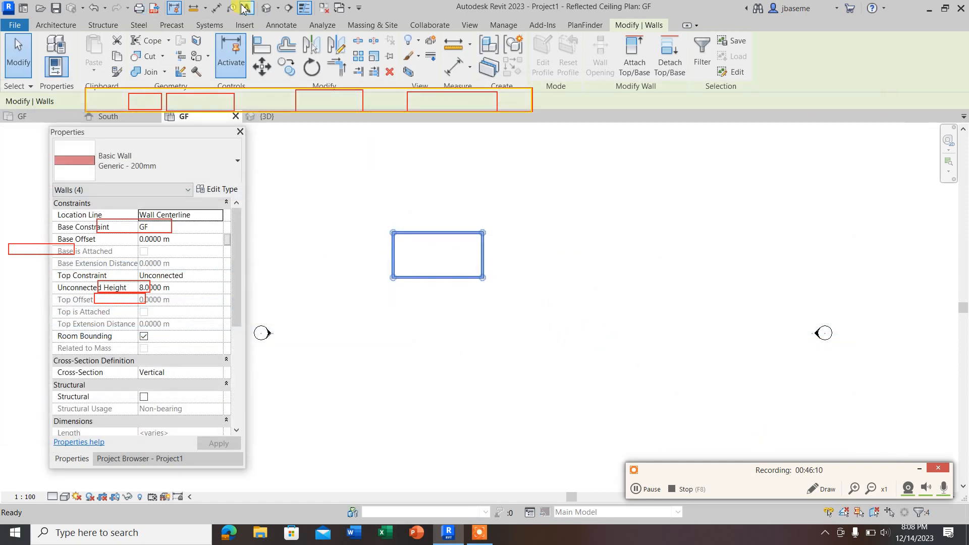
Step: Return to the 3D view, apply the Realistic visual style, and inspect the brick texture on the walls up close
{"action": "left_click", "coordinate": [263, 9]}
{"action": "scroll", "coordinate": [521, 294], "scroll_direction": "up", "scroll_amount": 5}
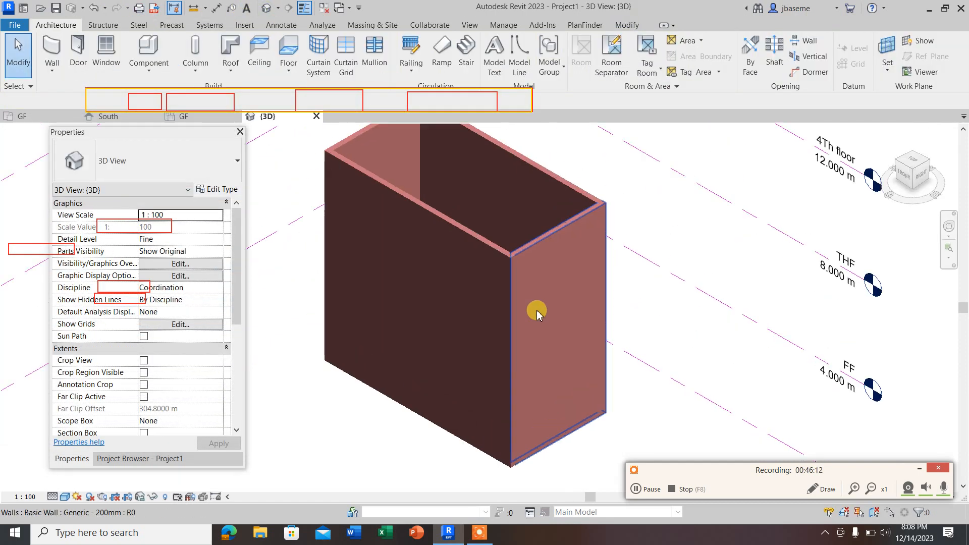
{"action": "scroll", "coordinate": [510, 271], "scroll_direction": "down", "scroll_amount": 5}
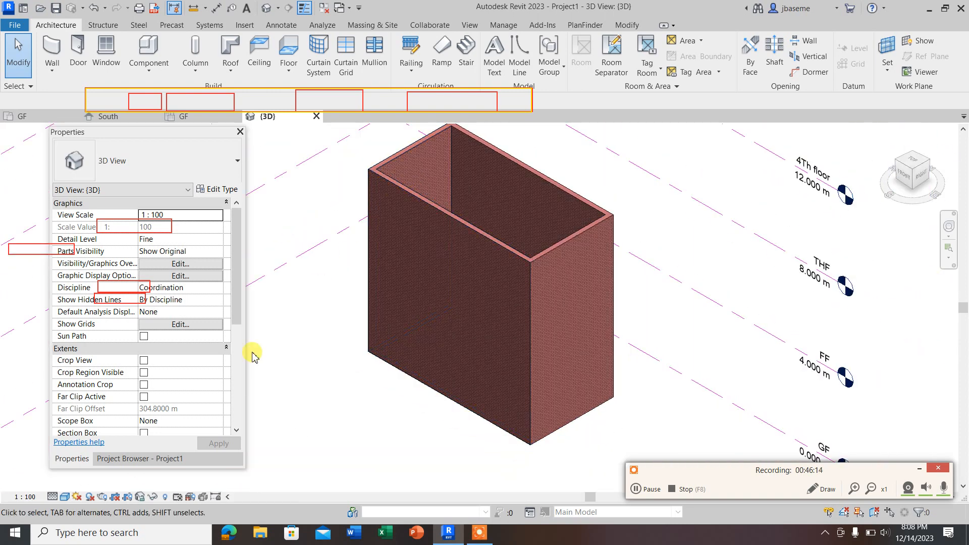
{"action": "left_click", "coordinate": [65, 497]}
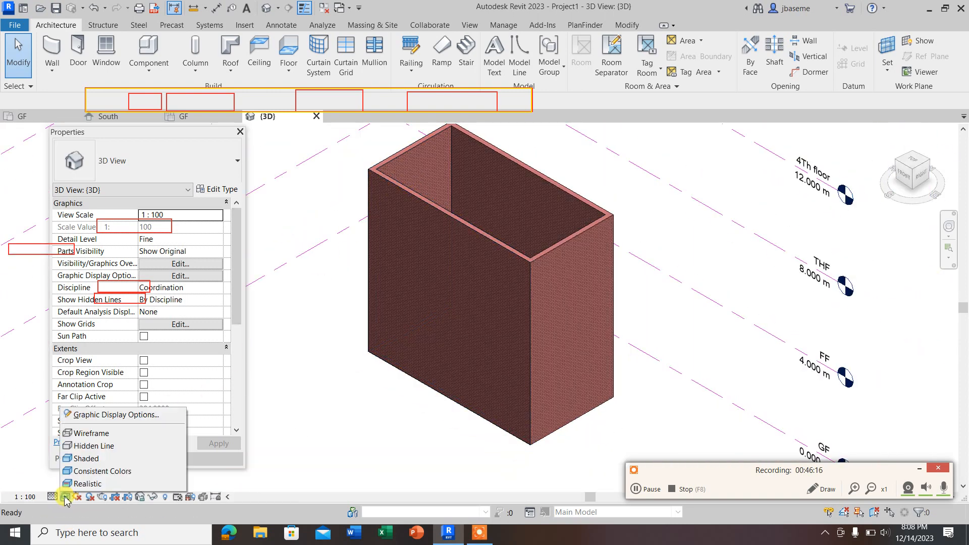
{"action": "left_click", "coordinate": [88, 481]}
{"action": "scroll", "coordinate": [512, 383], "scroll_direction": "up", "scroll_amount": 6}
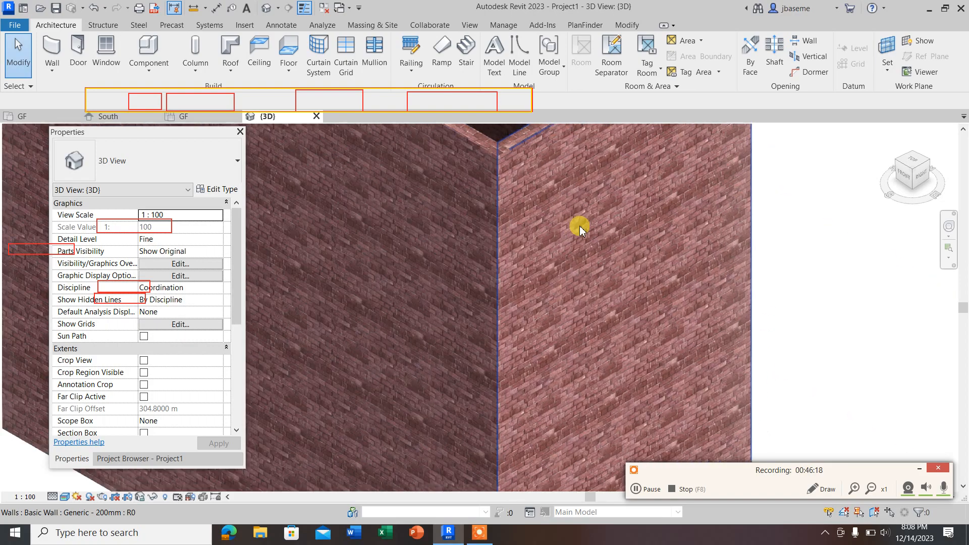
{"action": "scroll", "coordinate": [497, 317], "scroll_direction": "down", "scroll_amount": 2}
{"action": "scroll", "coordinate": [353, 333], "scroll_direction": "down", "scroll_amount": 3}
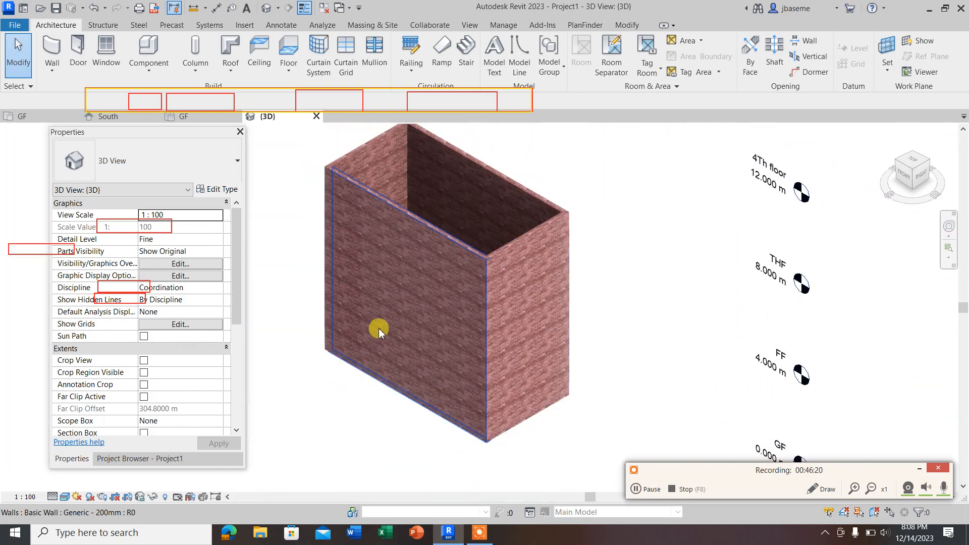
{"action": "scroll", "coordinate": [335, 335], "scroll_direction": "up", "scroll_amount": 5}
{"action": "scroll", "coordinate": [356, 339], "scroll_direction": "up", "scroll_amount": 3}
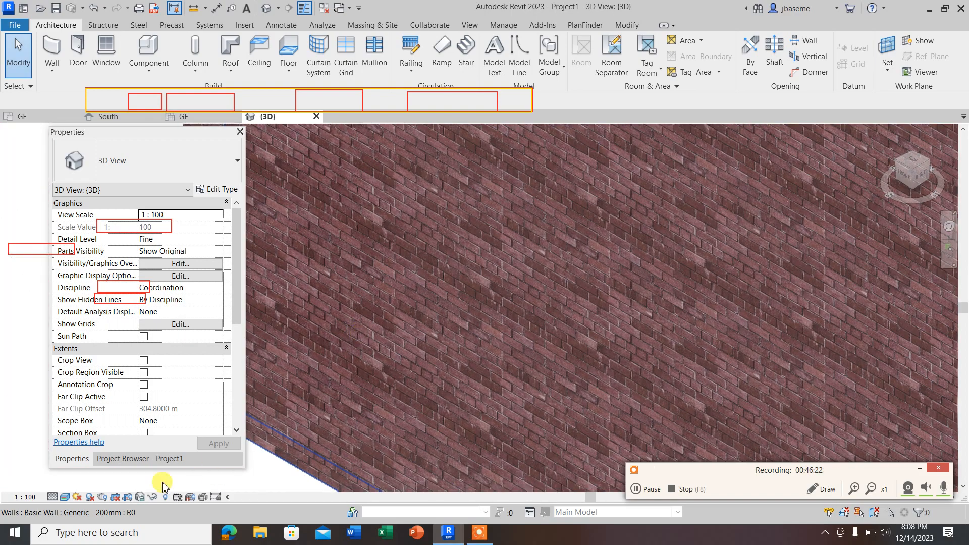
Step: Set the 3D view's visual style to Consistent Colors and inspect the brick pattern on the walls
{"action": "left_click", "coordinate": [65, 496]}
{"action": "left_click", "coordinate": [91, 471]}
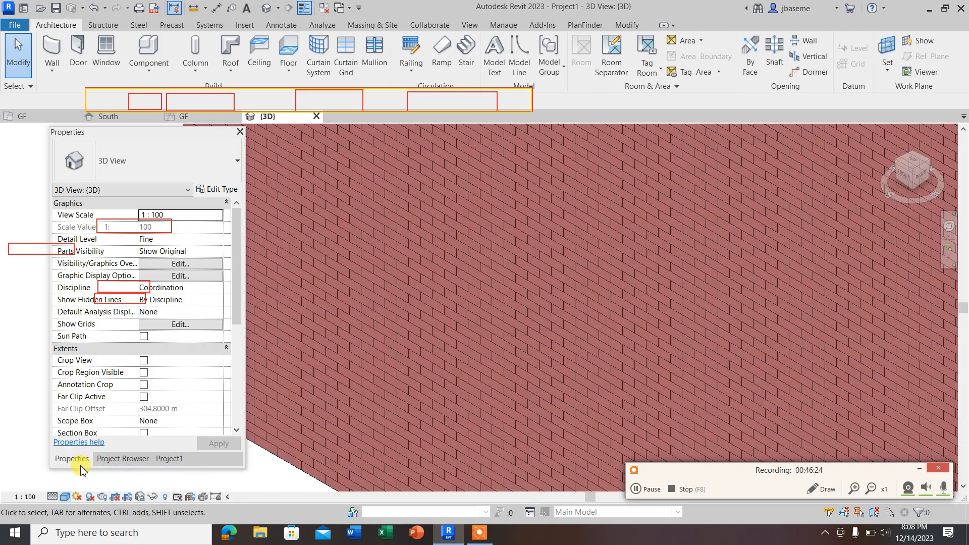
{"action": "left_click", "coordinate": [64, 497]}
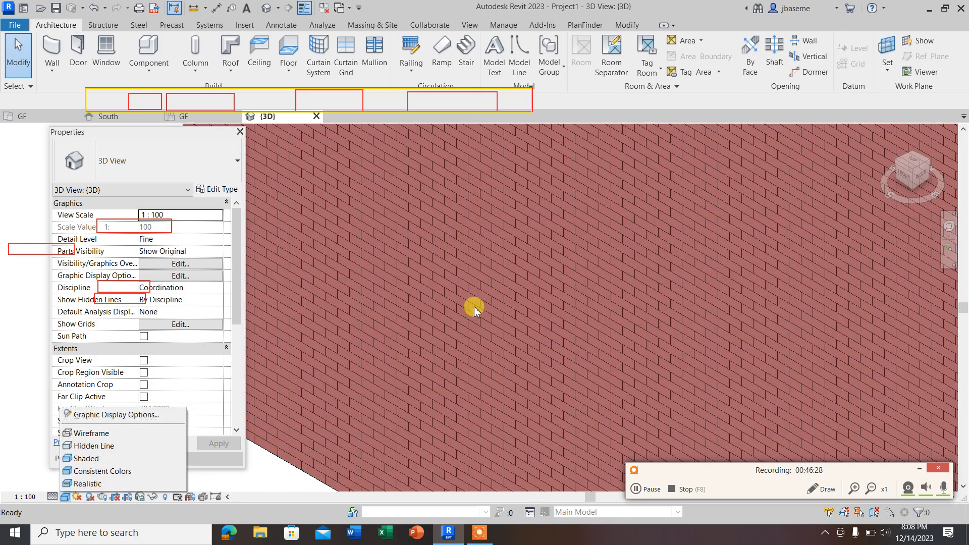
{"action": "left_click", "coordinate": [423, 374]}
{"action": "scroll", "coordinate": [493, 345], "scroll_direction": "down", "scroll_amount": 4}
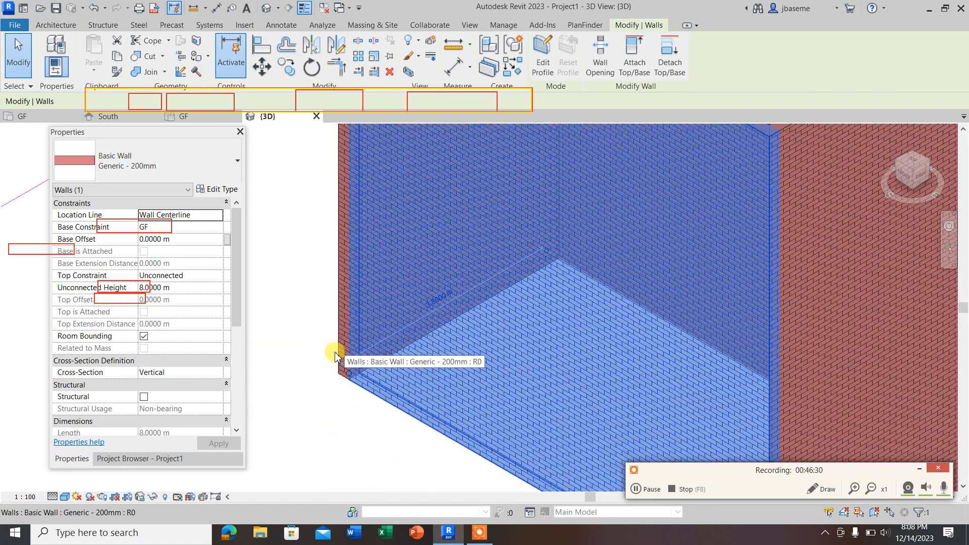
{"action": "left_click", "coordinate": [317, 324]}
{"action": "scroll", "coordinate": [318, 304], "scroll_direction": "down", "scroll_amount": 5}
{"action": "scroll", "coordinate": [505, 346], "scroll_direction": "up", "scroll_amount": 1}
{"action": "scroll", "coordinate": [504, 347], "scroll_direction": "up", "scroll_amount": 3}
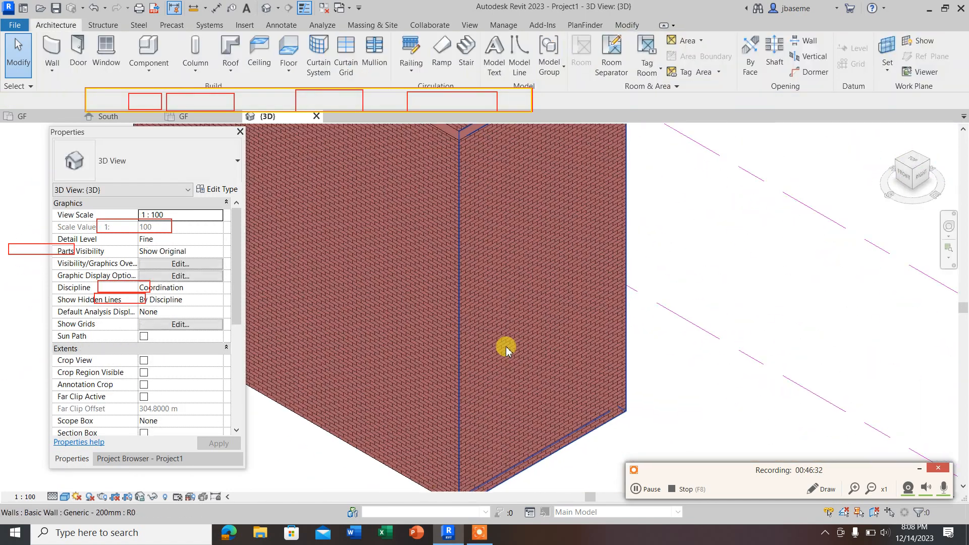
Step: Set the 3D view's visual style to Shaded and inspect the walls up close and from farther out
{"action": "scroll", "coordinate": [479, 399], "scroll_direction": "up", "scroll_amount": 3}
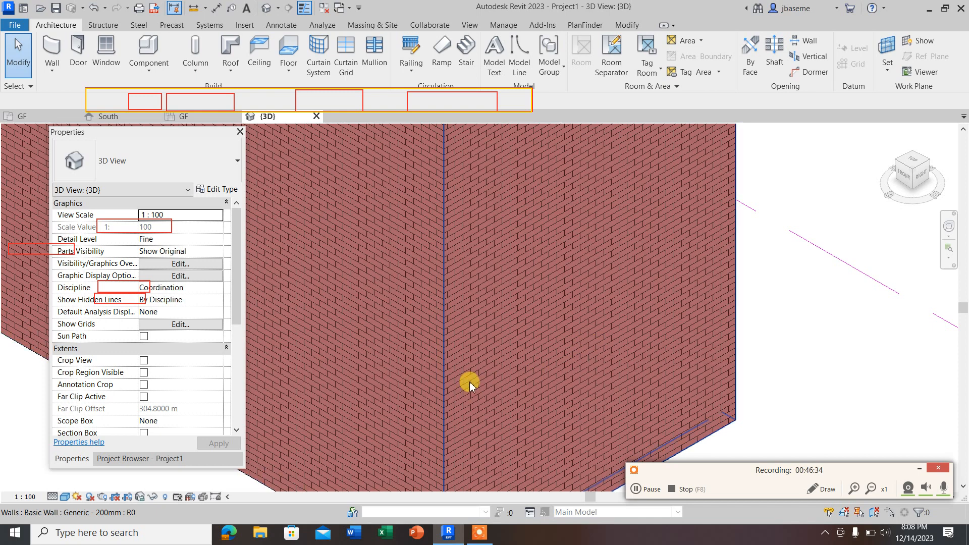
{"action": "left_click", "coordinate": [64, 496]}
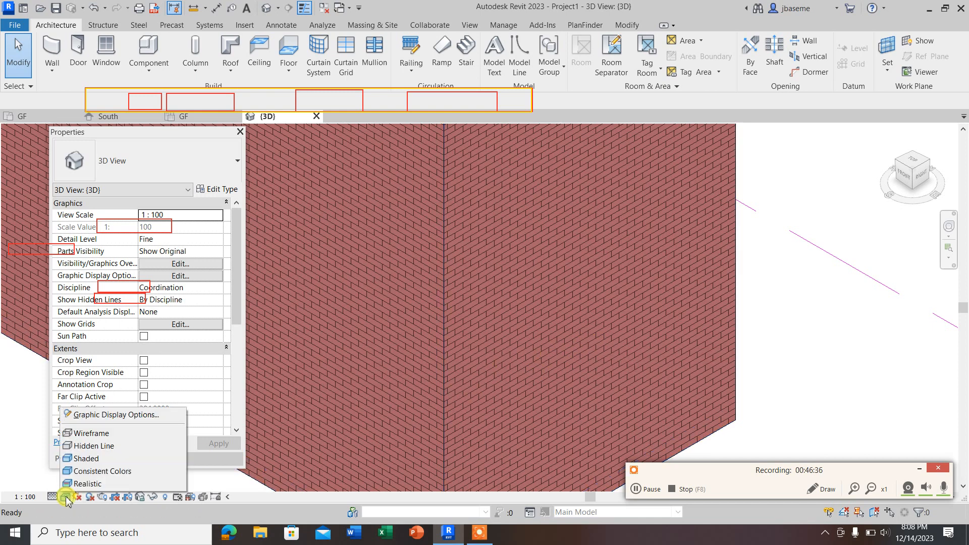
{"action": "left_click", "coordinate": [95, 457]}
{"action": "scroll", "coordinate": [638, 329], "scroll_direction": "down", "scroll_amount": 3}
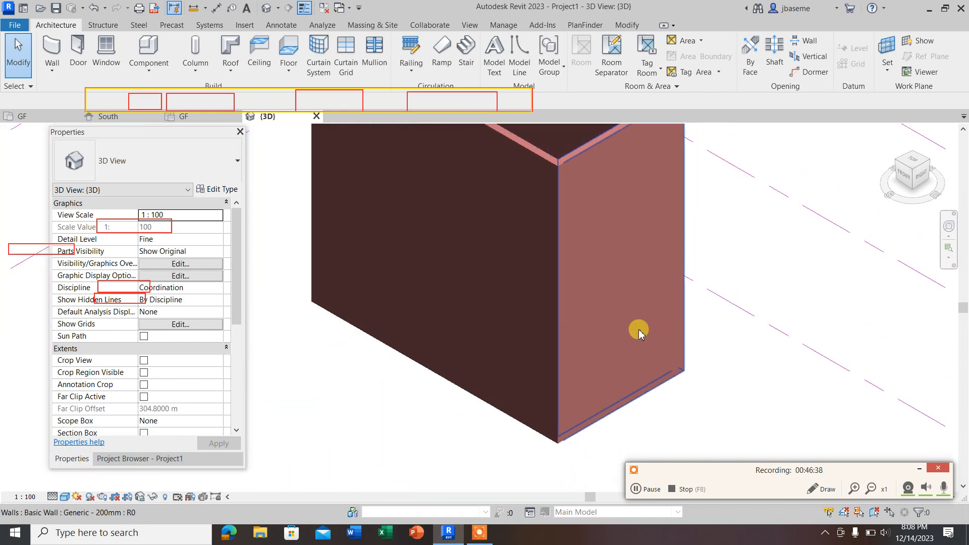
{"action": "scroll", "coordinate": [396, 339], "scroll_direction": "up", "scroll_amount": 5}
{"action": "scroll", "coordinate": [673, 377], "scroll_direction": "down", "scroll_amount": 2}
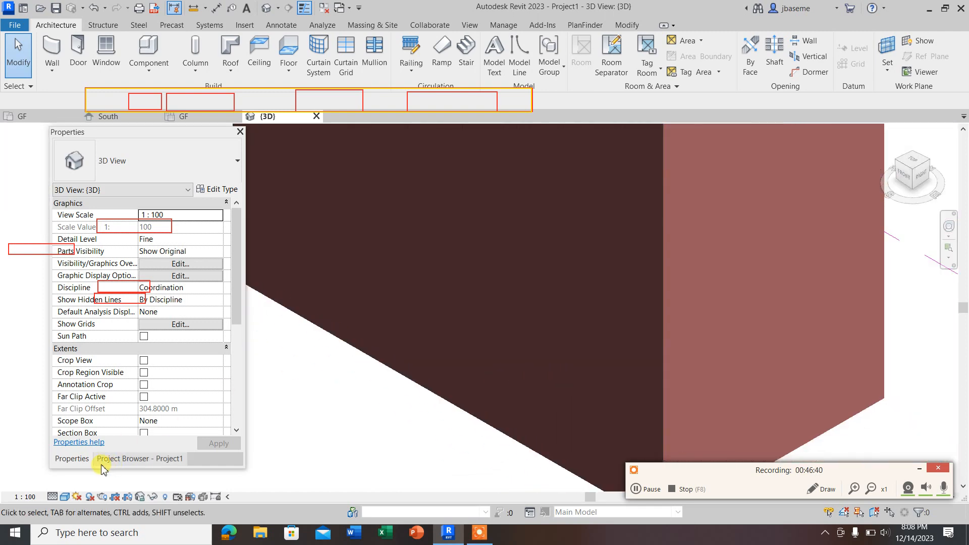
Step: Switch the 3D view's visual style back to Consistent Colors and inspect the brick walls
{"action": "left_click", "coordinate": [65, 496]}
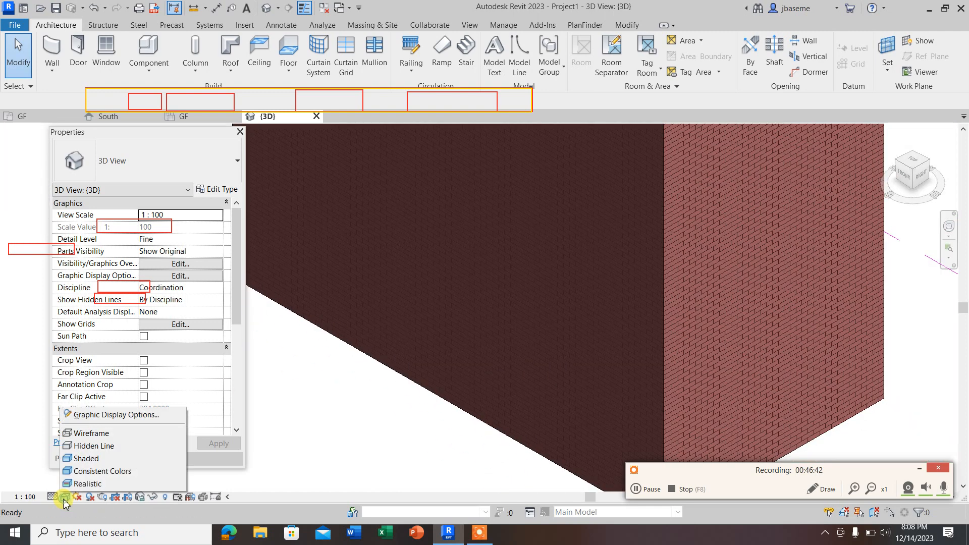
{"action": "left_click", "coordinate": [101, 471]}
{"action": "scroll", "coordinate": [619, 377], "scroll_direction": "up", "scroll_amount": 4}
{"action": "scroll", "coordinate": [619, 377], "scroll_direction": "down", "scroll_amount": 4}
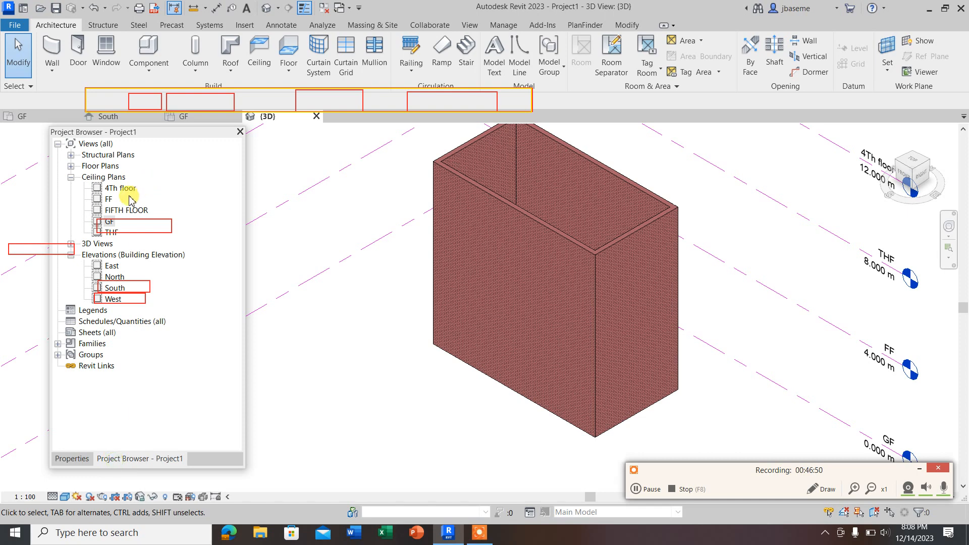
{"action": "double_click", "coordinate": [109, 222]}
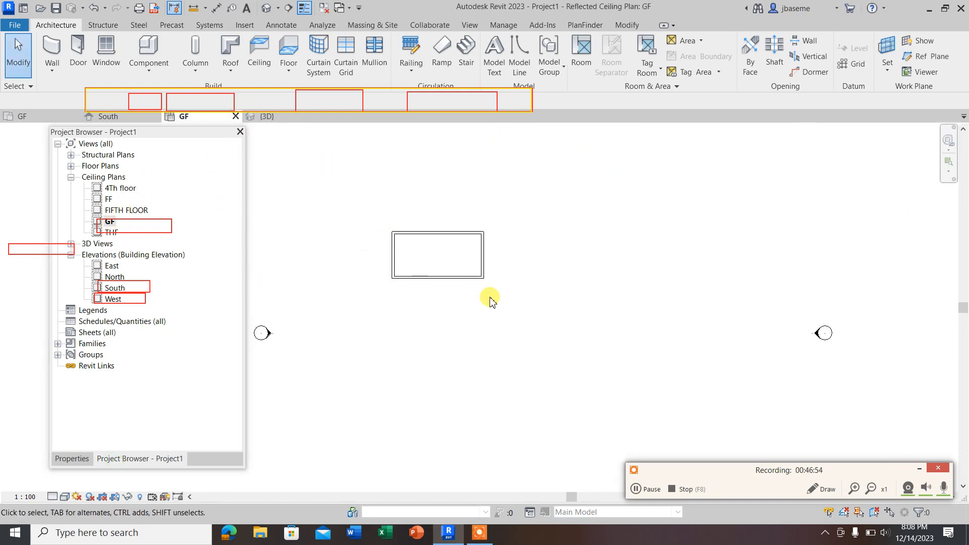
{"action": "left_click_drag", "start_coordinate": [490, 299], "coordinate": [381, 200]}
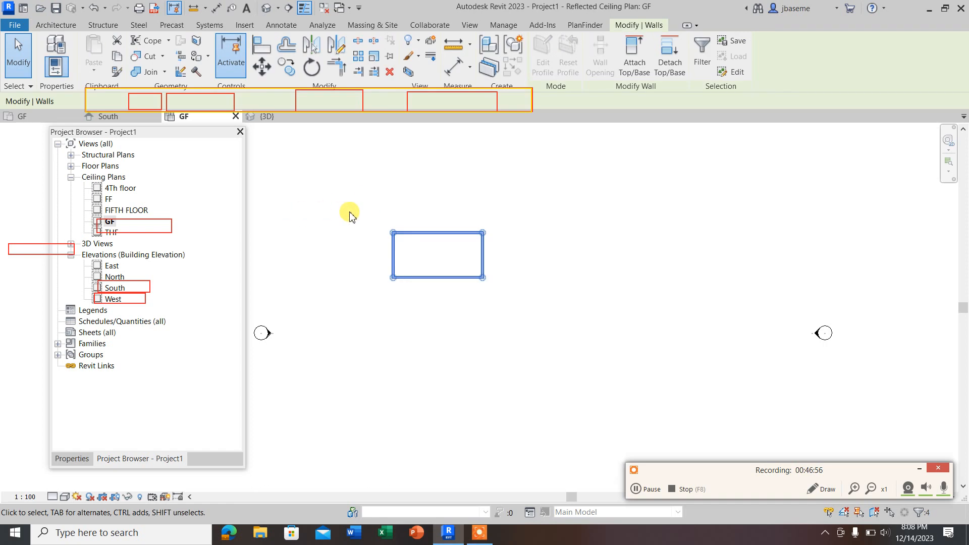
{"action": "left_click", "coordinate": [292, 210]}
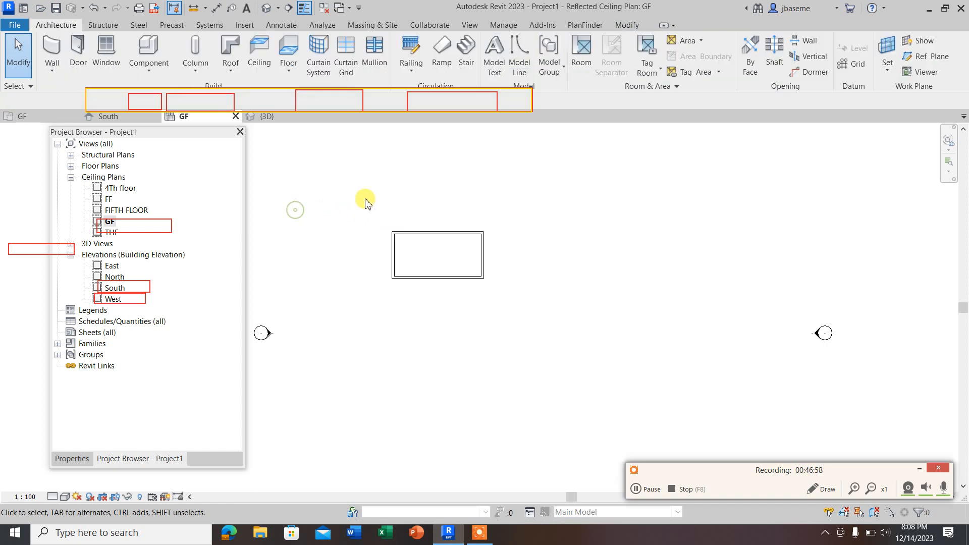
{"action": "left_click_drag", "start_coordinate": [364, 201], "coordinate": [554, 355]}
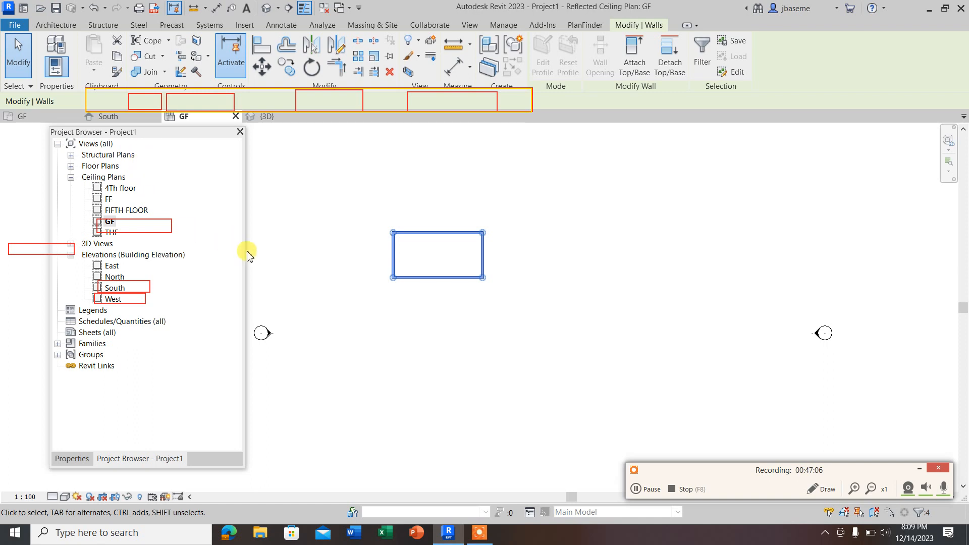
{"action": "left_click", "coordinate": [379, 239]}
{"action": "scroll", "coordinate": [392, 272], "scroll_direction": "down", "scroll_amount": 1}
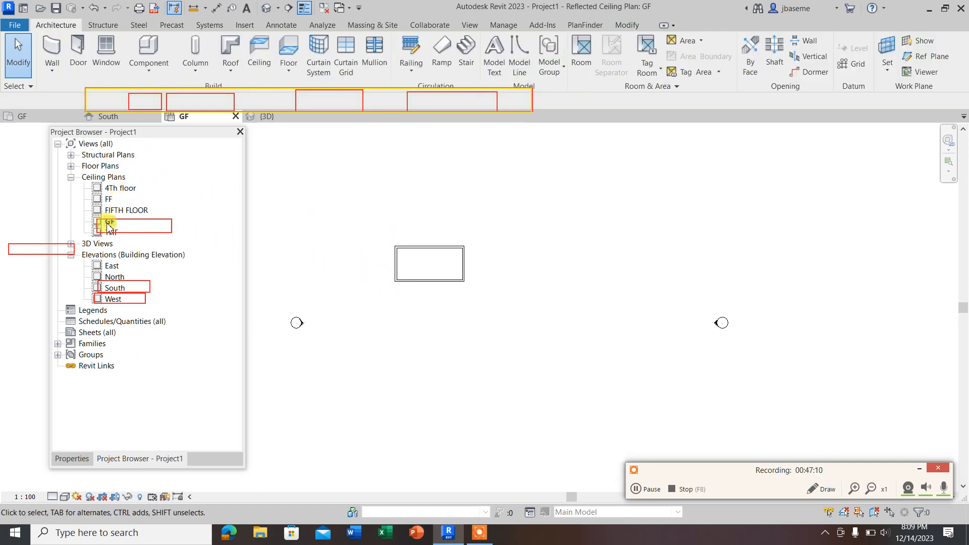
Step: Open the GF floor plan, select all four walls, and display their instance properties
{"action": "left_click", "coordinate": [71, 166]}
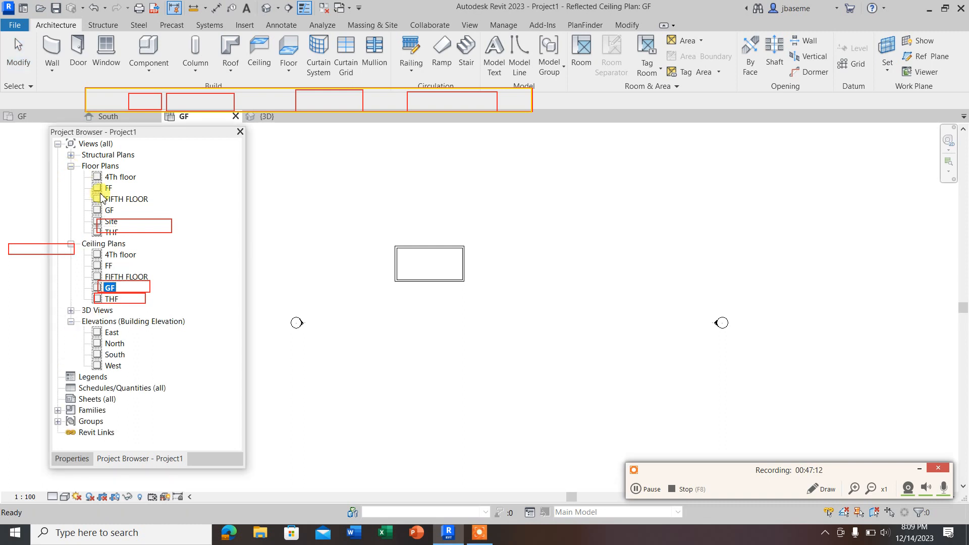
{"action": "double_click", "coordinate": [110, 211]}
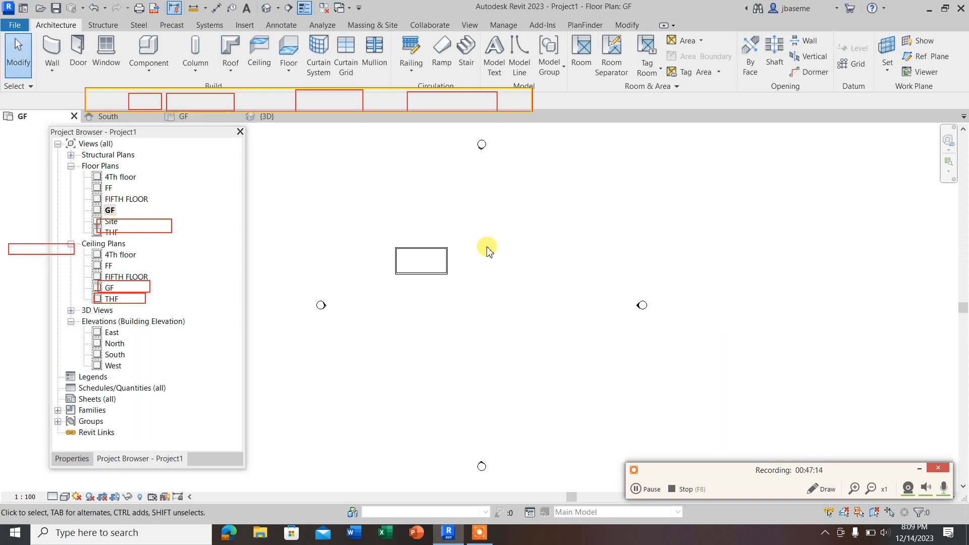
{"action": "left_click_drag", "start_coordinate": [343, 215], "coordinate": [496, 314]}
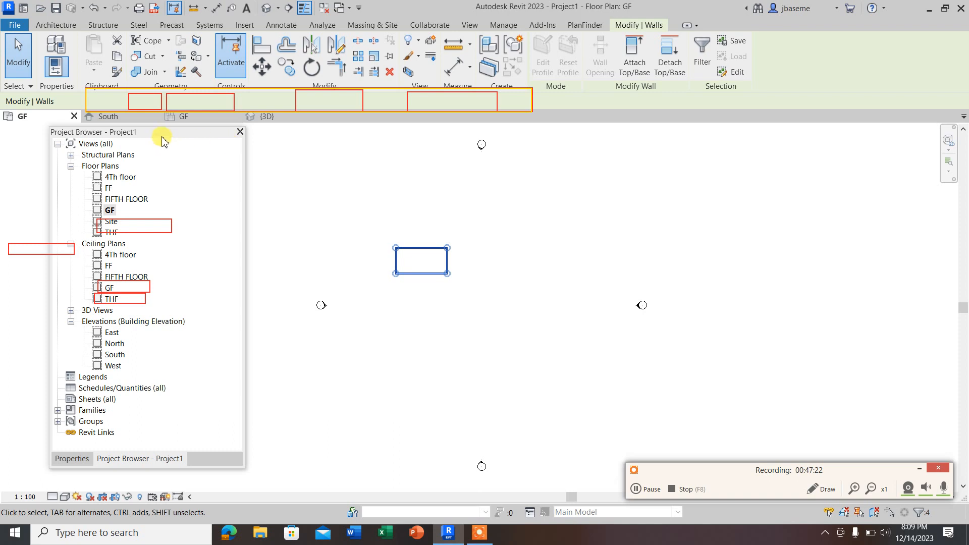
{"action": "left_click_drag", "start_coordinate": [162, 137], "coordinate": [164, 160]}
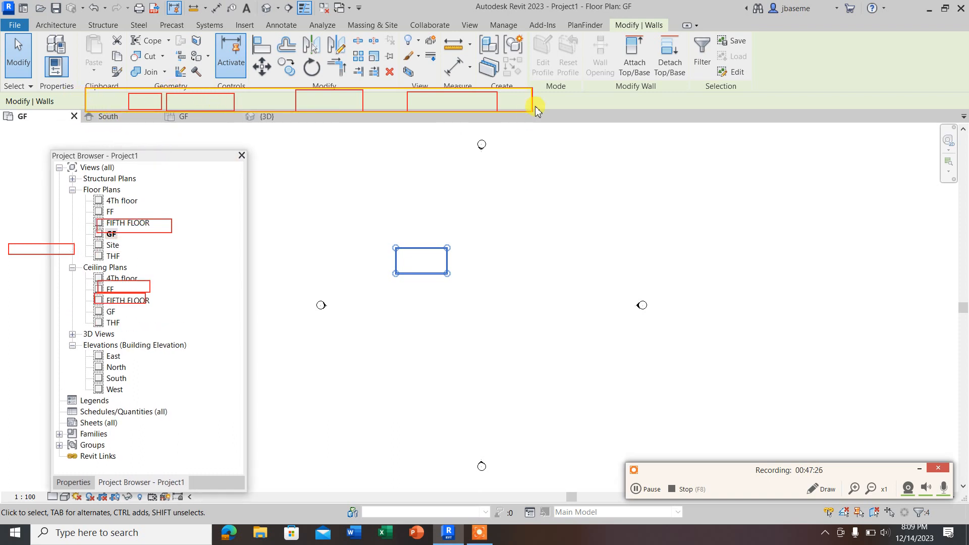
{"action": "left_click", "coordinate": [921, 471]}
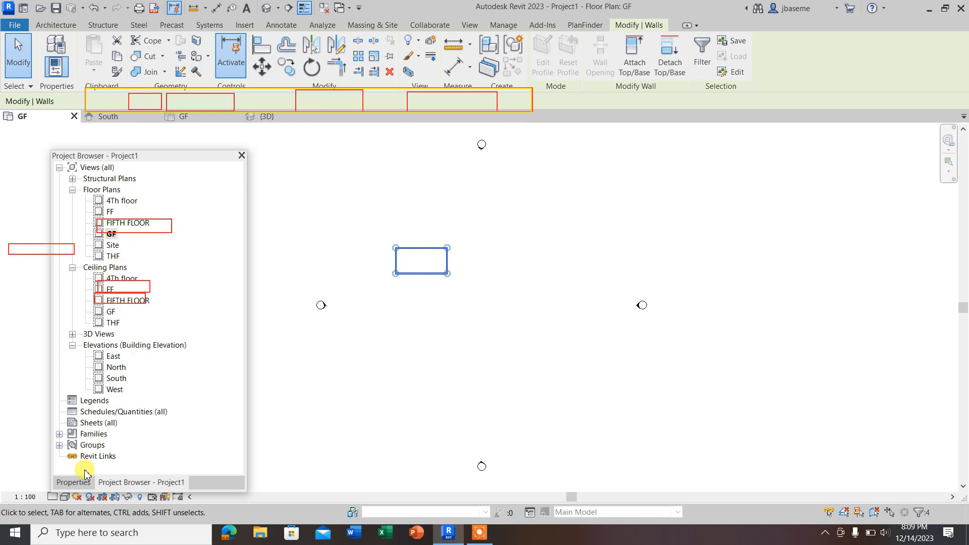
{"action": "left_click", "coordinate": [73, 482]}
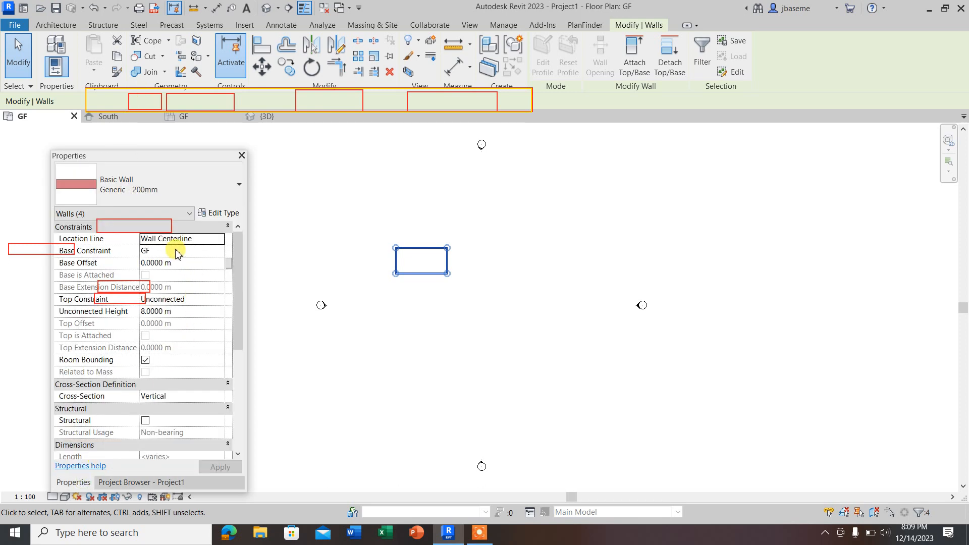
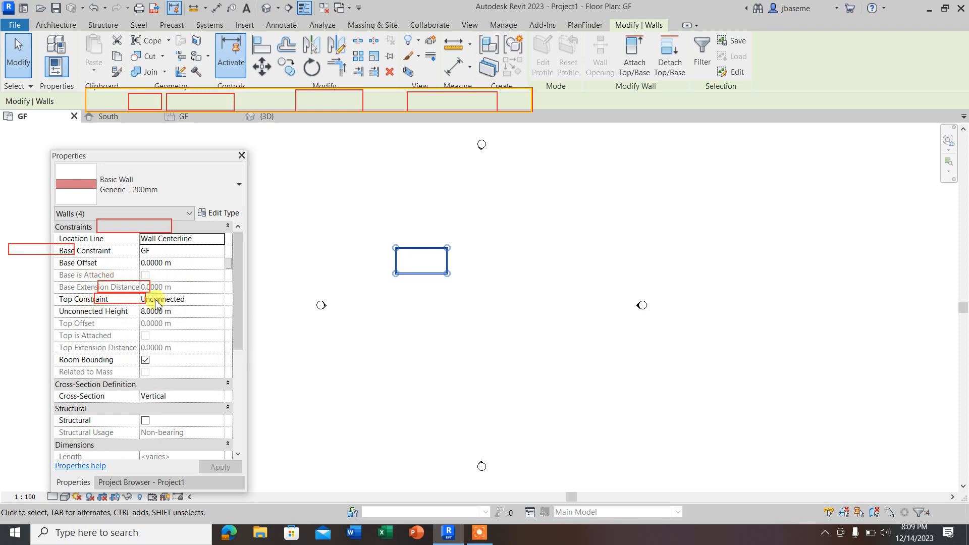
Step: Set the top constraint of the four selected walls to Up to level: FF
{"action": "left_click", "coordinate": [219, 303]}
{"action": "left_click", "coordinate": [219, 301]}
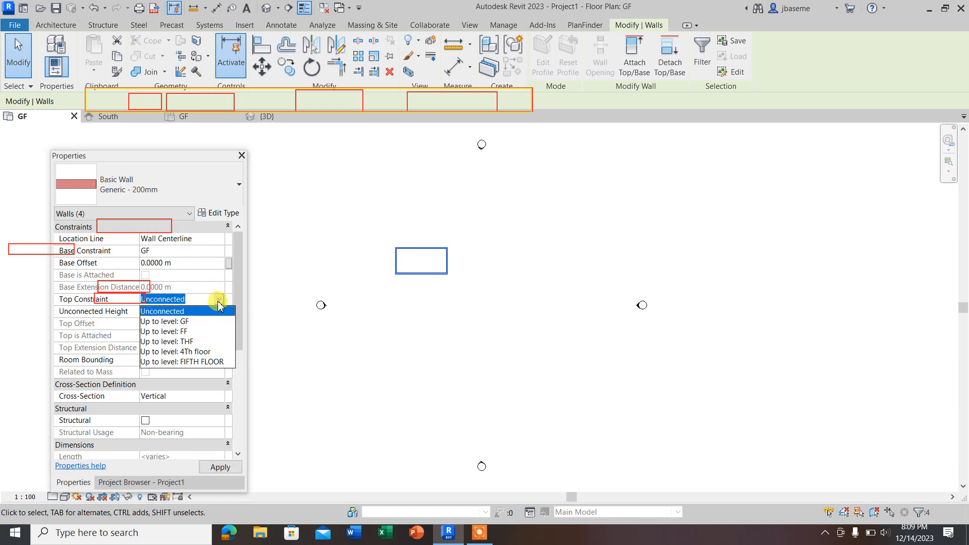
{"action": "left_click", "coordinate": [176, 332]}
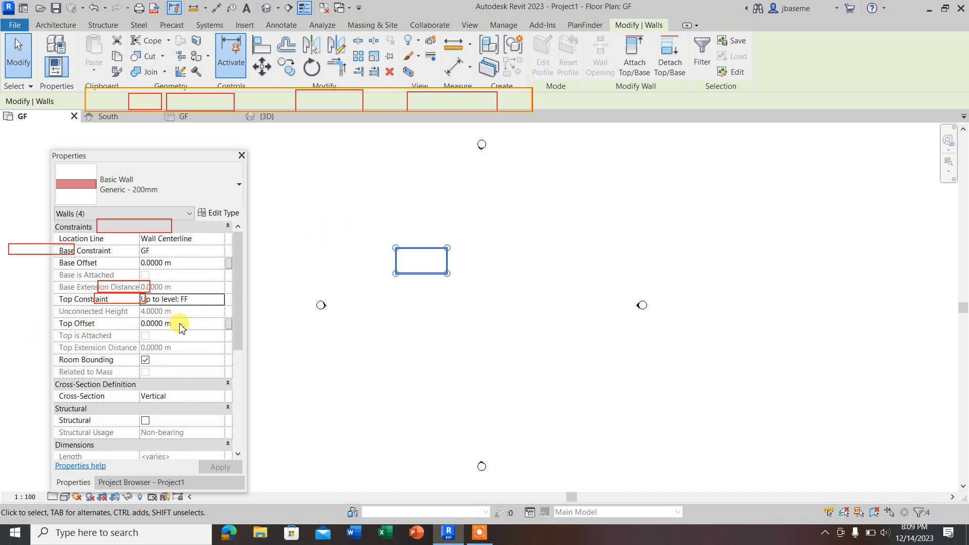
{"action": "left_click", "coordinate": [342, 257]}
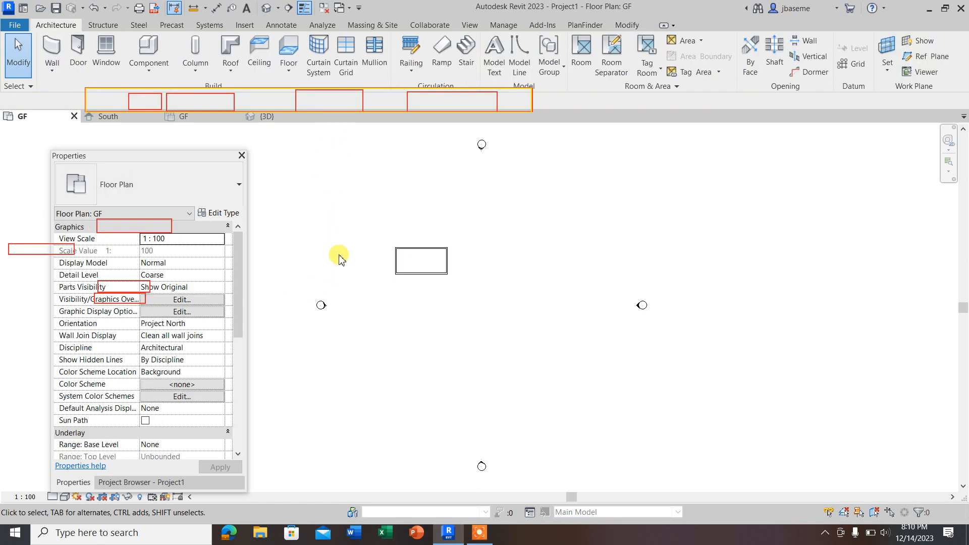
Step: Open the 3D view and inspect the walls' height against the level lines
{"action": "left_click", "coordinate": [265, 7]}
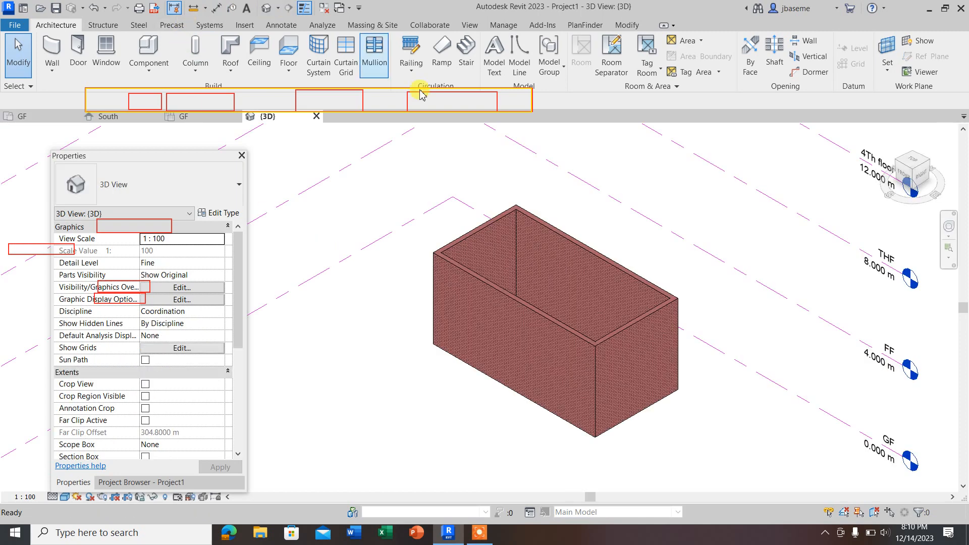
{"action": "scroll", "coordinate": [585, 303], "scroll_direction": "down", "scroll_amount": 2}
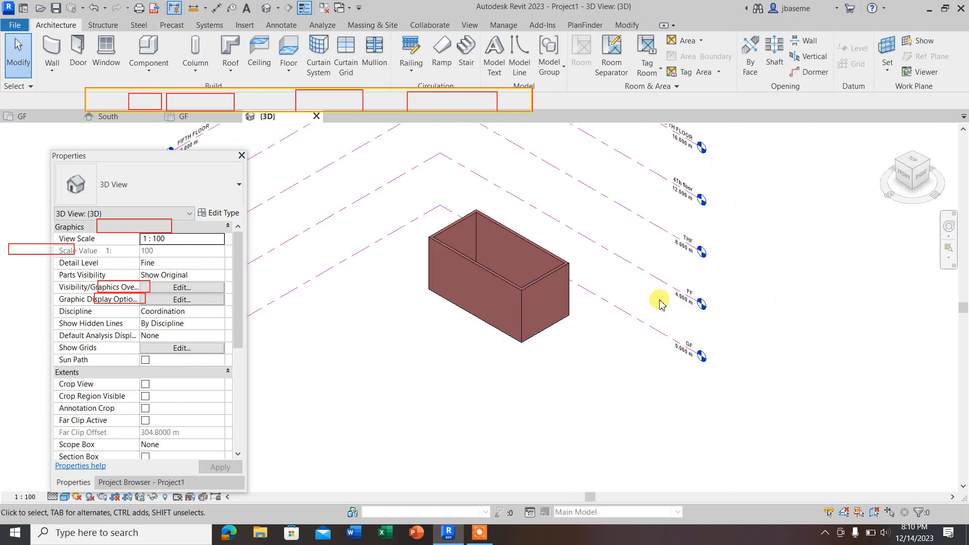
{"action": "scroll", "coordinate": [660, 303], "scroll_direction": "up", "scroll_amount": 1}
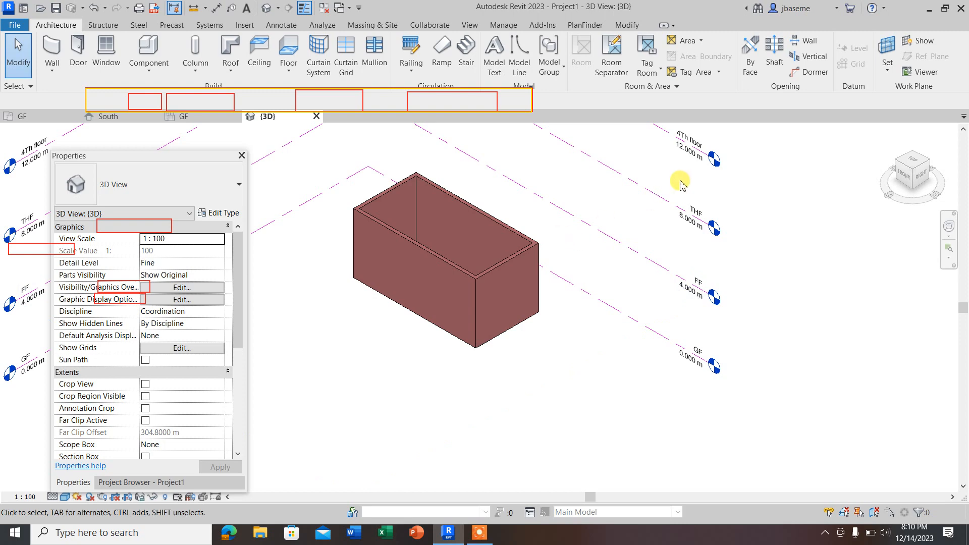
{"action": "scroll", "coordinate": [558, 264], "scroll_direction": "down", "scroll_amount": 1}
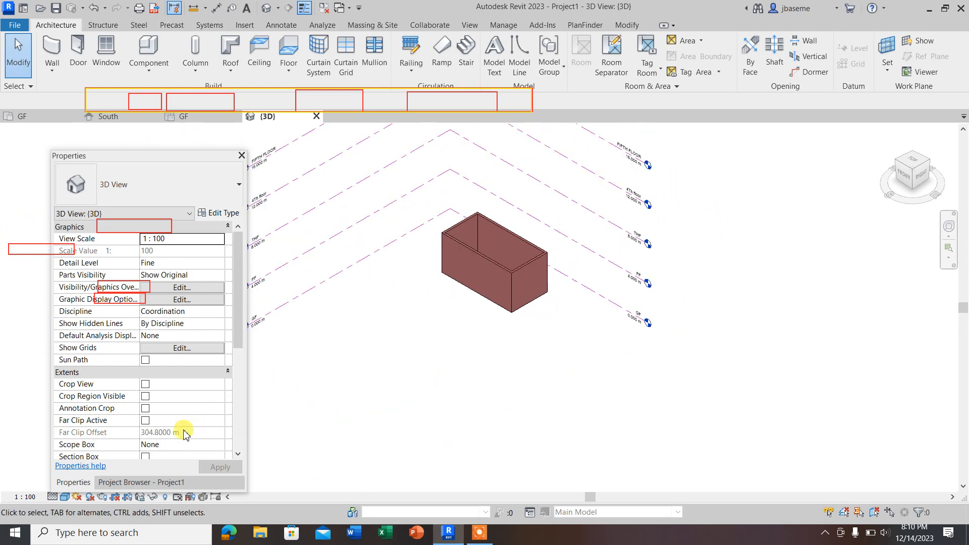
Step: Open the South elevation and inspect how the walls span between the GF and FF levels
{"action": "left_click", "coordinate": [121, 482]}
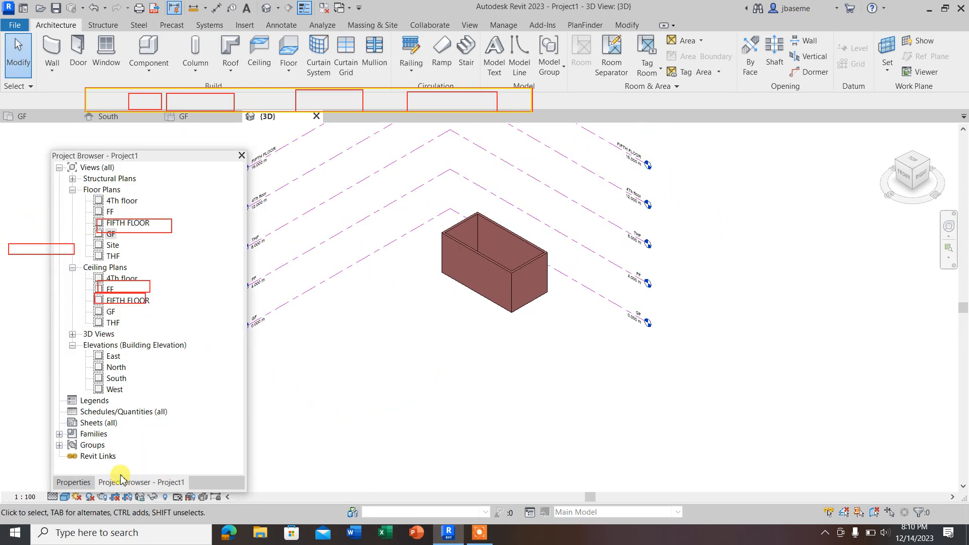
{"action": "double_click", "coordinate": [116, 379]}
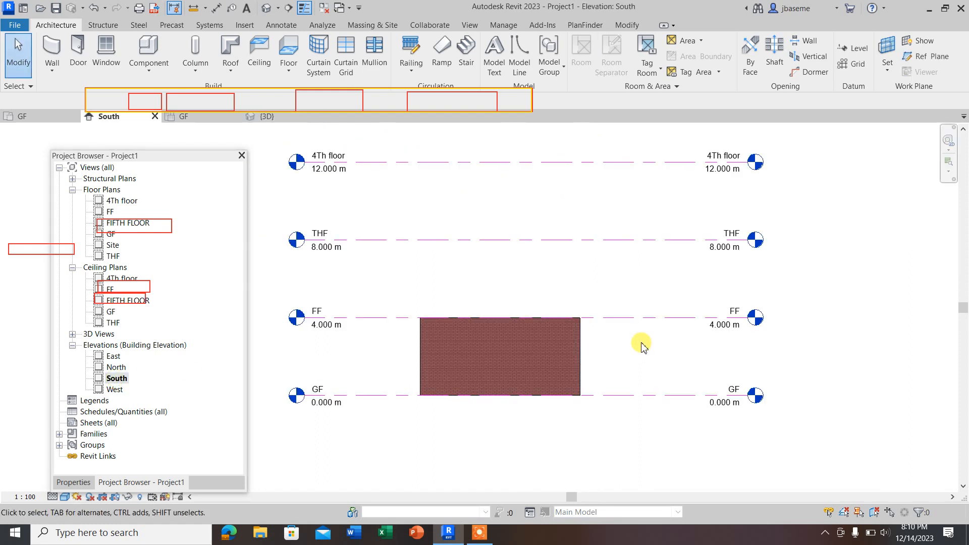
{"action": "scroll", "coordinate": [422, 341], "scroll_direction": "up", "scroll_amount": 2}
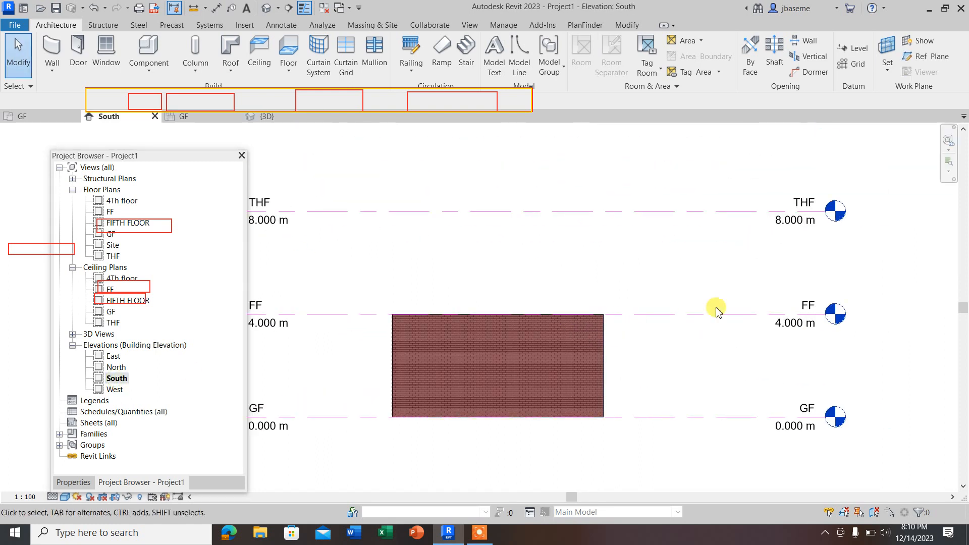
{"action": "scroll", "coordinate": [761, 314], "scroll_direction": "down", "scroll_amount": 1}
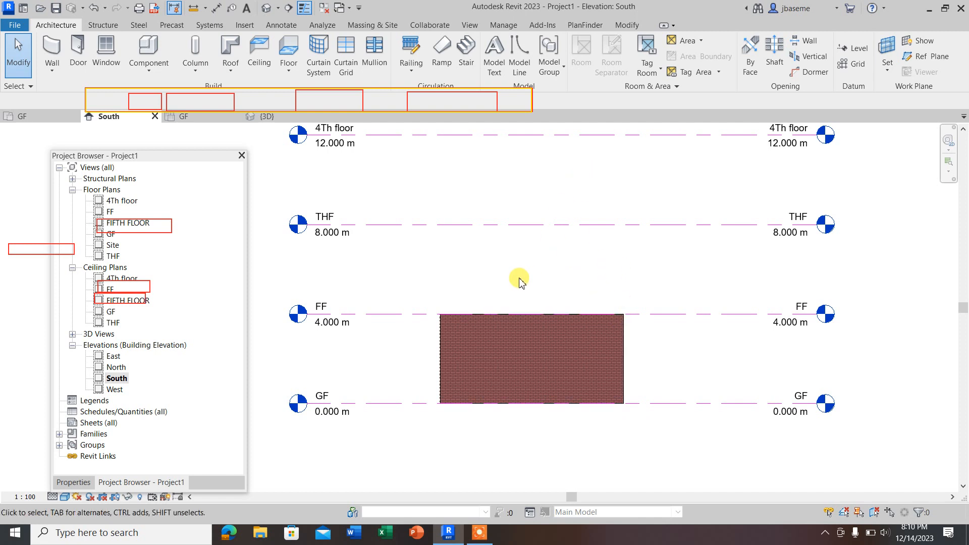
Step: Check the walls against the levels in the North, South and West elevations
{"action": "double_click", "coordinate": [116, 368]}
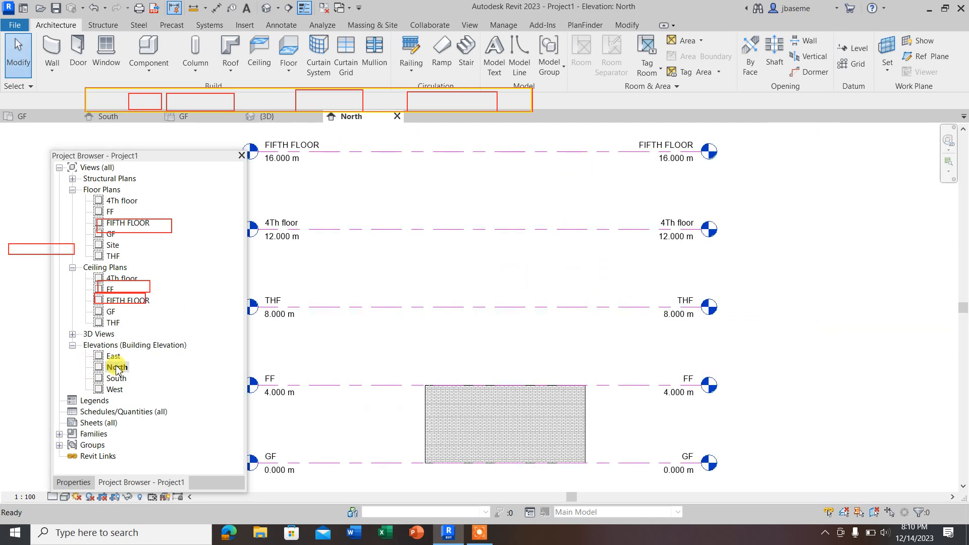
{"action": "double_click", "coordinate": [118, 379]}
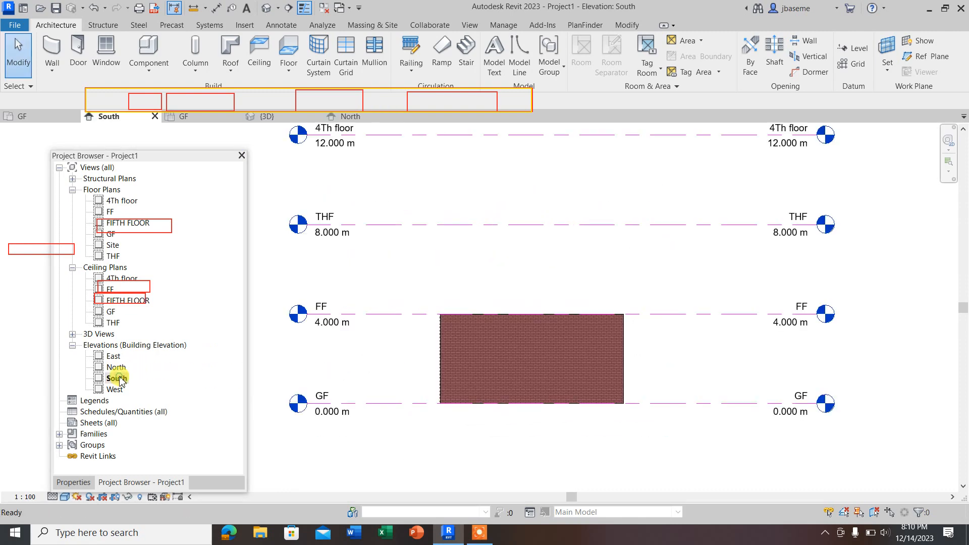
{"action": "double_click", "coordinate": [115, 390]}
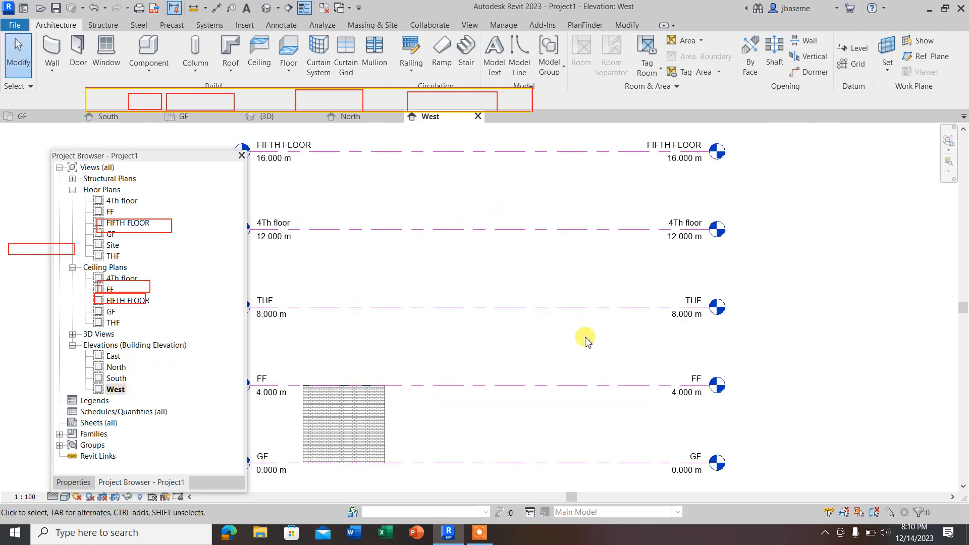
{"action": "scroll", "coordinate": [584, 335], "scroll_direction": "down", "scroll_amount": 2}
{"action": "scroll", "coordinate": [424, 392], "scroll_direction": "up", "scroll_amount": 2}
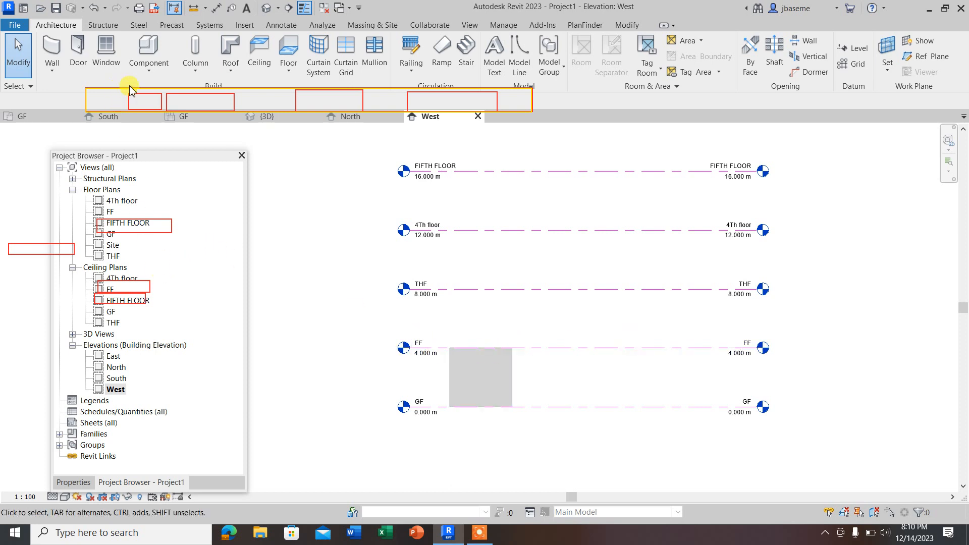
Step: Close the West and North elevations and the 3D view
{"action": "left_click", "coordinate": [478, 117]}
{"action": "left_click", "coordinate": [397, 117]}
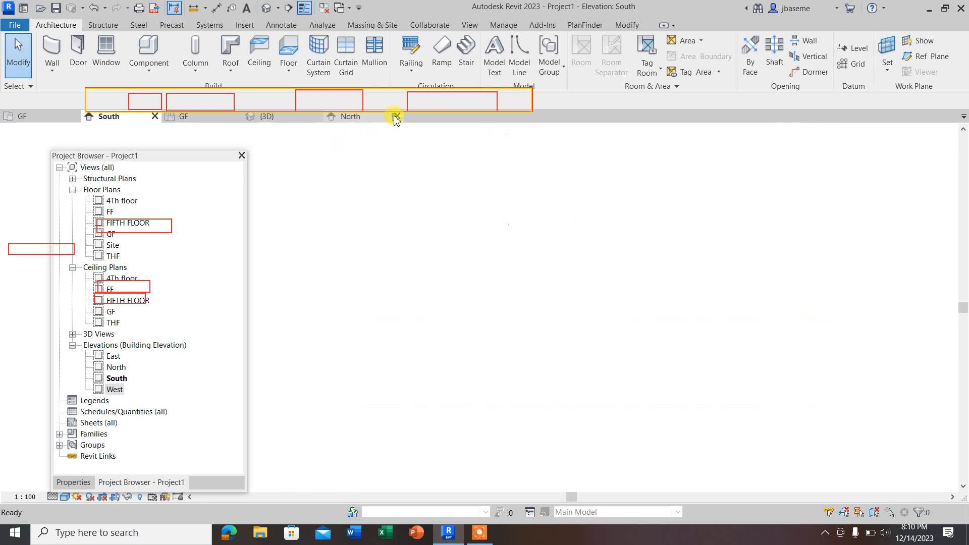
{"action": "left_click", "coordinate": [318, 117]}
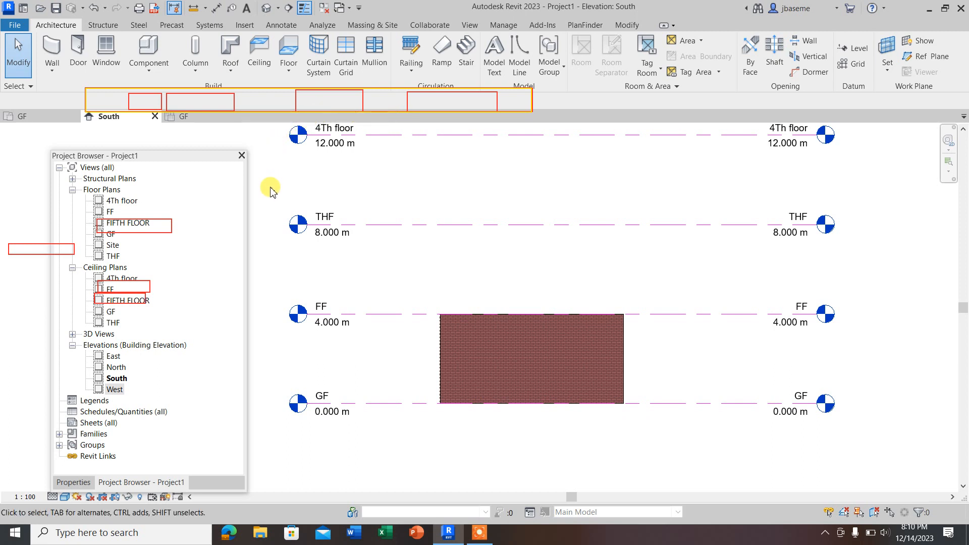
Step: Draw a new level about 3.3 m below GF in the South elevation, spanning the width of the existing levels
{"action": "scroll", "coordinate": [438, 306], "scroll_direction": "down", "scroll_amount": 3}
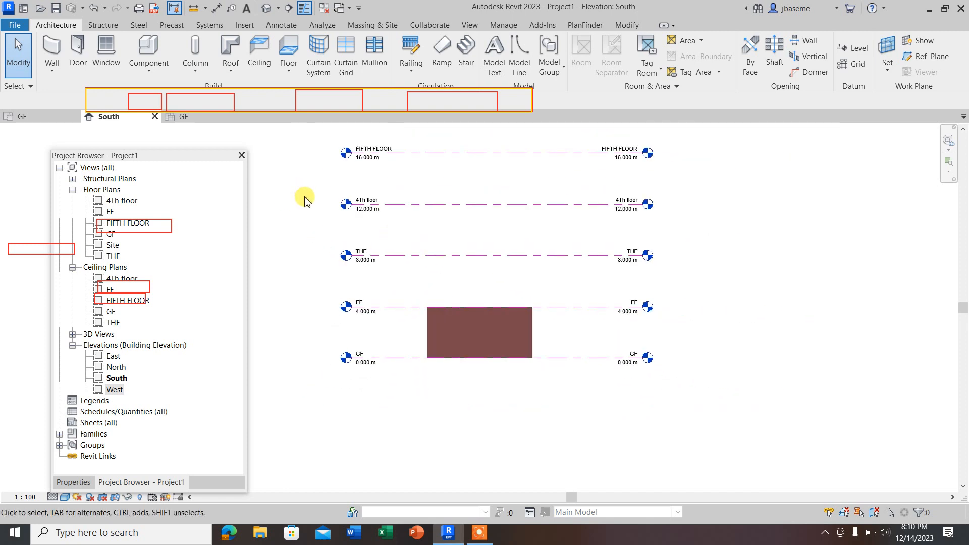
{"action": "scroll", "coordinate": [449, 335], "scroll_direction": "up", "scroll_amount": 2}
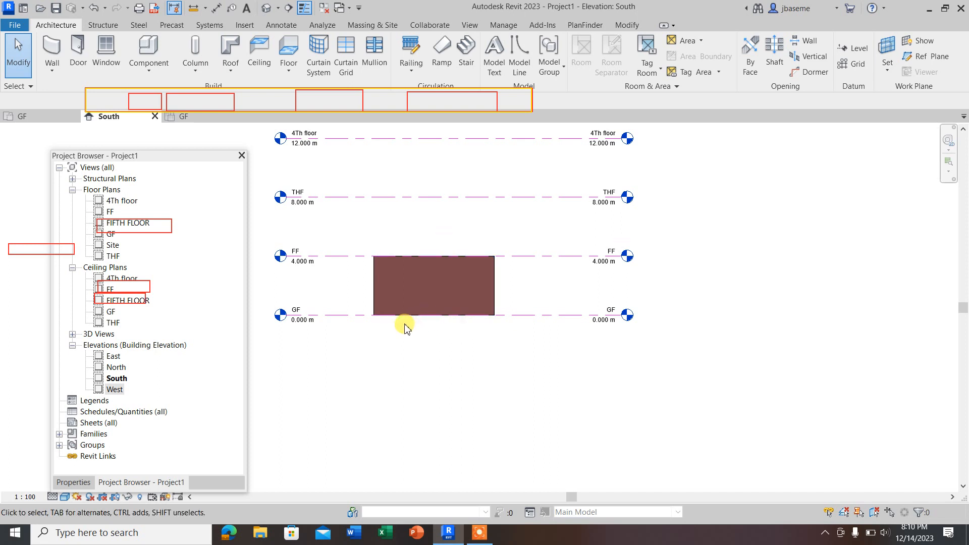
{"action": "scroll", "coordinate": [404, 324], "scroll_direction": "up", "scroll_amount": 2}
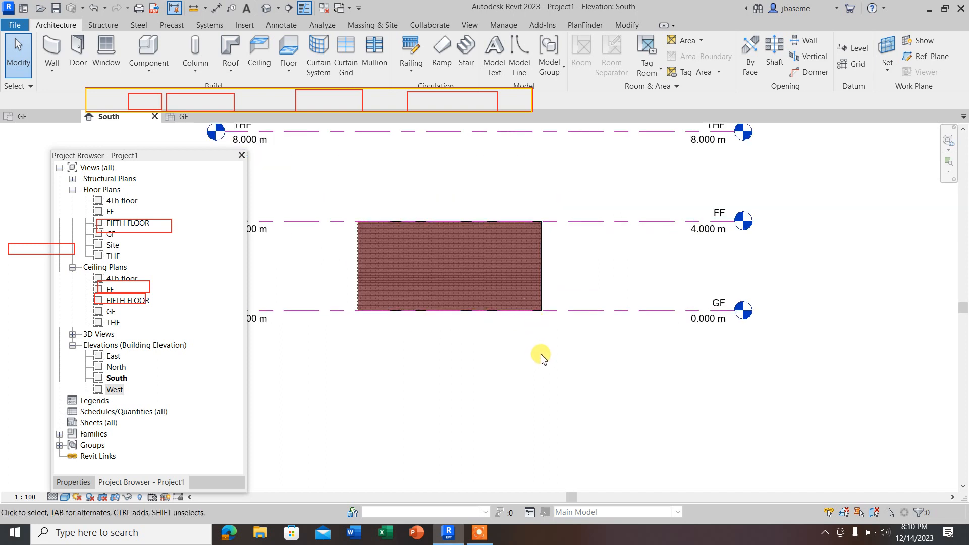
{"action": "left_click", "coordinate": [853, 49]}
{"action": "scroll", "coordinate": [438, 397], "scroll_direction": "down", "scroll_amount": 2}
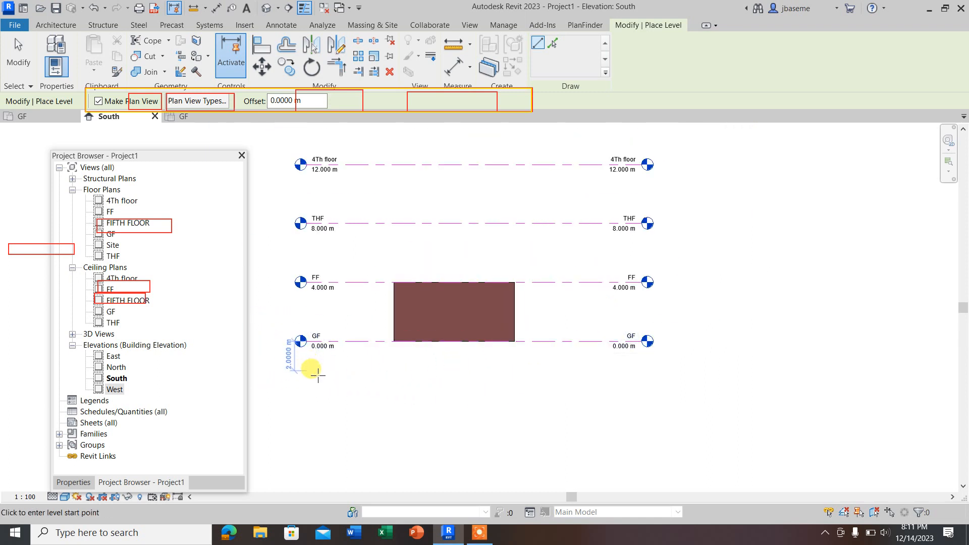
{"action": "left_click", "coordinate": [301, 390]}
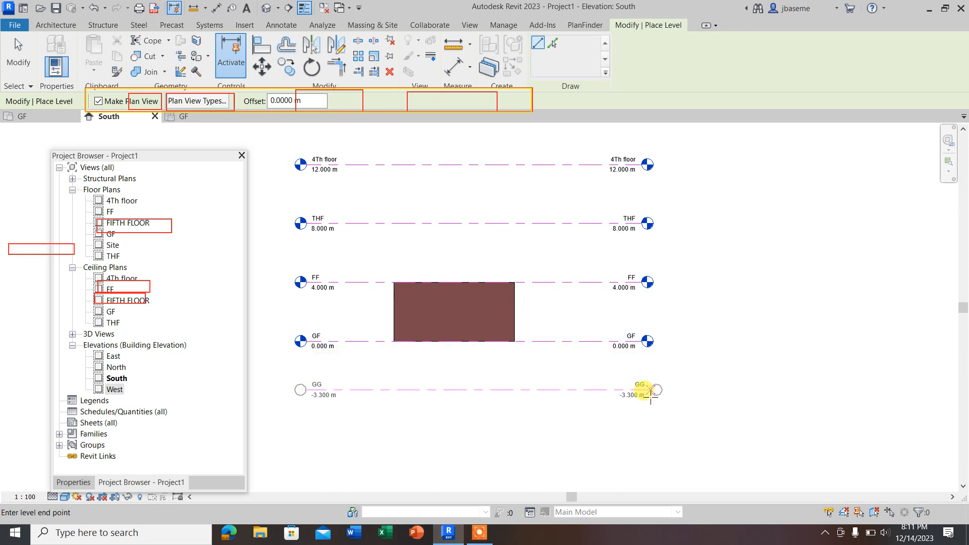
{"action": "left_click", "coordinate": [641, 390]}
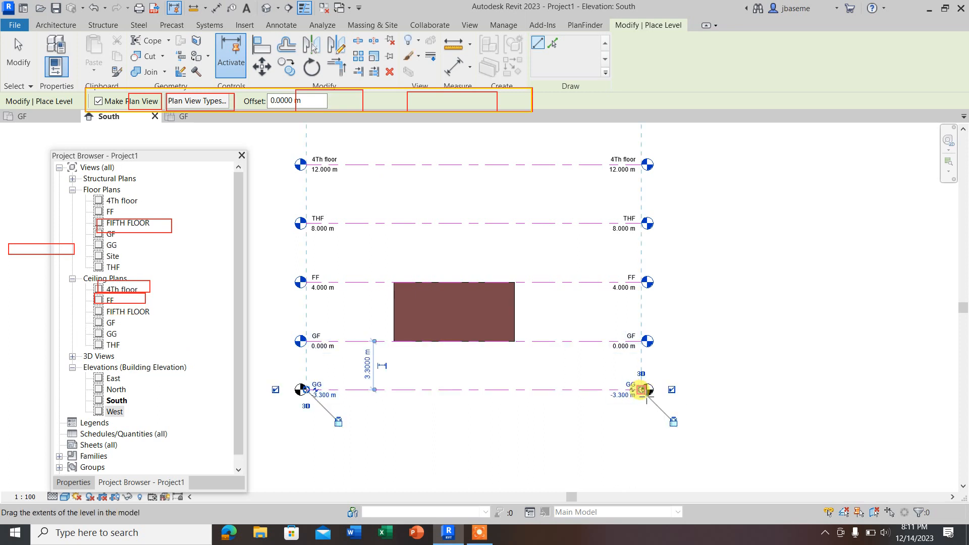
{"action": "key", "text": "Escape"}
{"action": "key", "text": "Escape"}
Step: Set the elevation of the GG level to -1 m and inspect it beneath the walls
{"action": "left_click", "coordinate": [629, 391]}
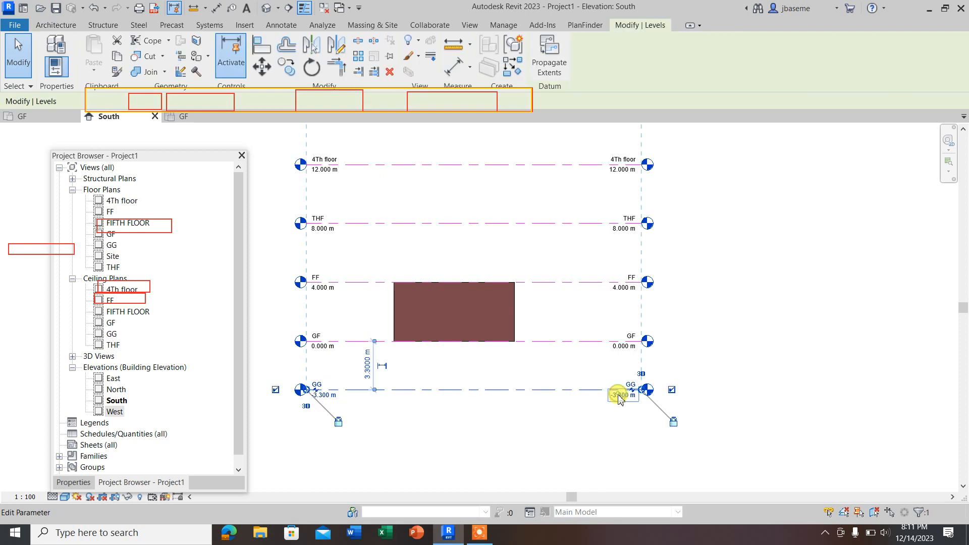
{"action": "left_click", "coordinate": [621, 396]}
{"action": "key", "text": "BackSpace"}
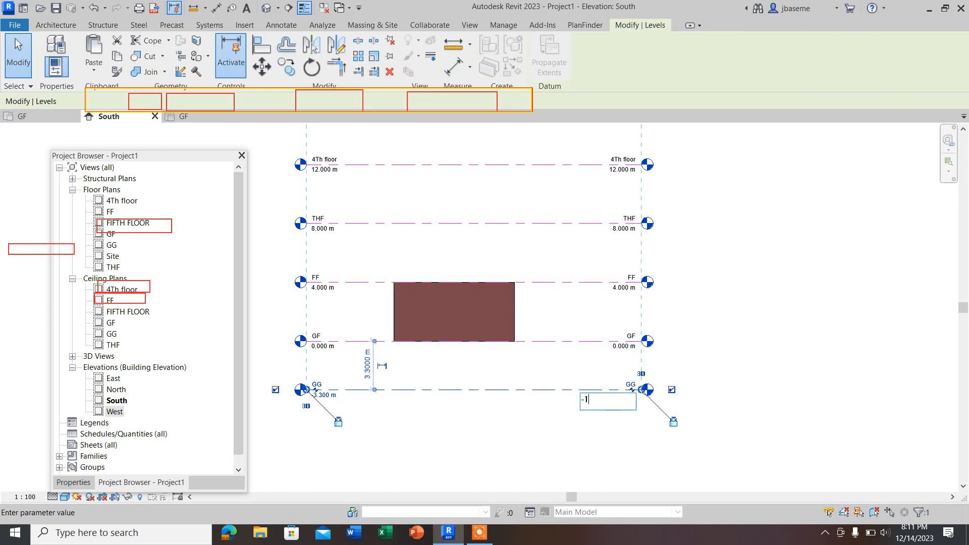
{"action": "left_click", "coordinate": [597, 376]}
{"action": "left_click", "coordinate": [629, 371]}
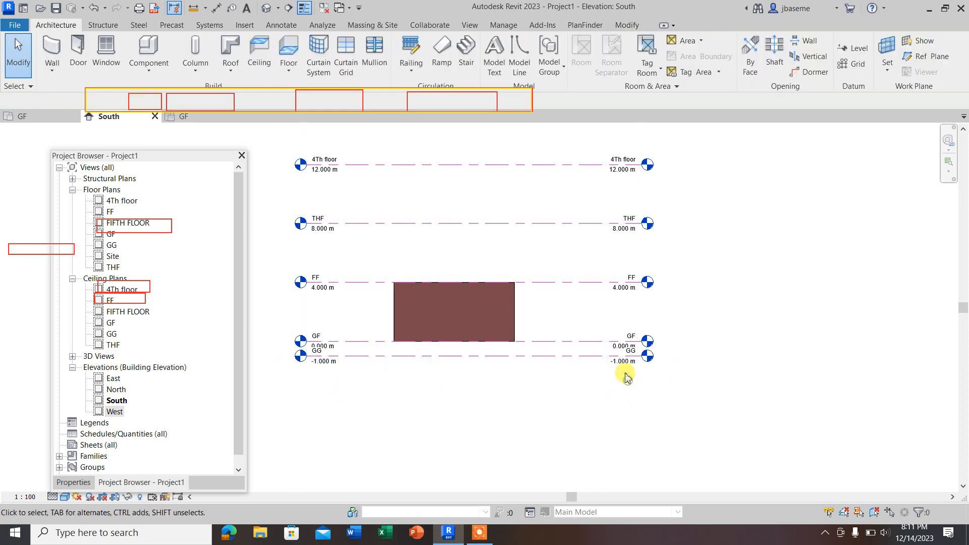
{"action": "scroll", "coordinate": [628, 348], "scroll_direction": "up", "scroll_amount": 3}
{"action": "scroll", "coordinate": [626, 353], "scroll_direction": "up", "scroll_amount": 3}
{"action": "scroll", "coordinate": [728, 380], "scroll_direction": "down", "scroll_amount": 3}
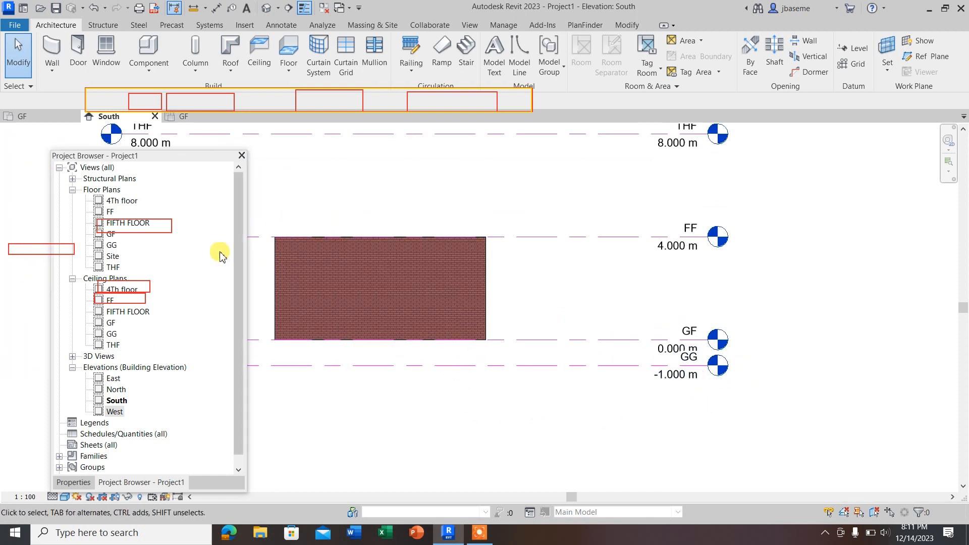
Step: In the GF floor plan, select all four walls and set their base constraint to GG
{"action": "double_click", "coordinate": [112, 233]}
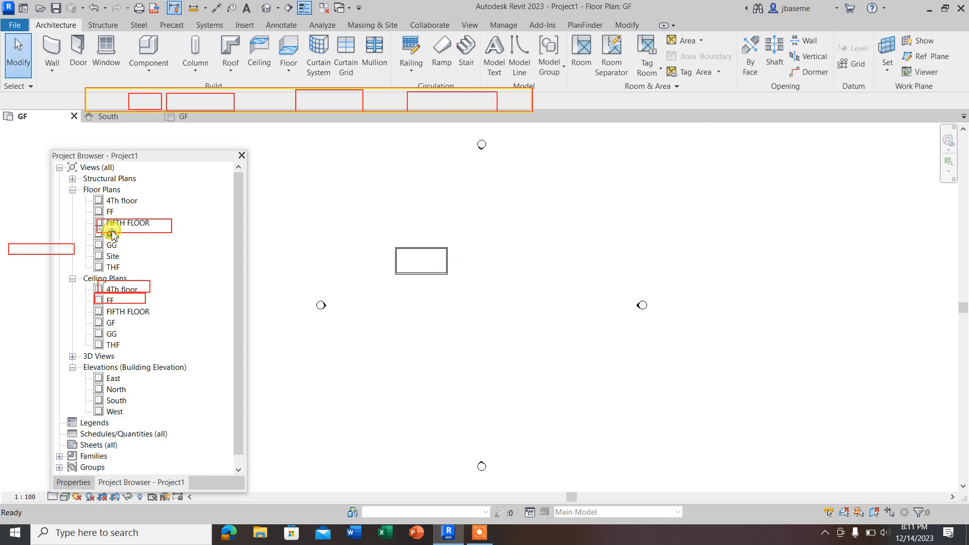
{"action": "left_click", "coordinate": [73, 483]}
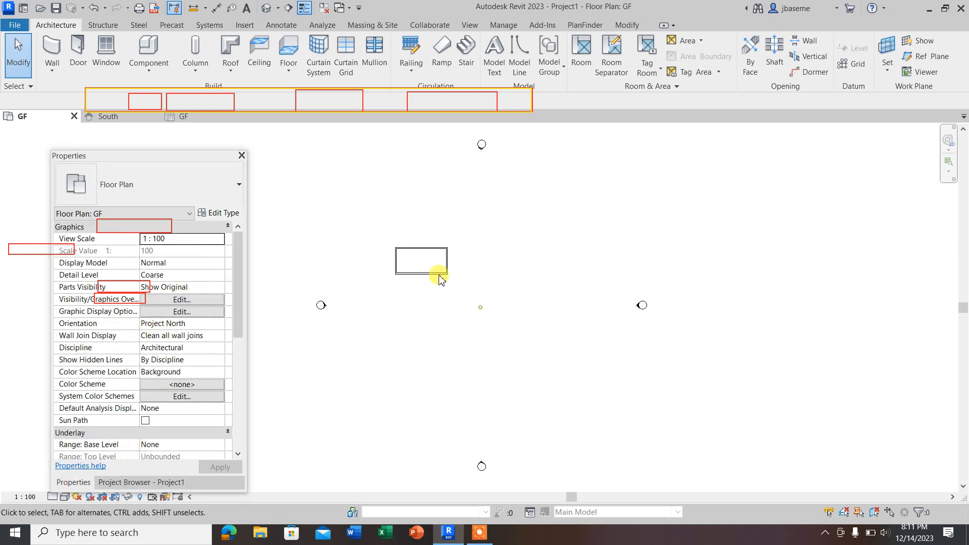
{"action": "left_click_drag", "start_coordinate": [384, 236], "coordinate": [497, 318]}
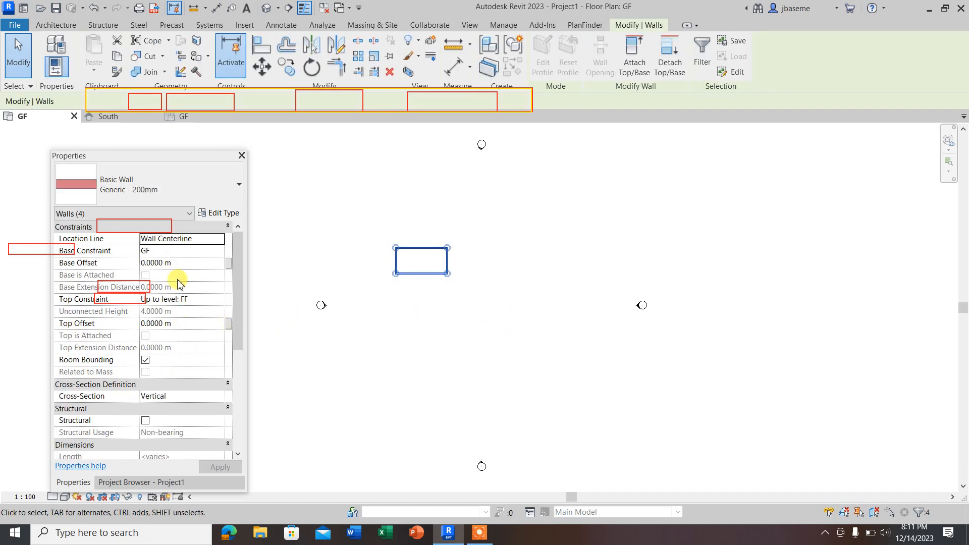
{"action": "left_click", "coordinate": [220, 251]}
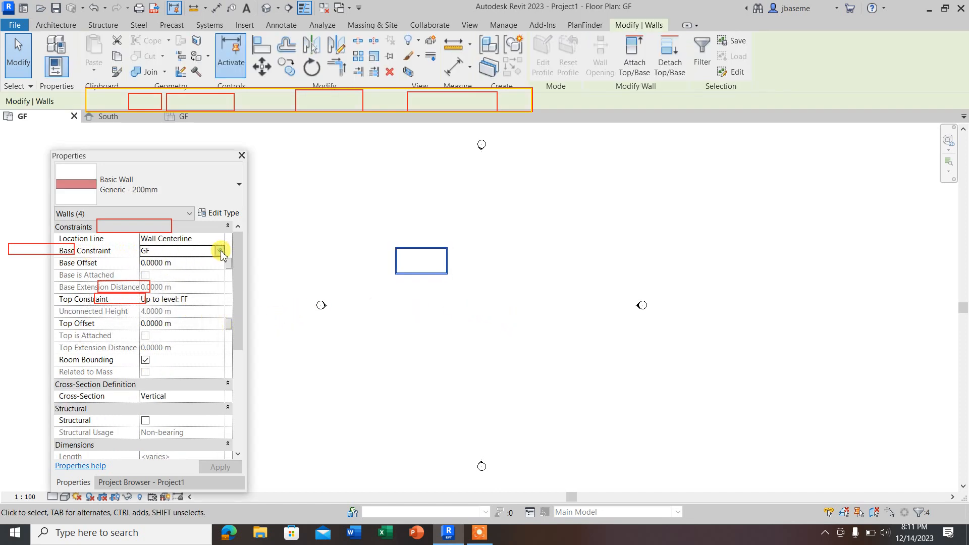
{"action": "left_click", "coordinate": [220, 251]}
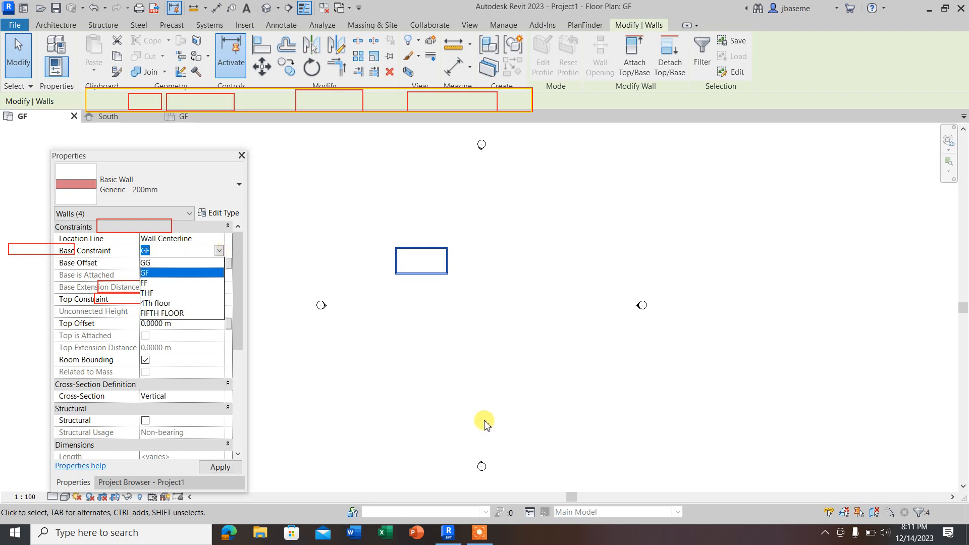
{"action": "left_click", "coordinate": [161, 263]}
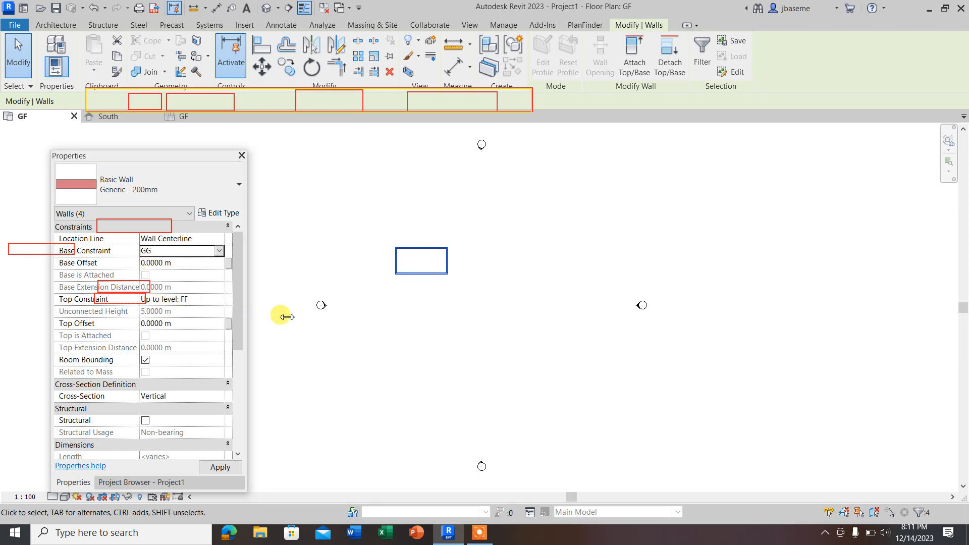
{"action": "left_click", "coordinate": [404, 346]}
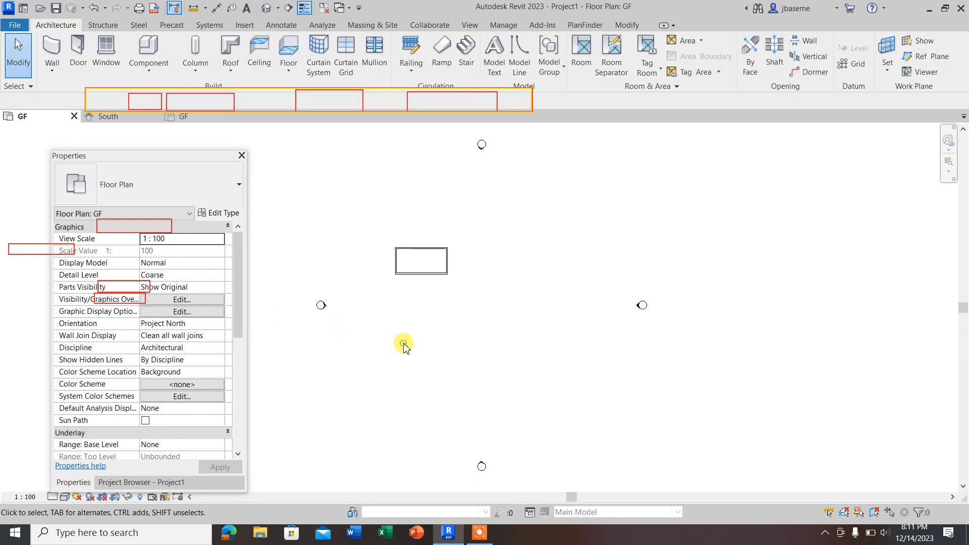
Step: Inspect the walls in the 3D view and the South elevation to check how they sit between the GG and FF levels
{"action": "left_click", "coordinate": [266, 8]}
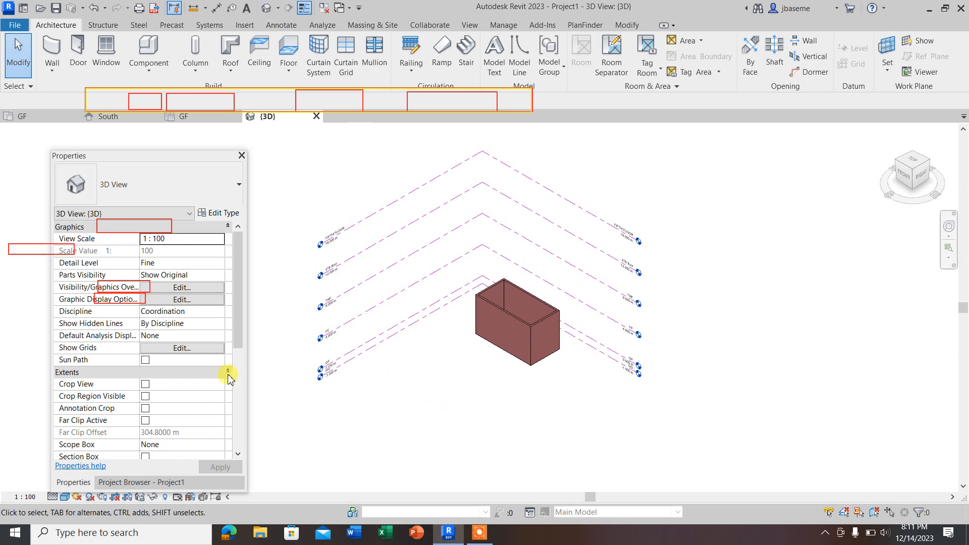
{"action": "left_click", "coordinate": [129, 482]}
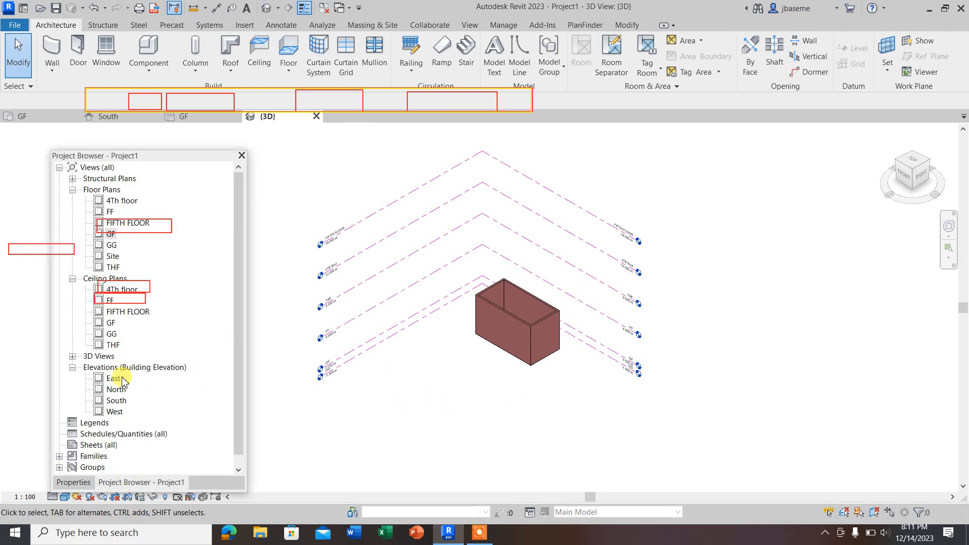
{"action": "left_click", "coordinate": [116, 401]}
{"action": "double_click", "coordinate": [116, 401]}
{"action": "scroll", "coordinate": [555, 376], "scroll_direction": "down", "scroll_amount": 3}
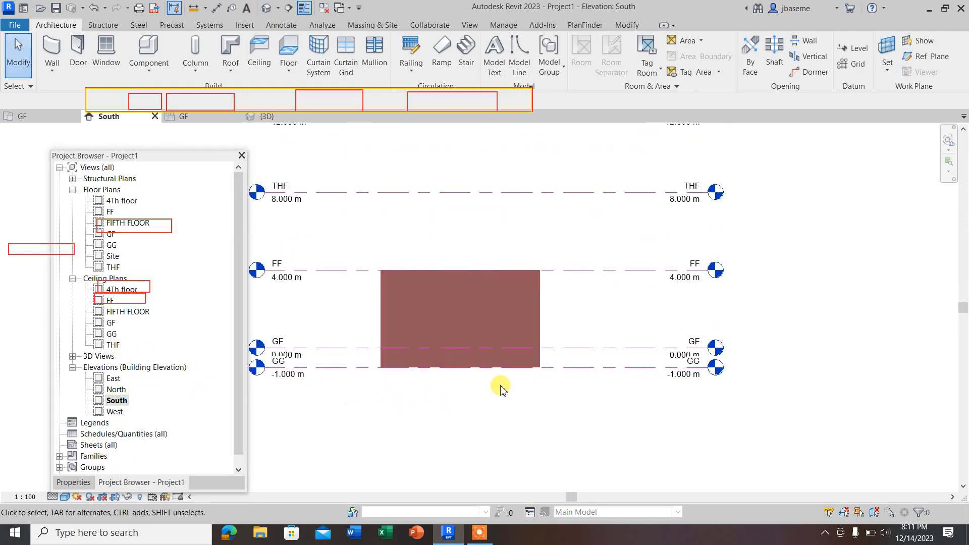
{"action": "scroll", "coordinate": [587, 368], "scroll_direction": "up", "scroll_amount": 2}
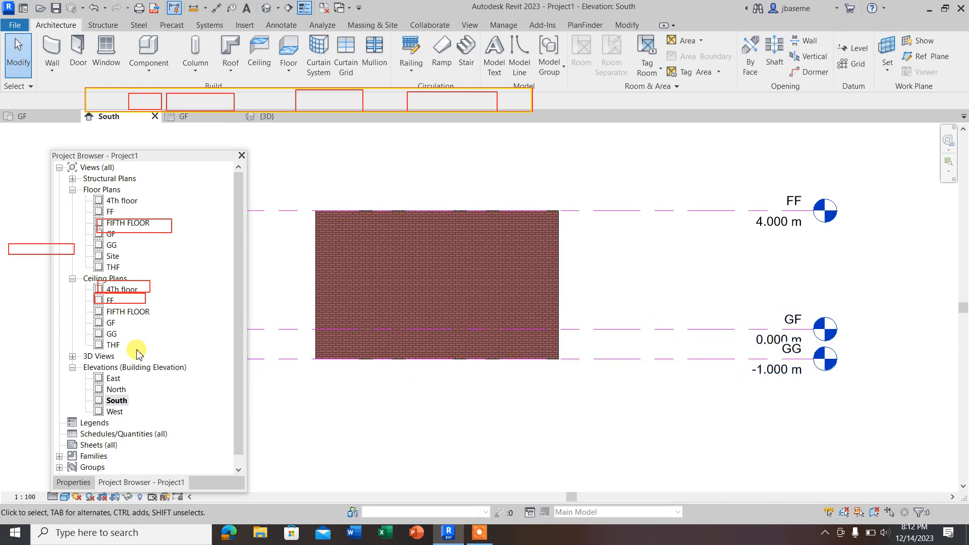
{"action": "scroll", "coordinate": [580, 401], "scroll_direction": "down", "scroll_amount": 2}
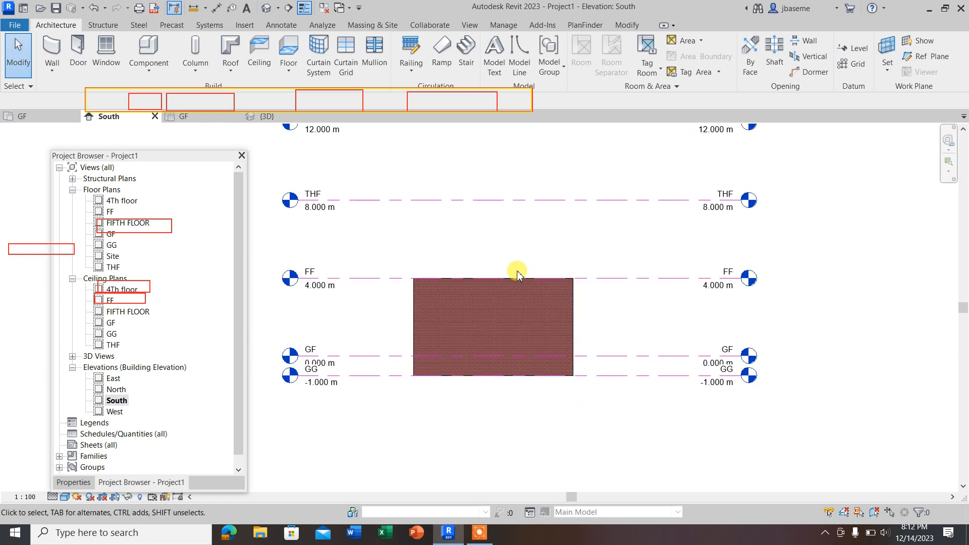
{"action": "scroll", "coordinate": [515, 275], "scroll_direction": "up", "scroll_amount": 1}
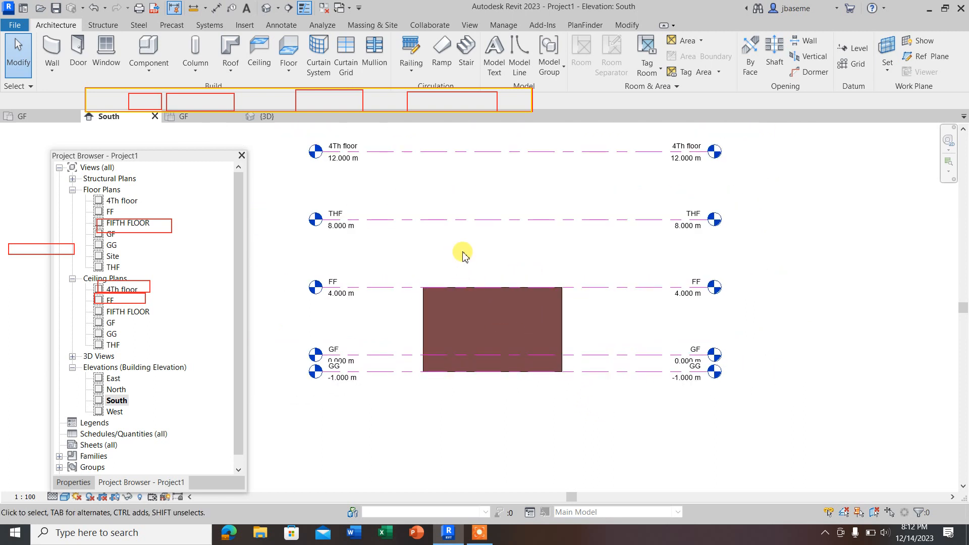
{"action": "left_click", "coordinate": [504, 387]}
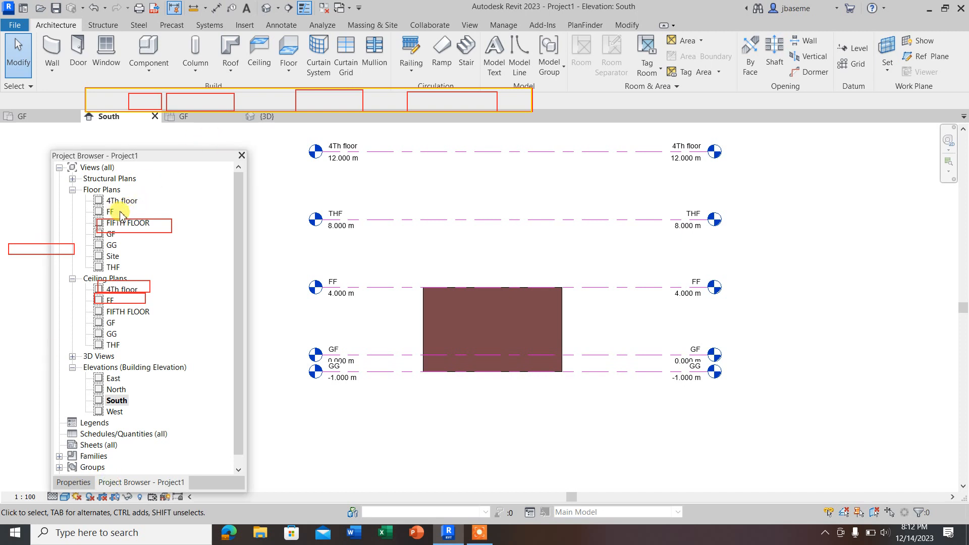
Step: Open the GF floor plan and examine the rectangular wall layout
{"action": "double_click", "coordinate": [112, 234]}
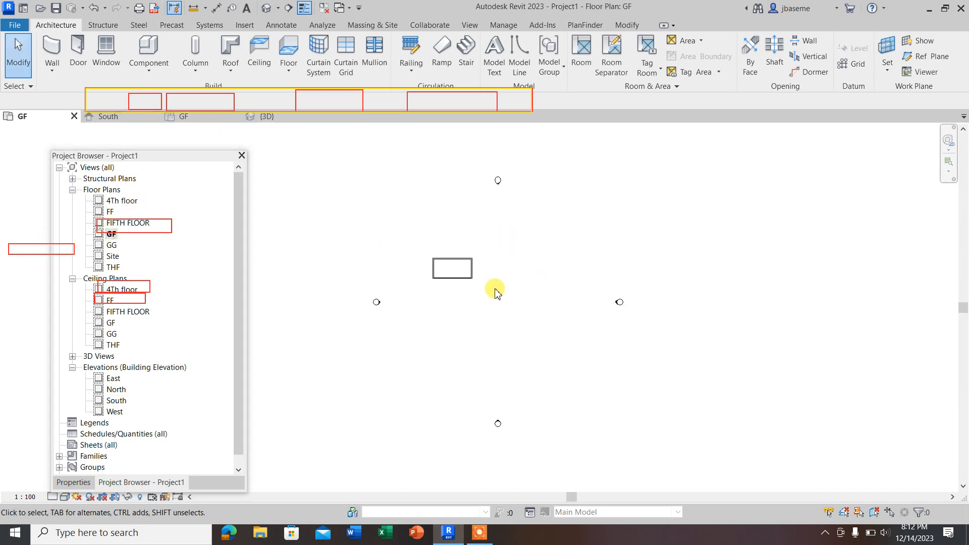
{"action": "scroll", "coordinate": [450, 259], "scroll_direction": "up", "scroll_amount": 10}
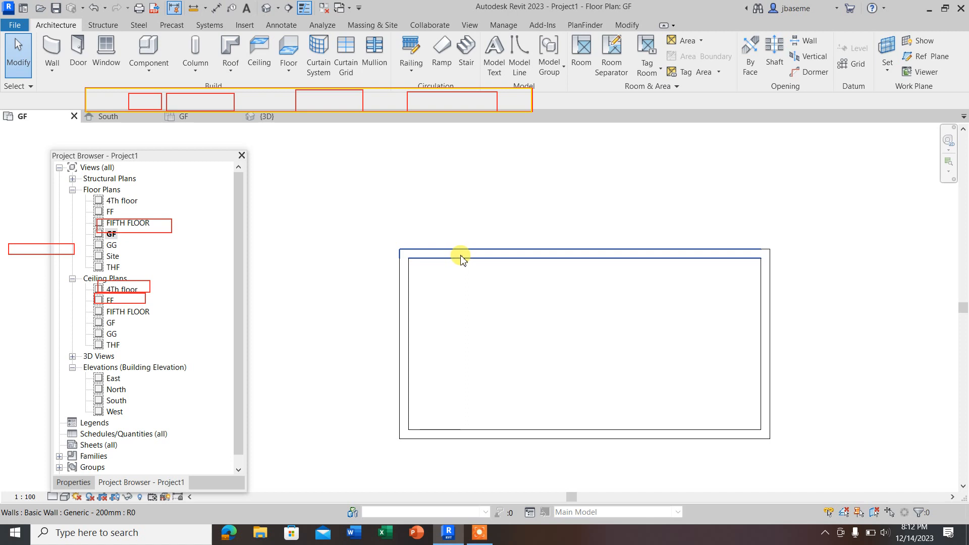
{"action": "scroll", "coordinate": [389, 234], "scroll_direction": "down", "scroll_amount": 2}
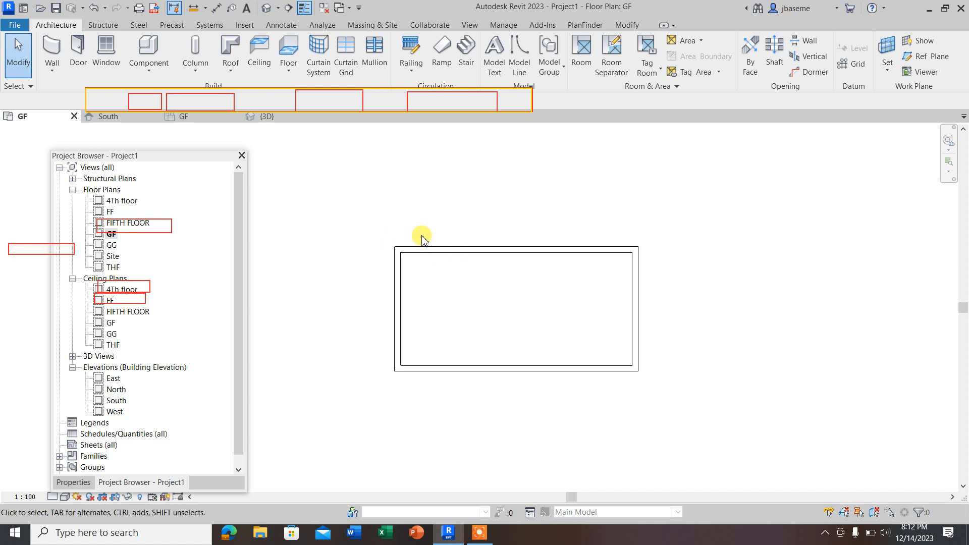
{"action": "scroll", "coordinate": [446, 258], "scroll_direction": "up", "scroll_amount": 2}
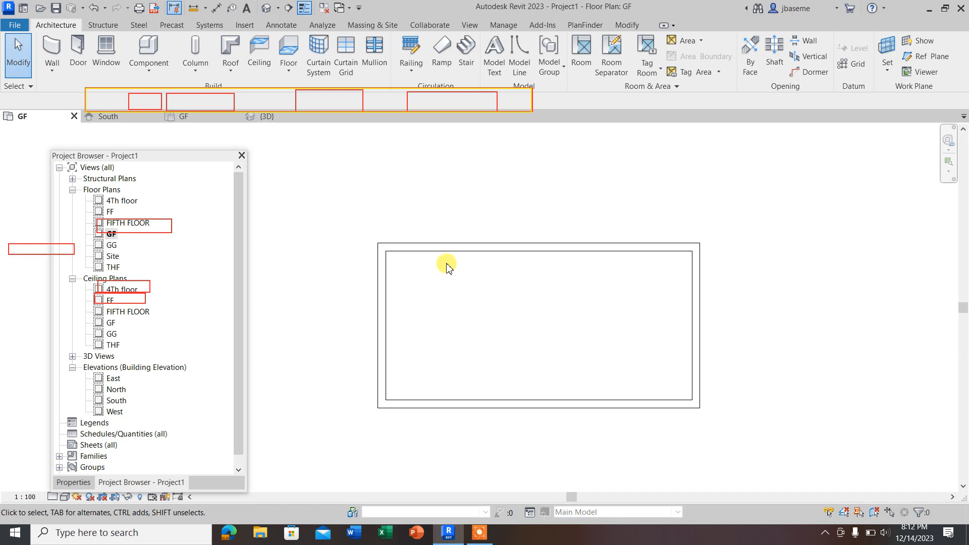
{"action": "scroll", "coordinate": [379, 184], "scroll_direction": "down", "scroll_amount": 2}
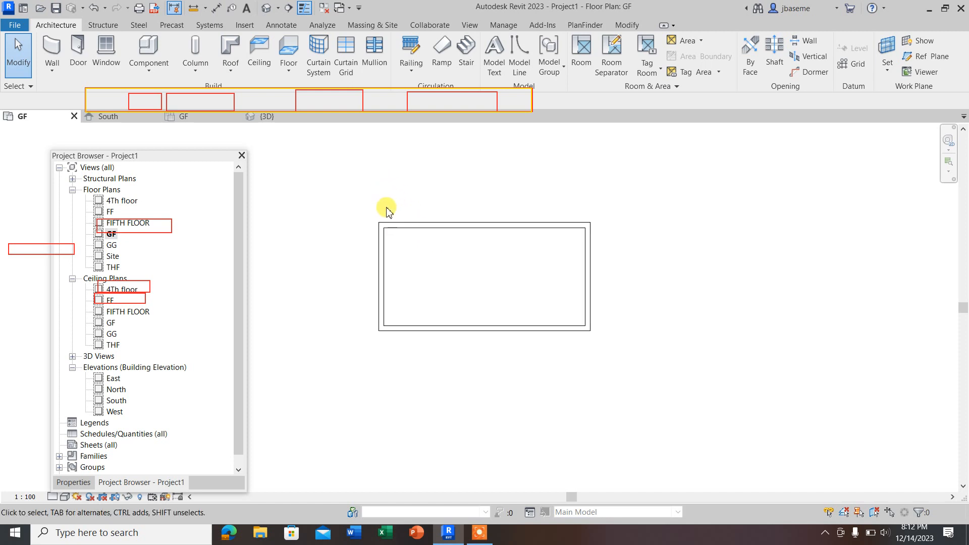
{"action": "scroll", "coordinate": [406, 236], "scroll_direction": "up", "scroll_amount": 2}
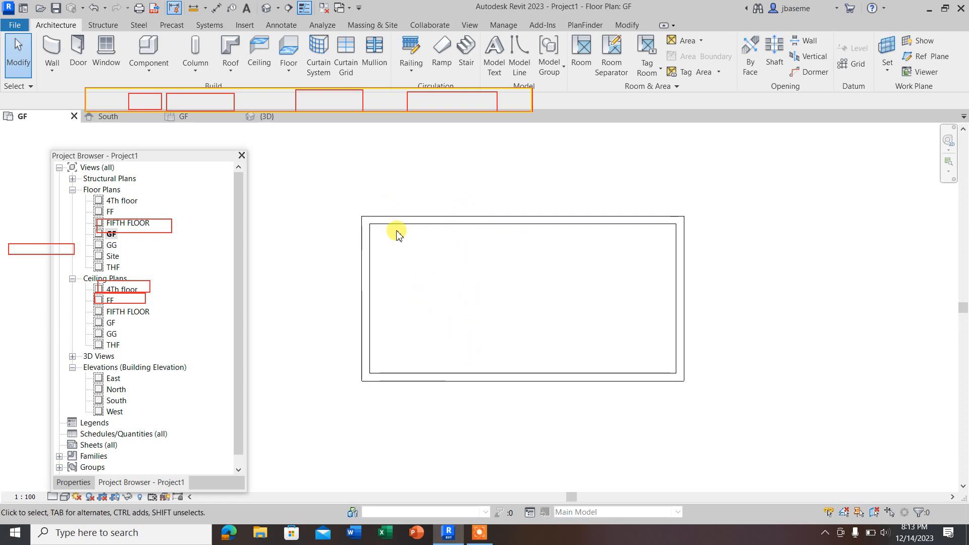
{"action": "scroll", "coordinate": [394, 226], "scroll_direction": "up", "scroll_amount": 1}
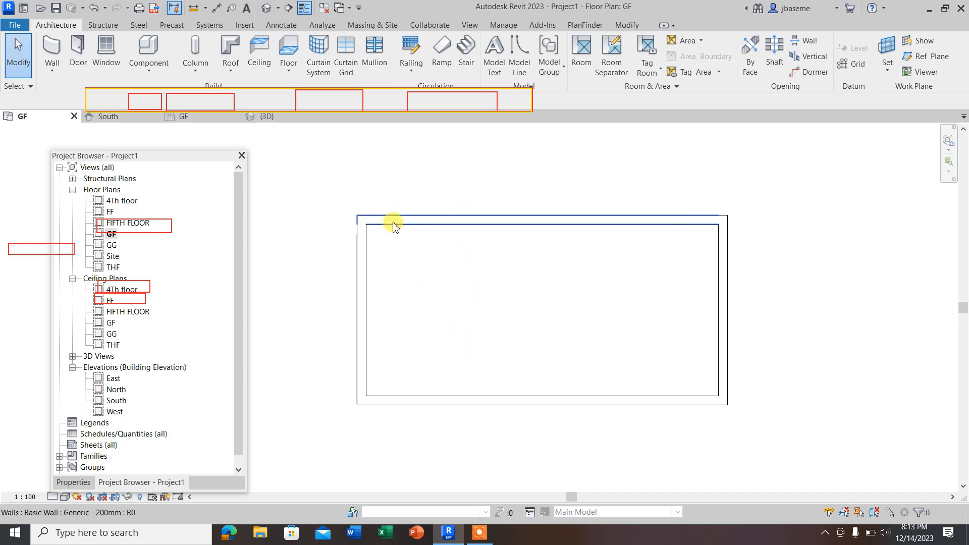
{"action": "left_click", "coordinate": [52, 69]}
{"action": "left_click", "coordinate": [482, 272]}
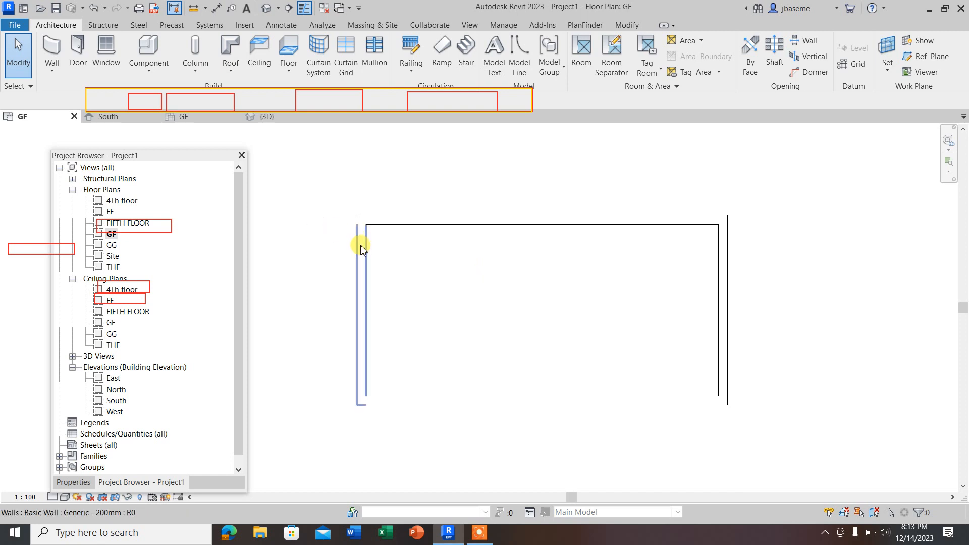
{"action": "scroll", "coordinate": [370, 224], "scroll_direction": "up", "scroll_amount": 1}
{"action": "scroll", "coordinate": [371, 225], "scroll_direction": "up", "scroll_amount": 1}
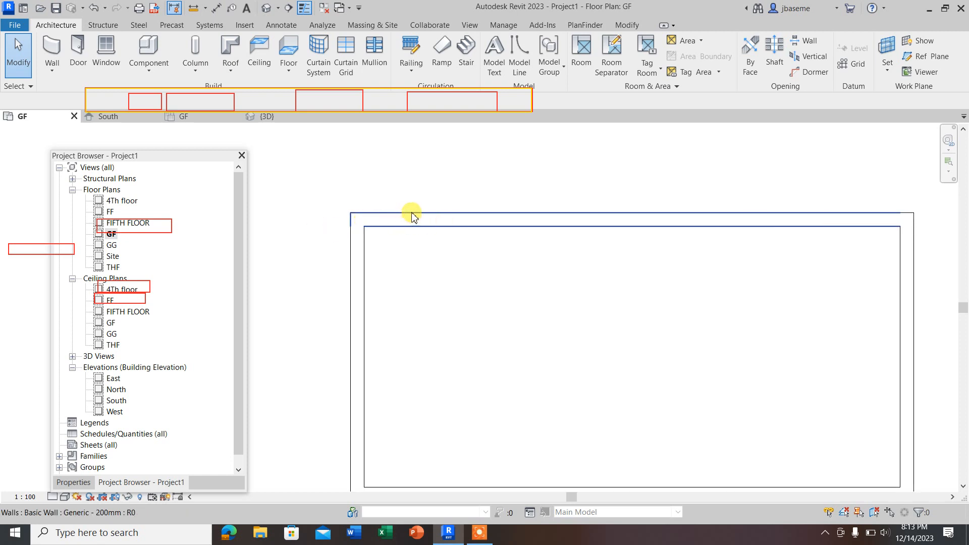
{"action": "scroll", "coordinate": [379, 224], "scroll_direction": "down", "scroll_amount": 2}
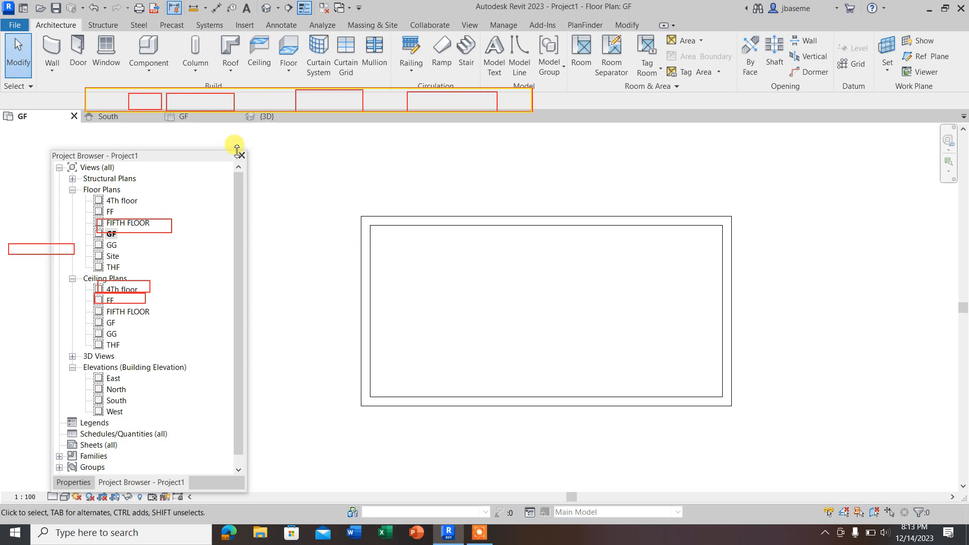
{"action": "scroll", "coordinate": [322, 198], "scroll_direction": "down", "scroll_amount": 2}
Step: Select the upper wall and the left wall in turn to check their distances to the opposite walls
{"action": "left_click", "coordinate": [379, 212]}
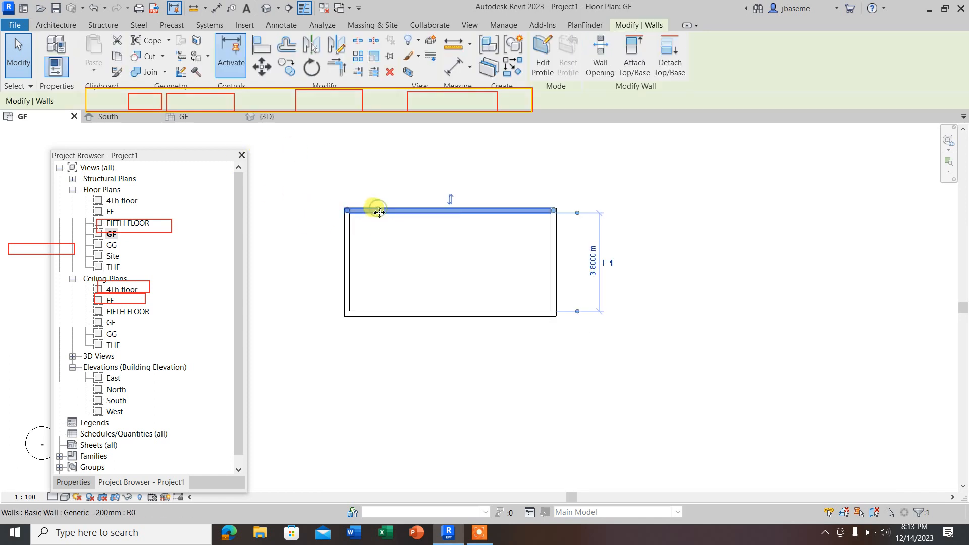
{"action": "scroll", "coordinate": [593, 269], "scroll_direction": "up", "scroll_amount": 2}
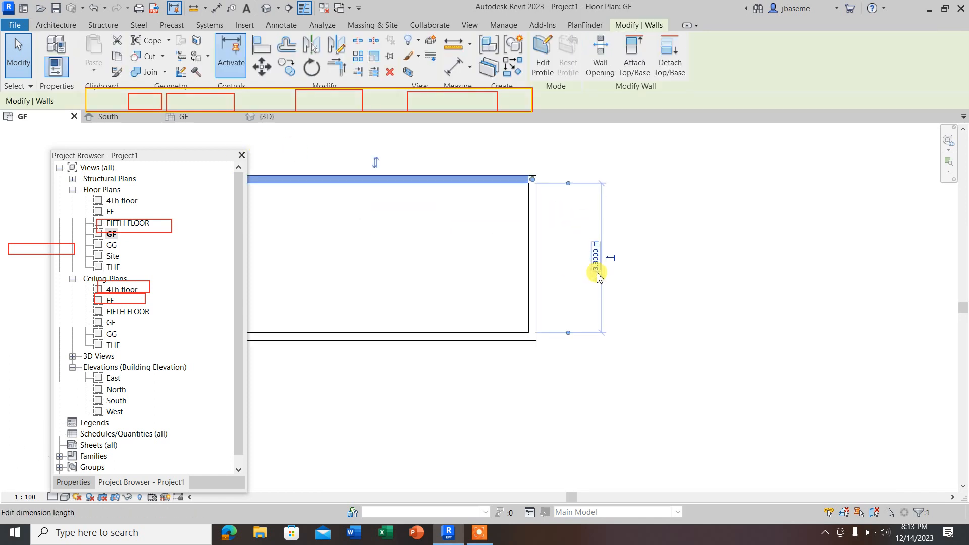
{"action": "scroll", "coordinate": [598, 279], "scroll_direction": "down", "scroll_amount": 2}
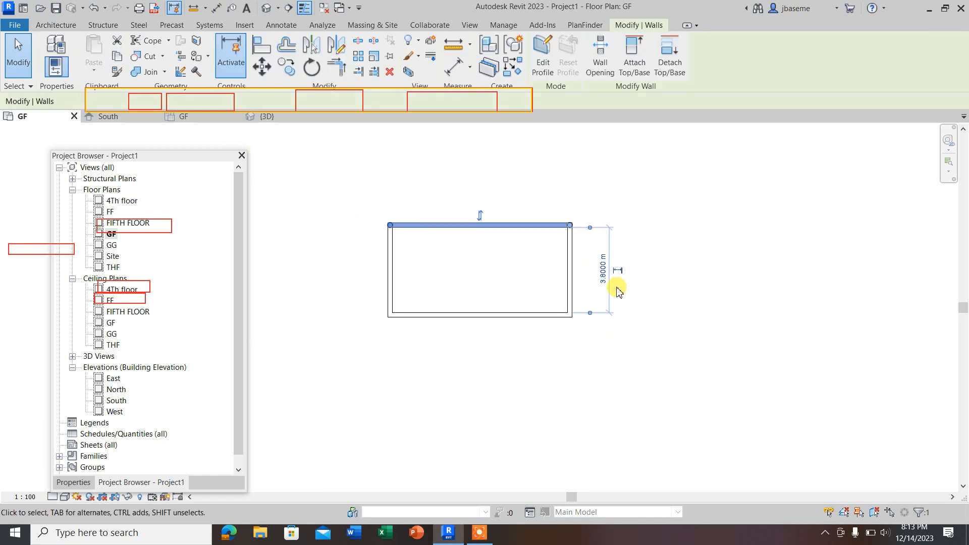
{"action": "left_click", "coordinate": [393, 278]}
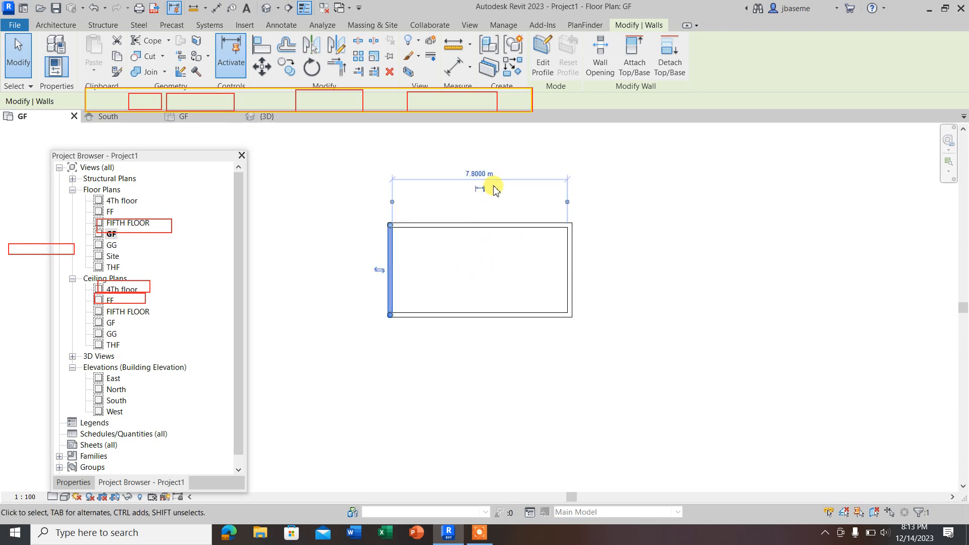
Step: Start an architectural wall with its height constrained up to the FF level
{"action": "left_click", "coordinate": [62, 25]}
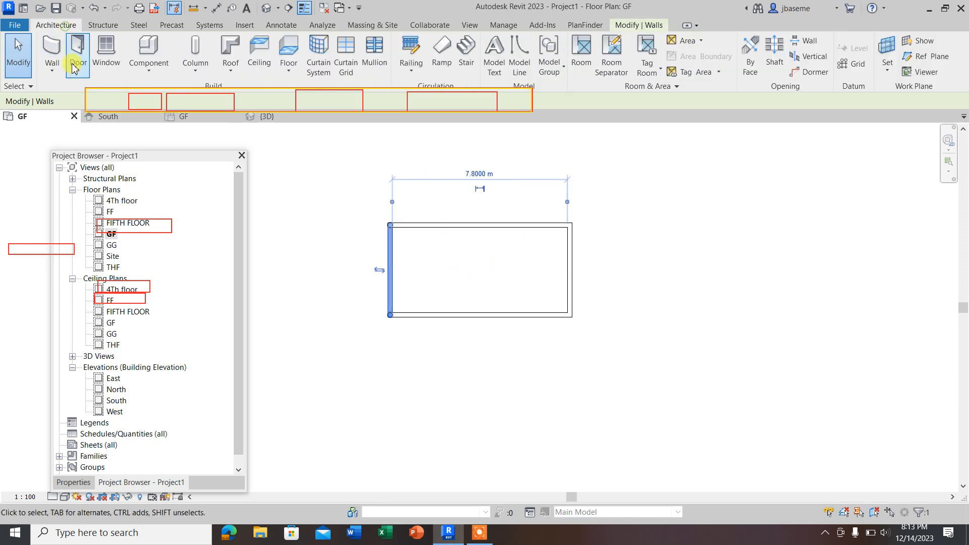
{"action": "left_click", "coordinate": [52, 71]}
{"action": "left_click", "coordinate": [96, 93]}
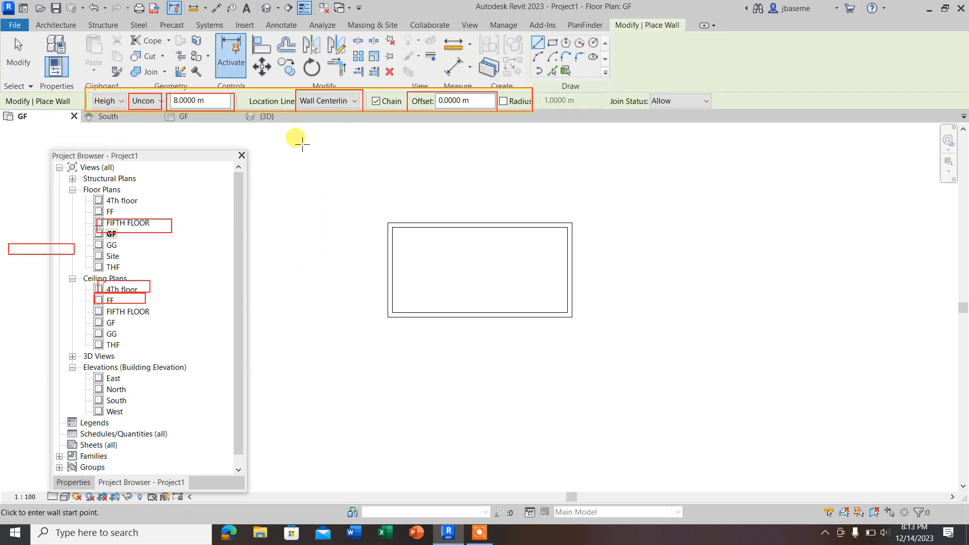
{"action": "left_click", "coordinate": [161, 102]}
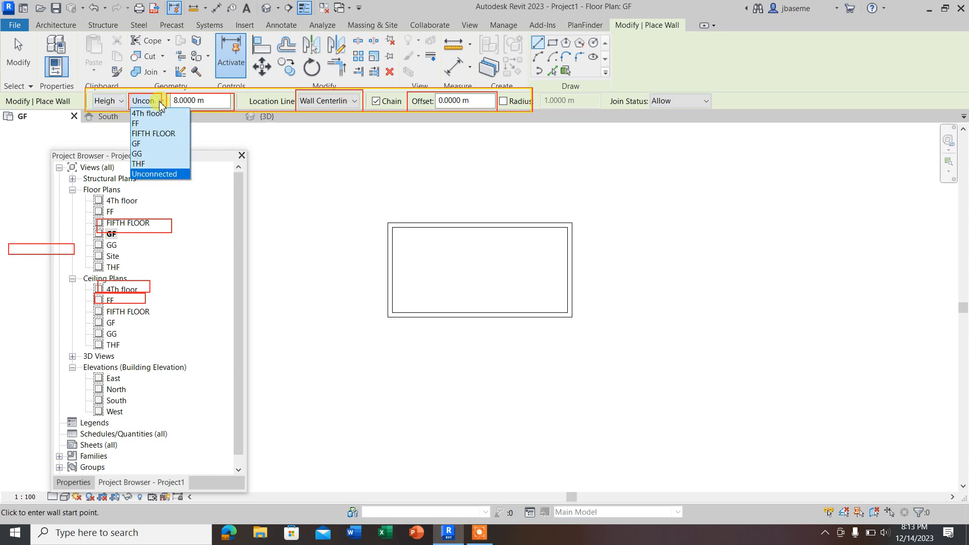
{"action": "left_click", "coordinate": [137, 124]}
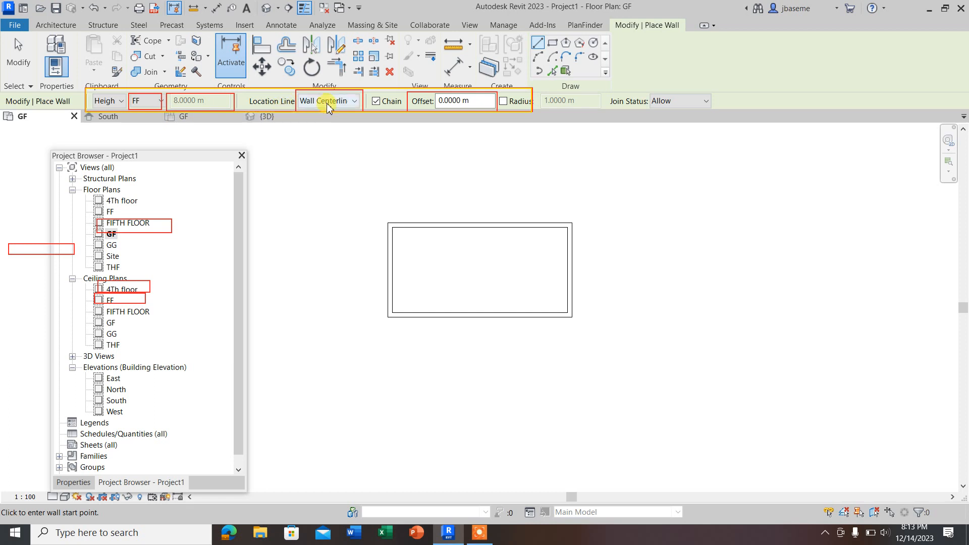
Step: Try starting a wall at the upper-left corner of the rectangle using the Wall Centerline location line
{"action": "scroll", "coordinate": [392, 225], "scroll_direction": "up", "scroll_amount": 3}
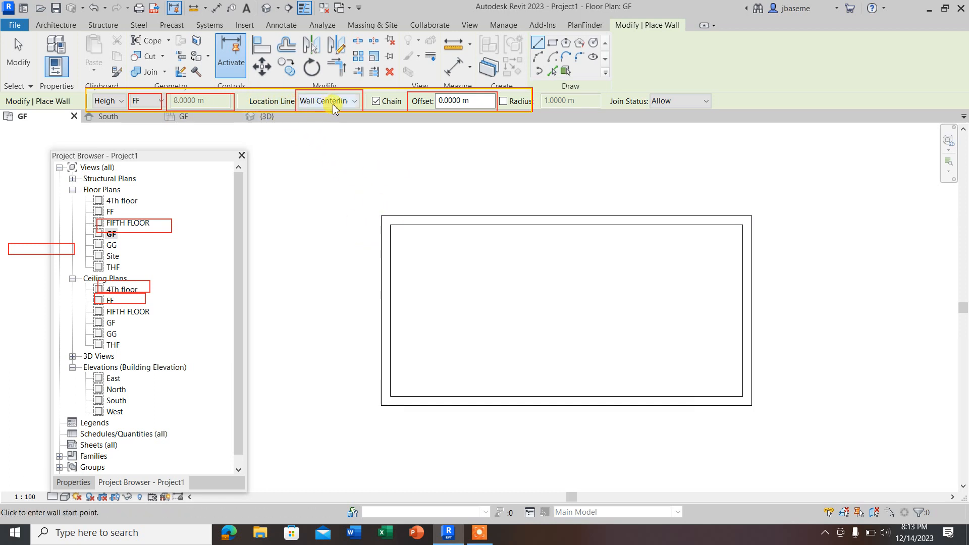
{"action": "scroll", "coordinate": [382, 218], "scroll_direction": "up", "scroll_amount": 1}
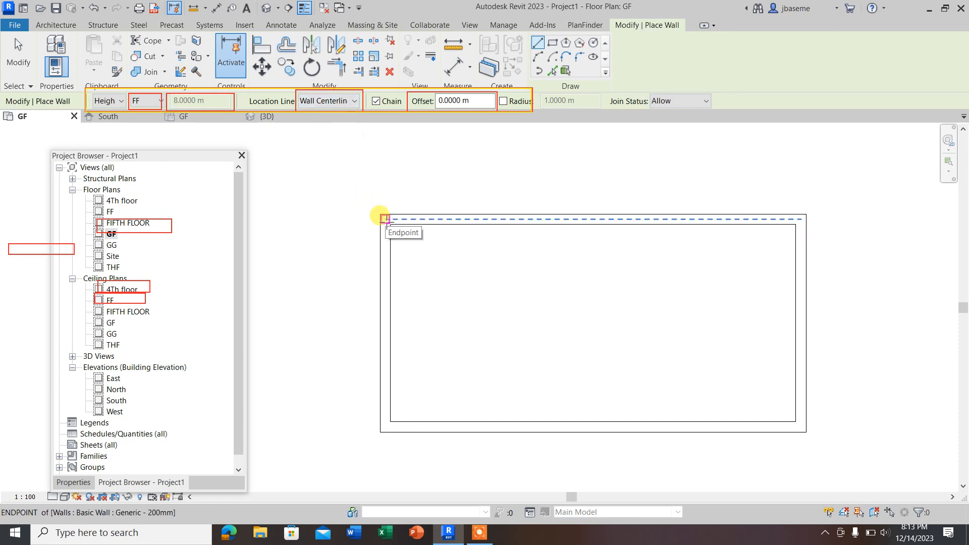
{"action": "left_click", "coordinate": [384, 220]}
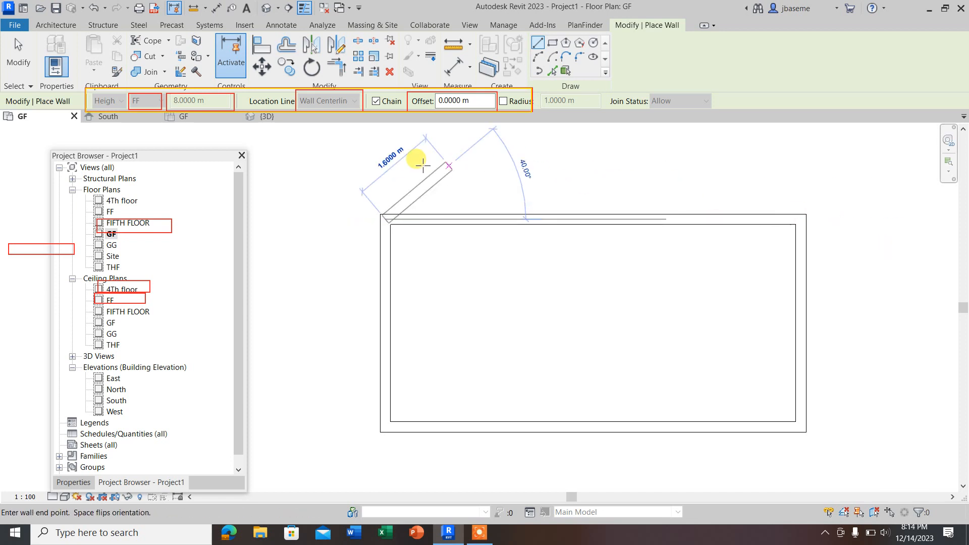
{"action": "key", "text": "Escape"}
{"action": "key", "text": "Escape"}
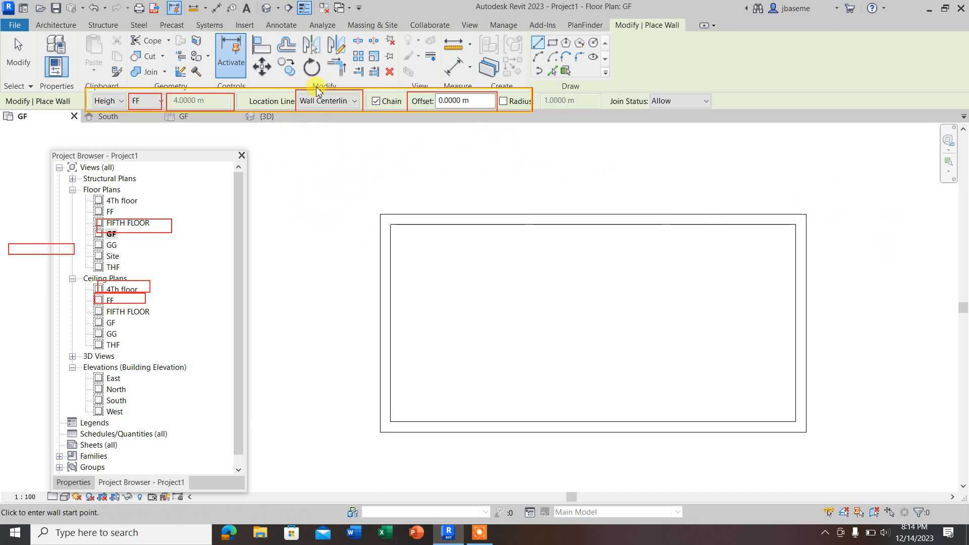
Step: Set the location line to Core Centerline and try a wall from the upper-left corner along the upper wall
{"action": "left_click", "coordinate": [356, 102]}
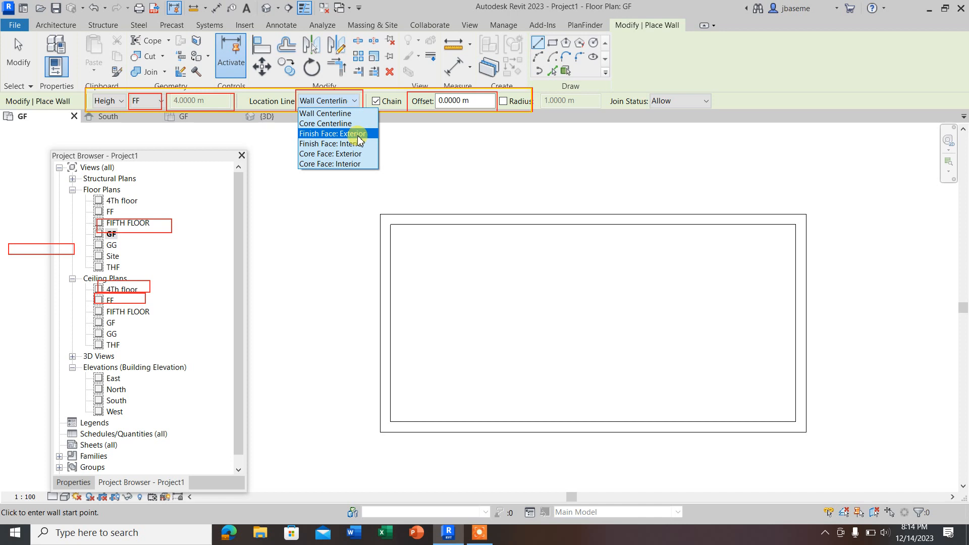
{"action": "left_click", "coordinate": [311, 126]}
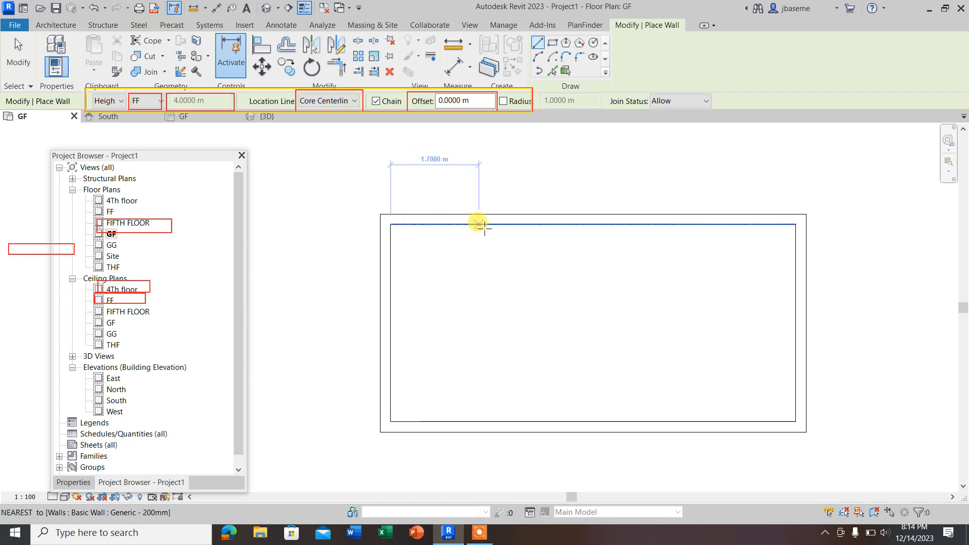
{"action": "left_click", "coordinate": [385, 219]}
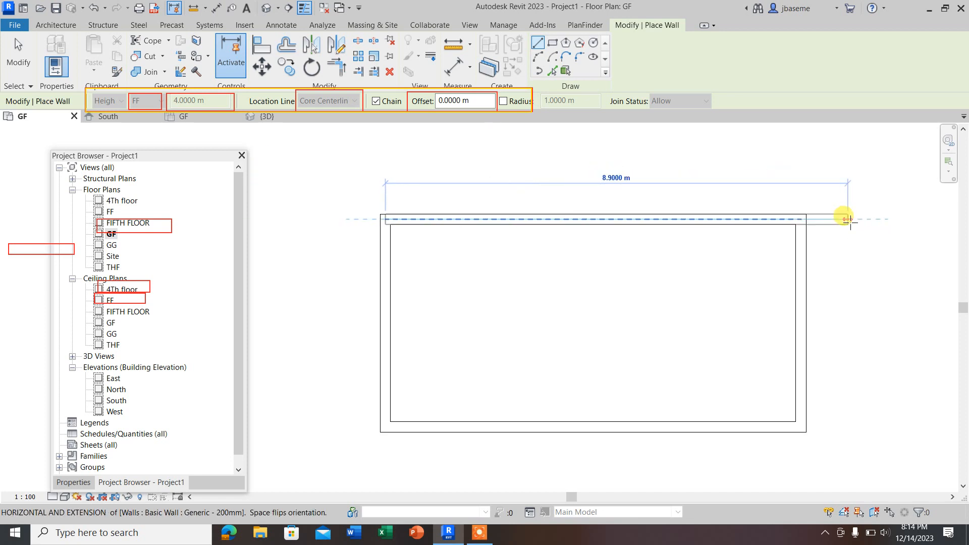
{"action": "key", "text": "Escape"}
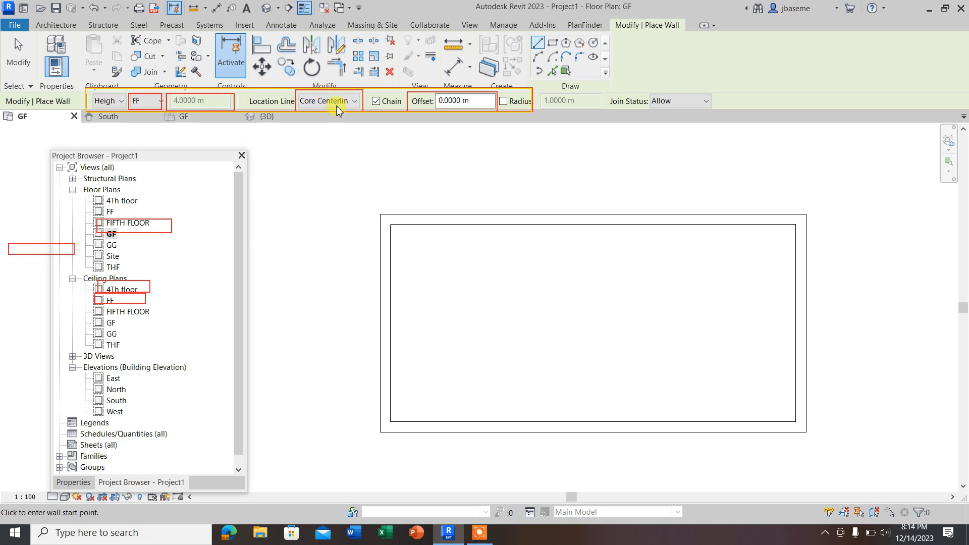
Step: Set the wall location line to Finish Face: Exterior and try a horizontal wall beside the rectangle, flipping its orientation both ways before cancelling
{"action": "left_click", "coordinate": [355, 101]}
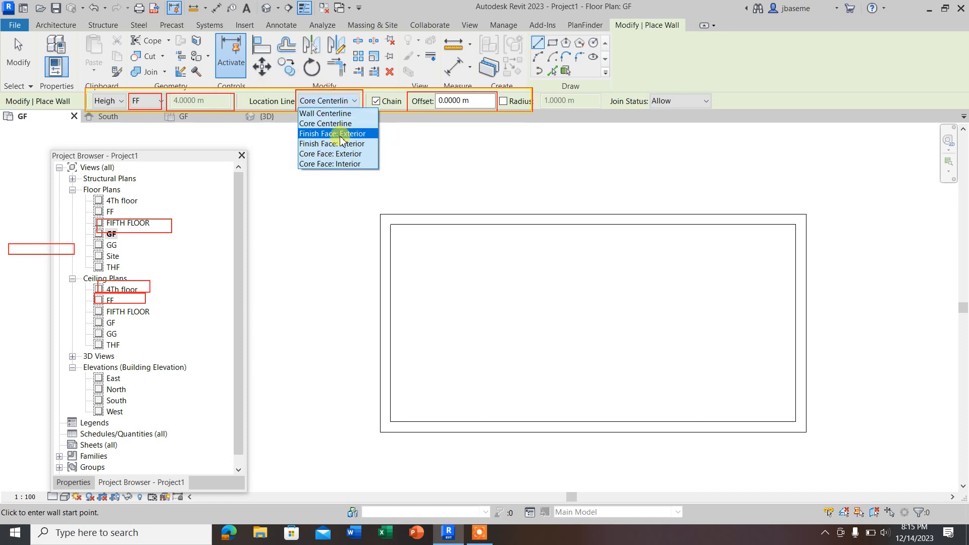
{"action": "left_click", "coordinate": [326, 133]}
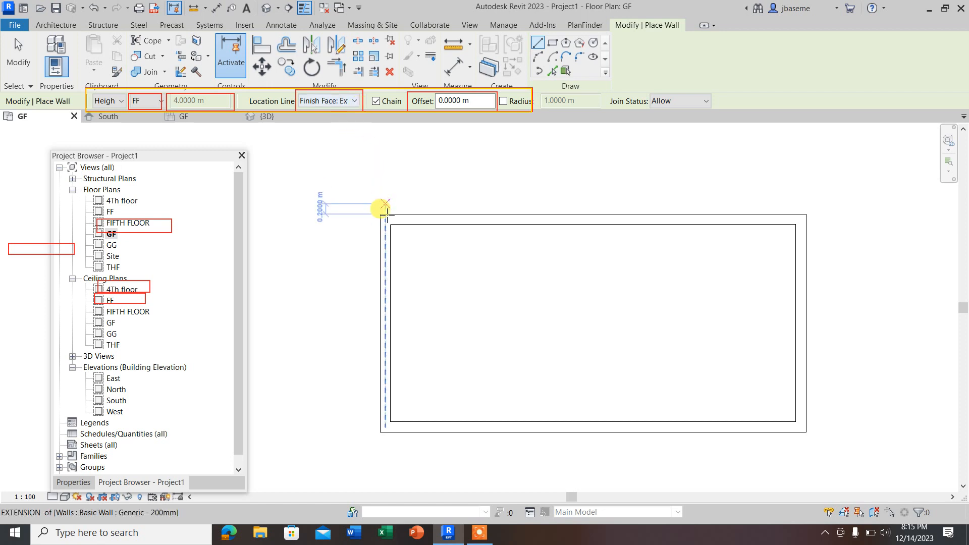
{"action": "scroll", "coordinate": [303, 178], "scroll_direction": "down", "scroll_amount": 3}
{"action": "left_click", "coordinate": [584, 198]}
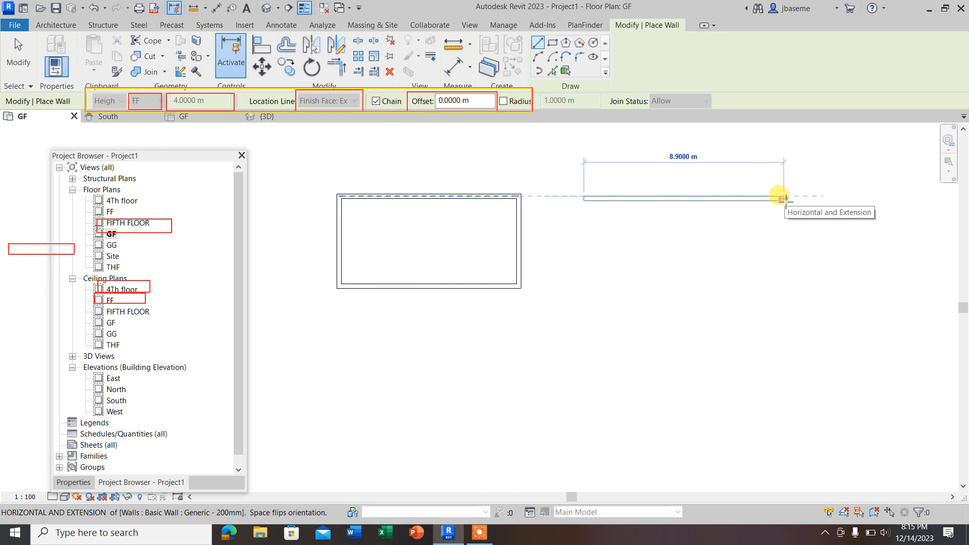
{"action": "key", "text": "space"}
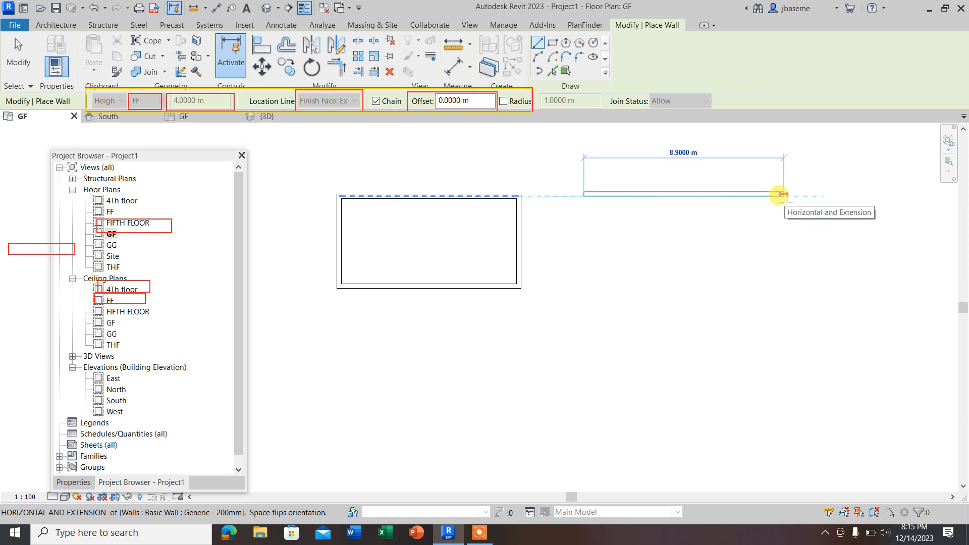
{"action": "key", "text": "space"}
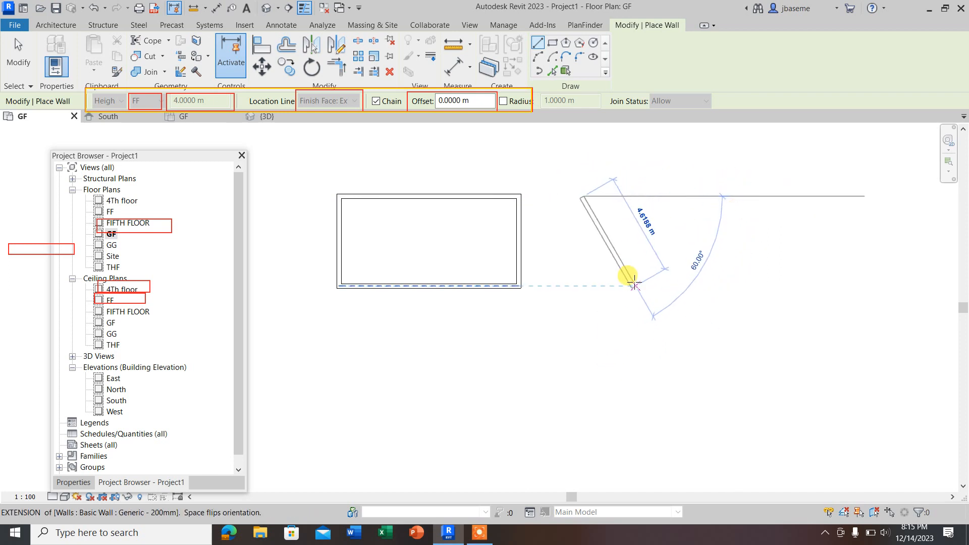
{"action": "key", "text": "Escape"}
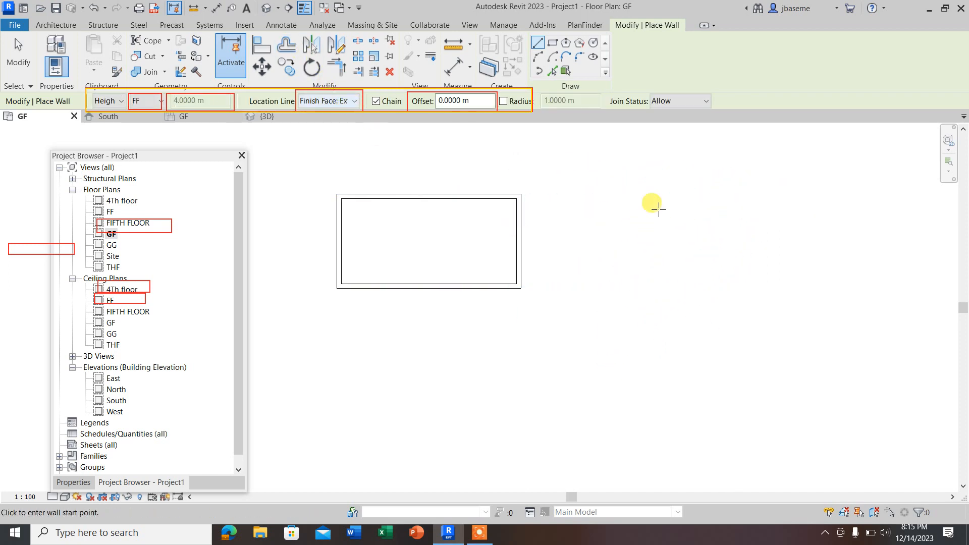
Step: Draw a chain of three walls below the rectangle, open to the right, with the lower wall about 13.8 m long, using Finish Face: Exterior
{"action": "scroll", "coordinate": [645, 212], "scroll_direction": "down", "scroll_amount": 2}
{"action": "left_click", "coordinate": [621, 391]}
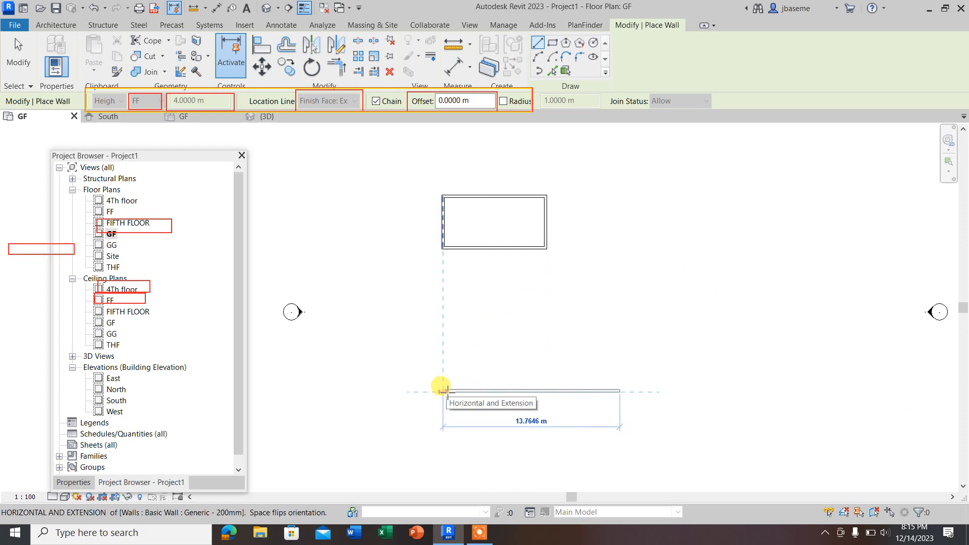
{"action": "left_click", "coordinate": [446, 391]}
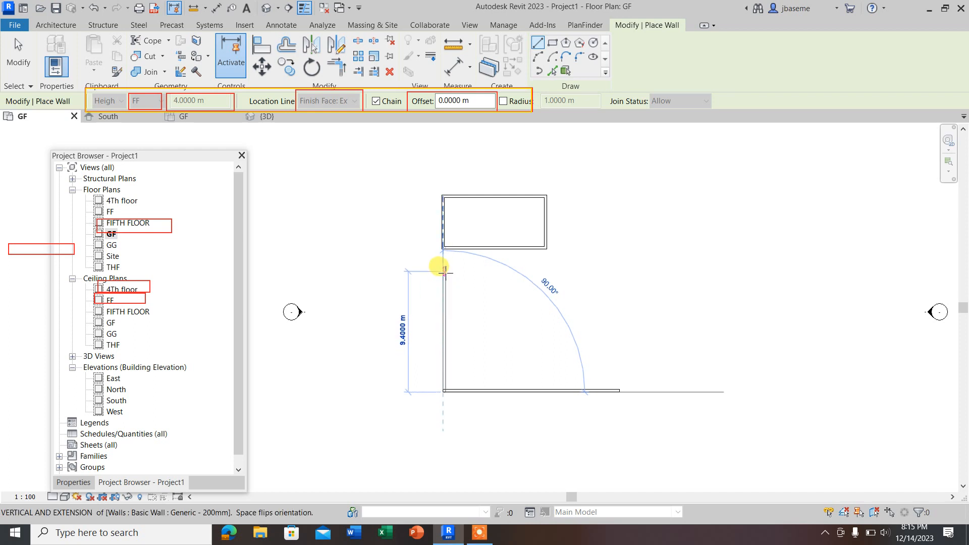
{"action": "left_click", "coordinate": [444, 326]}
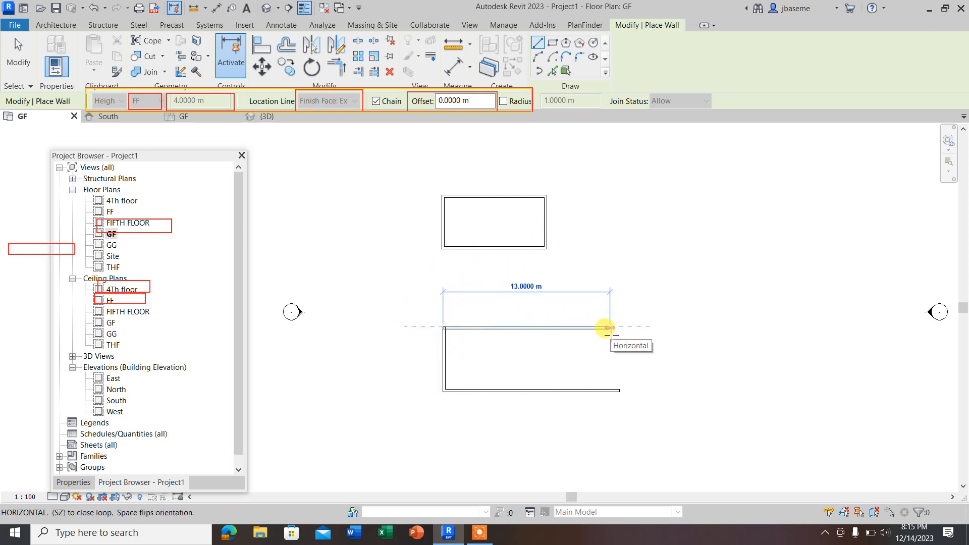
{"action": "left_click", "coordinate": [615, 327]}
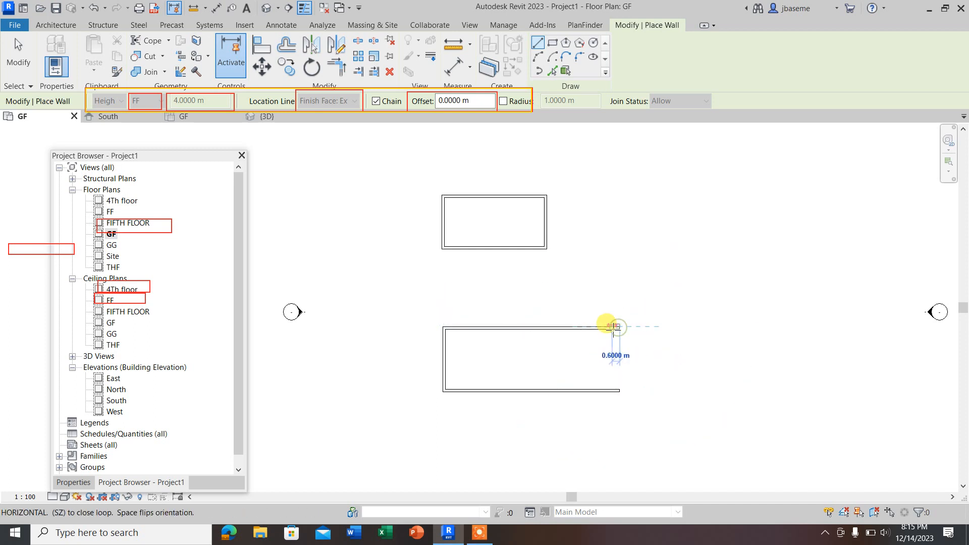
{"action": "key", "text": "Escape"}
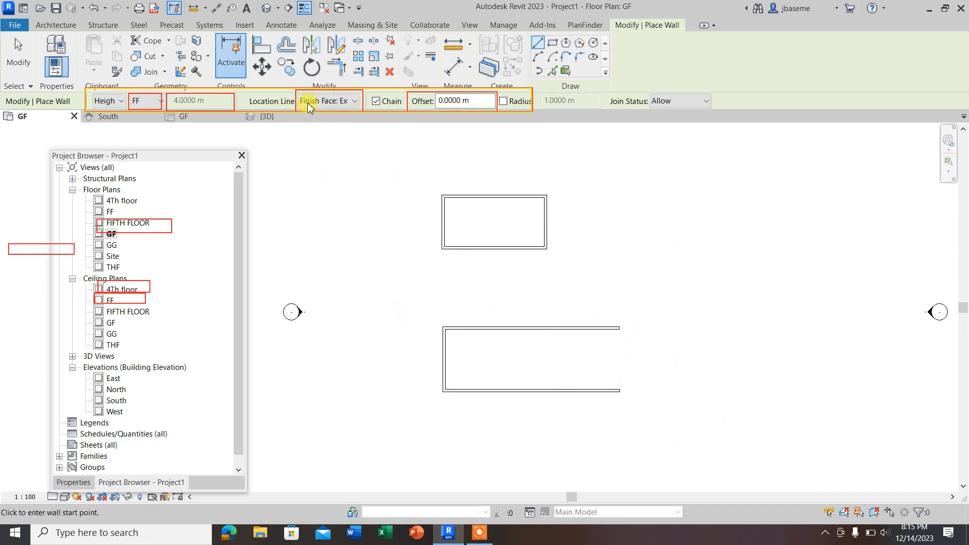
Step: Draw an L-shaped chain right of the U-shaped walls, with a vertical wall about 10 m and a lower wall about 13 m long
{"action": "scroll", "coordinate": [234, 267], "scroll_direction": "down", "scroll_amount": 1}
{"action": "scroll", "coordinate": [411, 237], "scroll_direction": "down", "scroll_amount": 3}
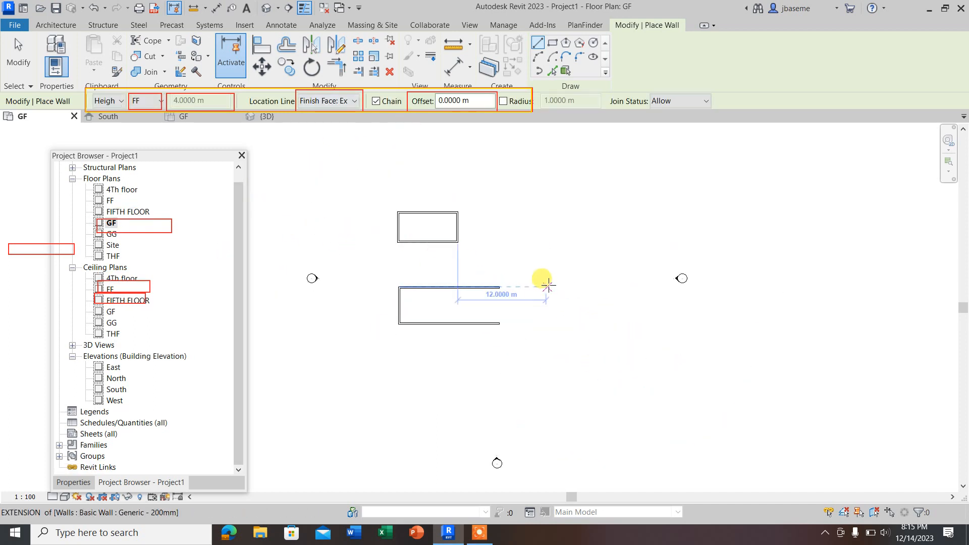
{"action": "left_click", "coordinate": [553, 286]}
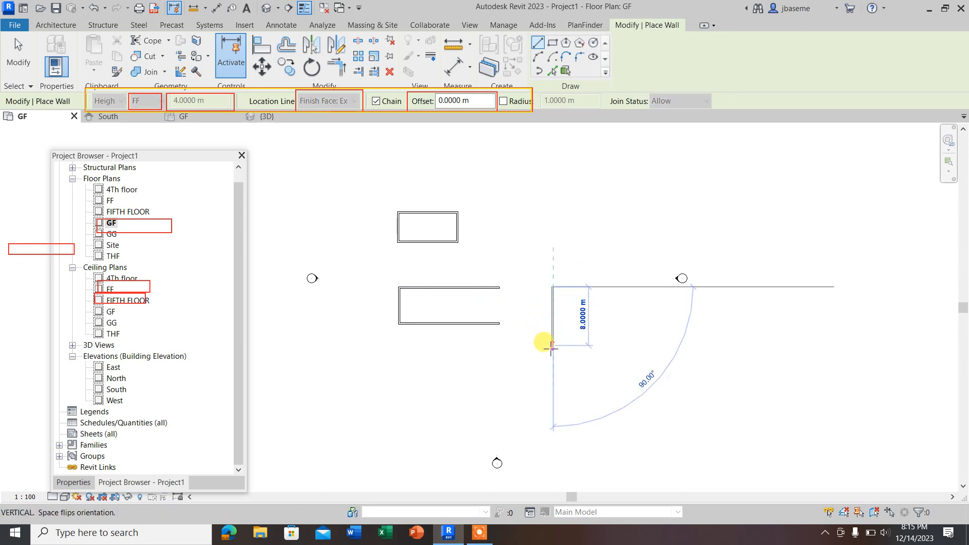
{"action": "scroll", "coordinate": [551, 352], "scroll_direction": "up", "scroll_amount": 1}
{"action": "left_click", "coordinate": [554, 361]}
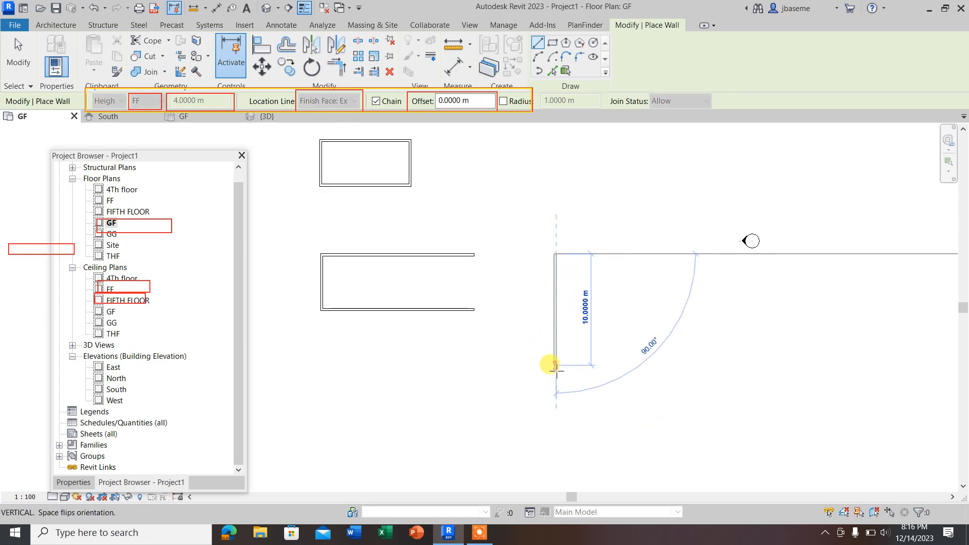
{"action": "scroll", "coordinate": [556, 364], "scroll_direction": "up", "scroll_amount": 1}
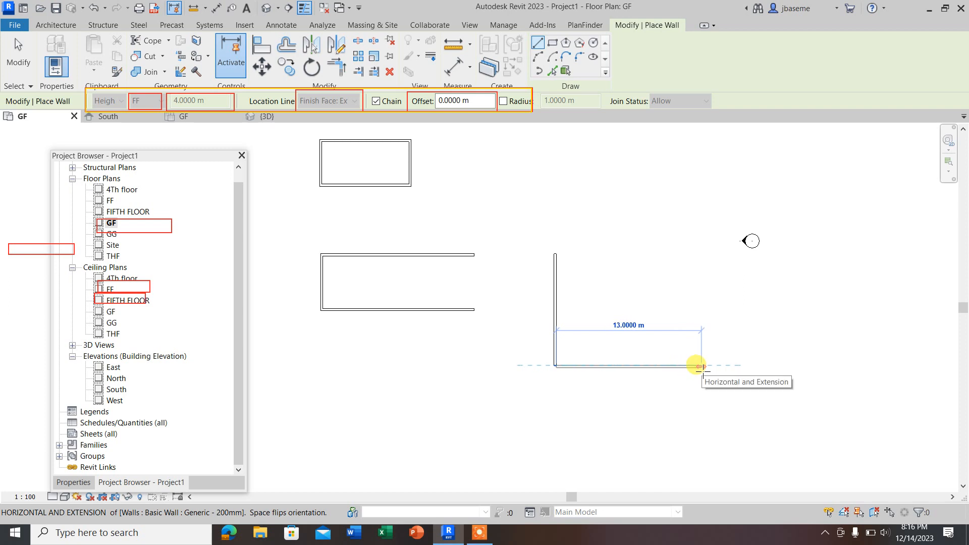
{"action": "left_click", "coordinate": [700, 365]}
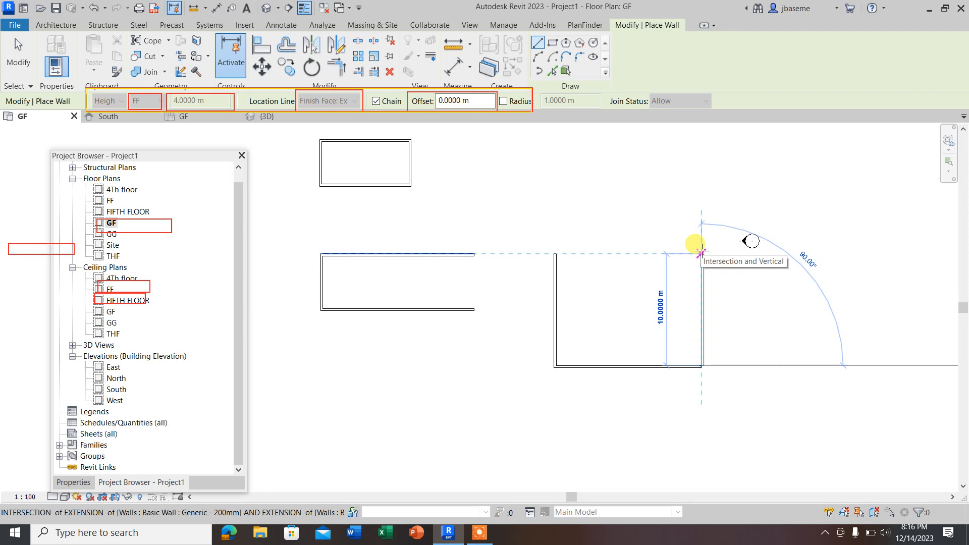
{"action": "key", "text": "Escape"}
{"action": "key", "text": "Escape"}
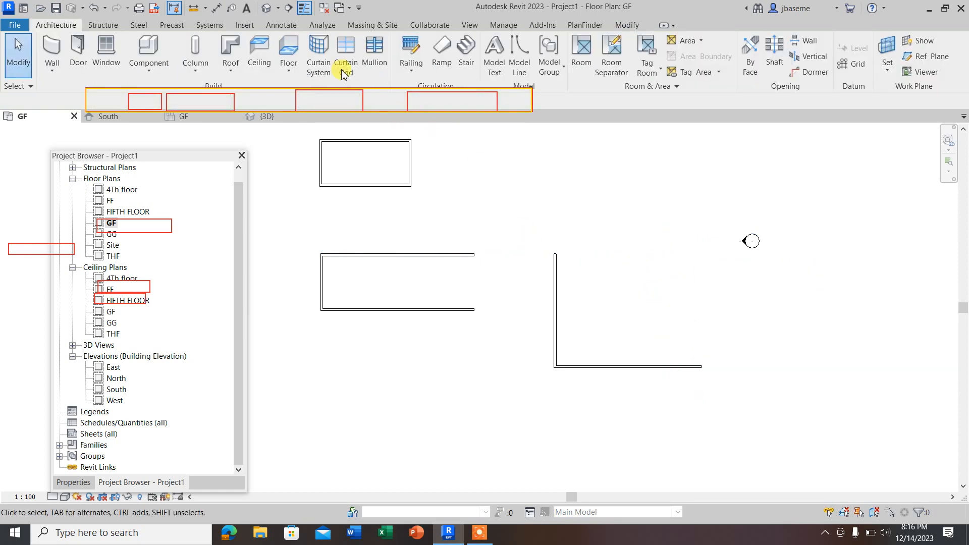
Step: Delete the two L-shaped walls beside the U-shaped walls
{"action": "left_click_drag", "start_coordinate": [614, 327], "coordinate": [513, 278]}
{"action": "left_click", "coordinate": [521, 275]}
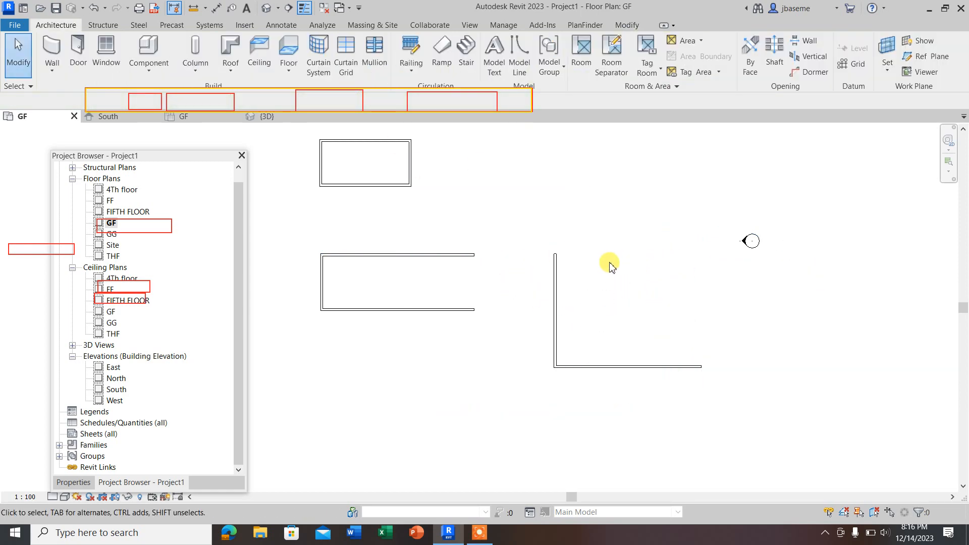
{"action": "scroll", "coordinate": [471, 255], "scroll_direction": "down", "scroll_amount": 3}
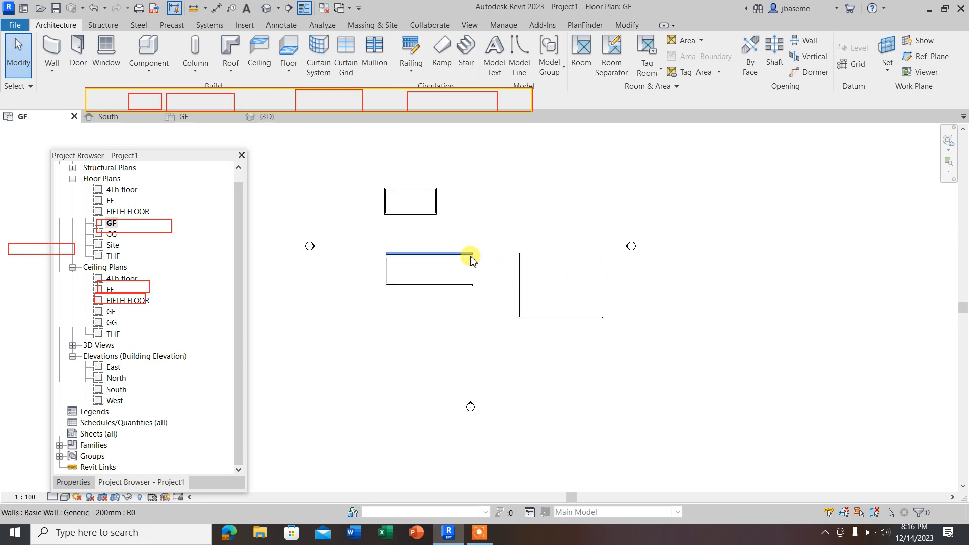
{"action": "left_click", "coordinate": [518, 268]}
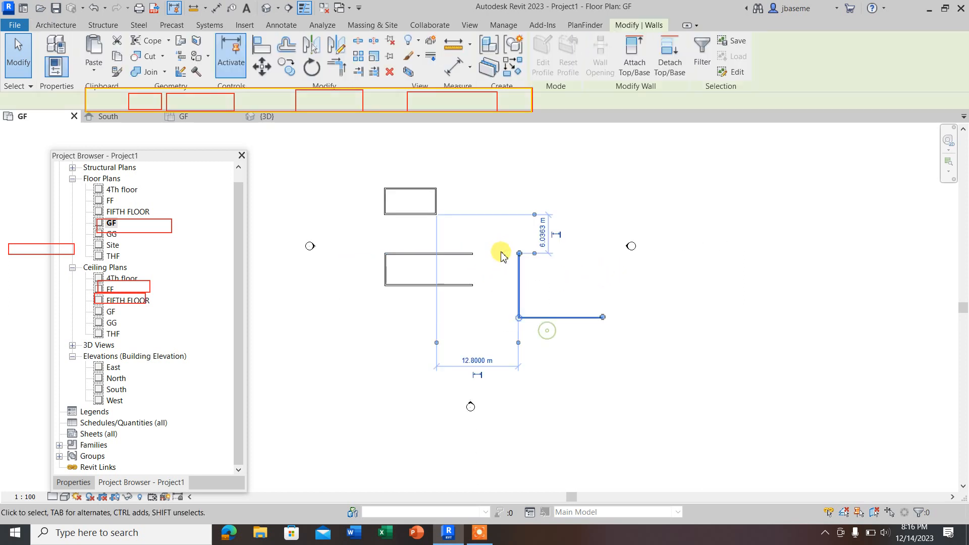
{"action": "key", "text": "Delete"}
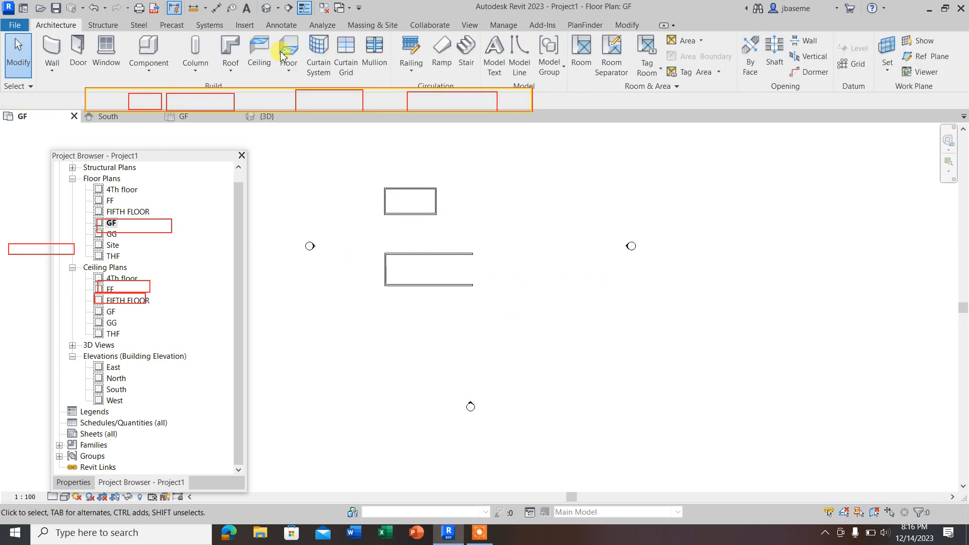
Step: Draw three architectural walls as a U open to the right, about 11 m wide and 10.6 m high, using the Core Face: Exterior location line
{"action": "left_click", "coordinate": [53, 71]}
{"action": "left_click", "coordinate": [83, 96]}
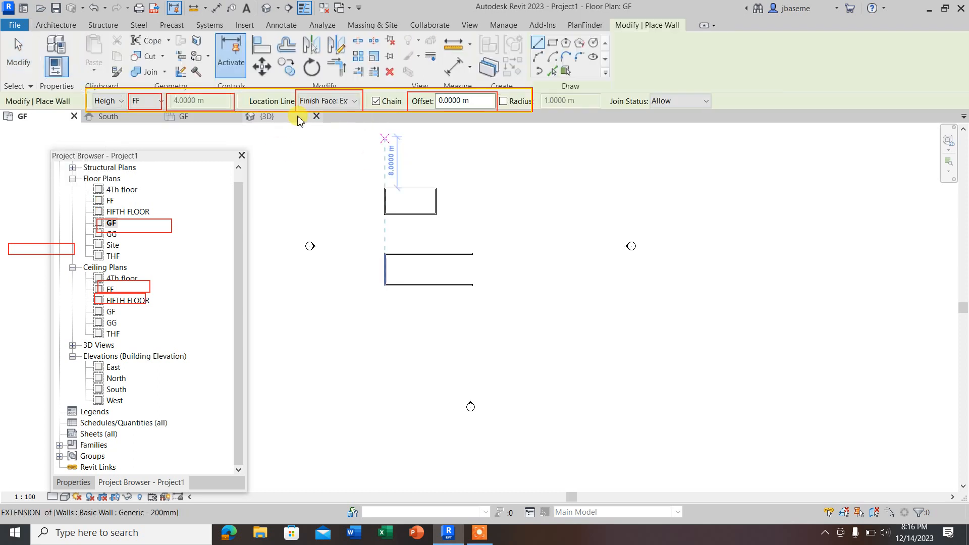
{"action": "left_click", "coordinate": [355, 101]}
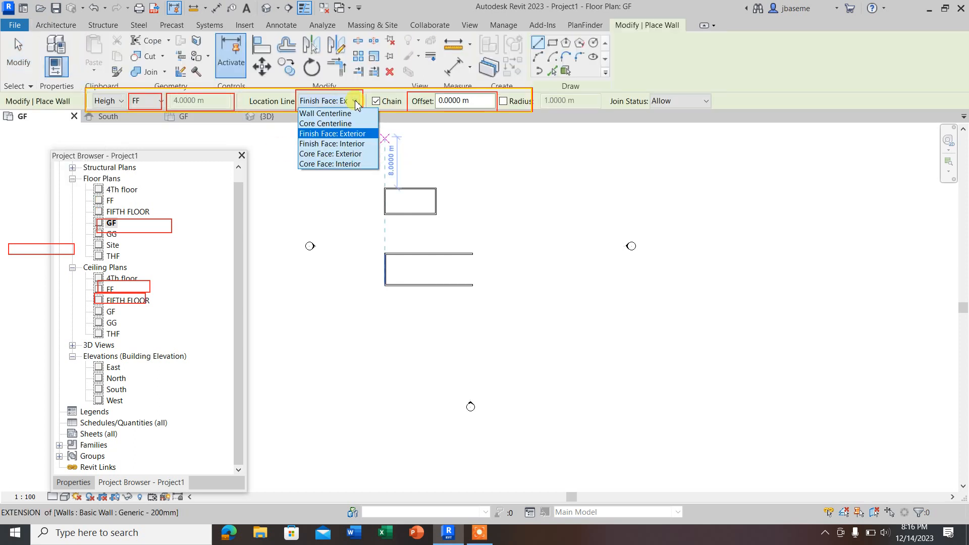
{"action": "left_click", "coordinate": [333, 154]}
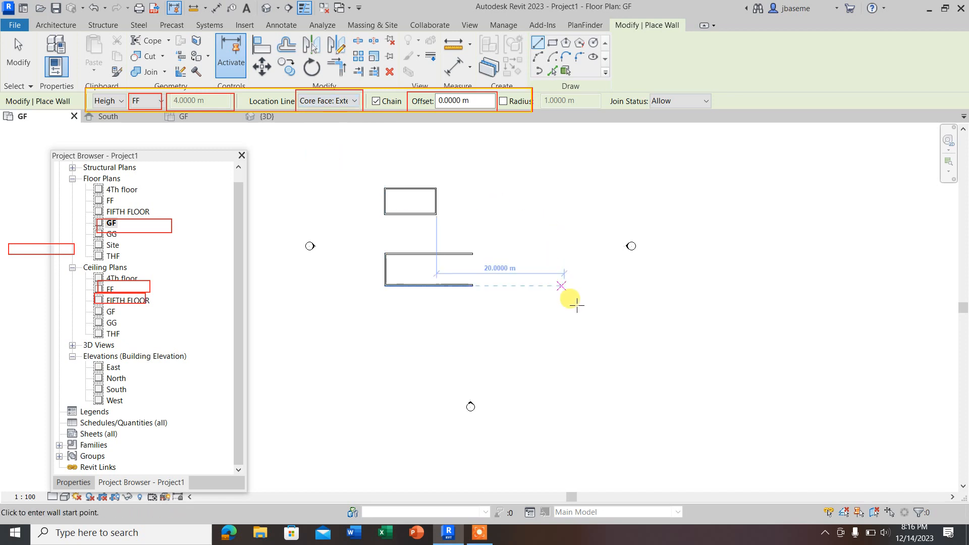
{"action": "left_click", "coordinate": [608, 353]}
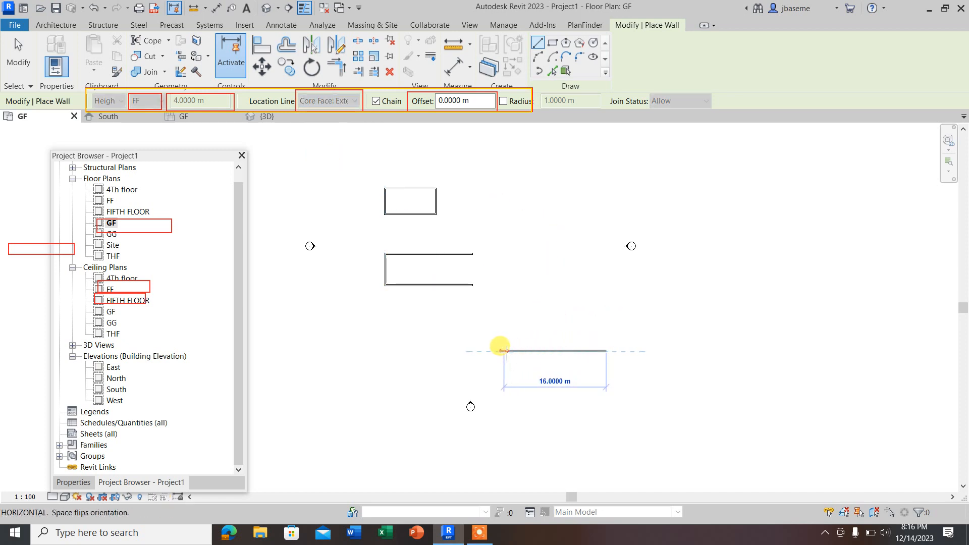
{"action": "left_click", "coordinate": [536, 351]}
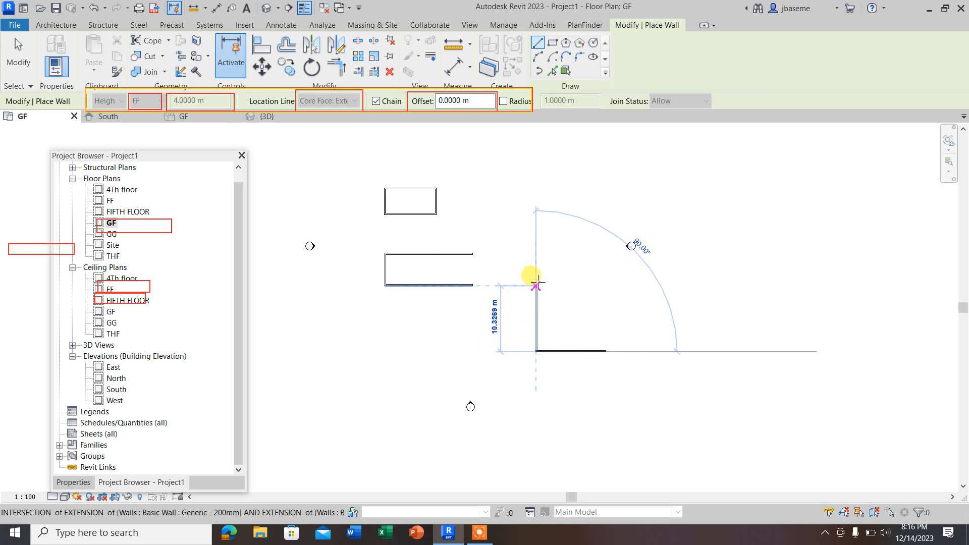
{"action": "scroll", "coordinate": [537, 277], "scroll_direction": "up", "scroll_amount": 2}
{"action": "left_click", "coordinate": [536, 281]}
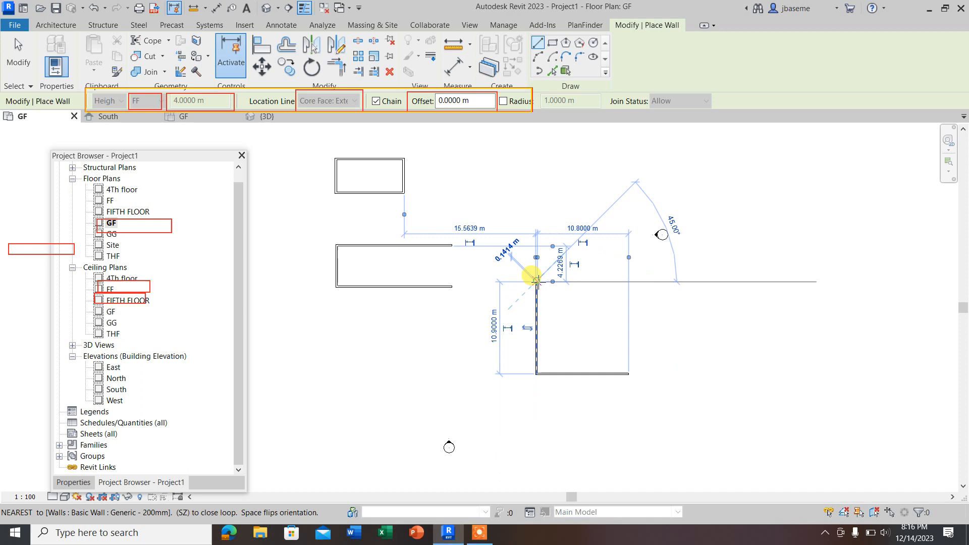
{"action": "left_click", "coordinate": [628, 282]}
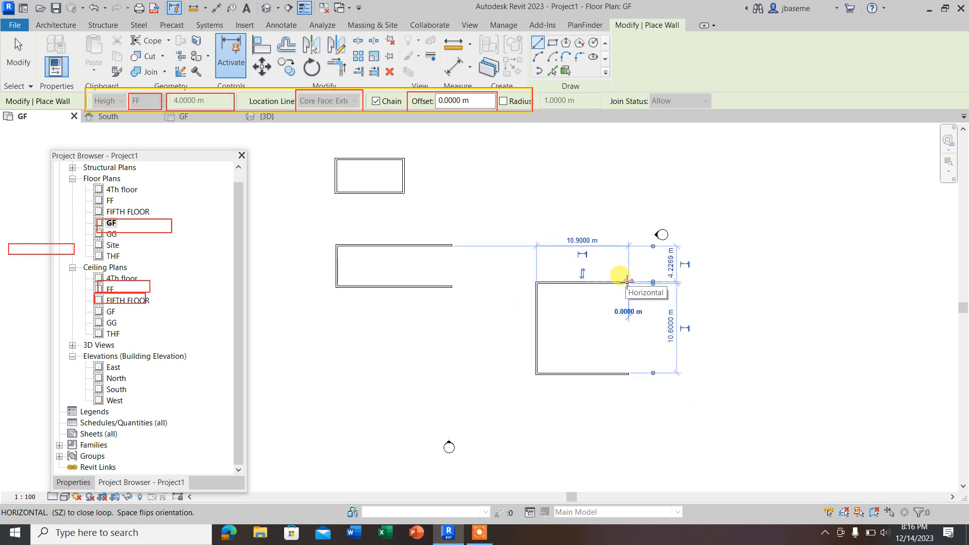
{"action": "key", "text": "Escape"}
{"action": "key", "text": "Escape"}
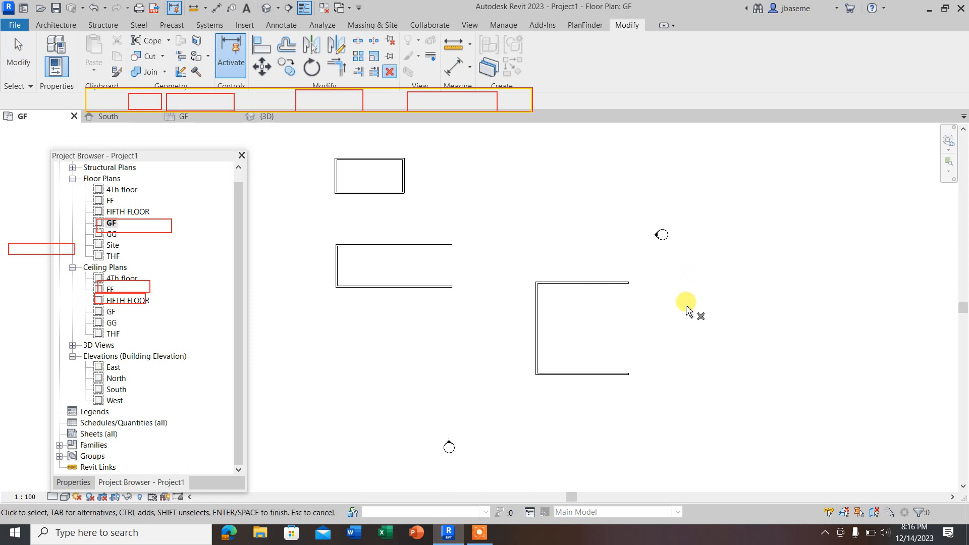
Step: Draw a closed rectangle of four architectural walls around the right elevation marker, about 7 m by 9.18 m, using Core Face: Interior
{"action": "left_click", "coordinate": [56, 25]}
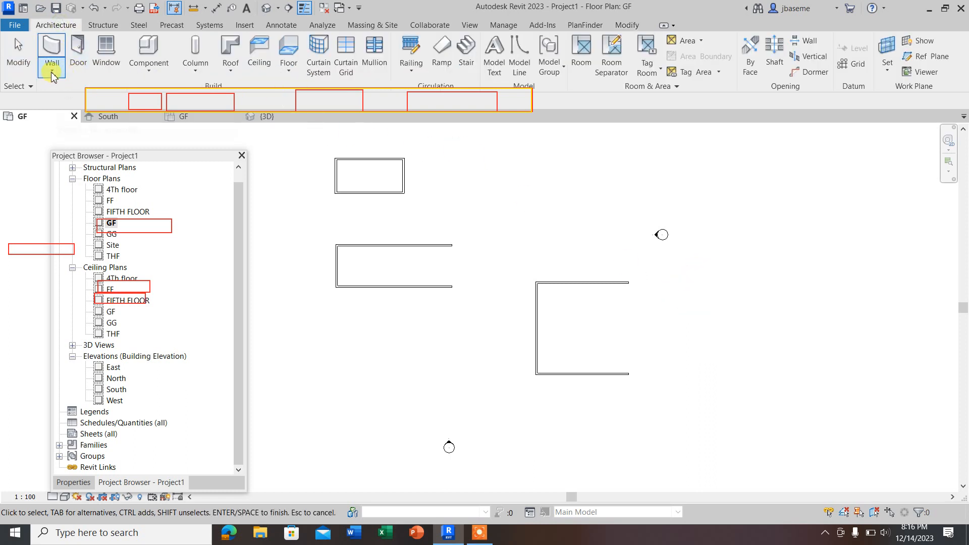
{"action": "left_click", "coordinate": [52, 72]}
{"action": "left_click", "coordinate": [97, 96]}
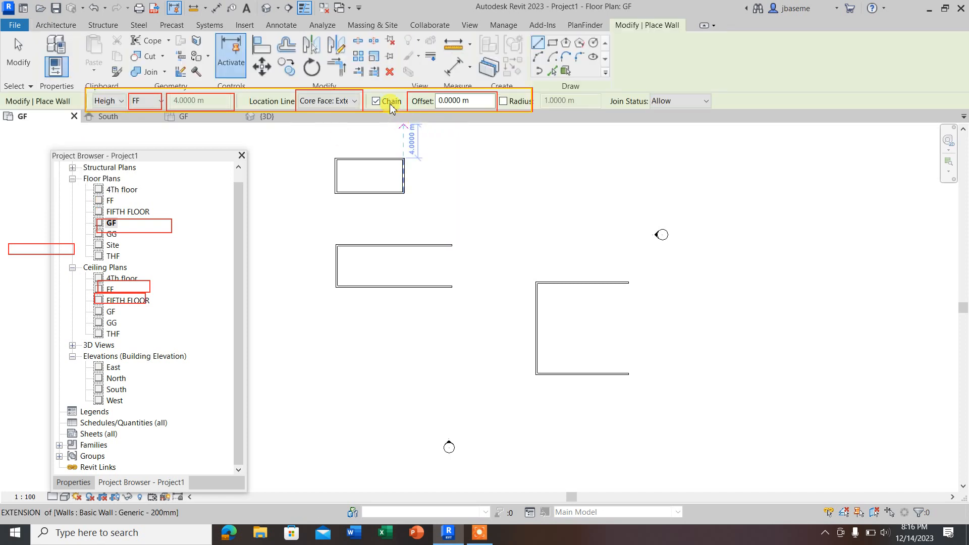
{"action": "left_click", "coordinate": [355, 101]}
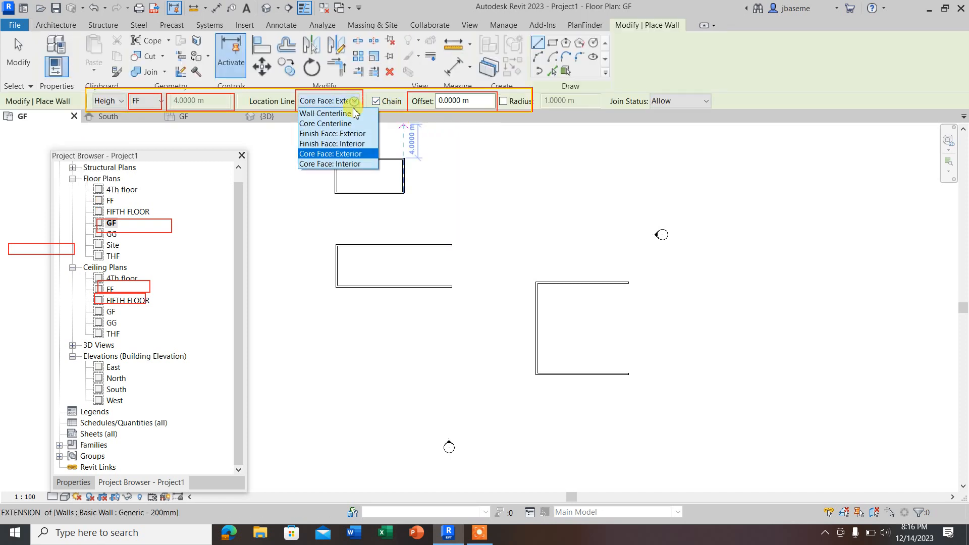
{"action": "left_click", "coordinate": [331, 164]}
{"action": "scroll", "coordinate": [562, 281], "scroll_direction": "down", "scroll_amount": 2}
{"action": "left_click", "coordinate": [571, 270]}
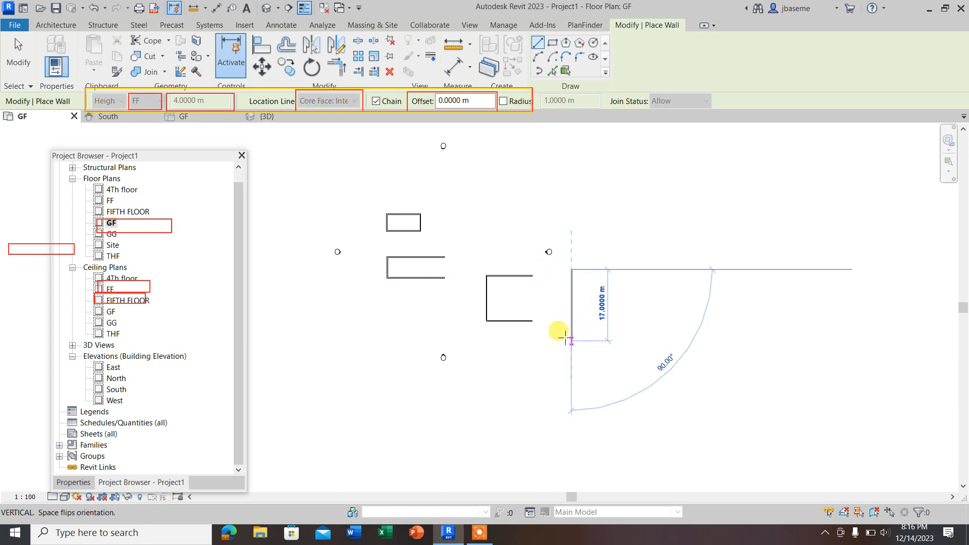
{"action": "scroll", "coordinate": [552, 262], "scroll_direction": "up", "scroll_amount": 2}
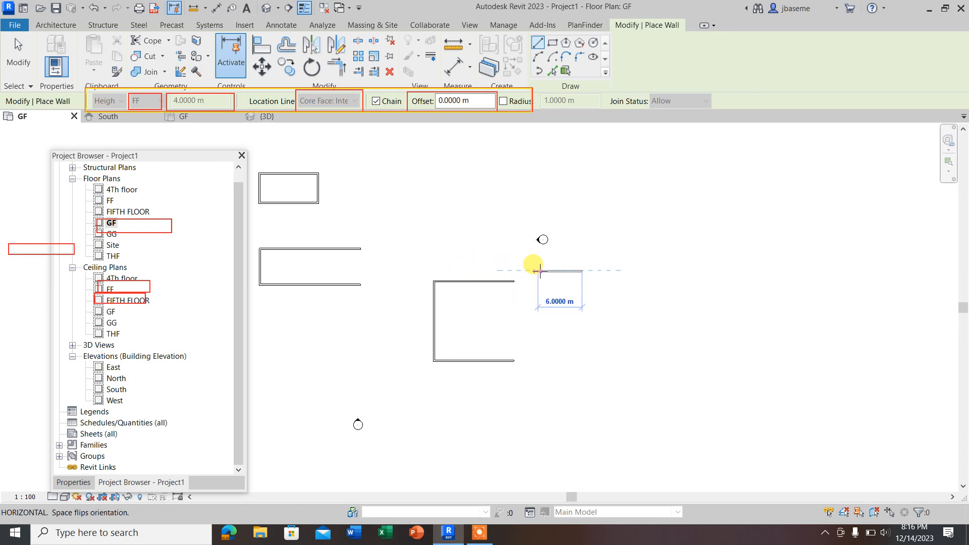
{"action": "left_click", "coordinate": [531, 271]}
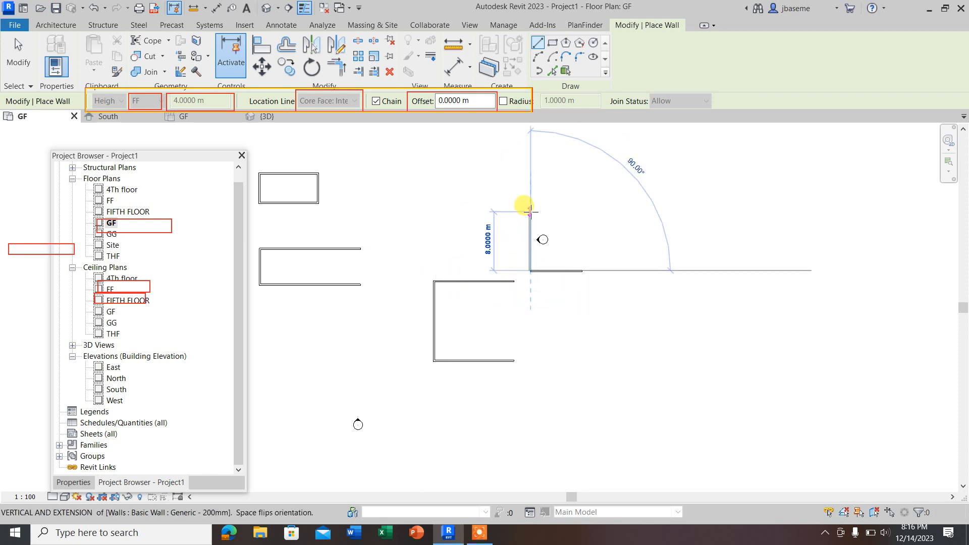
{"action": "left_click", "coordinate": [531, 203]}
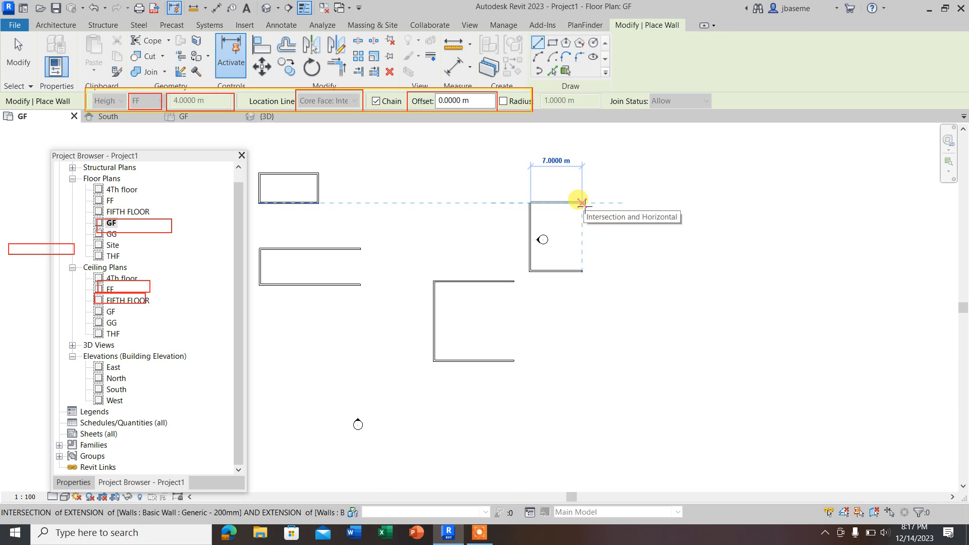
{"action": "left_click", "coordinate": [582, 202]}
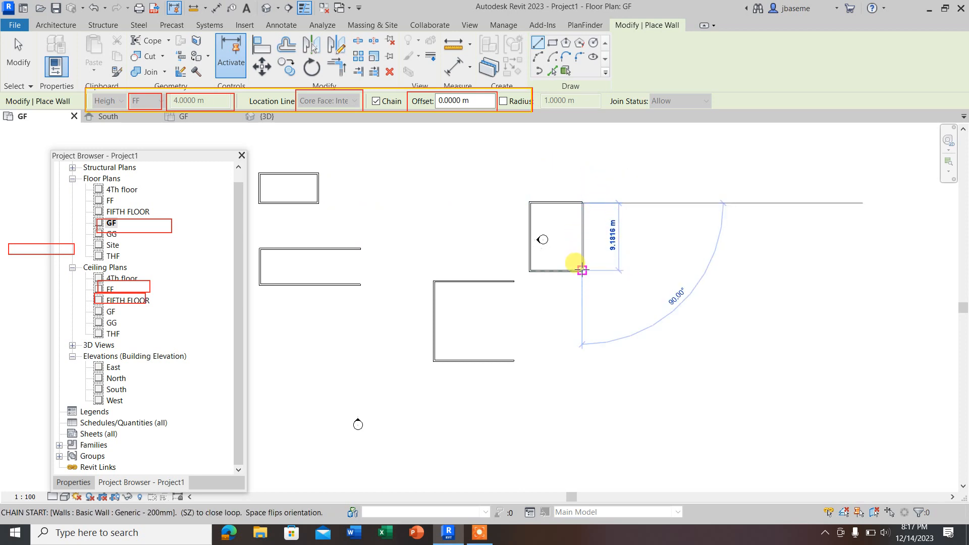
{"action": "left_click", "coordinate": [582, 271]}
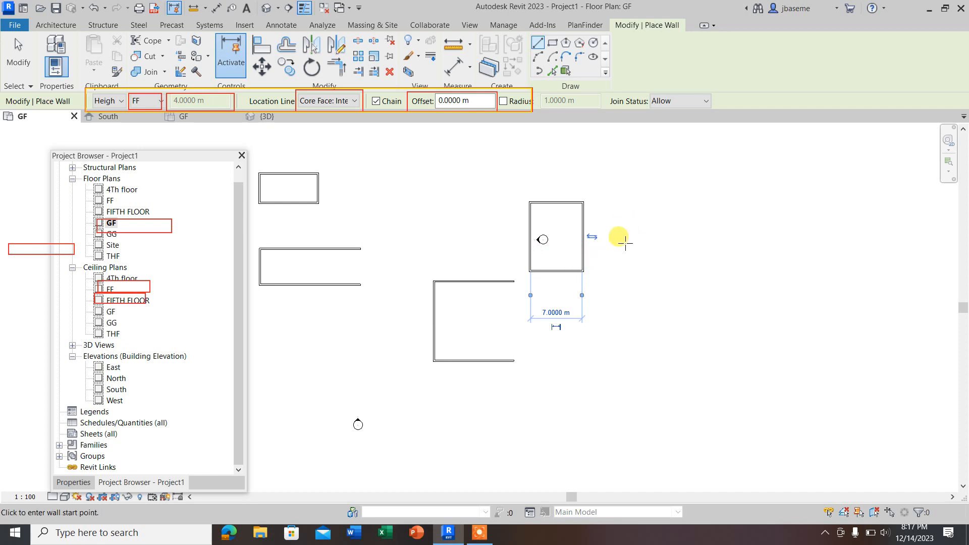
{"action": "key", "text": "Escape"}
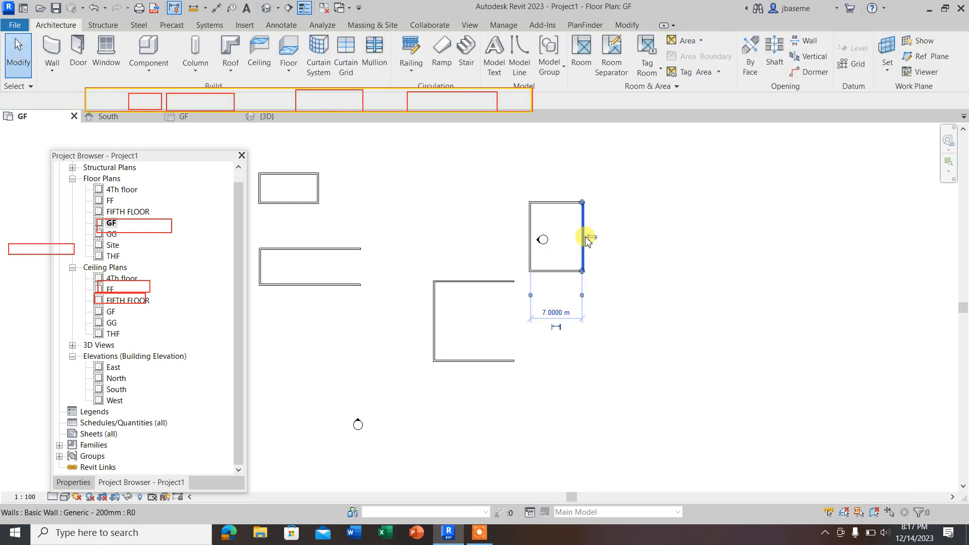
Step: Flip the orientation of the new rectangle's right wall and flip it back again
{"action": "left_click", "coordinate": [585, 240]}
{"action": "scroll", "coordinate": [605, 240], "scroll_direction": "up", "scroll_amount": 5}
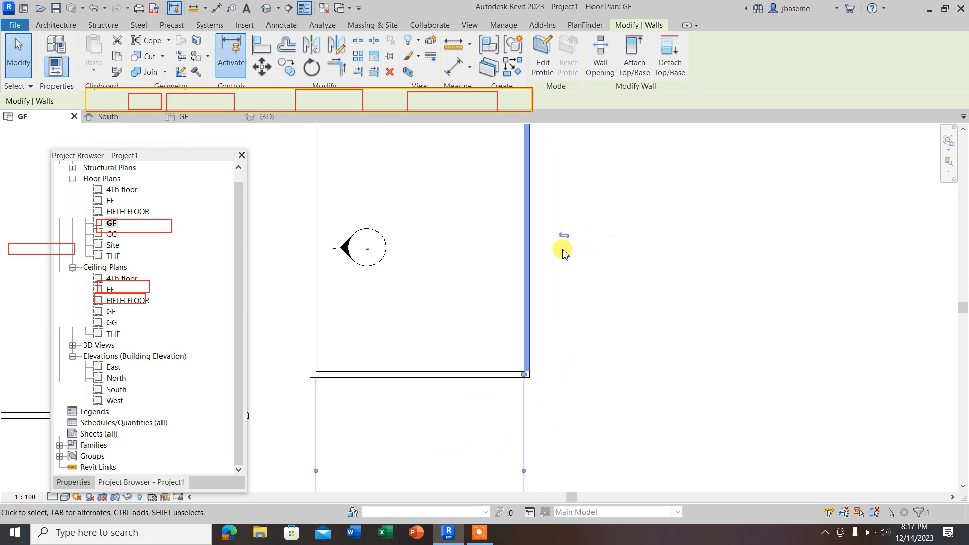
{"action": "left_click", "coordinate": [564, 235]}
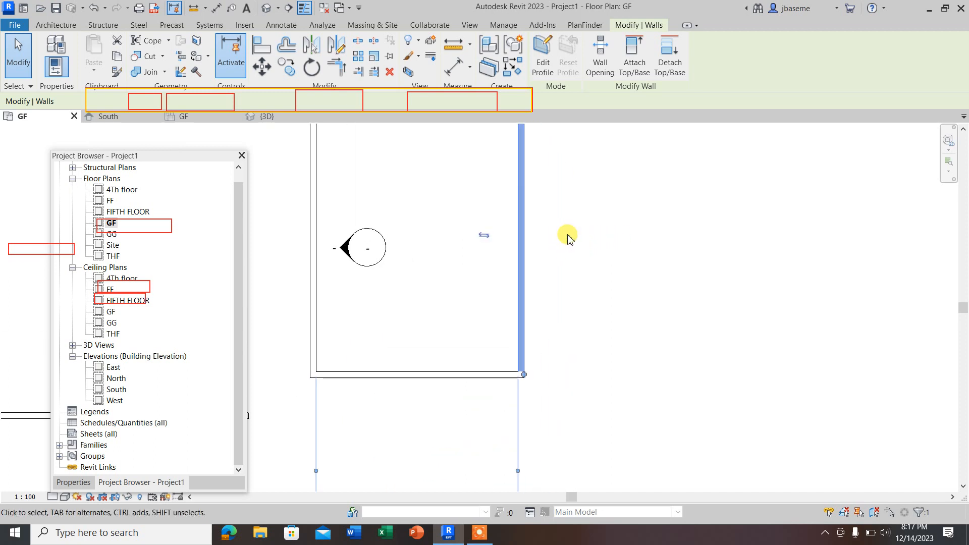
{"action": "left_click", "coordinate": [483, 235]}
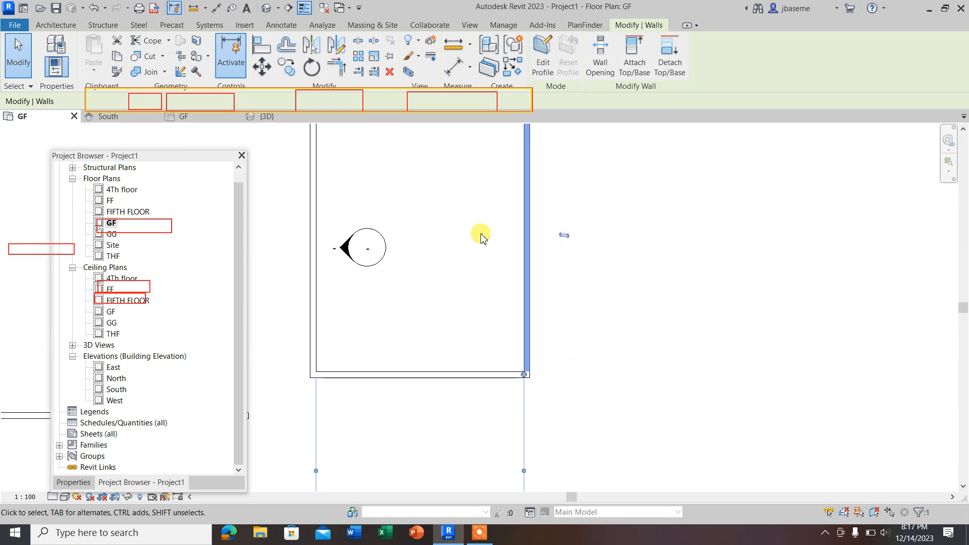
{"action": "scroll", "coordinate": [489, 268], "scroll_direction": "down", "scroll_amount": 3}
{"action": "left_click_drag", "start_coordinate": [565, 395], "coordinate": [365, 188]}
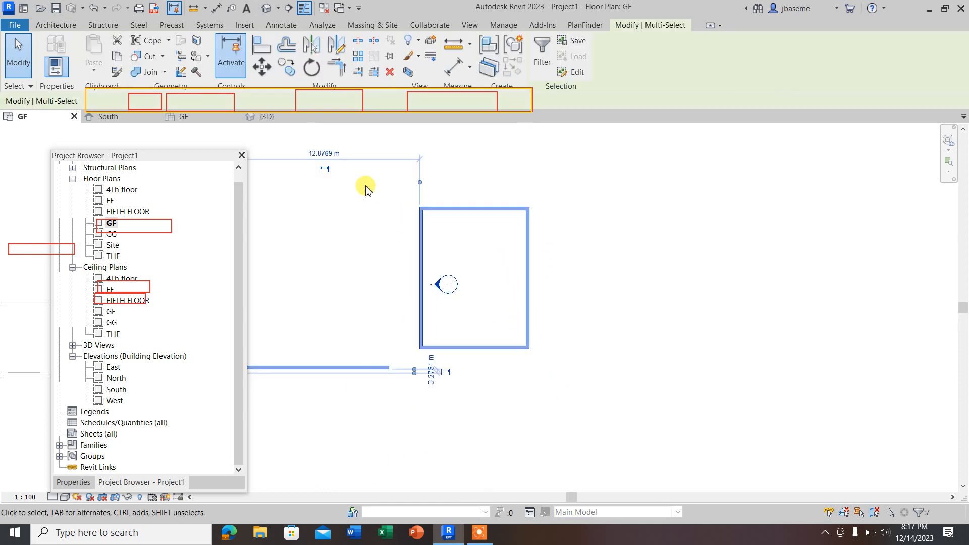
{"action": "left_click", "coordinate": [542, 308]}
Step: Flip the orientation of the new rectangle's lower, right and upper walls
{"action": "left_click", "coordinate": [500, 346]}
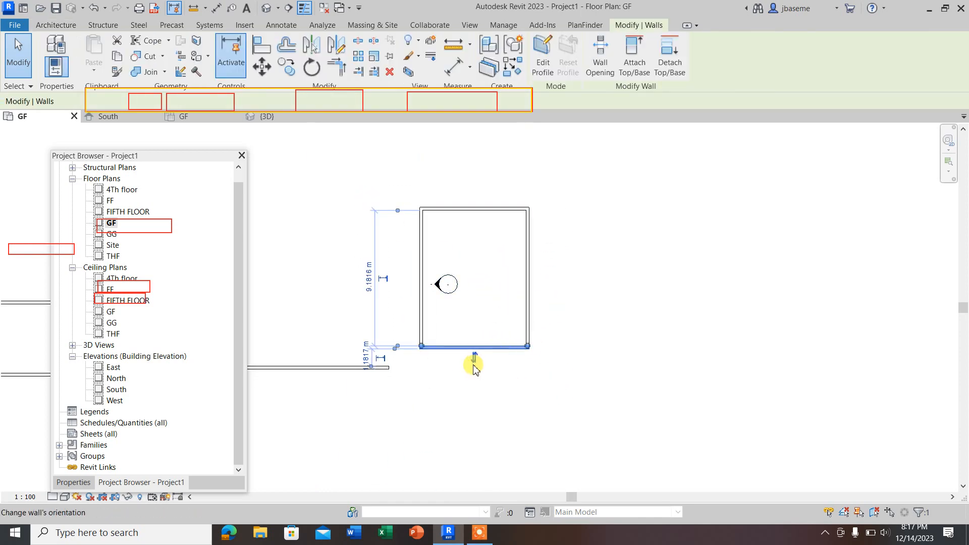
{"action": "left_click", "coordinate": [515, 303]}
{"action": "left_click", "coordinate": [528, 296]}
{"action": "left_click", "coordinate": [540, 277]}
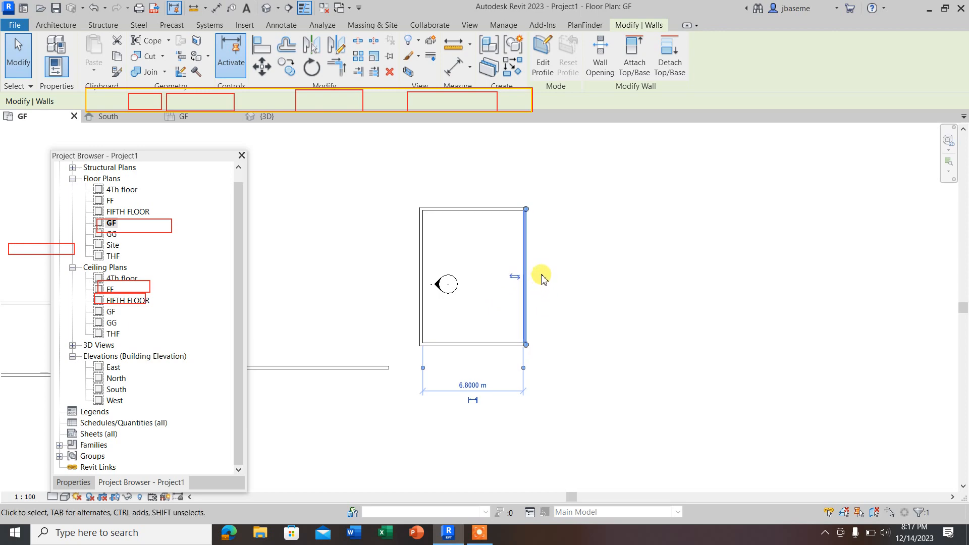
{"action": "left_click", "coordinate": [471, 233]}
{"action": "left_click", "coordinate": [467, 201]}
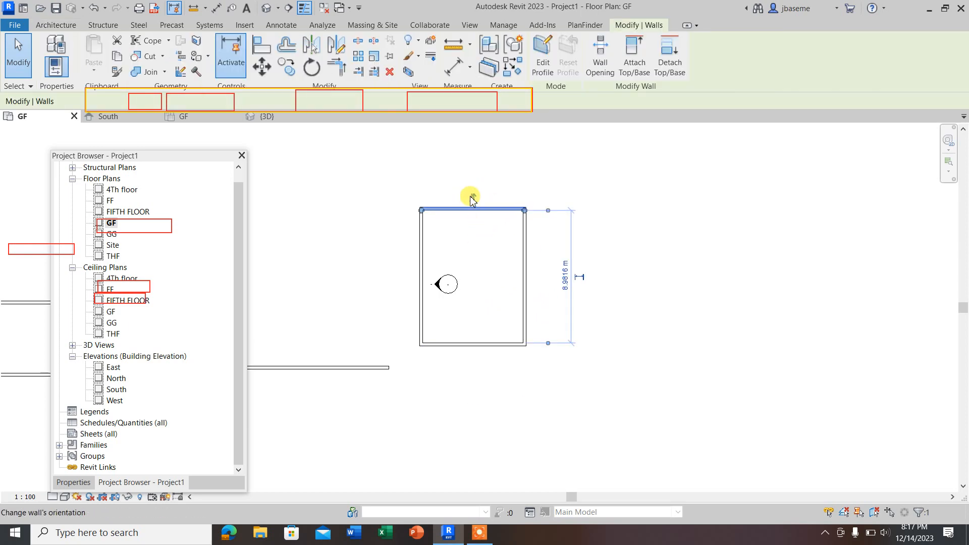
Step: Move the left wall of the rectangle around the elevation marker outward to widen the room
{"action": "left_click", "coordinate": [454, 250]}
{"action": "left_click_drag", "start_coordinate": [425, 270], "coordinate": [368, 283]}
{"action": "left_click", "coordinate": [577, 282]}
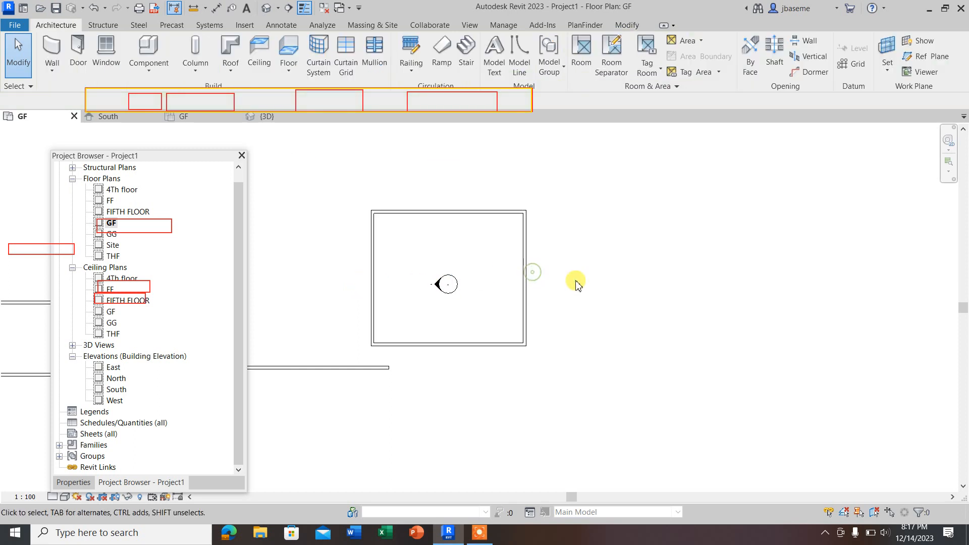
{"action": "scroll", "coordinate": [575, 302], "scroll_direction": "down", "scroll_amount": 2}
{"action": "scroll", "coordinate": [511, 311], "scroll_direction": "down", "scroll_amount": 4}
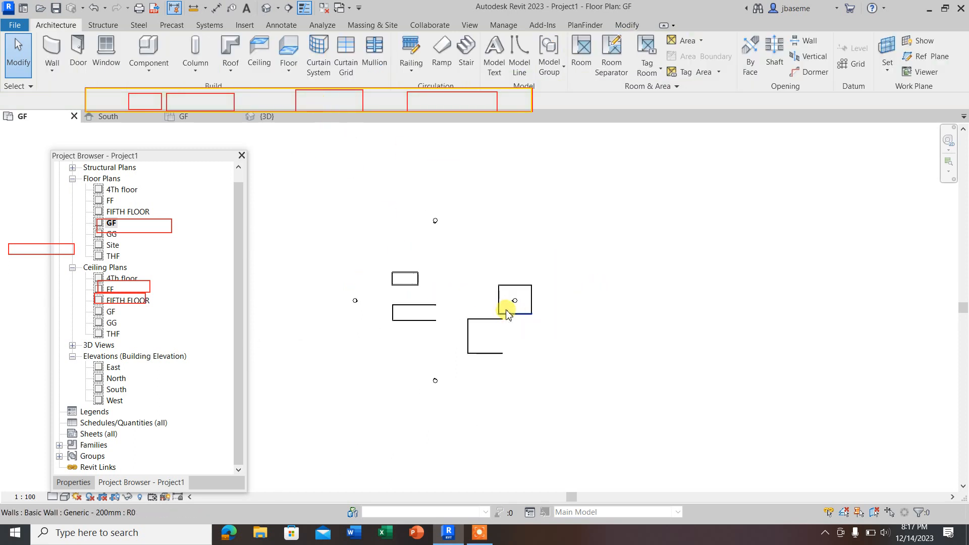
{"action": "left_click", "coordinate": [478, 539]}
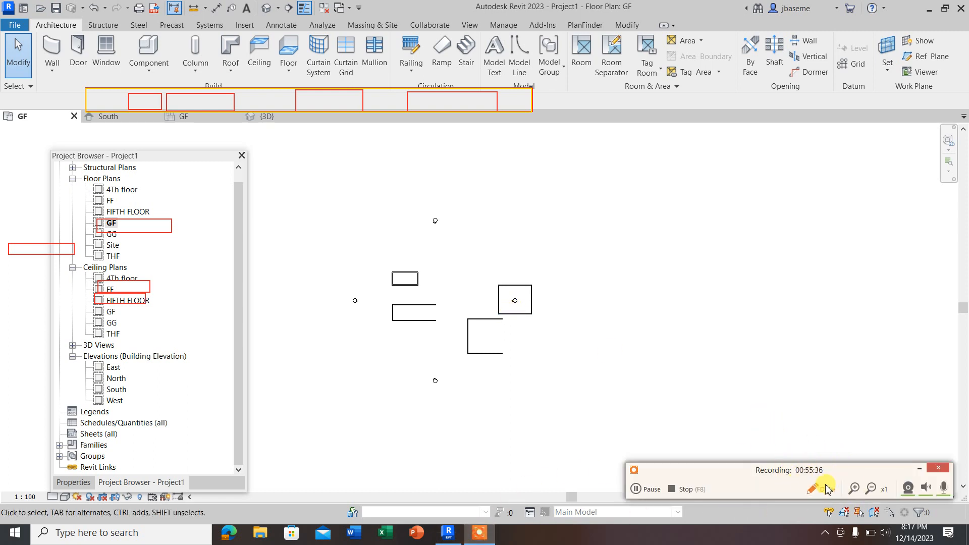
{"action": "left_click", "coordinate": [919, 472]}
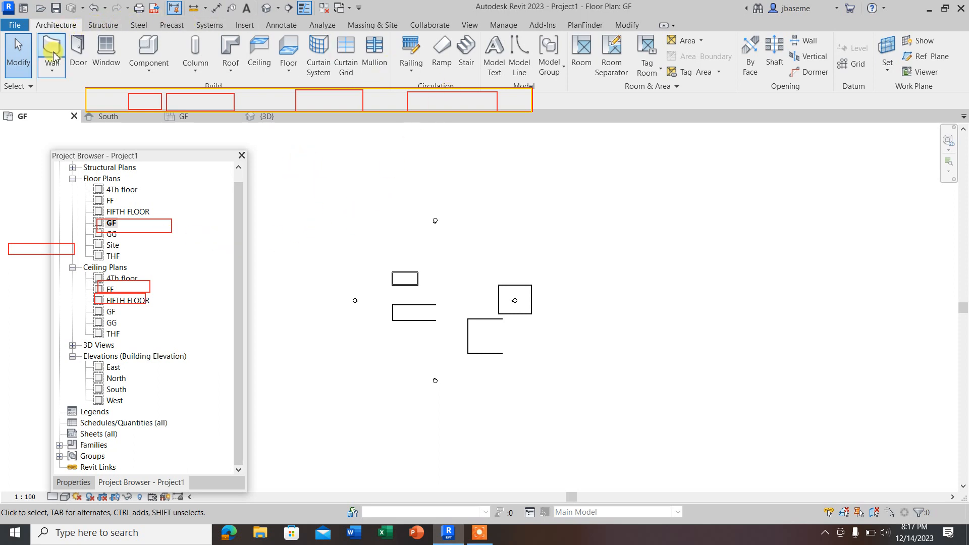
Step: Draw a six-sided inscribed polygon of architectural walls just below and right of the rectangle around the elevation marker
{"action": "left_click", "coordinate": [52, 71]}
{"action": "left_click", "coordinate": [85, 95]}
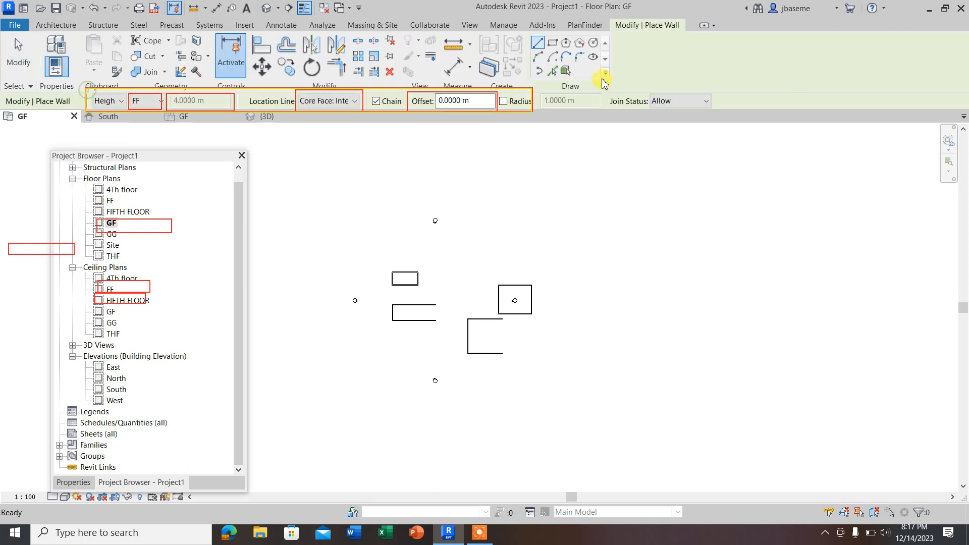
{"action": "left_click", "coordinate": [565, 42]}
{"action": "scroll", "coordinate": [555, 318], "scroll_direction": "up", "scroll_amount": 3}
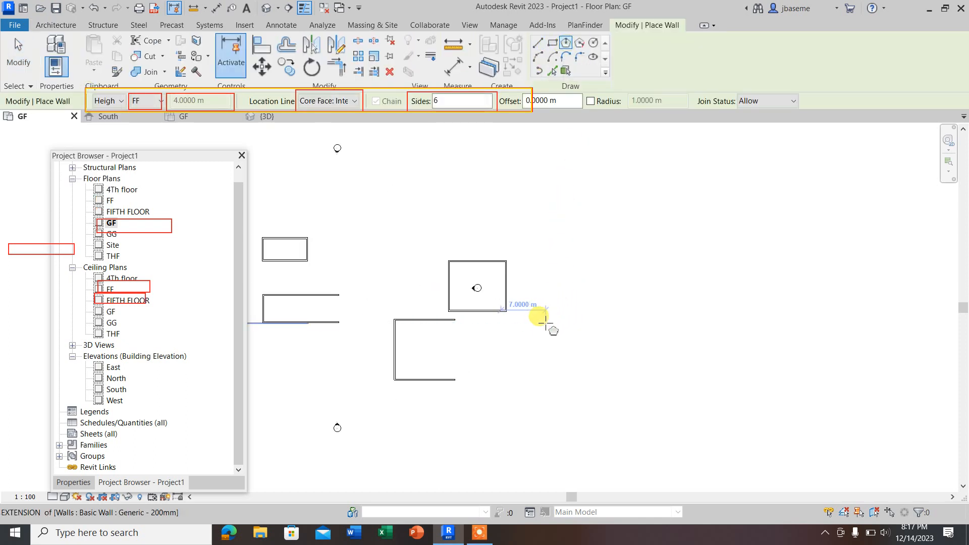
{"action": "scroll", "coordinate": [545, 323], "scroll_direction": "up", "scroll_amount": 1}
{"action": "left_click", "coordinate": [531, 329]}
{"action": "left_click", "coordinate": [564, 330]}
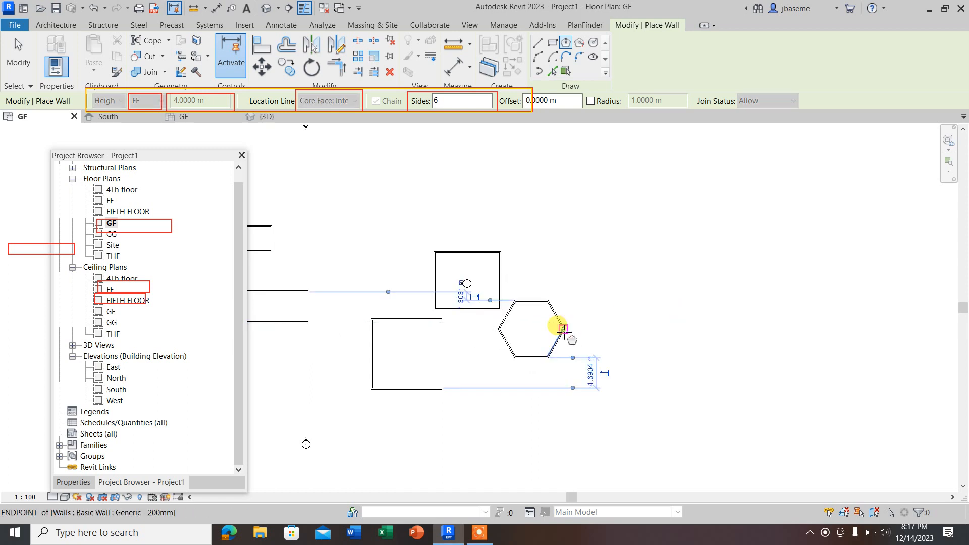
Step: Draw a six-sided circumscribed polygon of walls to the right of the first hexagon
{"action": "left_click", "coordinate": [581, 44]}
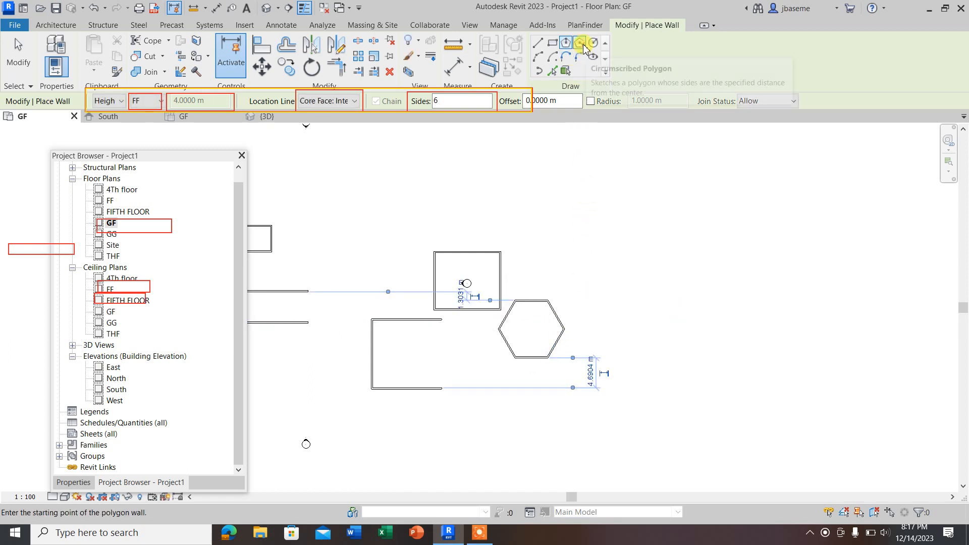
{"action": "left_click", "coordinate": [599, 347]}
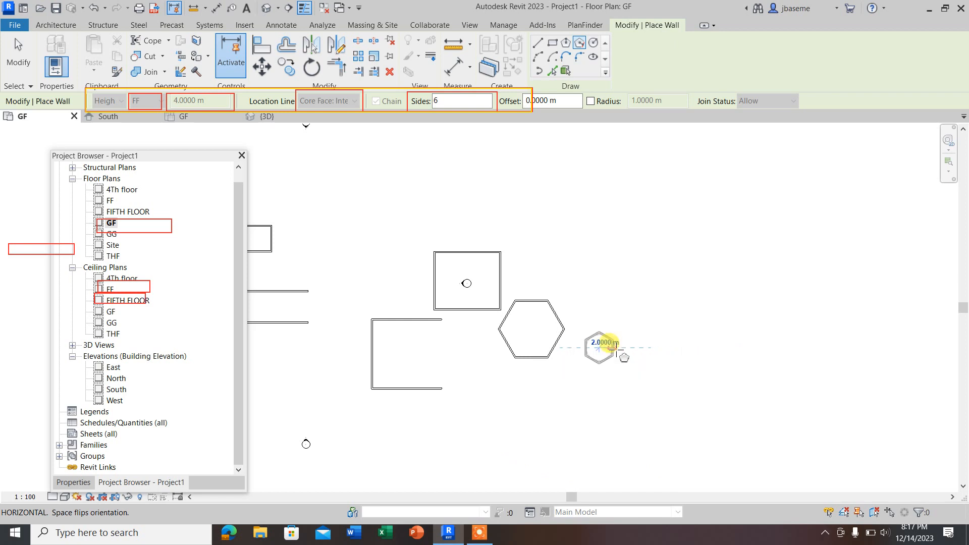
{"action": "left_click", "coordinate": [625, 347]}
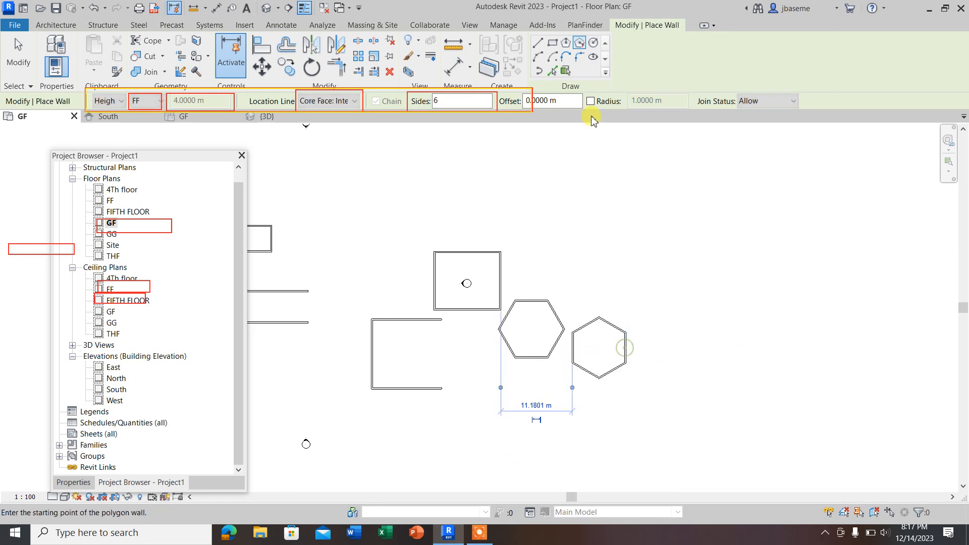
Step: Draw a circular wall with a radius of about 5 m above the two hexagons
{"action": "left_click", "coordinate": [594, 45]}
{"action": "left_click", "coordinate": [583, 263]}
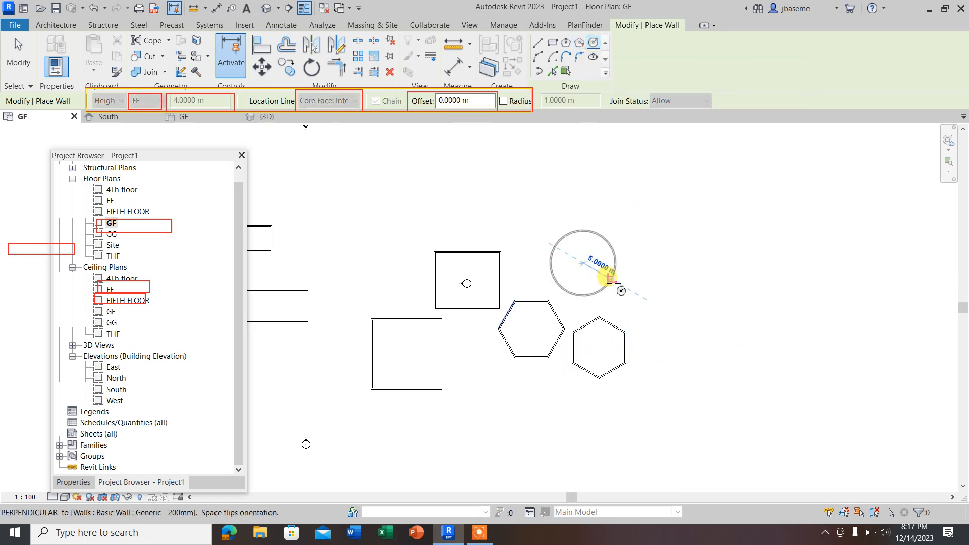
{"action": "left_click", "coordinate": [611, 279]}
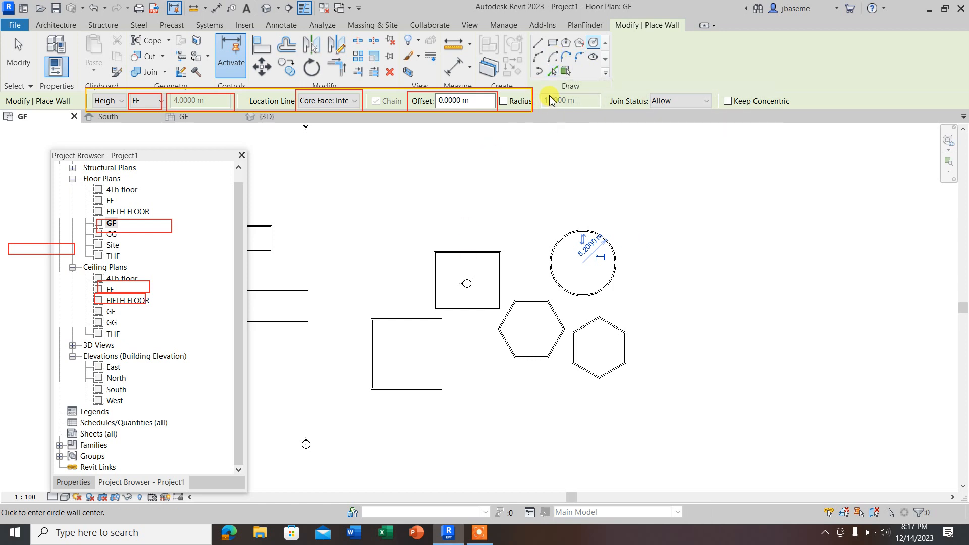
Step: Draw a Start-End-Radius arc wall from the open end of the left U's upper wall, its ends about 2 m apart
{"action": "left_click", "coordinate": [538, 57]}
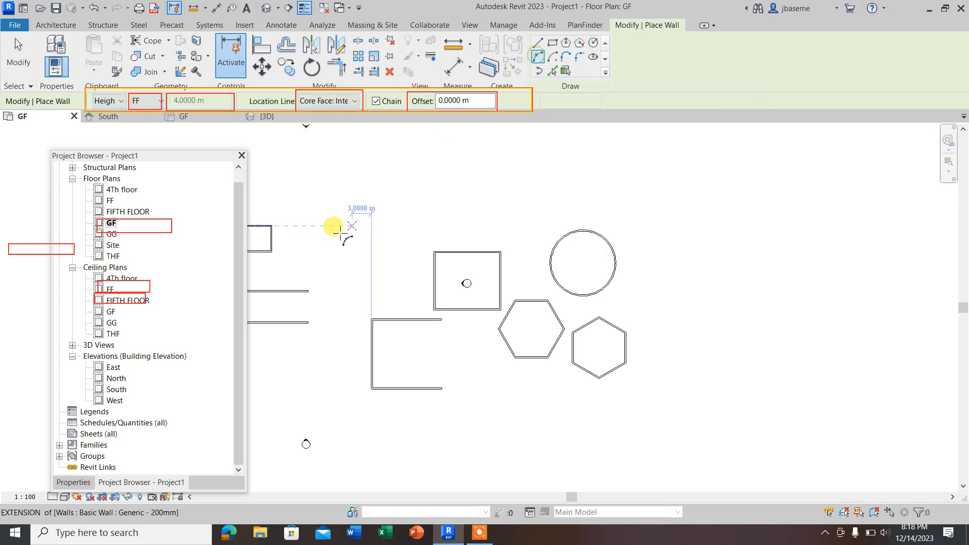
{"action": "left_click", "coordinate": [311, 289]}
{"action": "scroll", "coordinate": [317, 293], "scroll_direction": "up", "scroll_amount": 2}
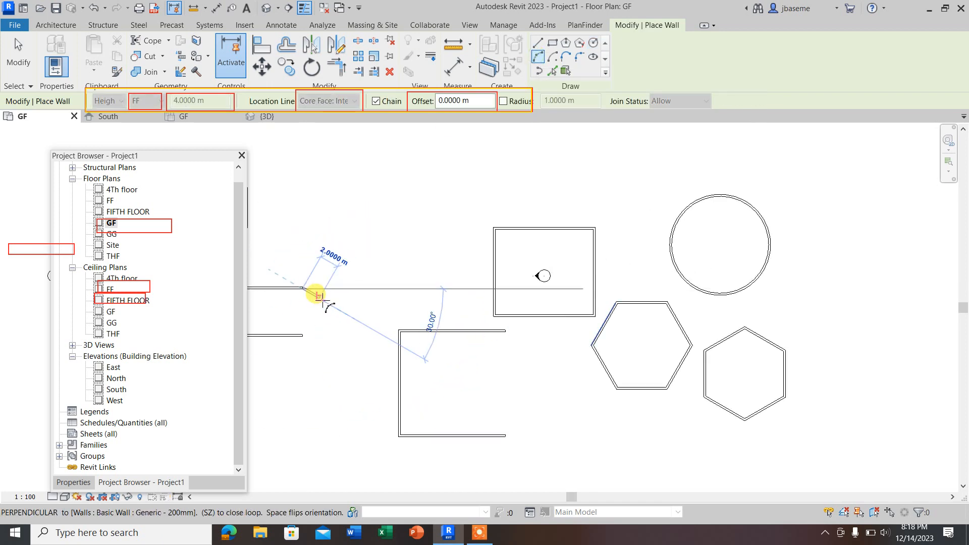
{"action": "left_click", "coordinate": [320, 298]}
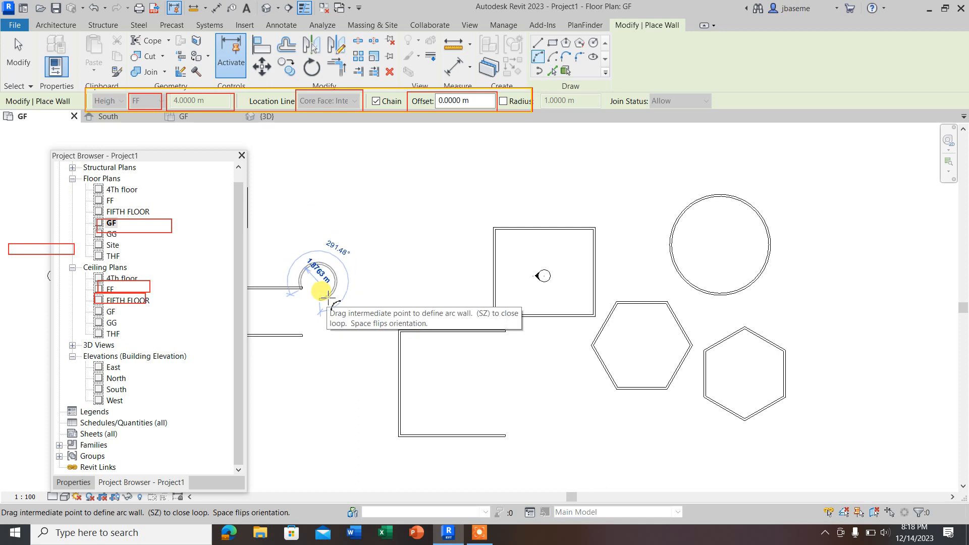
{"action": "left_click", "coordinate": [325, 281]}
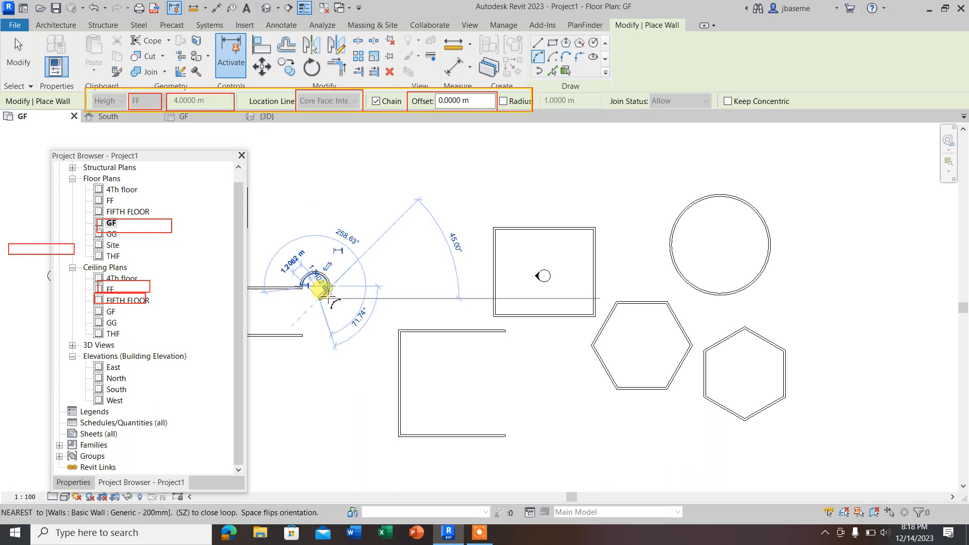
{"action": "scroll", "coordinate": [321, 338], "scroll_direction": "up", "scroll_amount": 1}
{"action": "left_click", "coordinate": [320, 336]}
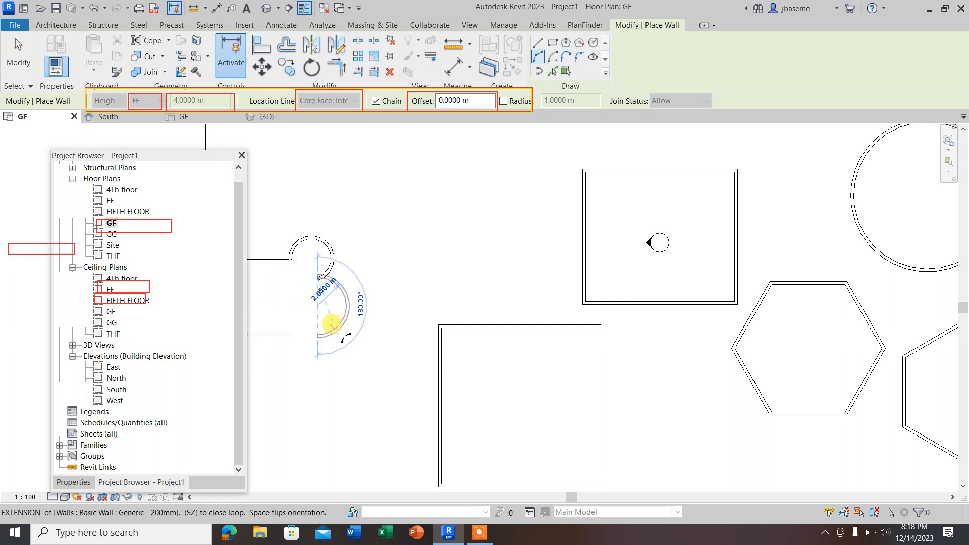
{"action": "key", "text": "Escape"}
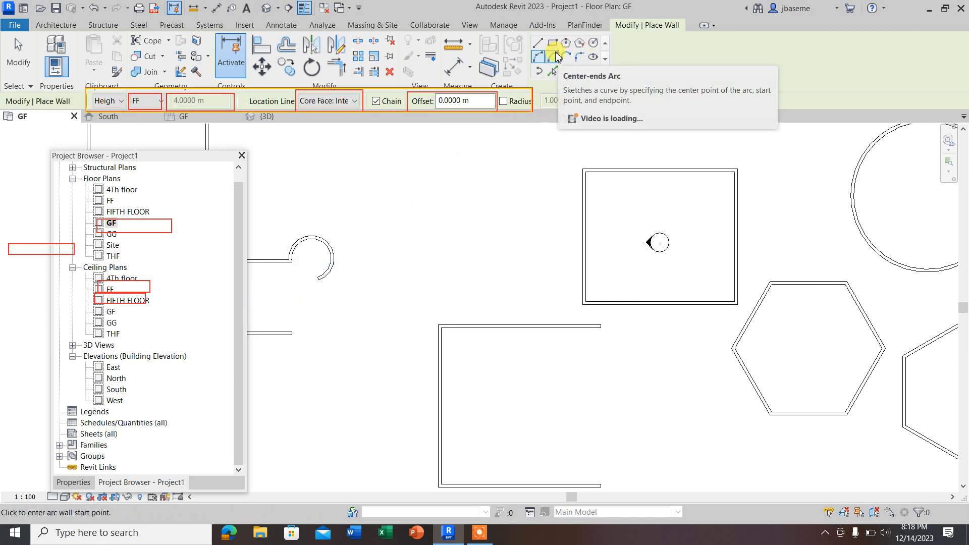
Step: Draw a Center-ends Arc wall with a radius of about 2.2 m, spanning about 140°, above and right of the previous arc
{"action": "left_click", "coordinate": [554, 57]}
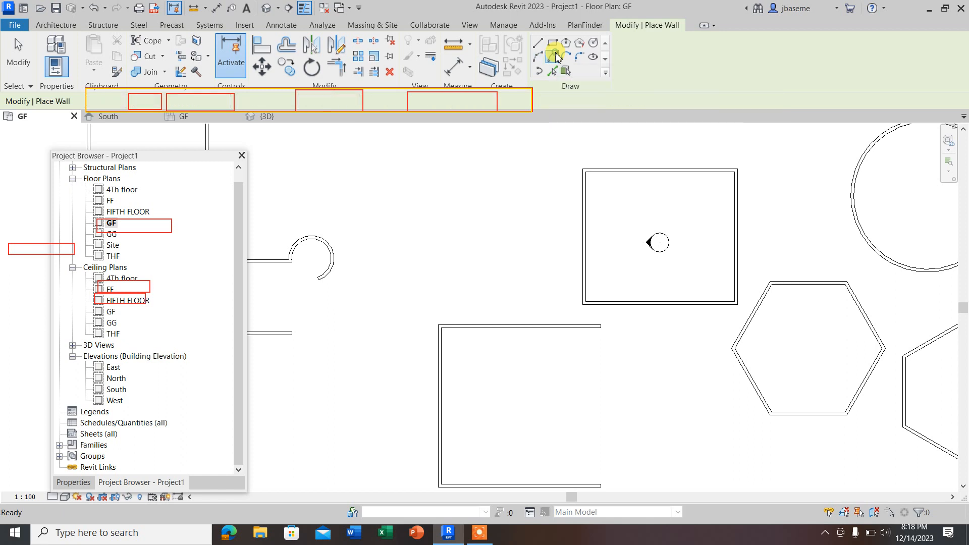
{"action": "left_click", "coordinate": [388, 227]}
{"action": "left_click", "coordinate": [364, 205]}
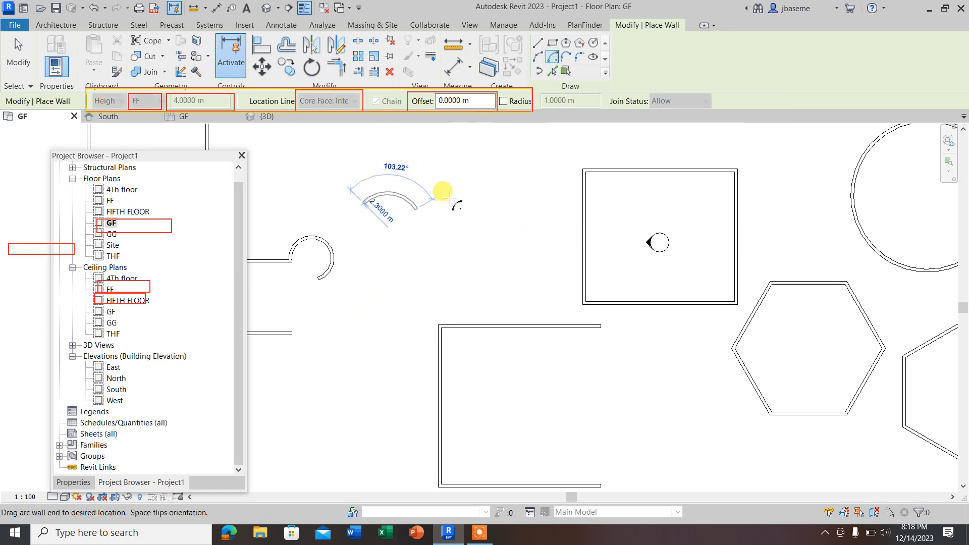
{"action": "left_click", "coordinate": [454, 231]}
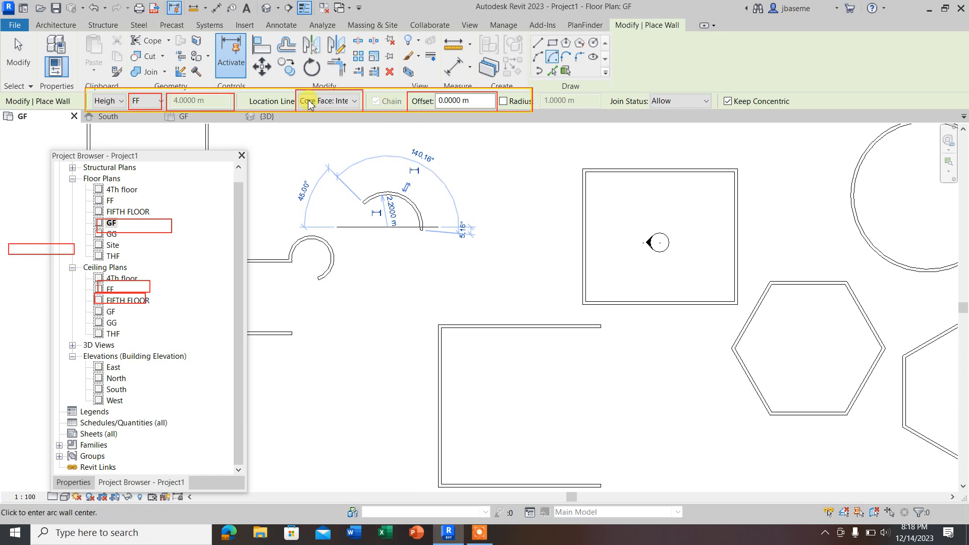
Step: Draw a Tangent End Arc wall curving upward from the open end of the right U's lower wall
{"action": "left_click", "coordinate": [567, 57]}
{"action": "scroll", "coordinate": [461, 218], "scroll_direction": "down", "scroll_amount": 4}
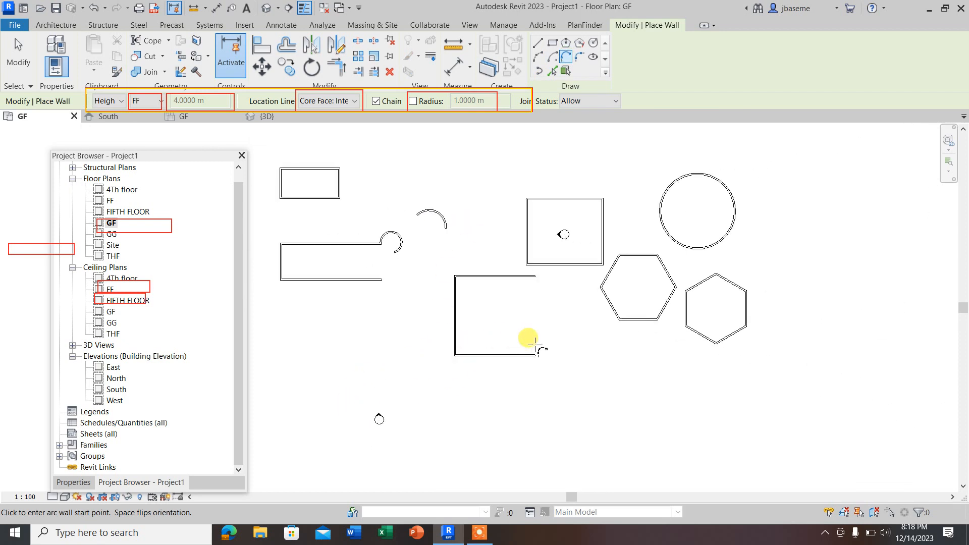
{"action": "scroll", "coordinate": [535, 345], "scroll_direction": "up", "scroll_amount": 3}
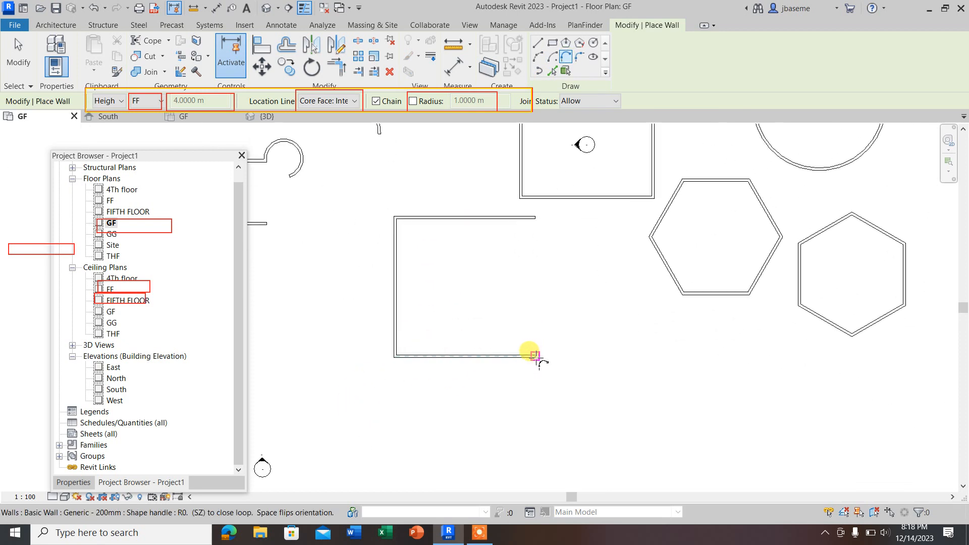
{"action": "left_click", "coordinate": [536, 357]}
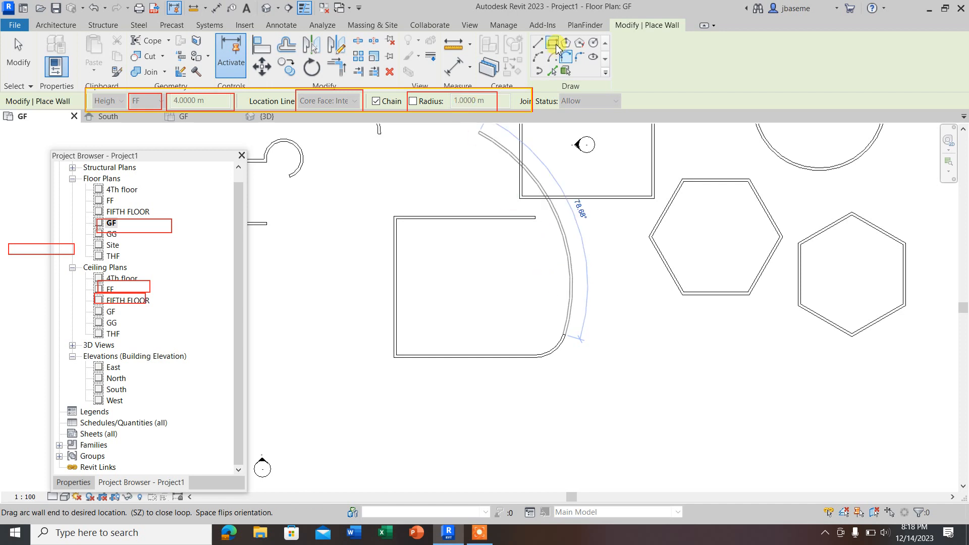
Step: Draw a straight vertical wall about 7.4 m long upward from the end of the tangent arc
{"action": "left_click", "coordinate": [537, 42]}
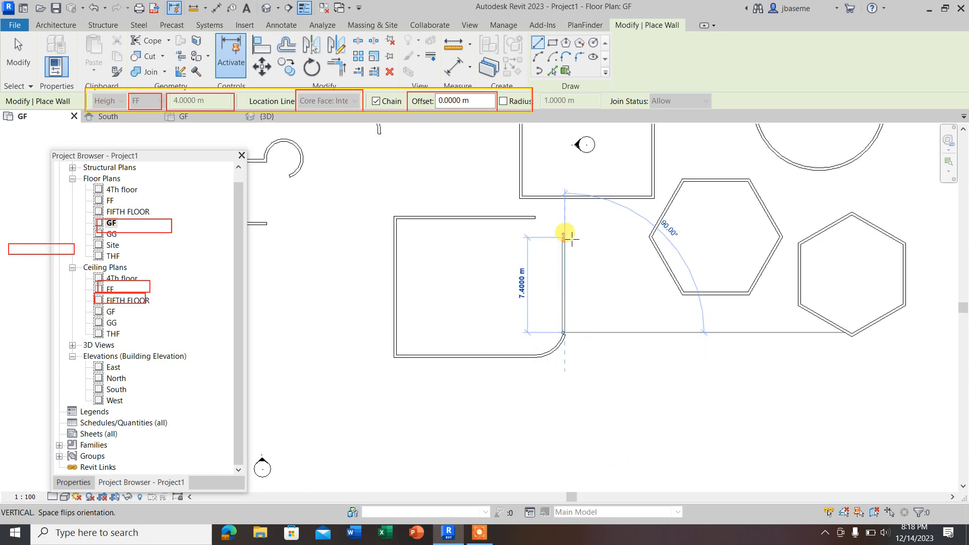
{"action": "left_click", "coordinate": [565, 236]}
{"action": "key", "text": "Escape"}
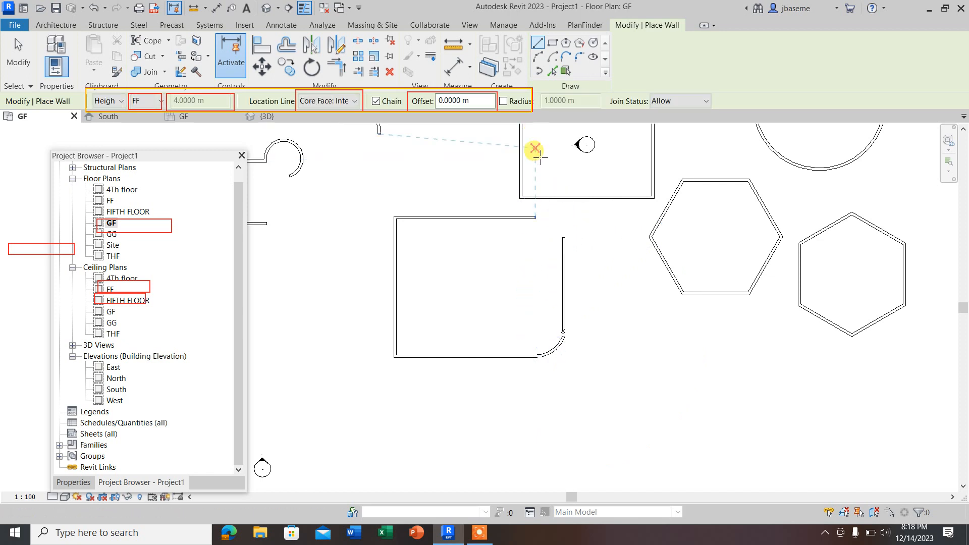
{"action": "key", "text": "Escape"}
Step: Round the upper-left corner of the right U with a Fillet Arc wall of about 2.9 m radius
{"action": "left_click", "coordinate": [514, 218]}
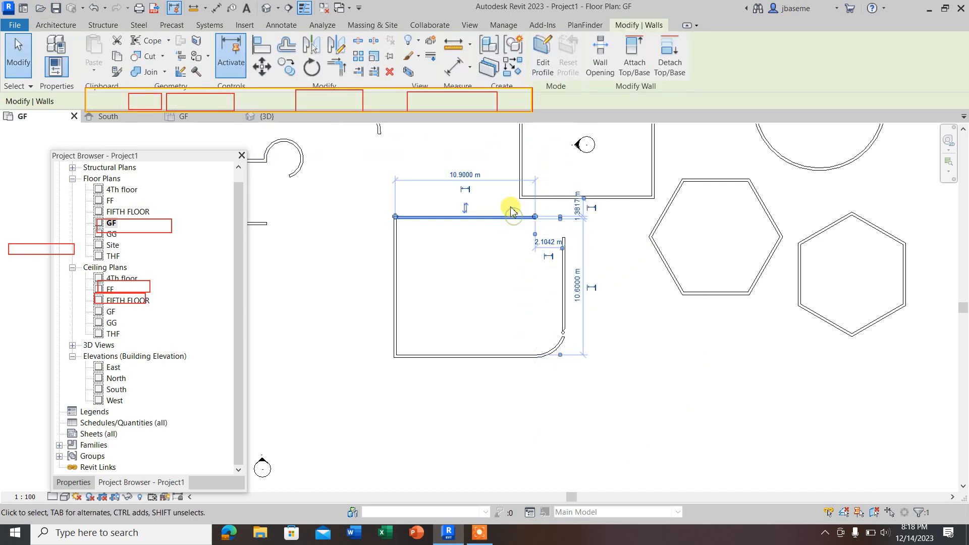
{"action": "left_click", "coordinate": [56, 25]}
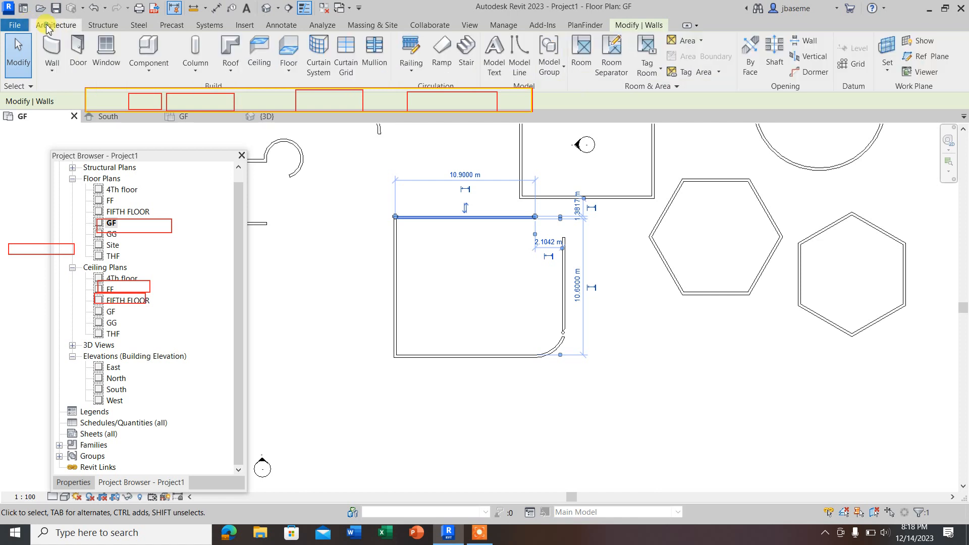
{"action": "left_click", "coordinate": [50, 72]}
{"action": "left_click", "coordinate": [76, 94]}
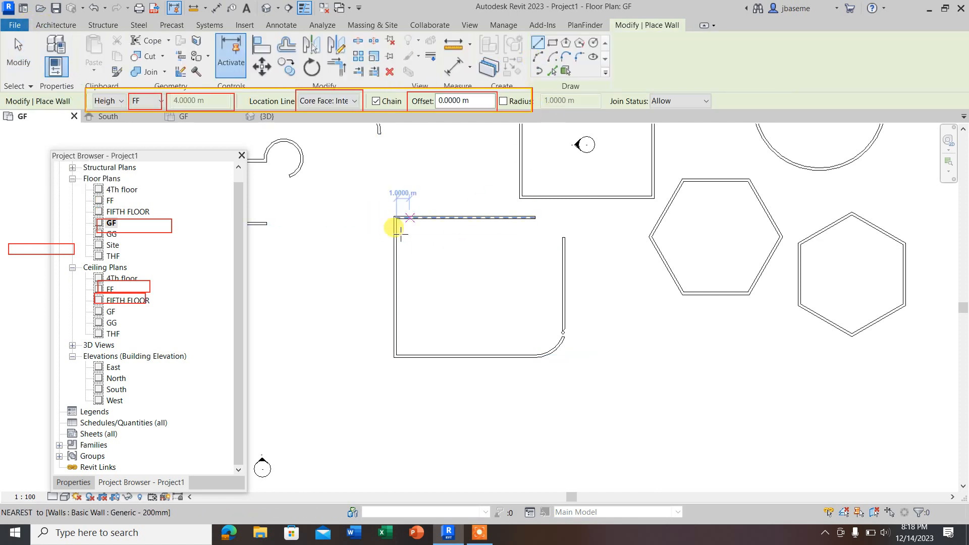
{"action": "left_click", "coordinate": [582, 60]}
{"action": "scroll", "coordinate": [400, 216], "scroll_direction": "up", "scroll_amount": 2}
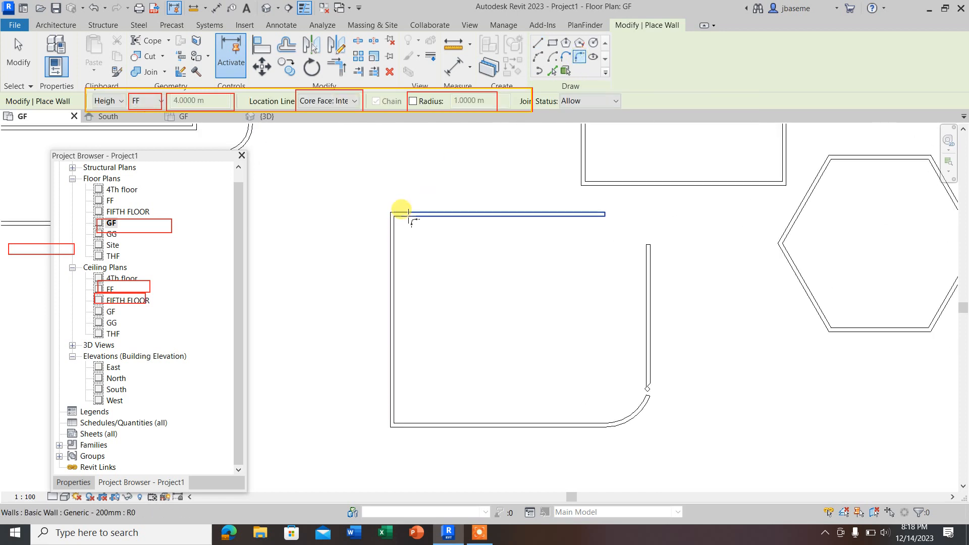
{"action": "left_click", "coordinate": [398, 220]}
{"action": "left_click", "coordinate": [395, 251]}
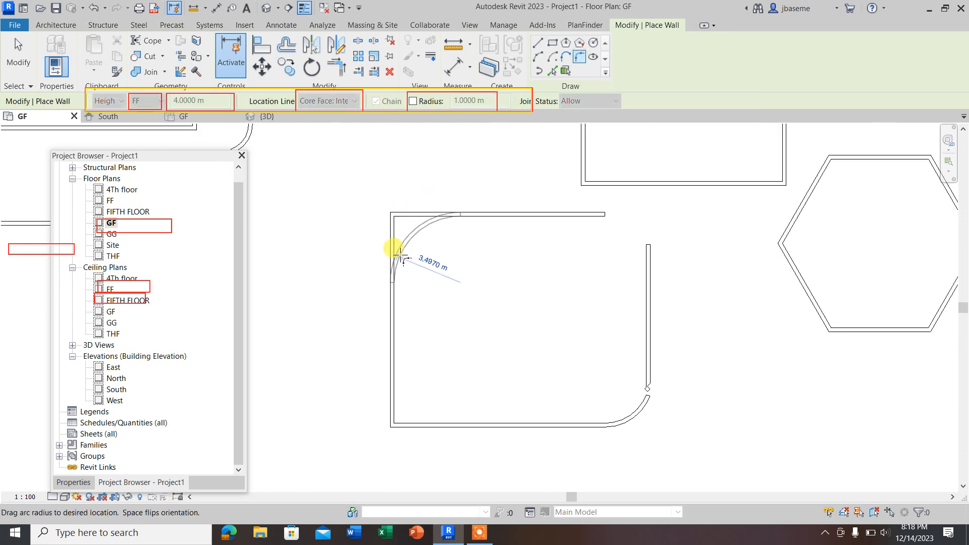
{"action": "left_click", "coordinate": [403, 252]}
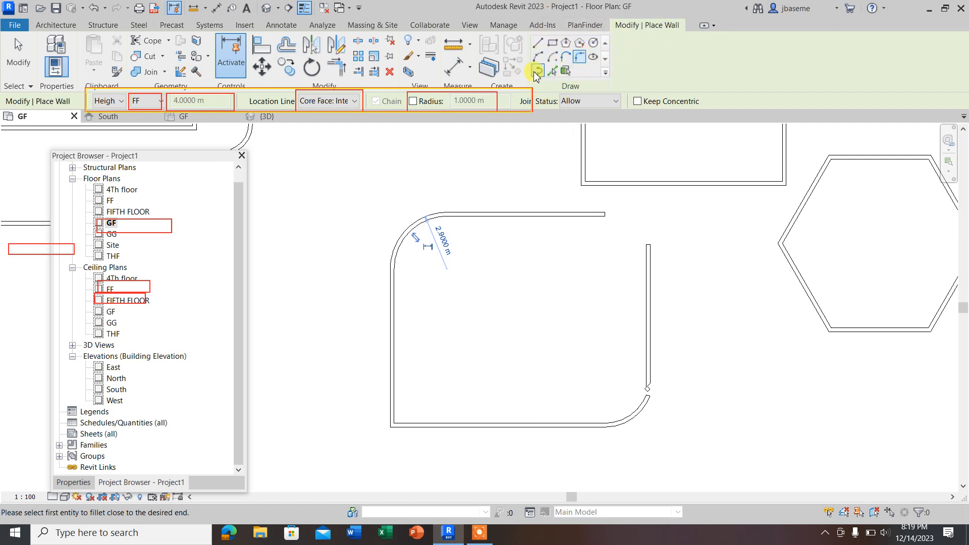
Step: Join the open end of the upper wall to the vertical wall's top with a Tangent End Arc of about 2.25 m radius
{"action": "left_click", "coordinate": [565, 59]}
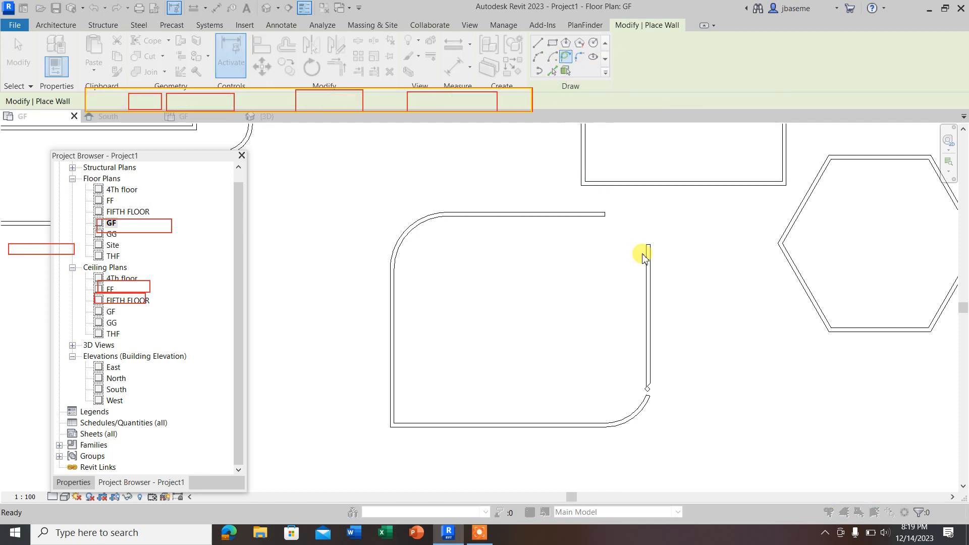
{"action": "left_click", "coordinate": [570, 316]}
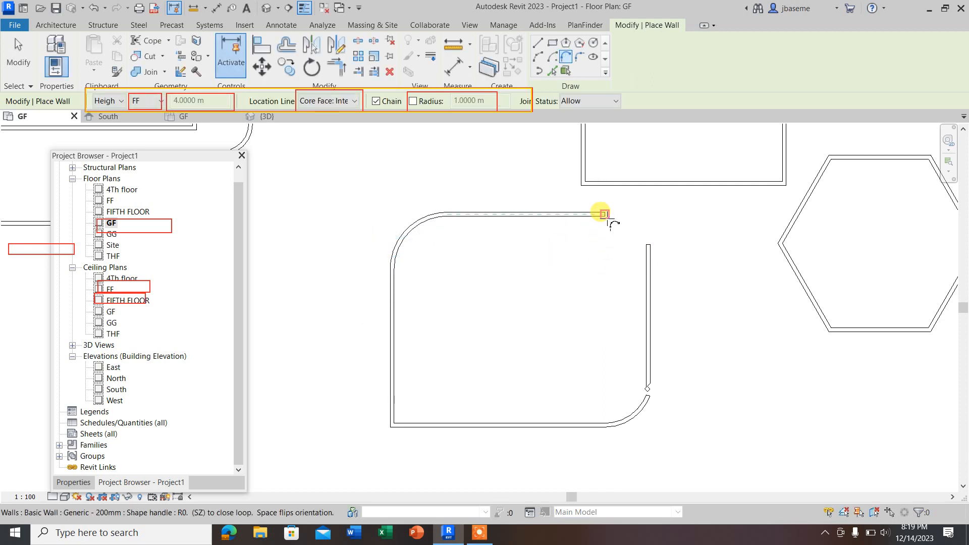
{"action": "left_click", "coordinate": [605, 214]}
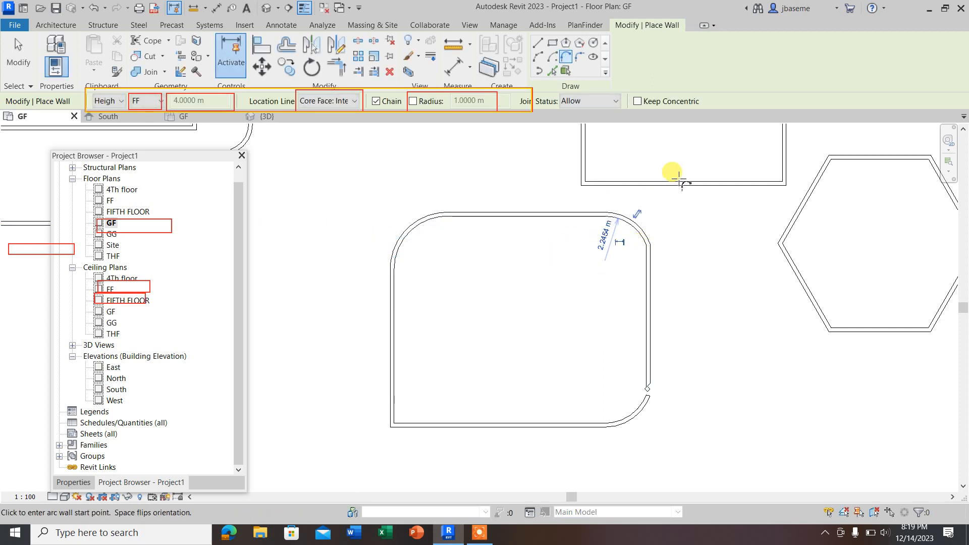
{"action": "scroll", "coordinate": [411, 262], "scroll_direction": "down", "scroll_amount": 3}
{"action": "scroll", "coordinate": [508, 249], "scroll_direction": "up", "scroll_amount": 2}
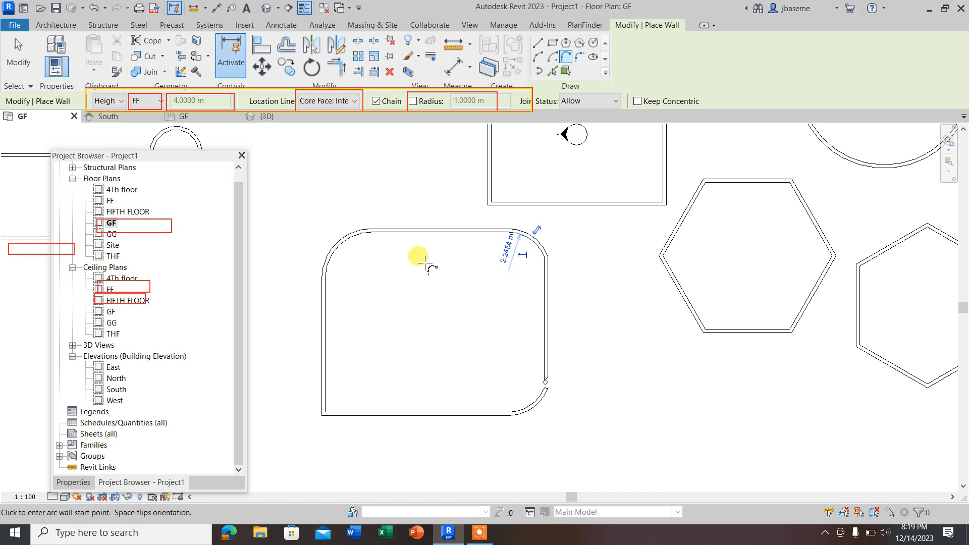
{"action": "scroll", "coordinate": [383, 422], "scroll_direction": "down", "scroll_amount": 2}
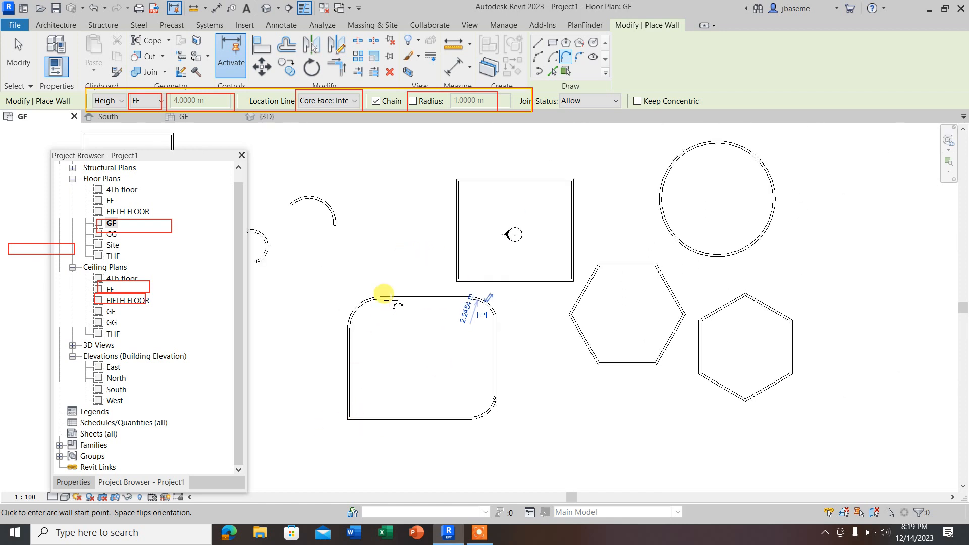
{"action": "scroll", "coordinate": [391, 298], "scroll_direction": "down", "scroll_amount": 5}
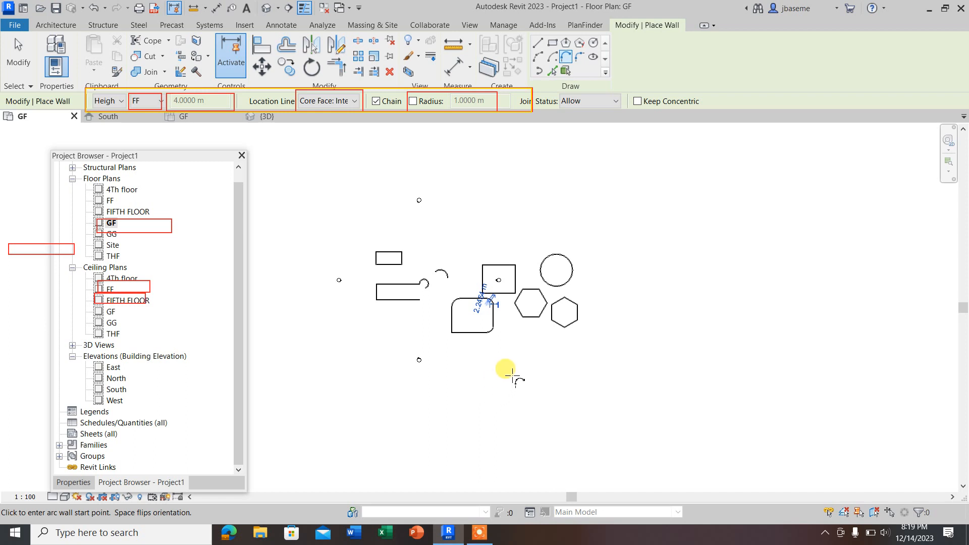
{"action": "scroll", "coordinate": [378, 255], "scroll_direction": "up", "scroll_amount": 3}
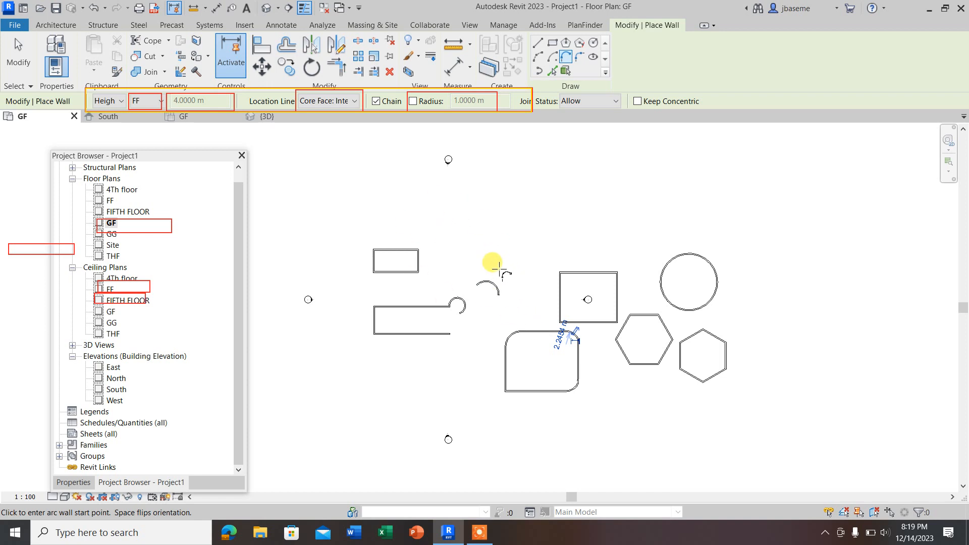
{"action": "mouse_move", "coordinate": [479, 533]}
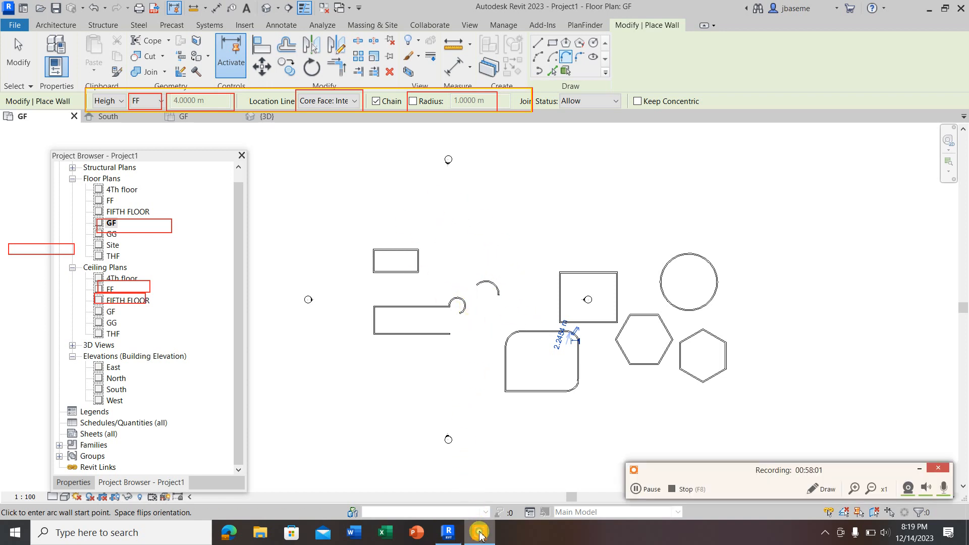